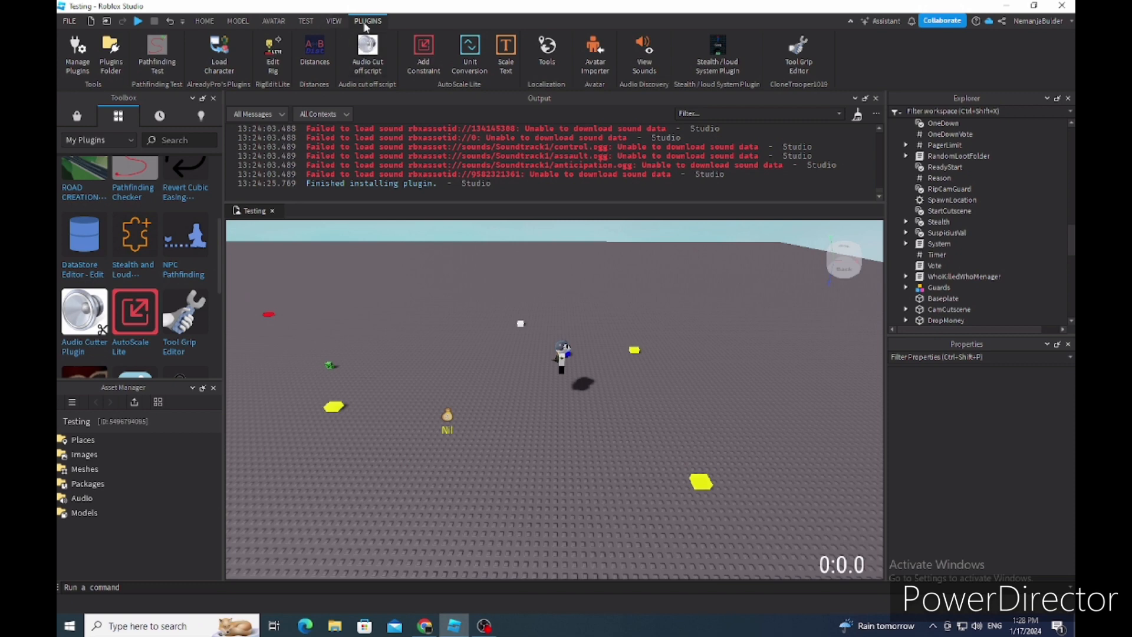
left_click(696, 42)
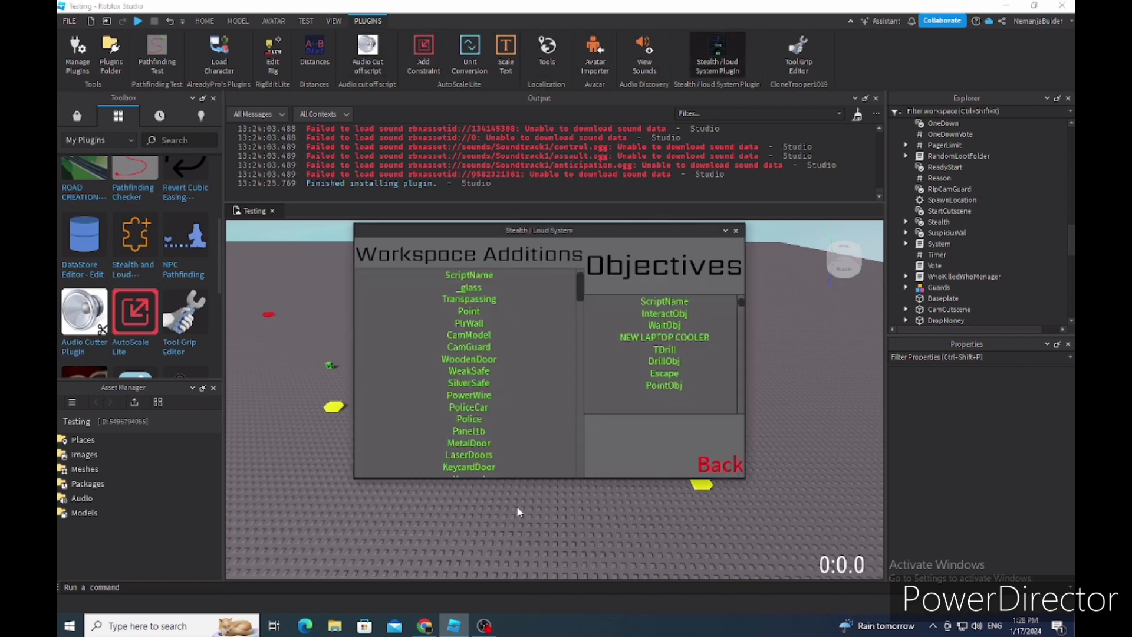
right_click_drag(518, 508, 543, 483)
left_click(718, 43)
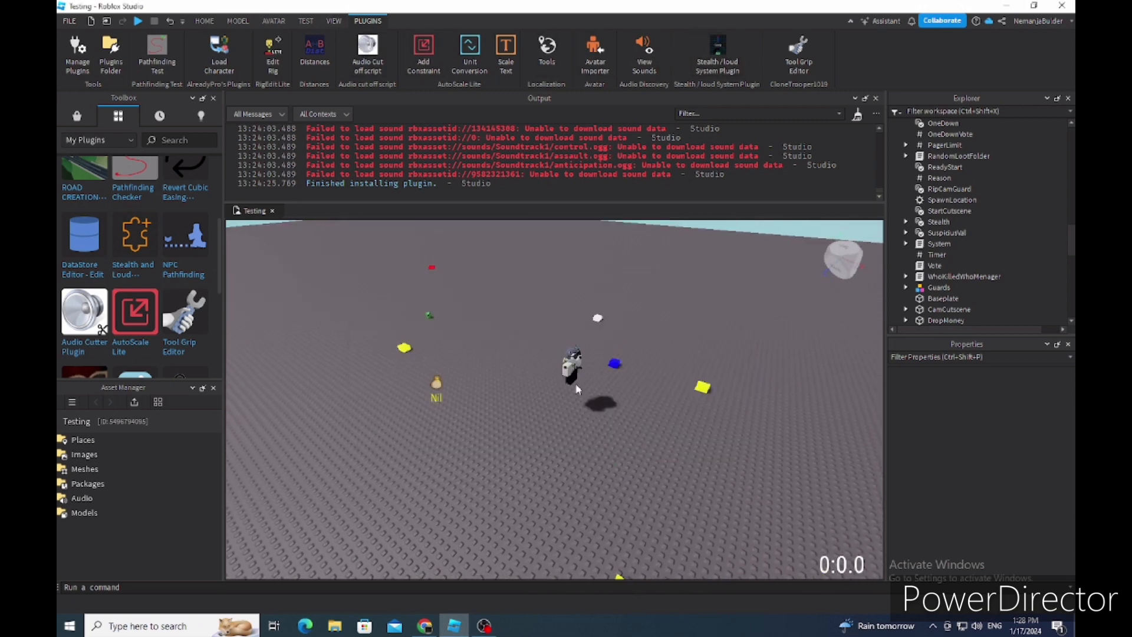
key("w")
right_click_drag(577, 390, 577, 390)
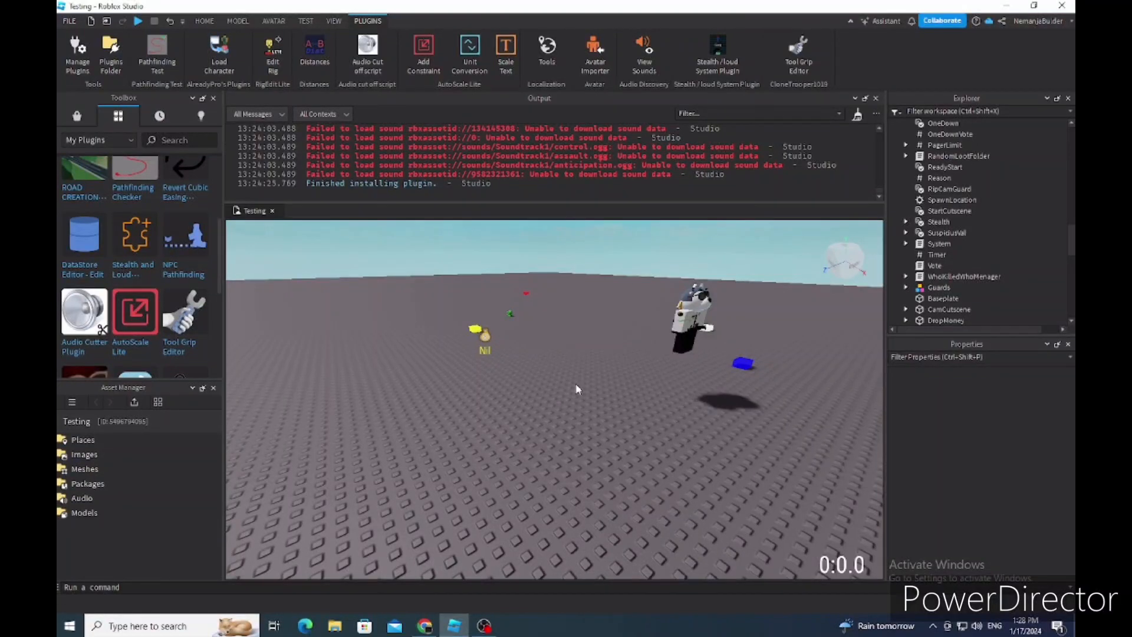
key("s")
right_click_drag(577, 389, 577, 389)
key("w")
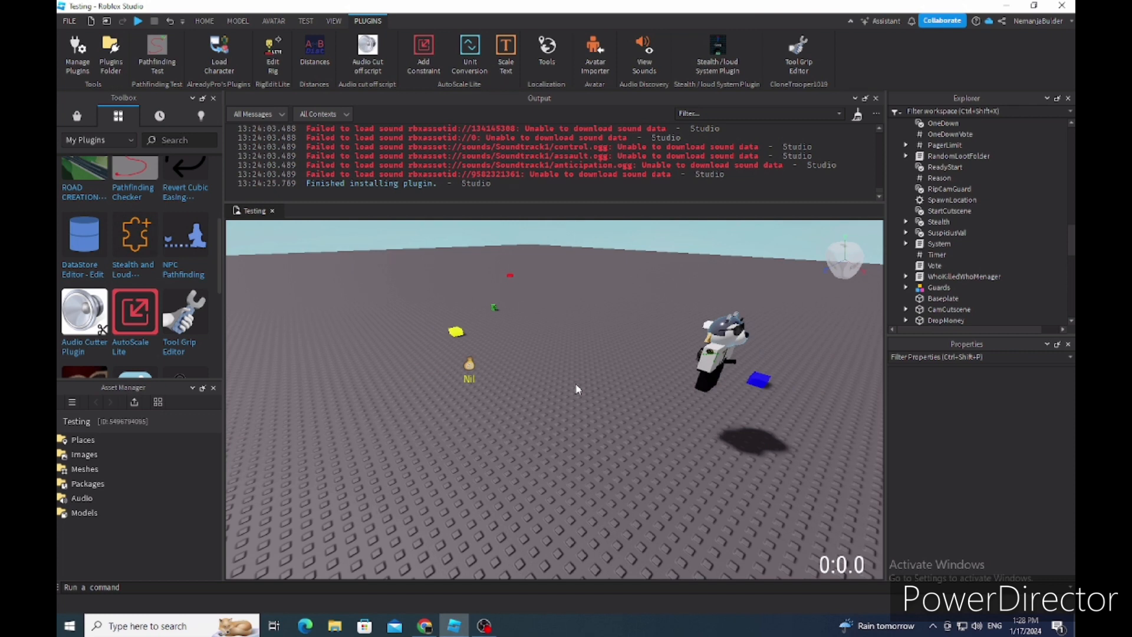
- Open the Workspace Additions list of the Stealth / Loud System plugin and insert a PointObj objective into the workspace
left_click(702, 45)
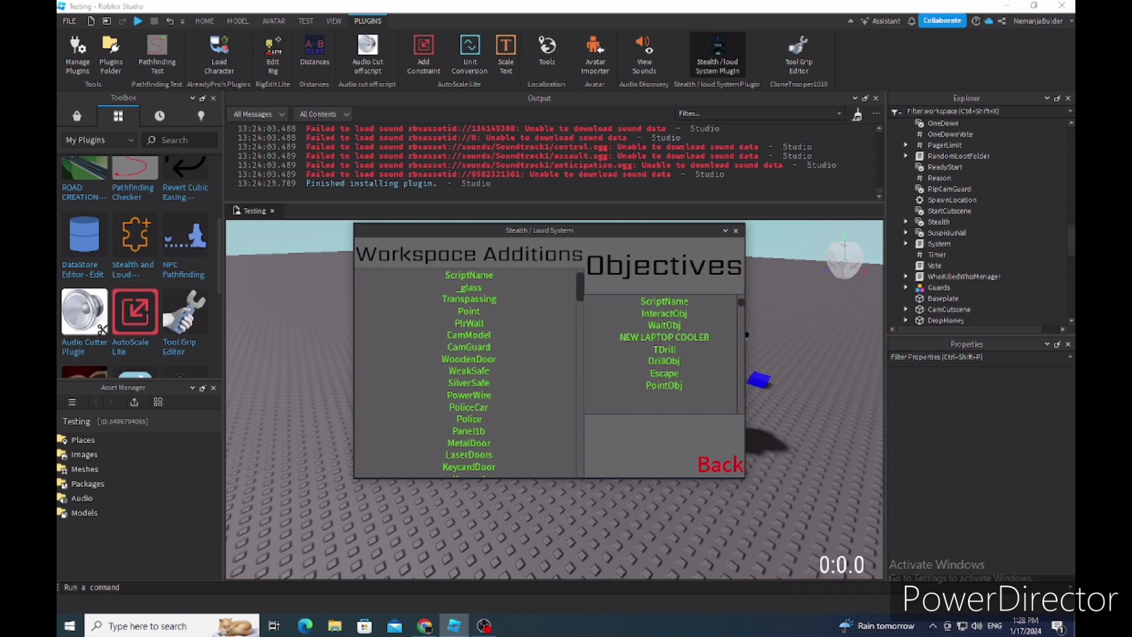
left_click(717, 462)
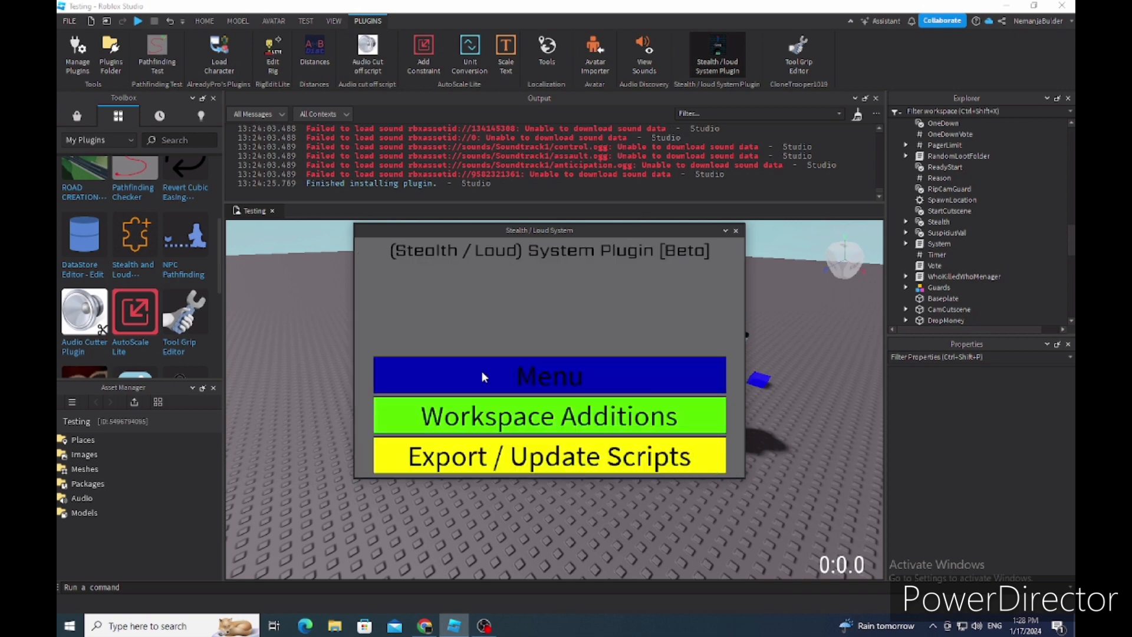
left_click(469, 427)
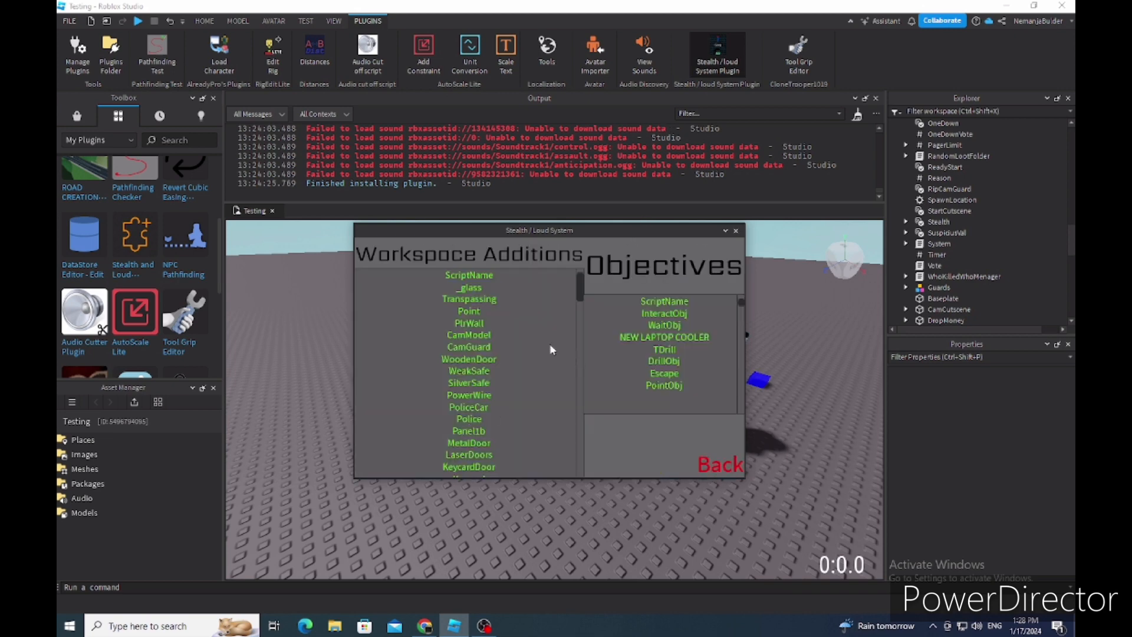
left_click(851, 286)
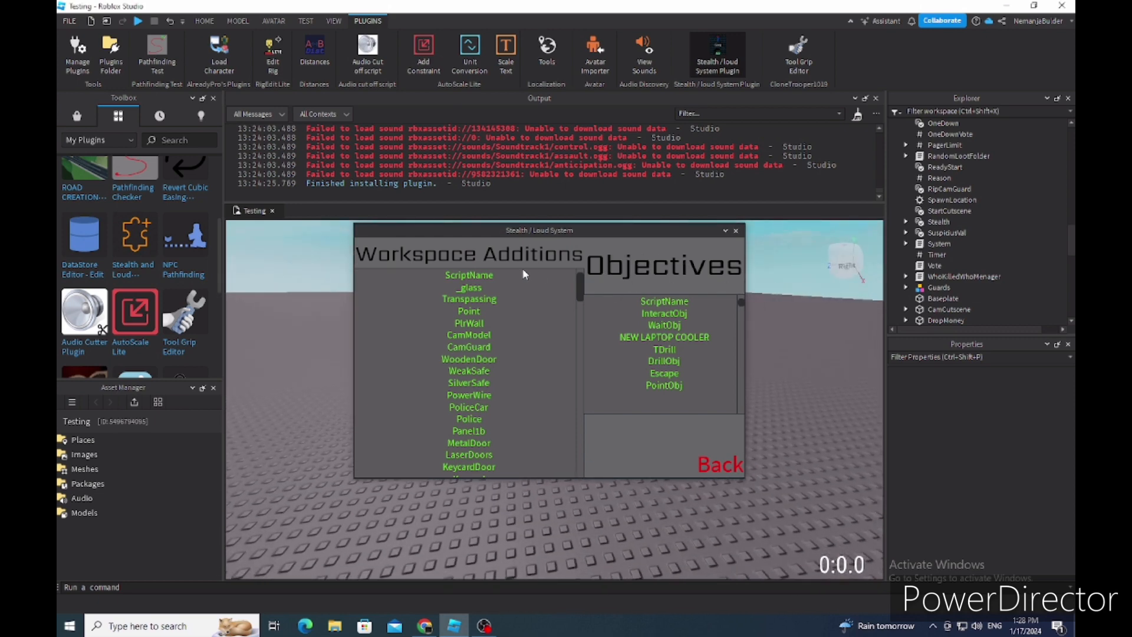
right_click_drag(822, 452, 823, 452)
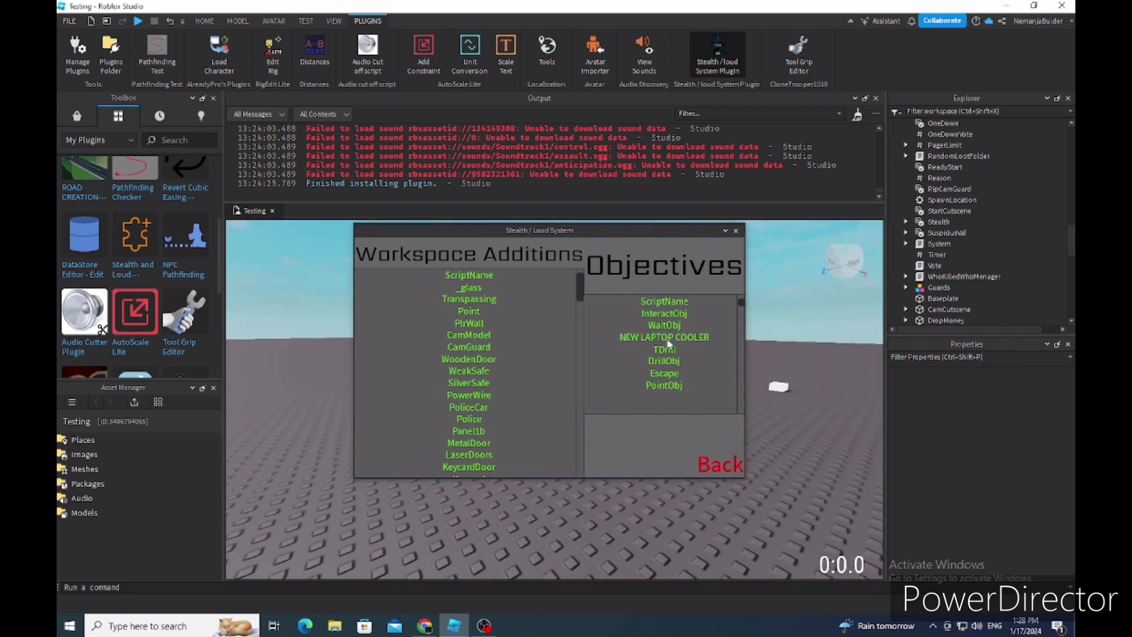
right_click_drag(791, 392, 774, 384)
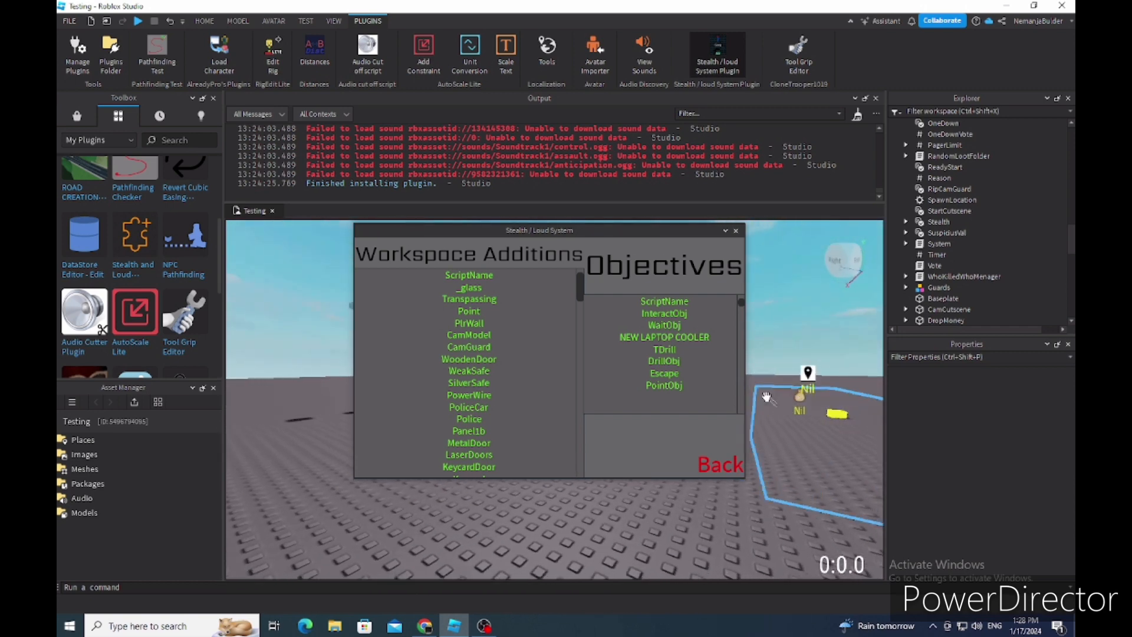
- Insert the InteractObj and WaitObj objectives into the workspace
right_click_drag(792, 426, 792, 426)
key("d")
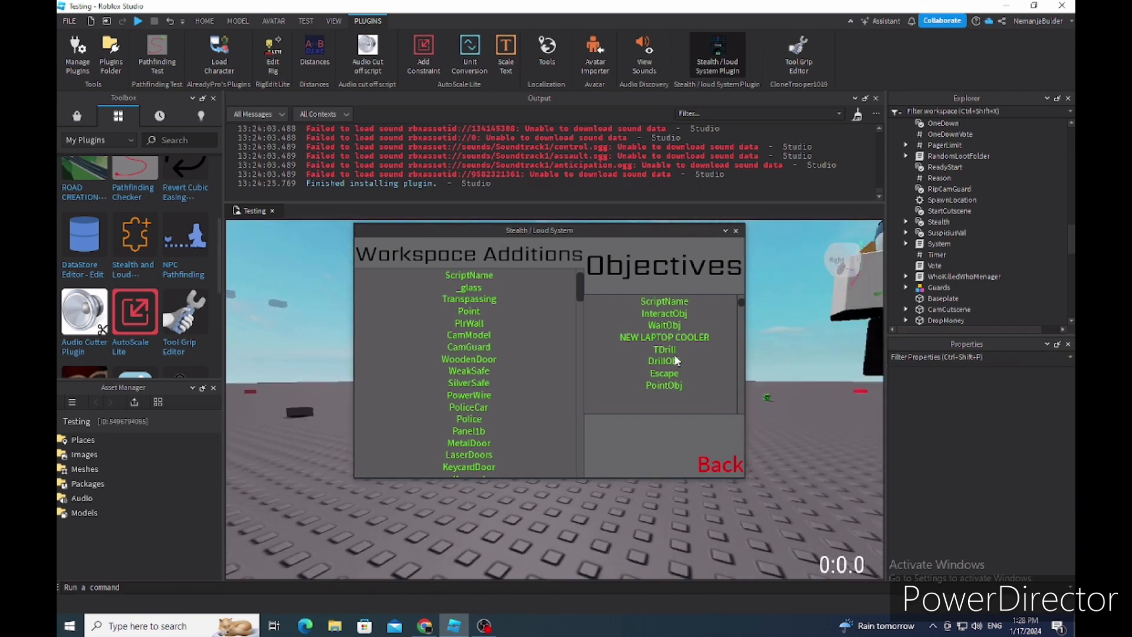
right_click_drag(777, 362, 808, 369)
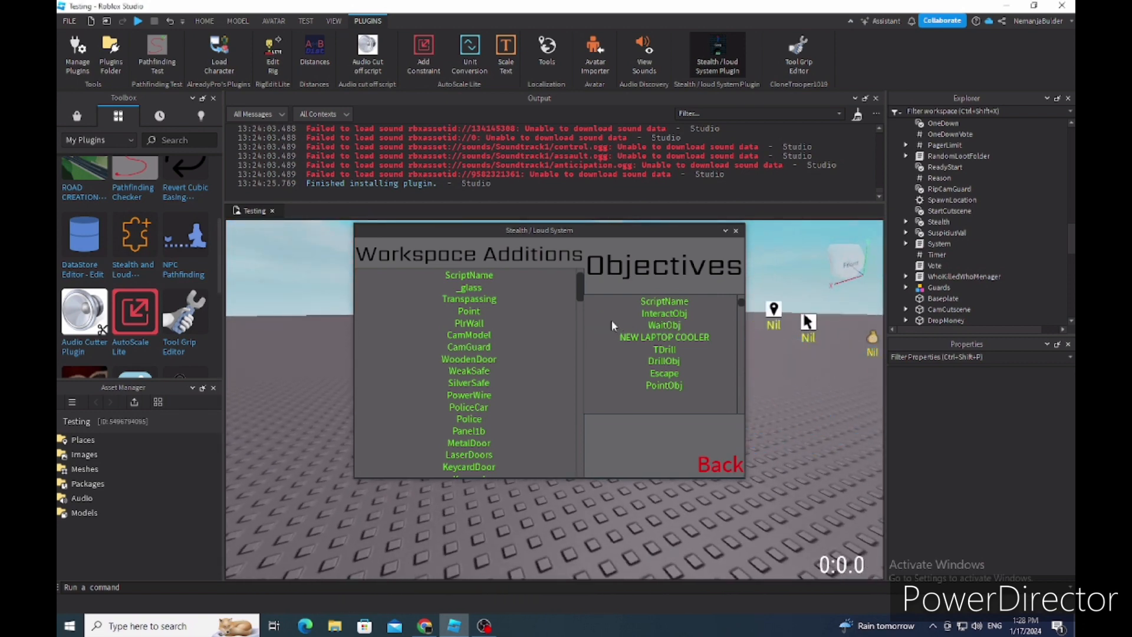
right_click_drag(755, 324, 785, 364)
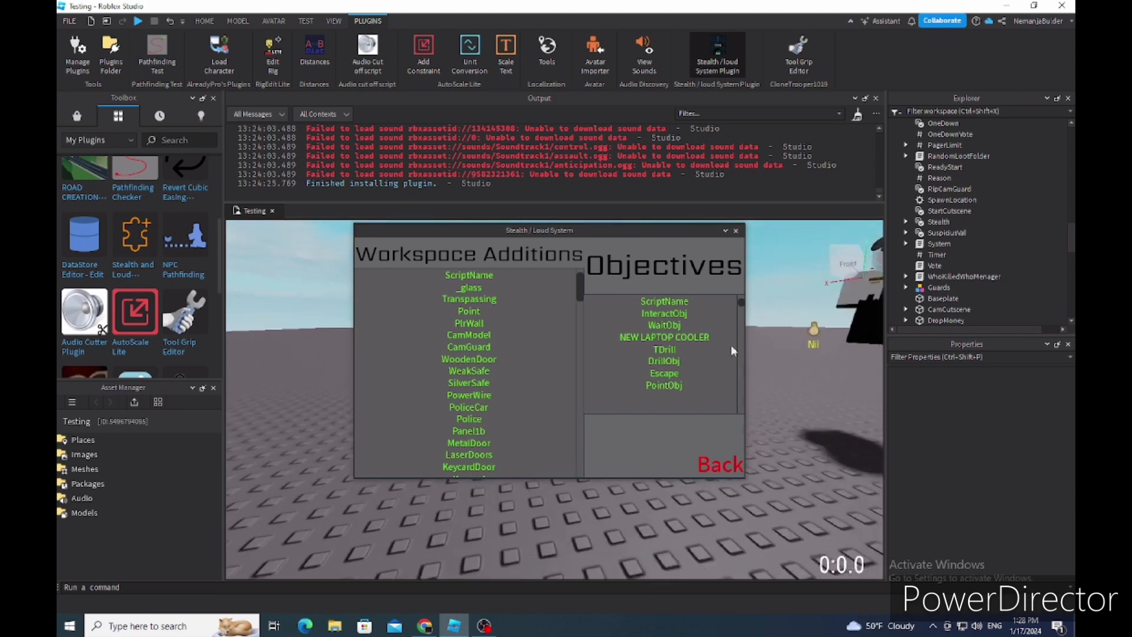
- Insert the NEW LAPTOP COOLER objective and the PowerWire workspace addition
left_click(681, 334)
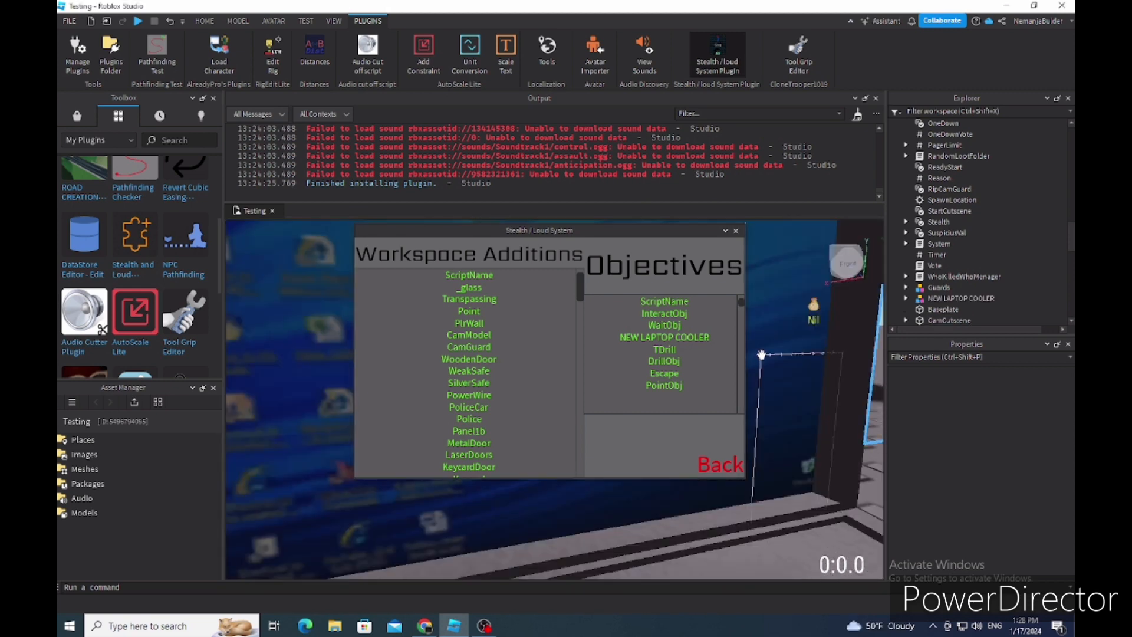
scroll(762, 354, "down", 7)
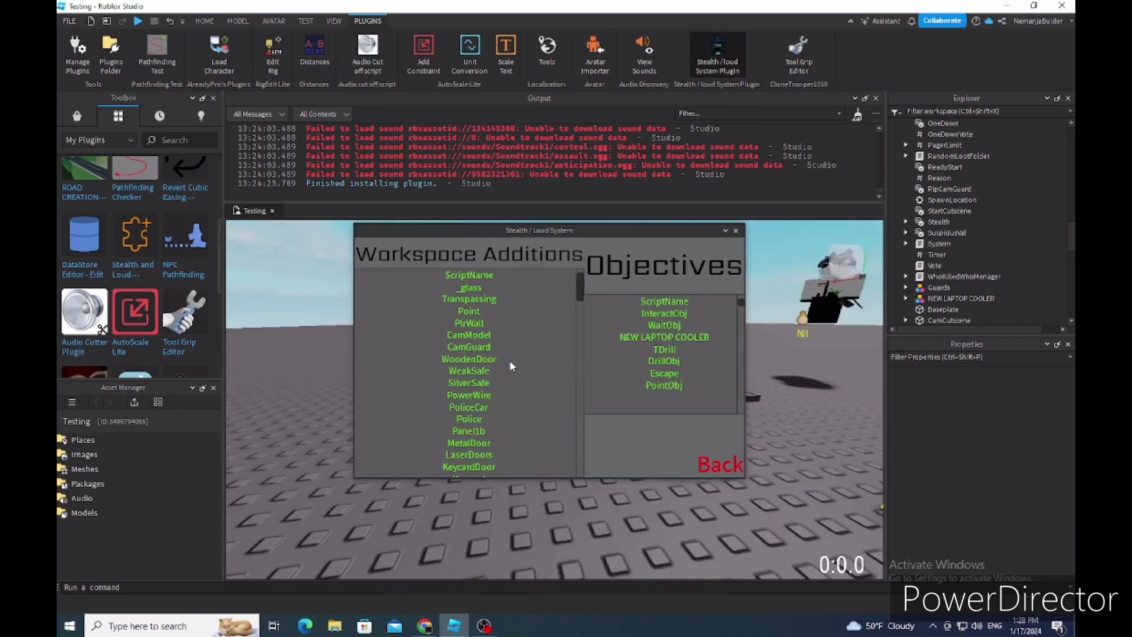
scroll(507, 361, "down", 3)
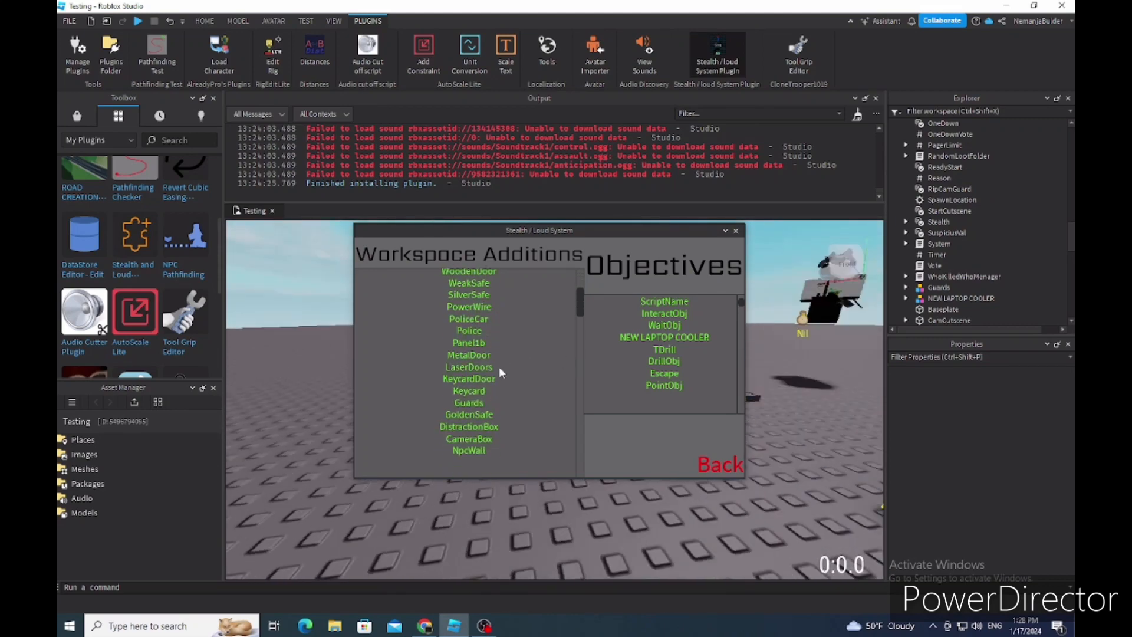
left_click(475, 303)
right_click_drag(761, 283, 758, 278)
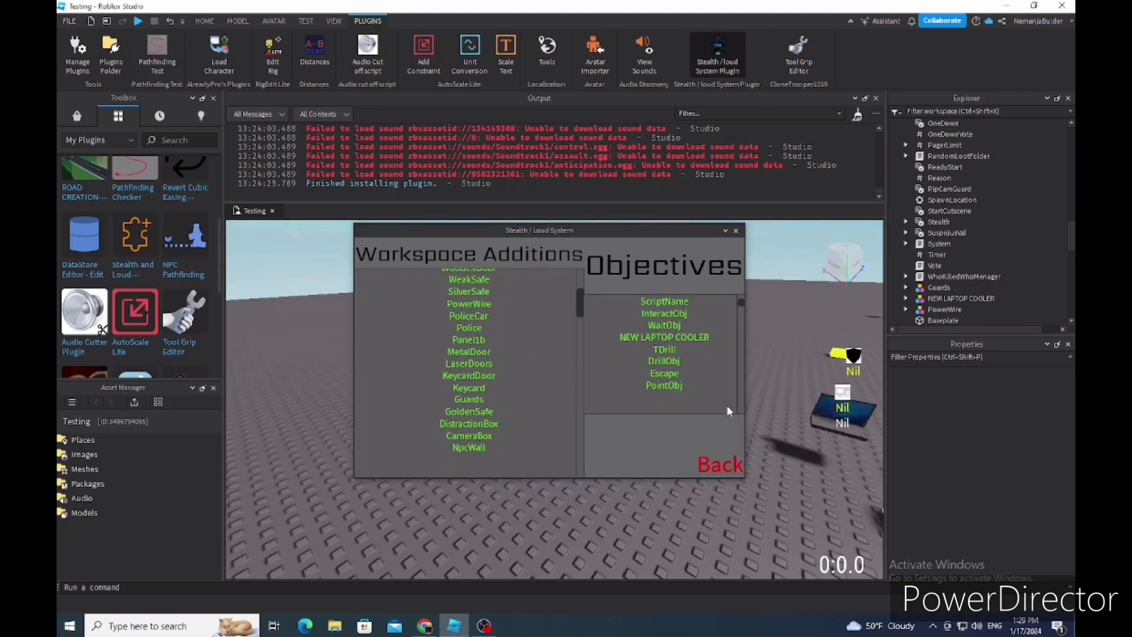
mouse_move(792, 397)
right_mouse_down()
mouse_move(690, 454)
mouse_move(824, 315)
mouse_move(808, 453)
right_mouse_up()
key("q")
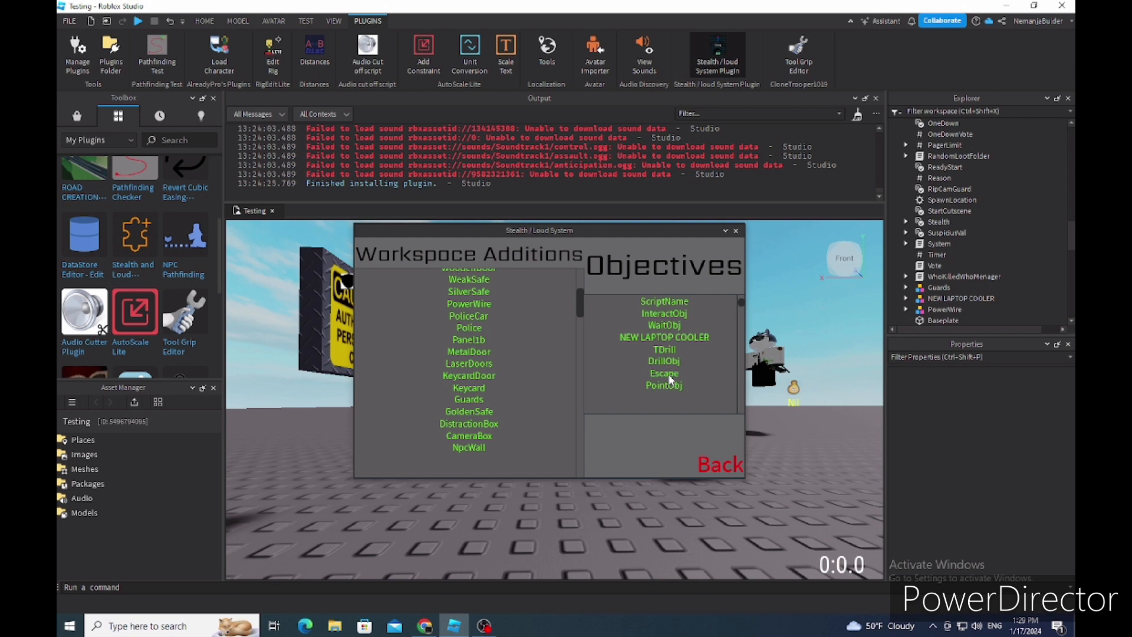
- Insert the Escape objective into the workspace and close the Stealth / Loud System plugin window
key("d")
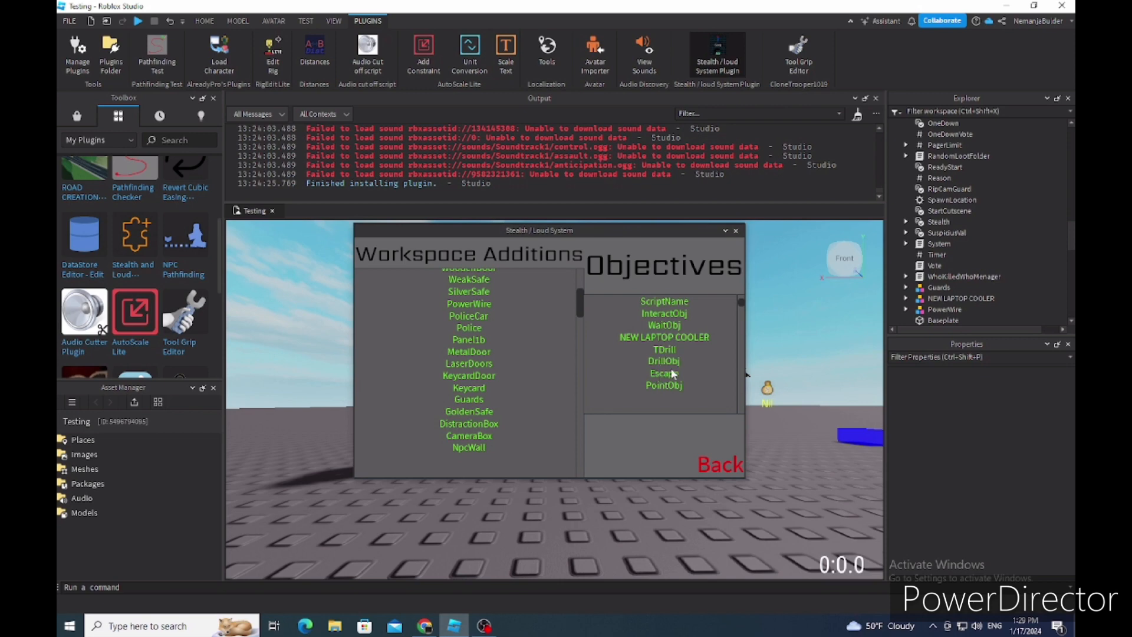
mouse_move(773, 368)
right_mouse_down()
mouse_move(775, 384)
mouse_move(775, 366)
right_mouse_up()
scroll(775, 366, "down", 5)
scroll(775, 364, "up", 5)
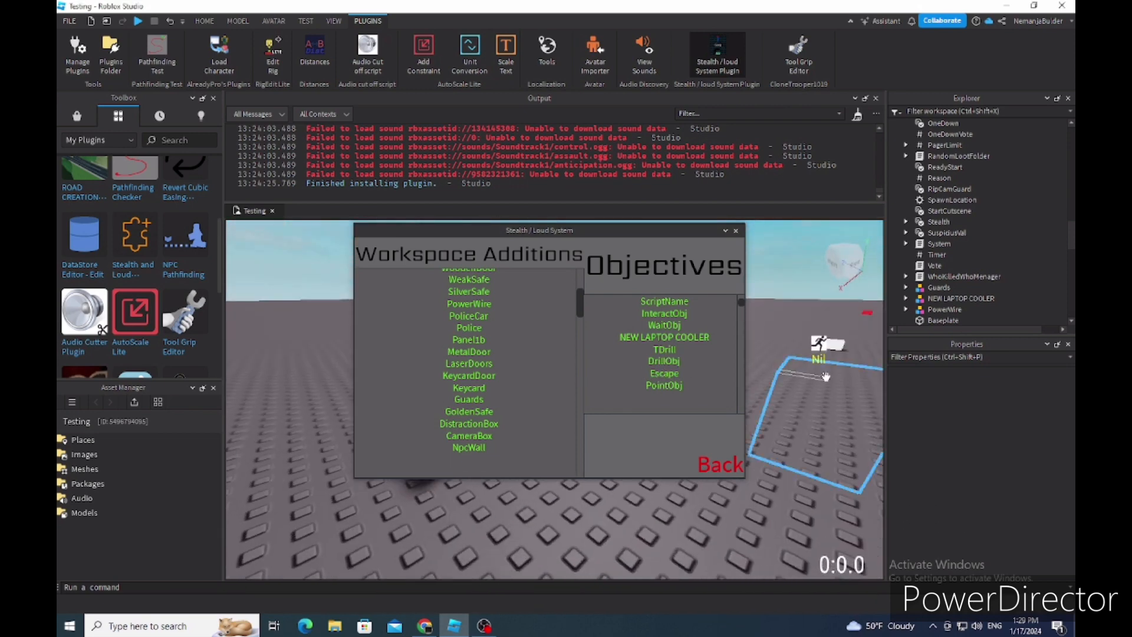
left_click(715, 465)
left_click(705, 69)
- Select the PointObj part on the baseplate, focus on it and examine it in the scene
key("w")
right_click_drag(669, 304, 669, 303)
left_click(511, 329)
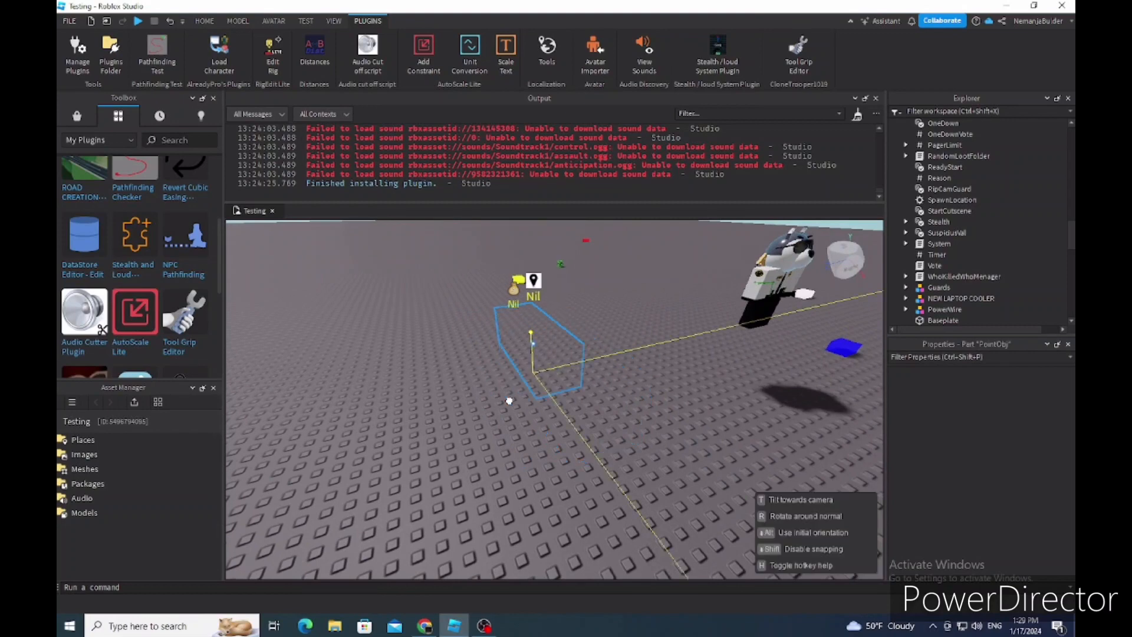
key("f")
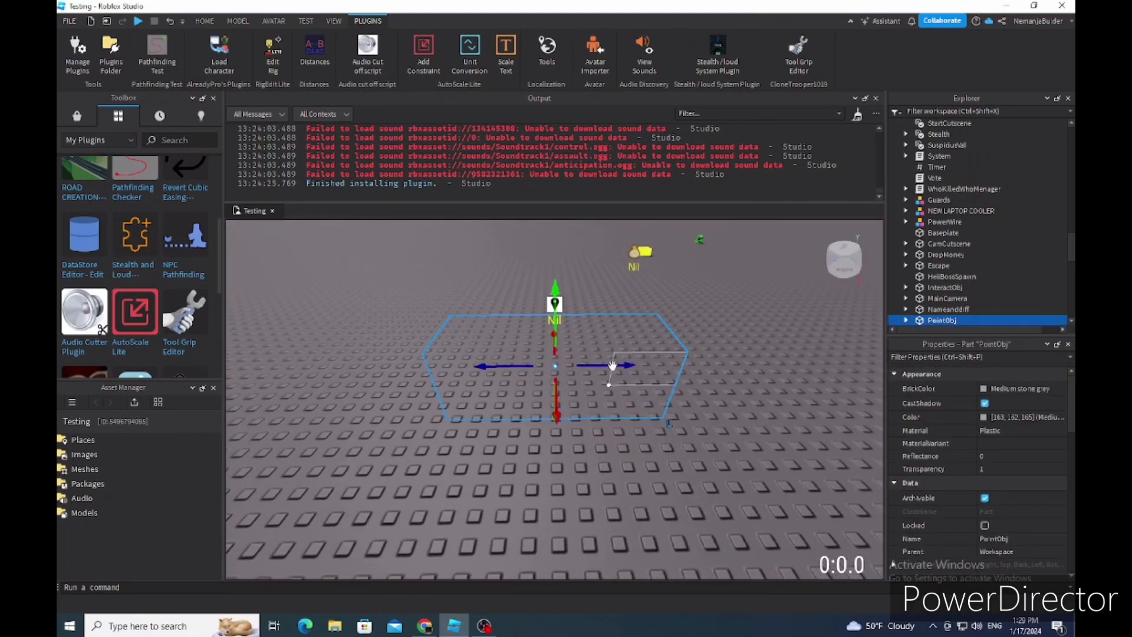
right_click_drag(624, 377, 625, 377)
key("s")
right_click_drag(431, 409, 473, 387)
key("d")
key("s")
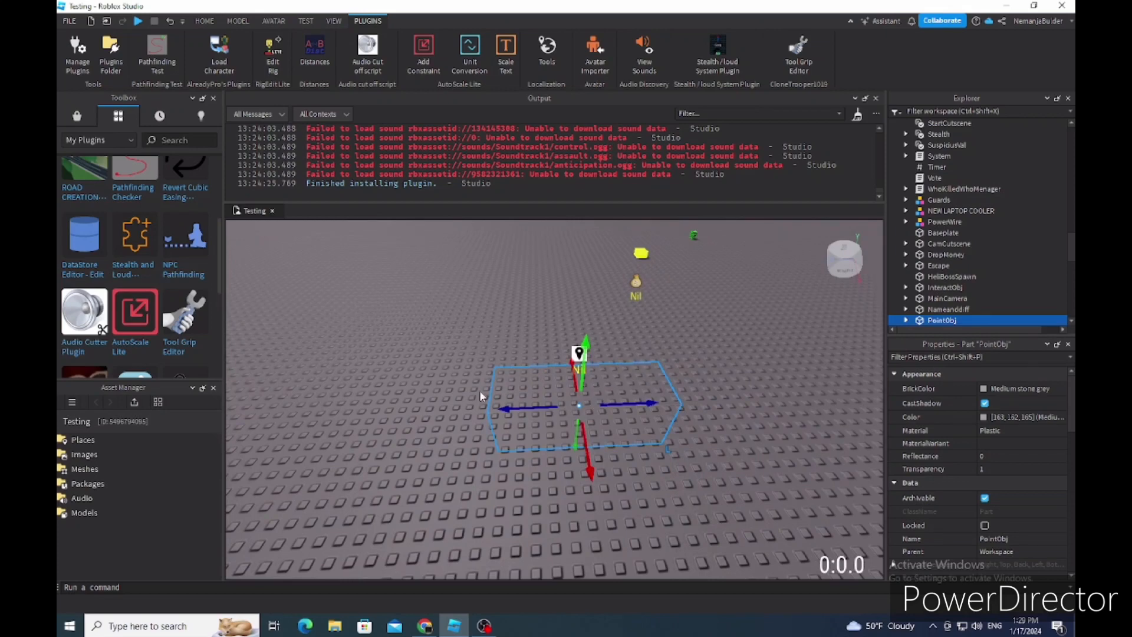
key("w")
right_click_drag(823, 367, 823, 366)
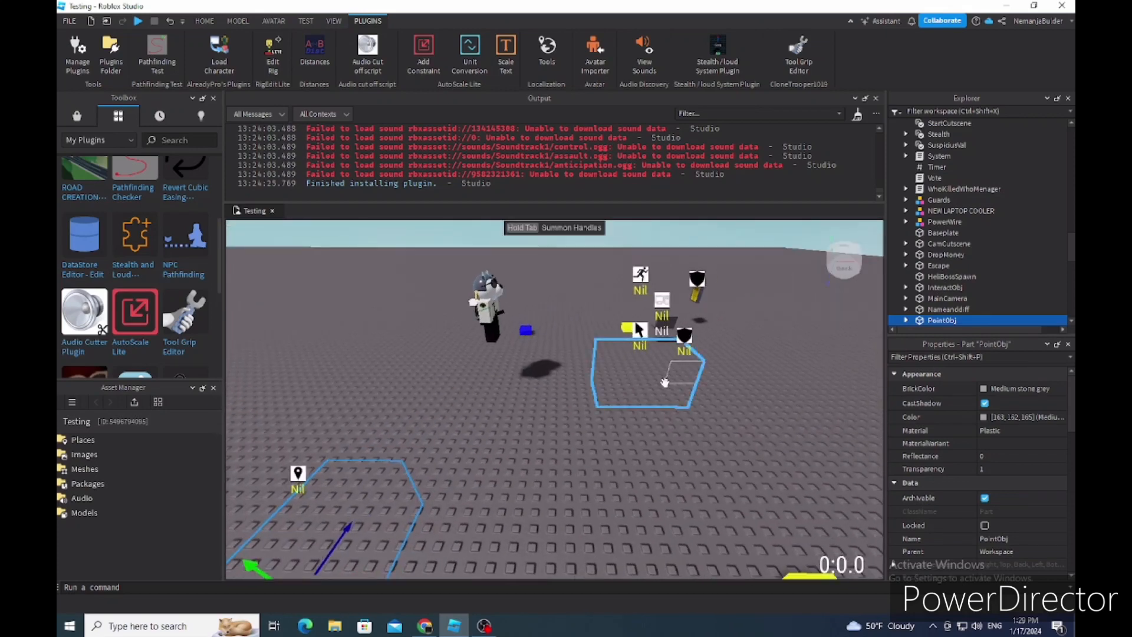
- Select the InteractObj part, look through the workspace contents in the object tree, and clear the selection
left_click(665, 384)
key("w")
right_click_drag(665, 384, 648, 386)
key("s")
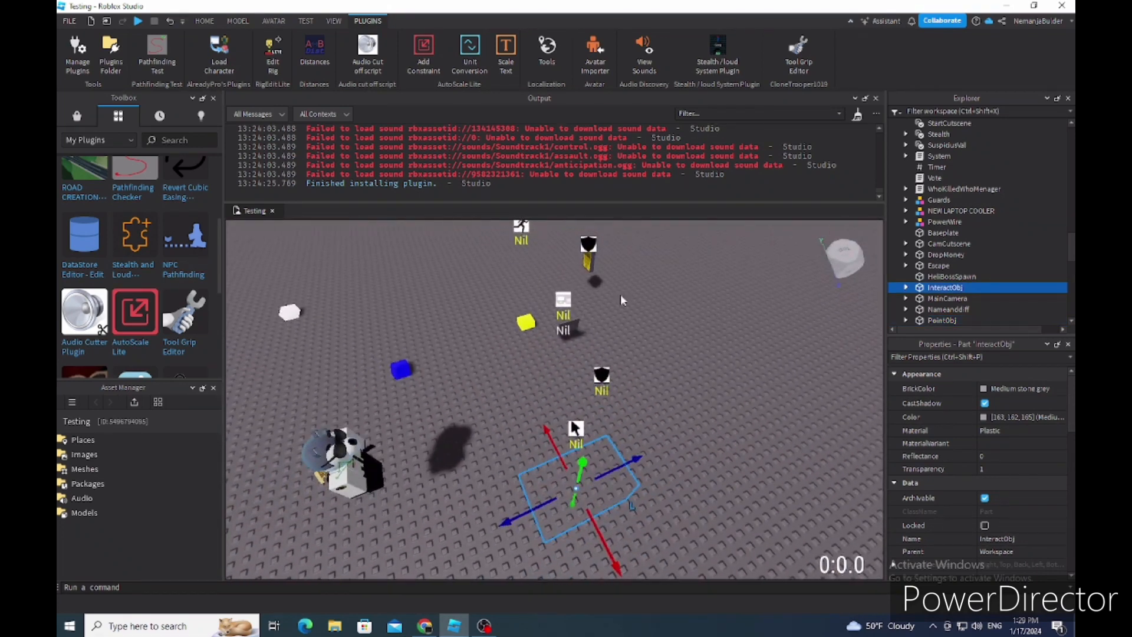
scroll(966, 189, "up", 10)
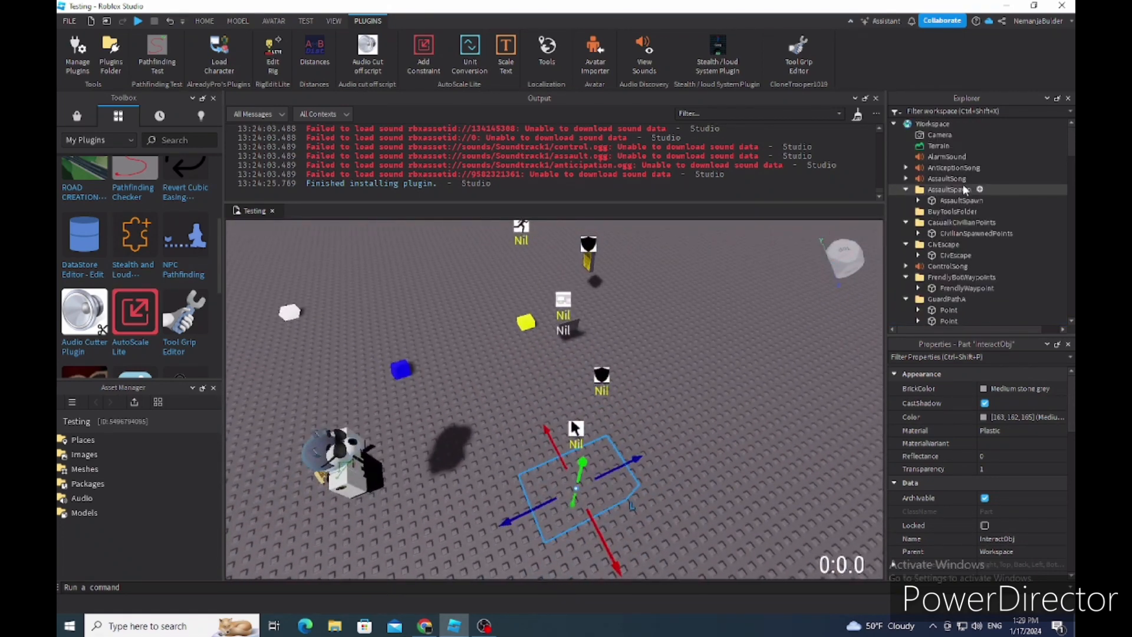
scroll(965, 190, "down", 10)
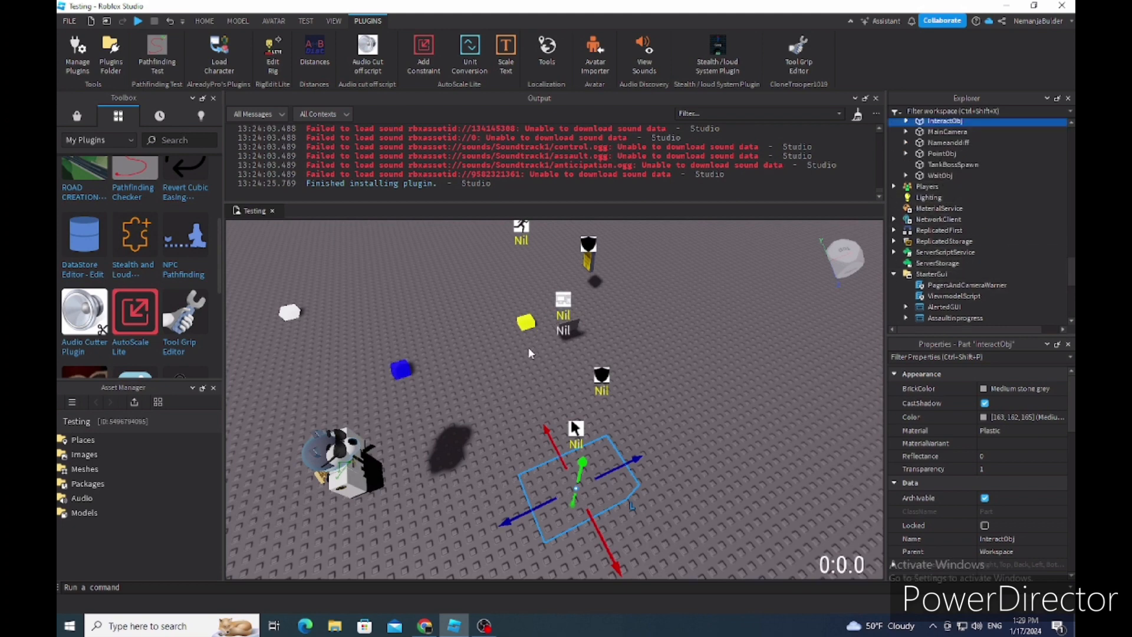
right_click_drag(528, 348, 516, 356)
left_click(515, 356)
- Select the PointObj part in the scene and expand its children in the object tree
right_click_drag(493, 472, 491, 470)
key("w")
key("a")
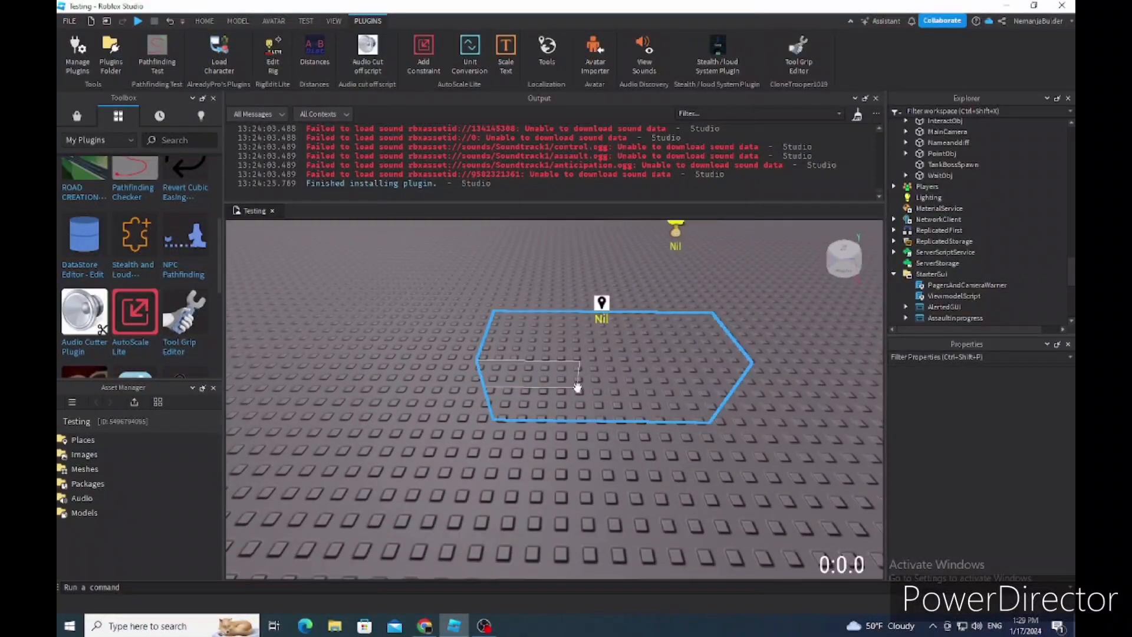
key("w")
right_click_drag(577, 387, 577, 387)
key("d")
key("w")
left_click(577, 388)
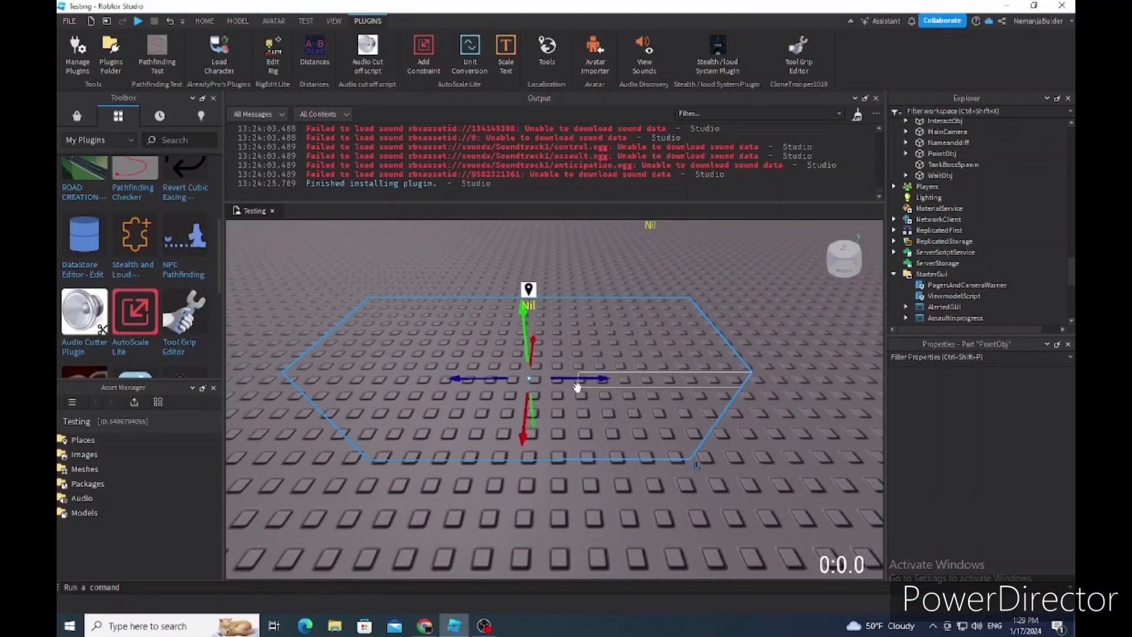
left_click(906, 154)
scroll(934, 150, "down", 1)
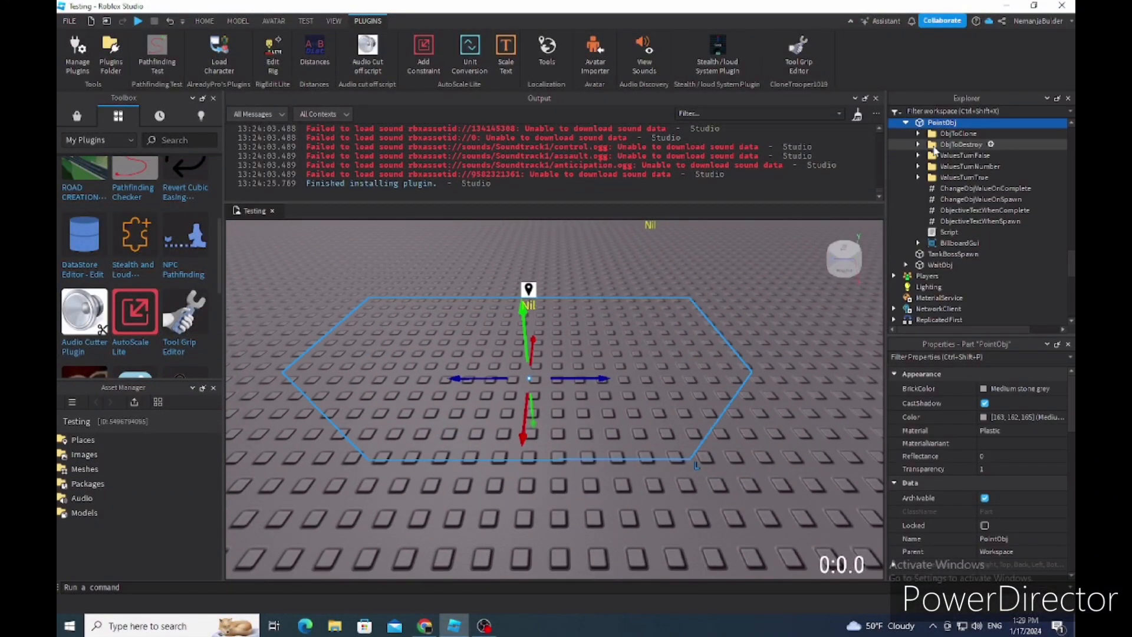
scroll(935, 154, "up", 1)
- Examine the properties of PointObj's ChangeObjValueOnComplete and ChangeObjValueOnSpawn values
left_click(948, 220)
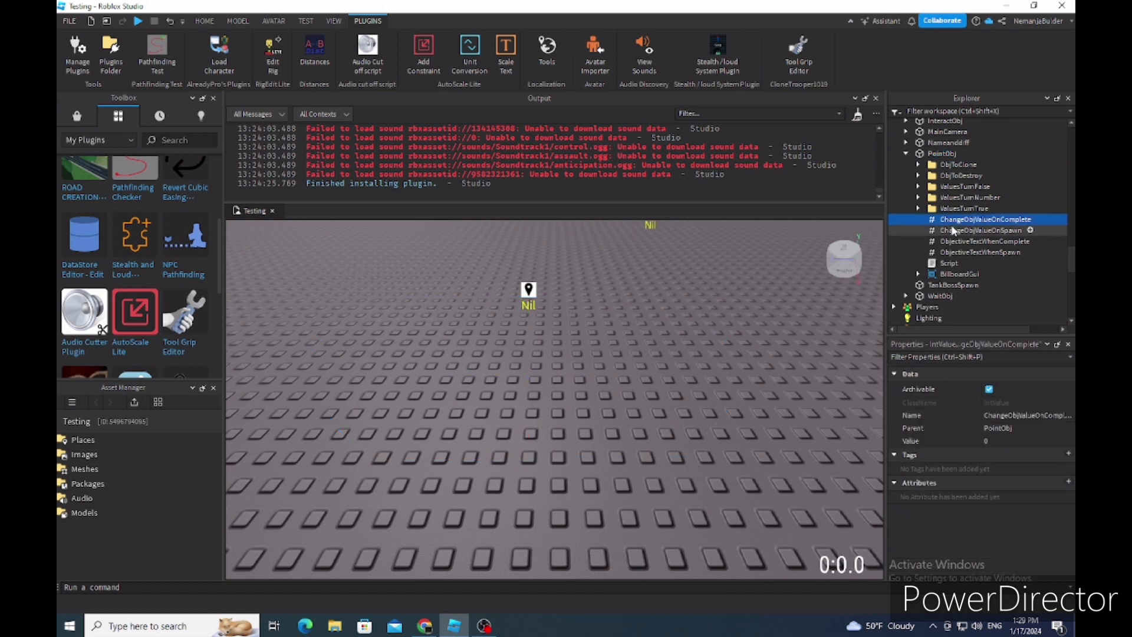
left_click(952, 231, "ctrl")
left_click(953, 242)
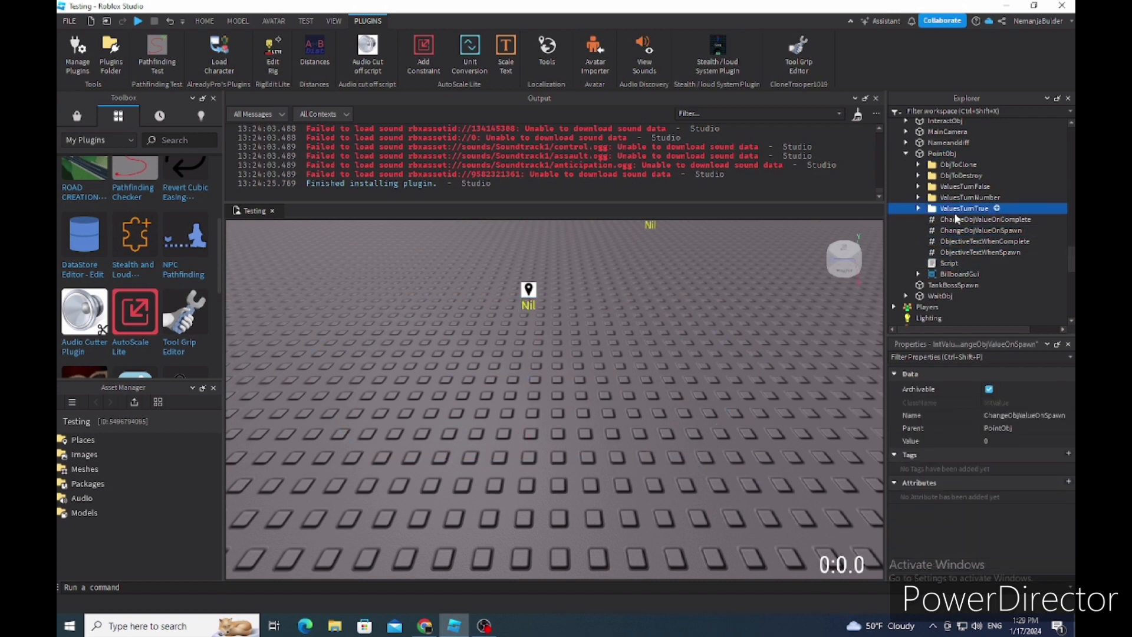
- Examine the contents of PointObj's ObjToClone, ObjToDestroy, ValuesTurnFalse and ValuesTurnNumber folders, and collapse them again
left_click(950, 165)
left_click(918, 164)
left_click(917, 187)
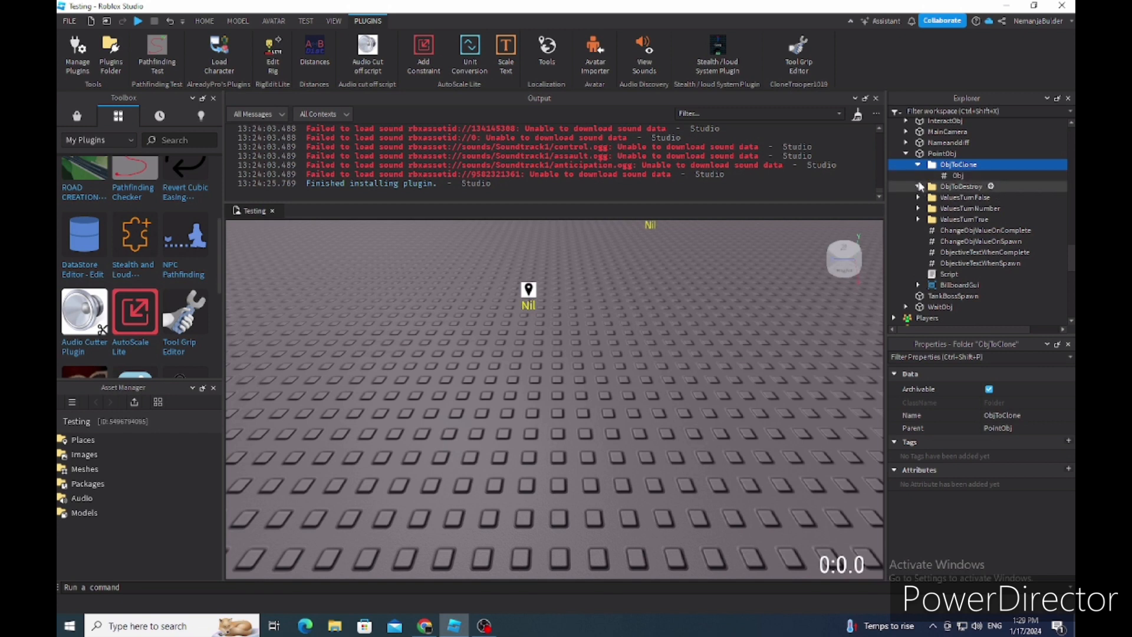
left_click(917, 208)
left_click(917, 230)
left_click(920, 240)
left_click(918, 230)
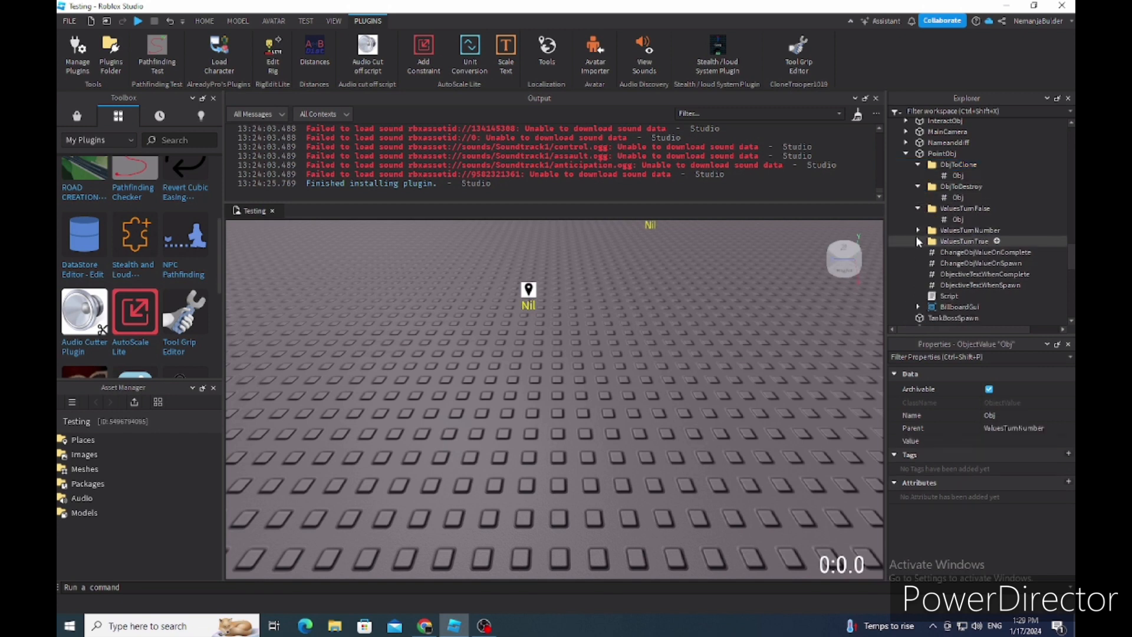
left_click(918, 186)
left_click(919, 197)
left_click(917, 165)
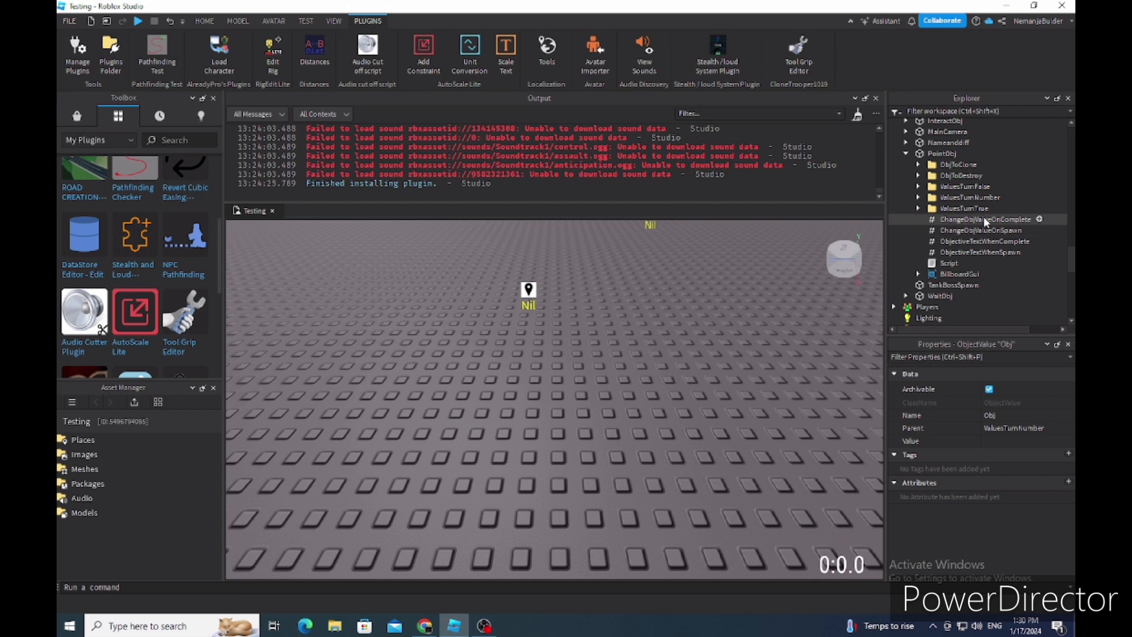
- Examine the properties of PointObj's ChangeObjValueOnComplete, ObjectiveTextWhenSpawn and ChangeObjValueOnSpawn values
left_click(955, 224)
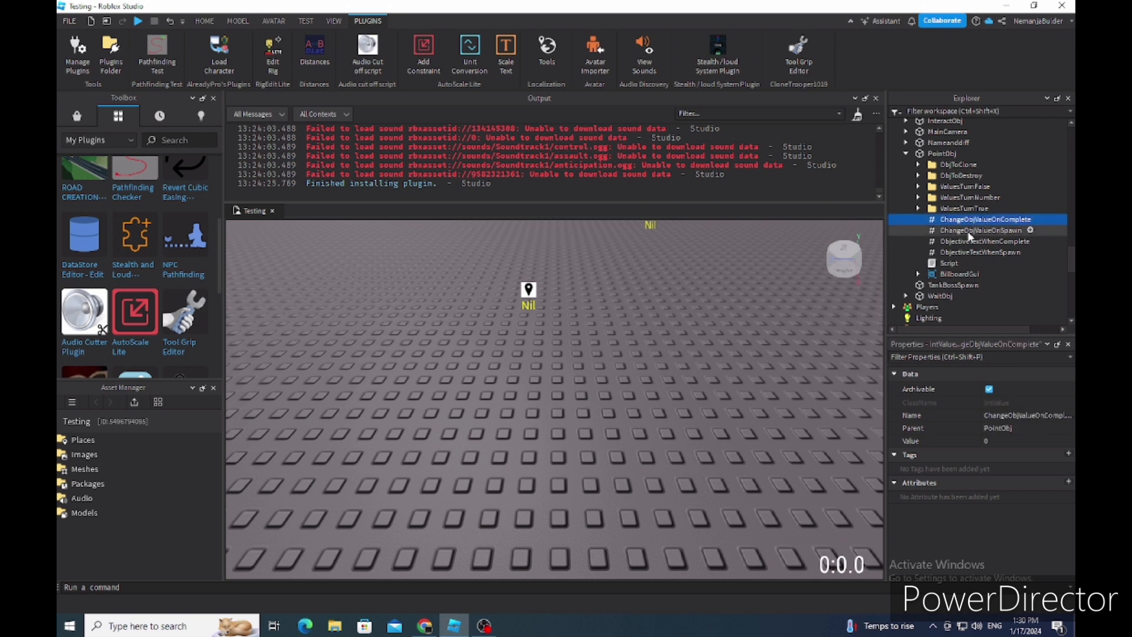
left_click(970, 231)
left_click(991, 252)
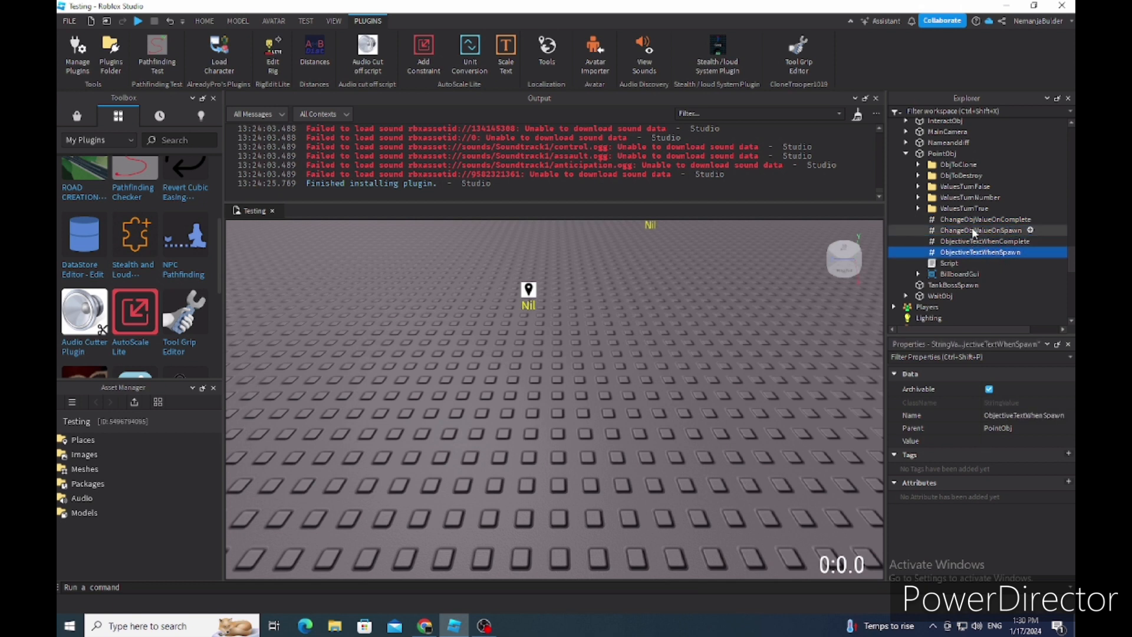
left_click(975, 232)
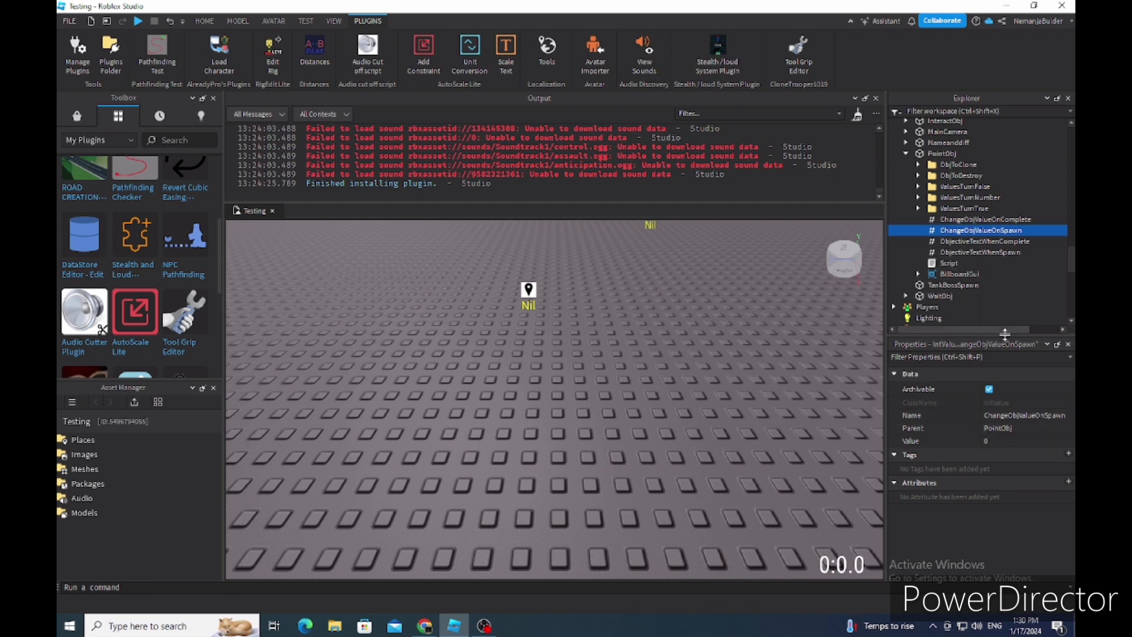
- Find the ObjectiveCount value in the workspace and examine its properties
scroll(978, 266, "down", 5)
scroll(978, 266, "up", 5)
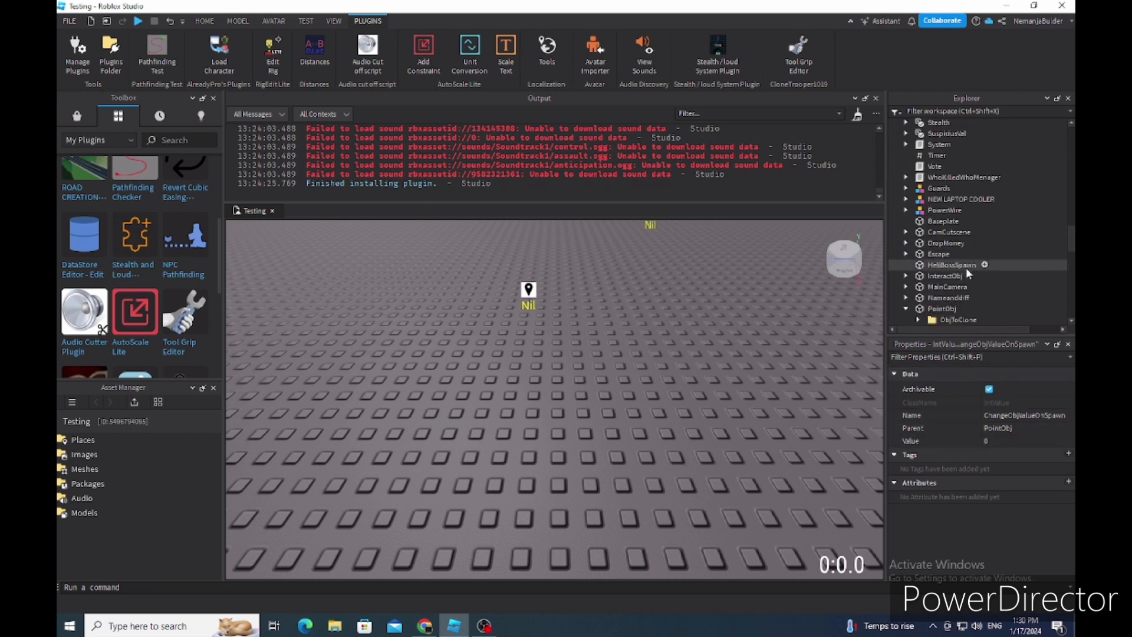
scroll(946, 284, "down", 2)
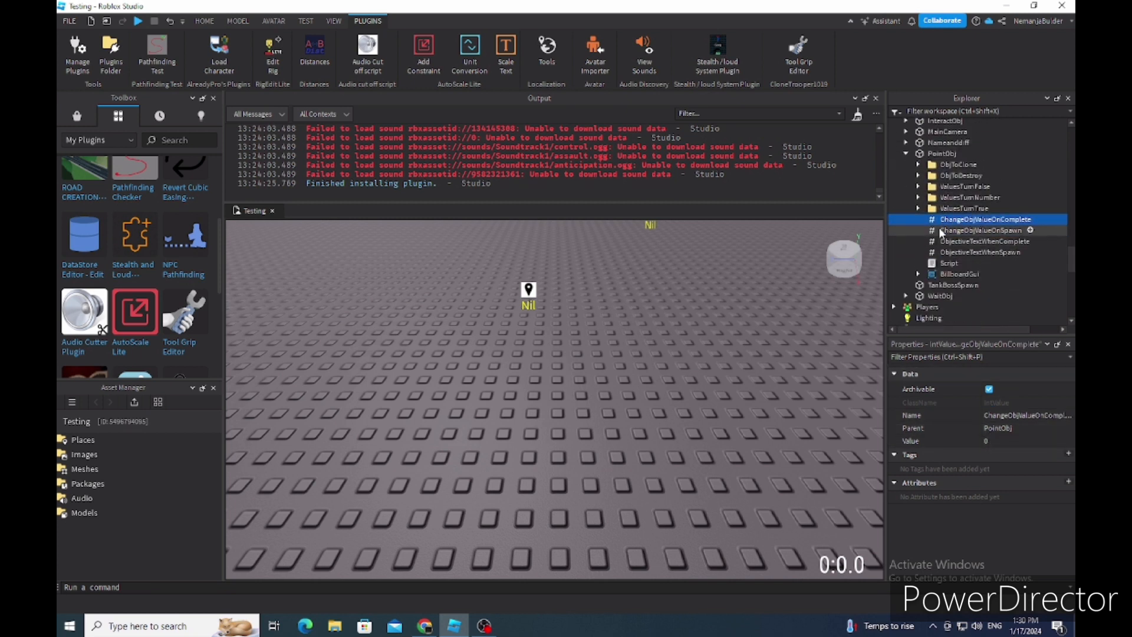
left_click(981, 221)
scroll(978, 222, "down", 10)
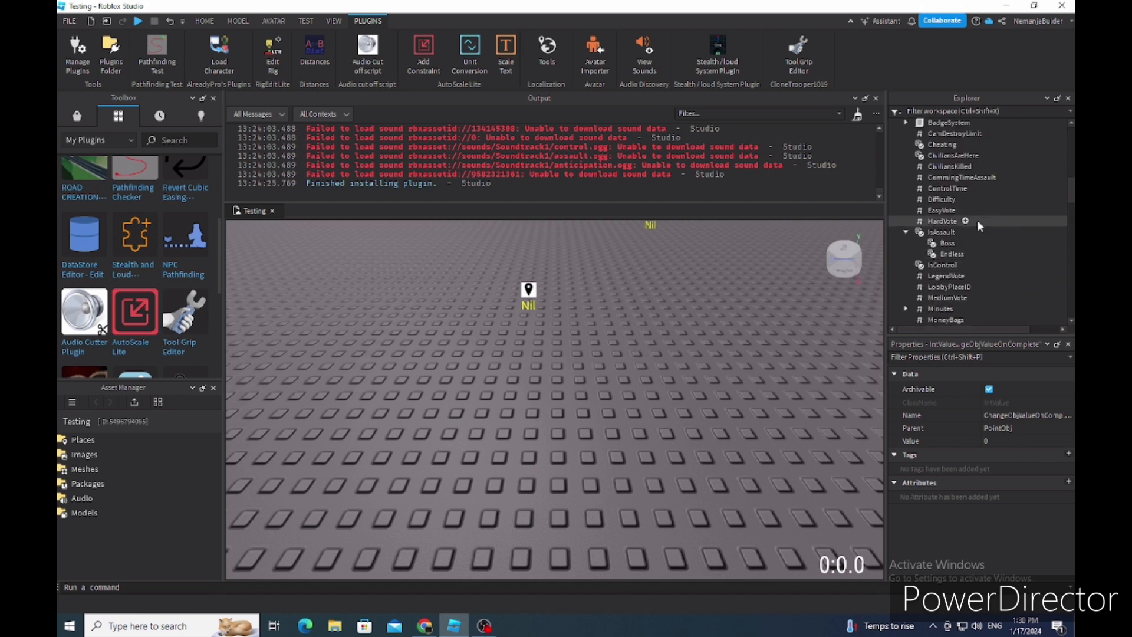
left_click(967, 219)
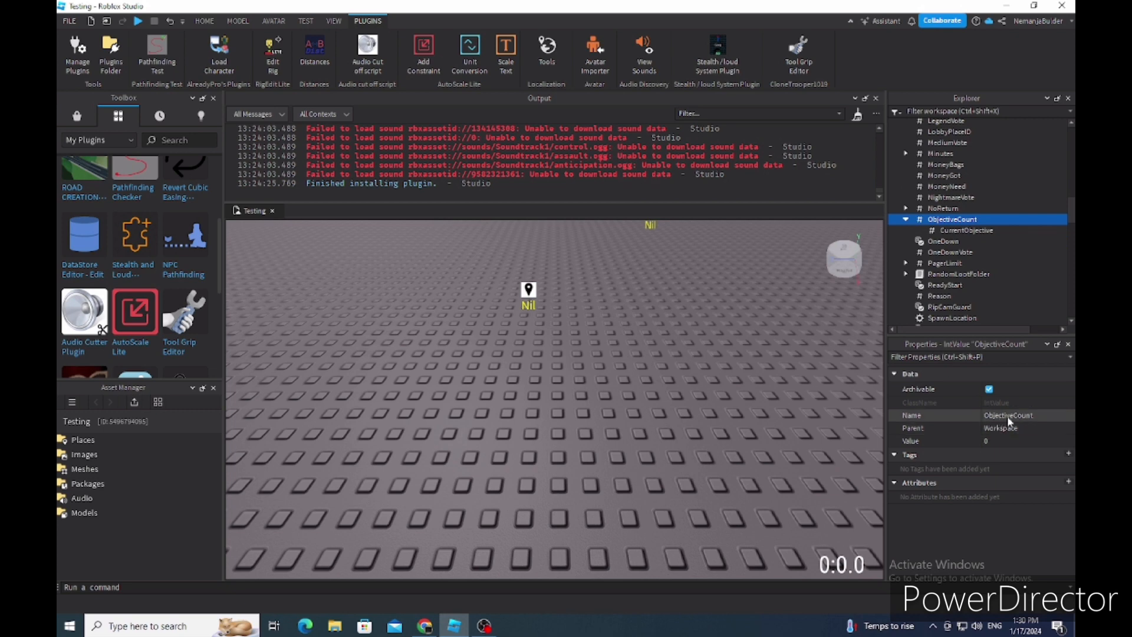
- Open the Dialog script inside StarterGui's Dialog and read through to the objective dialog lines at its end
scroll(956, 224, "down", 15)
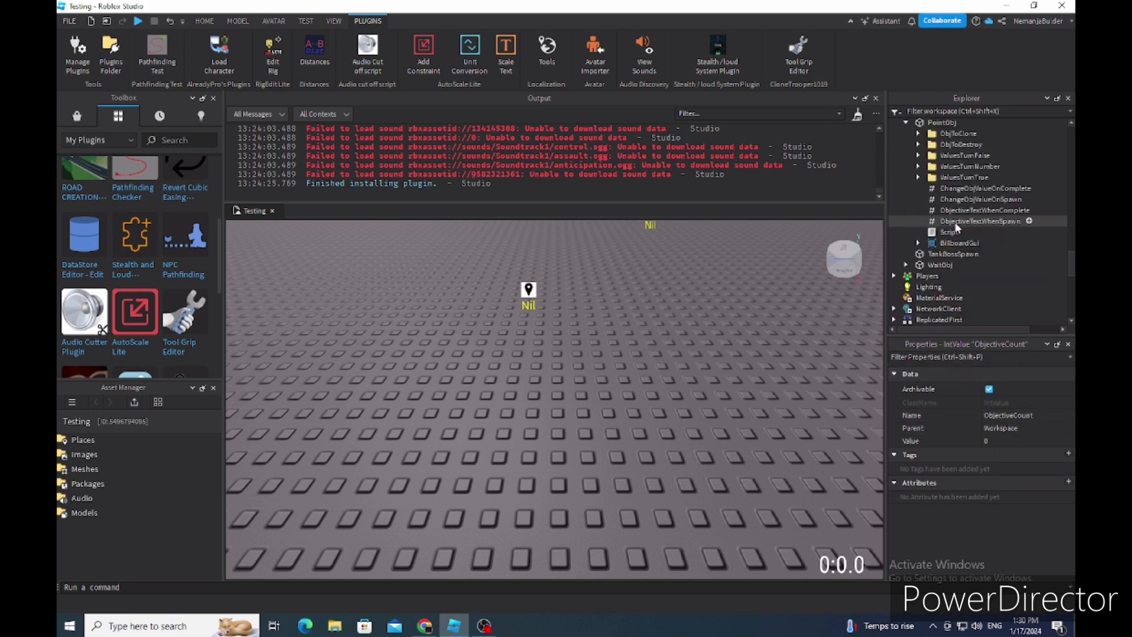
double_click(942, 195)
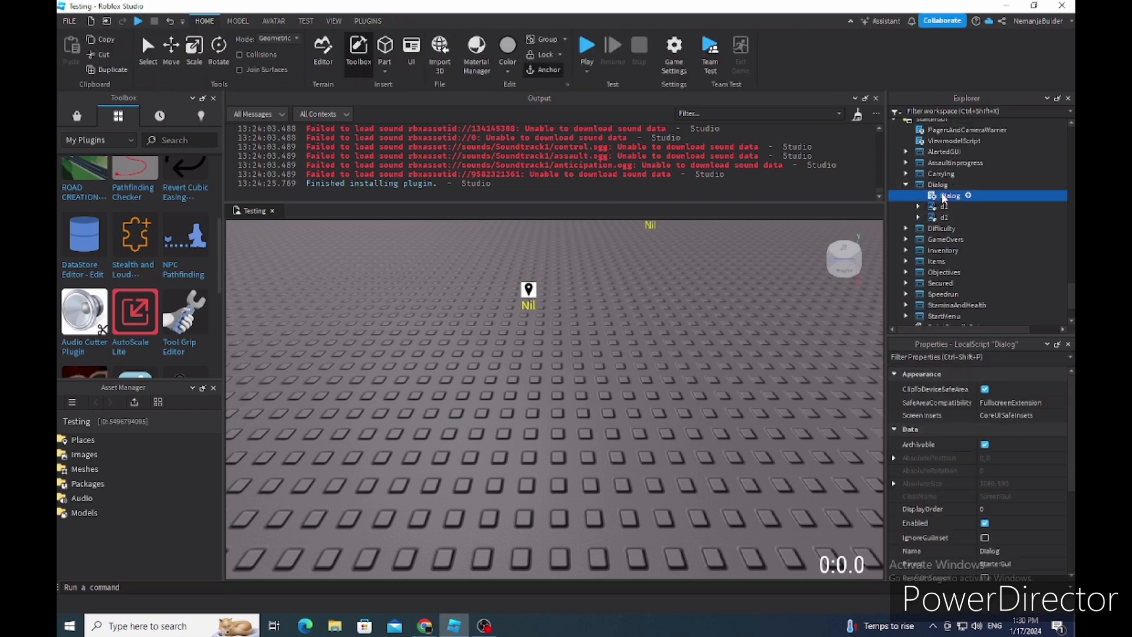
scroll(973, 177, "up", 15)
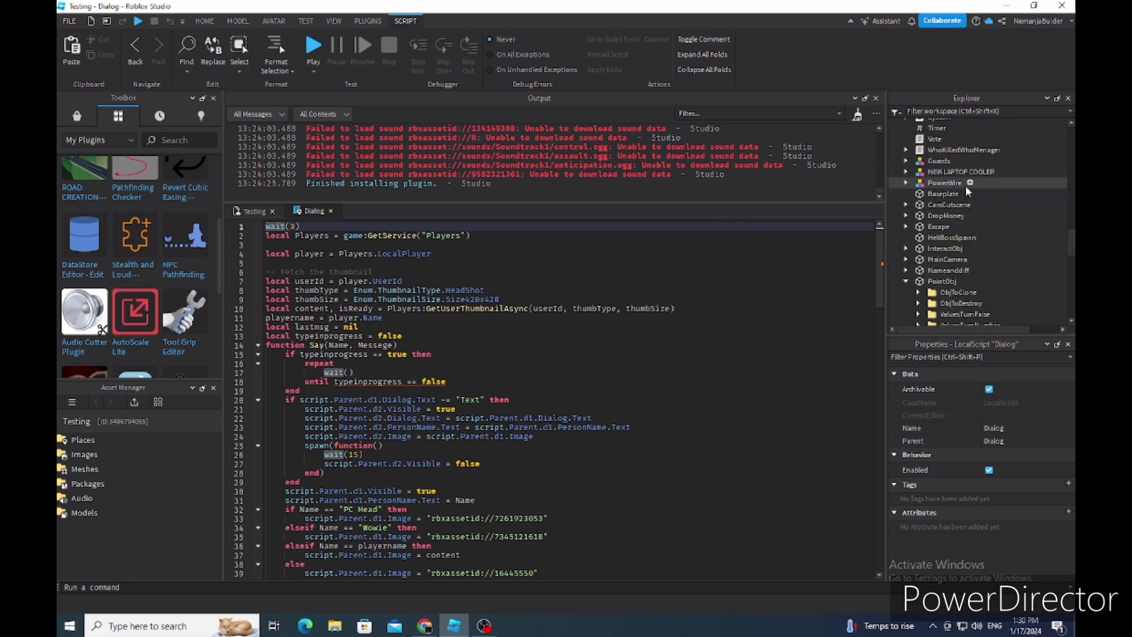
scroll(954, 219, "down", 15)
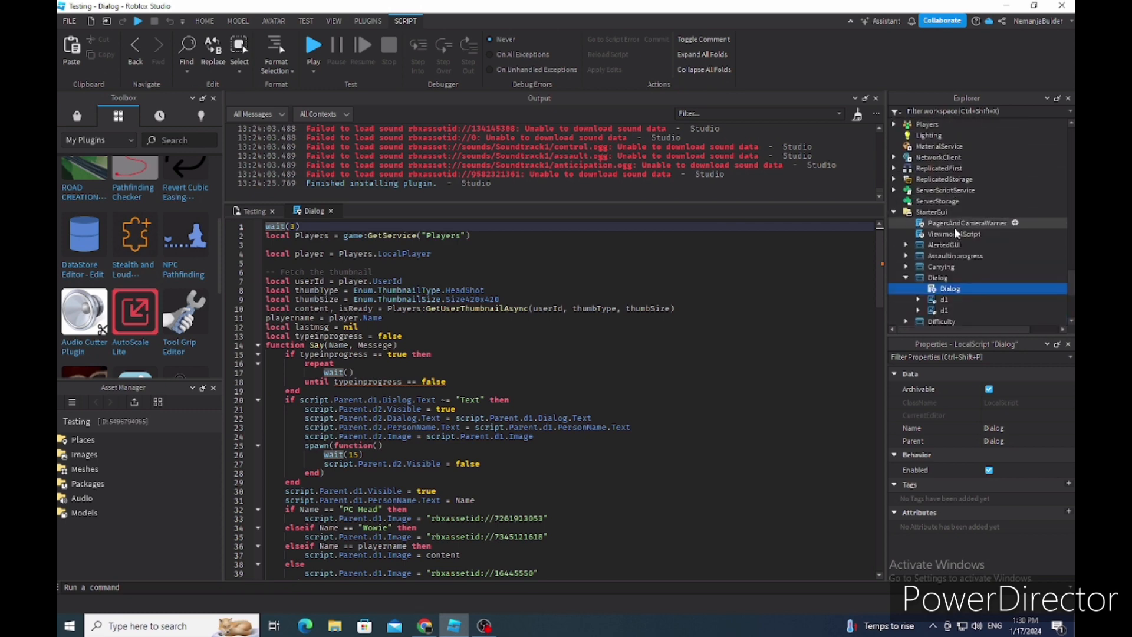
scroll(516, 283, "down", 20)
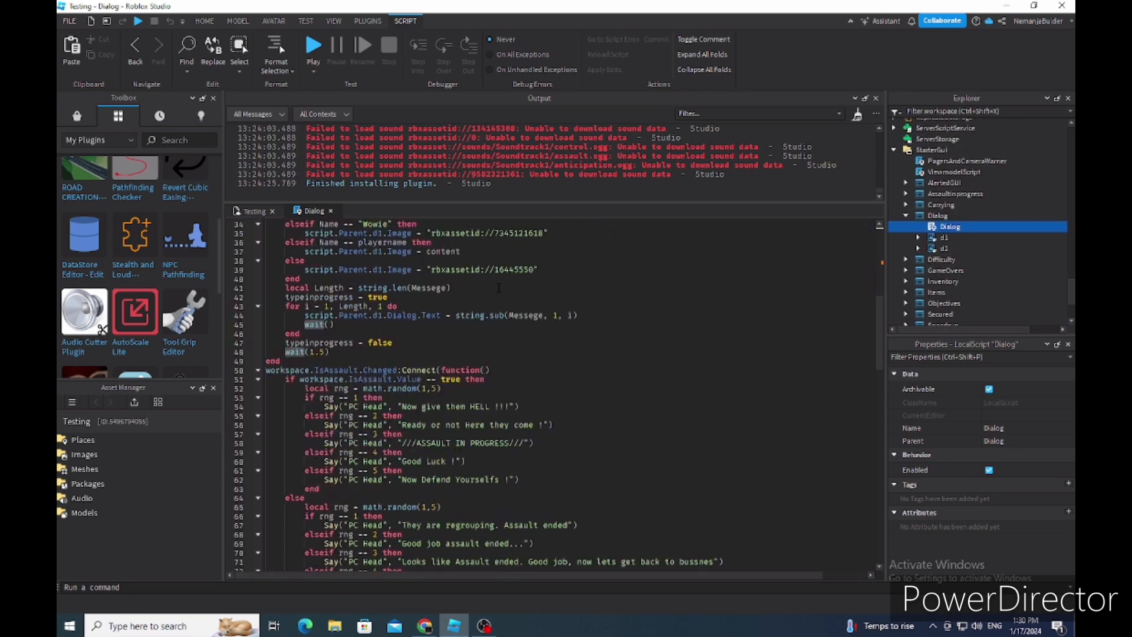
scroll(378, 348, "down", 5)
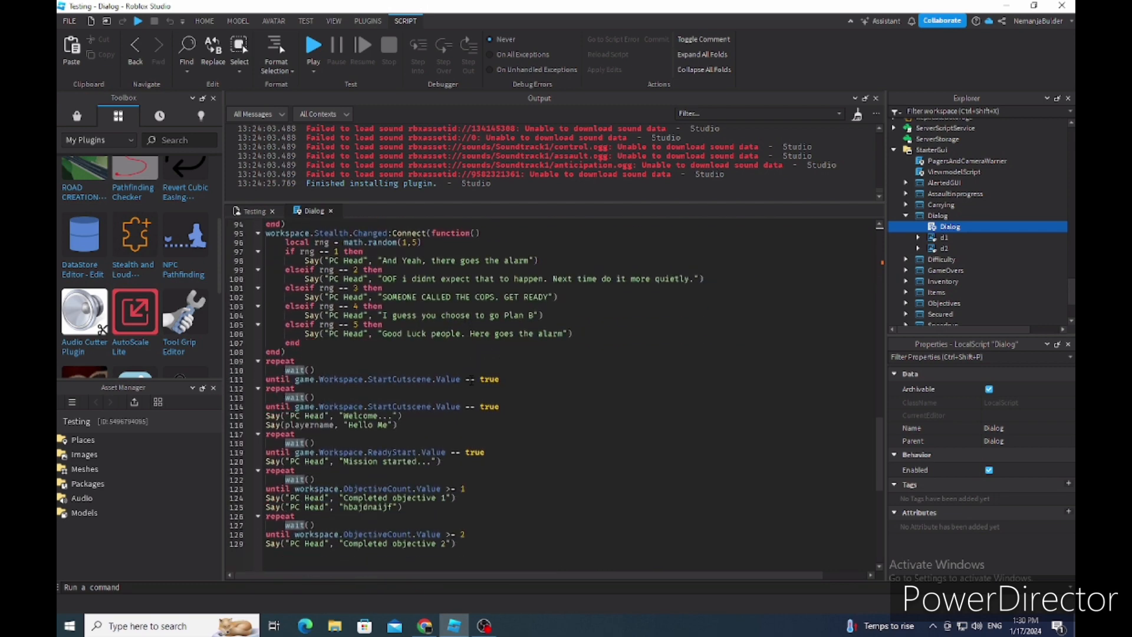
scroll(557, 384, "down", 2)
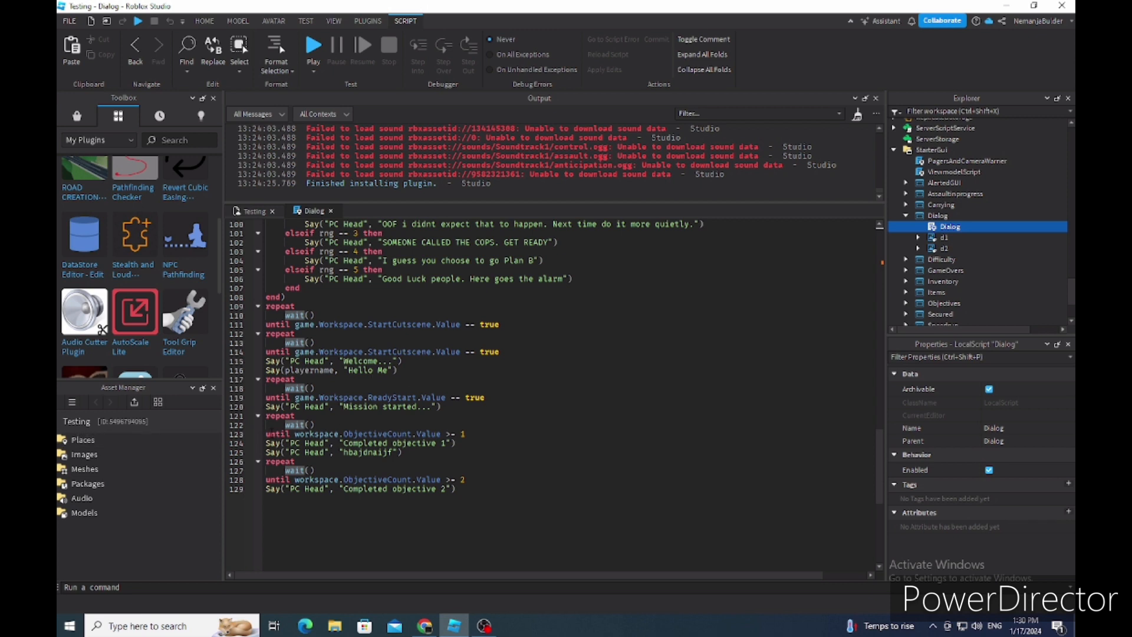
- Examine the script's first ObjectiveCount condition and the "Completed objective 1" Say line below it
left_click_drag(266, 443, 396, 434)
left_click(370, 443)
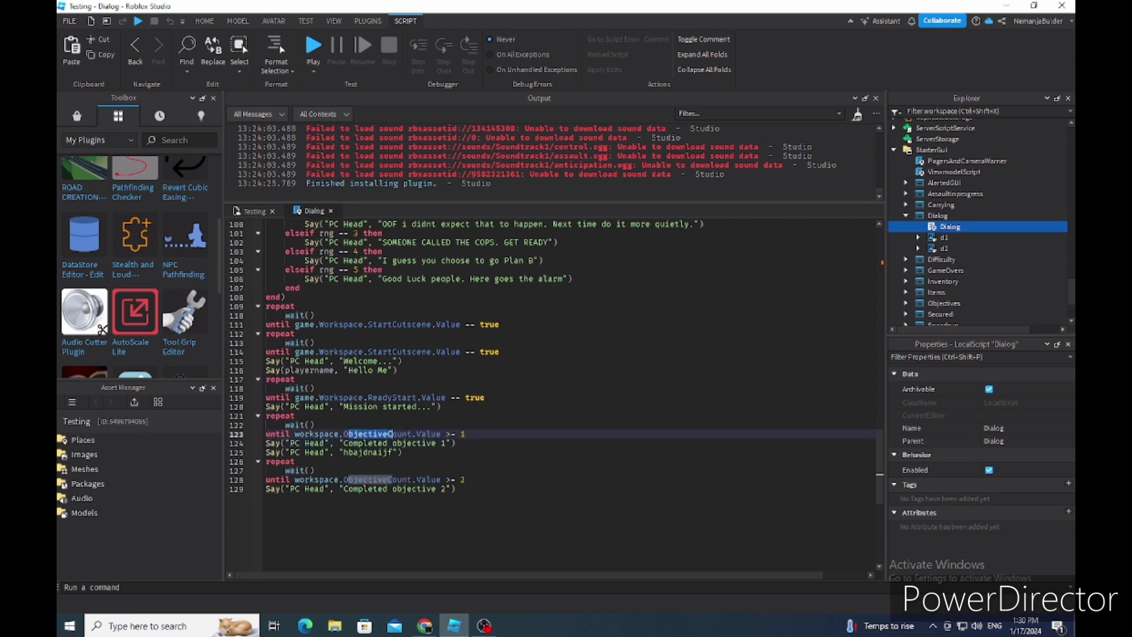
left_click(458, 433)
left_click(459, 442)
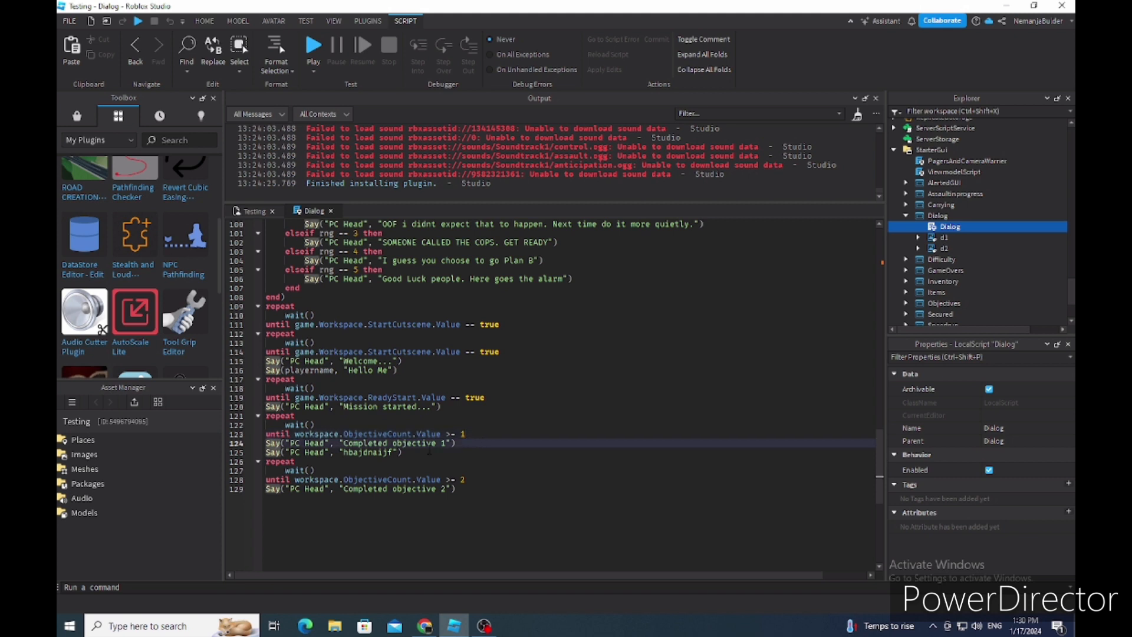
- Duplicate the "PC Head" Say line with the message "hbajdnaijf" onto a new line directly below it
left_click(405, 453)
left_click_drag(404, 454, 265, 453)
left_click(347, 458)
key("ctrl+c")
left_click(422, 455)
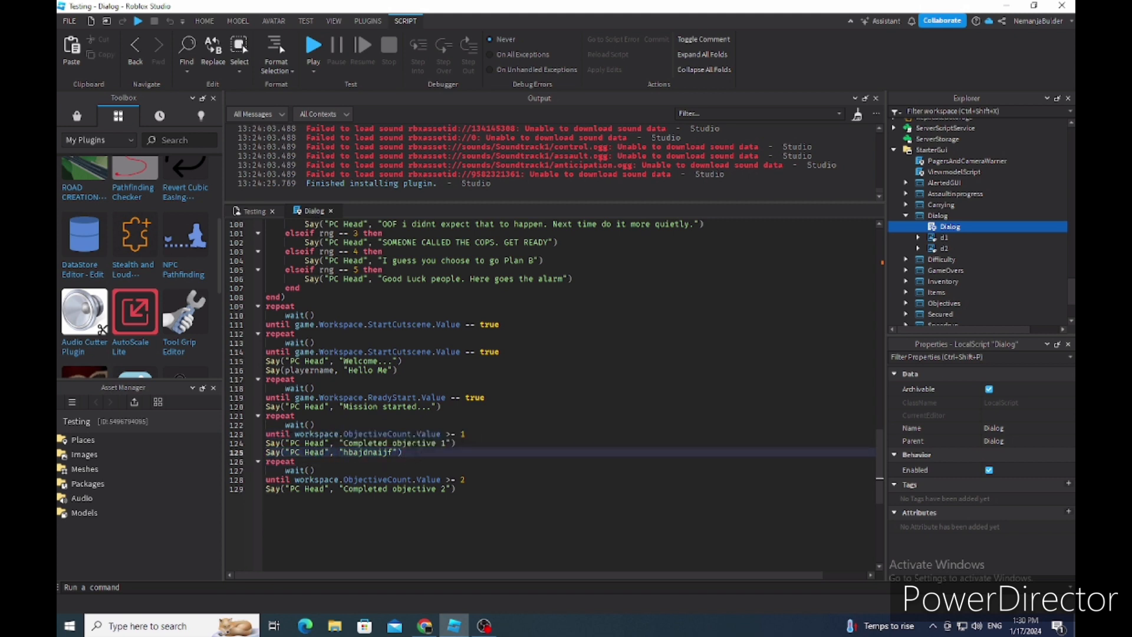
key("Return")
key("ctrl+v")
- Shorten the message in the duplicated Say line to "hdnaijf"
left_click_drag(265, 461, 362, 462)
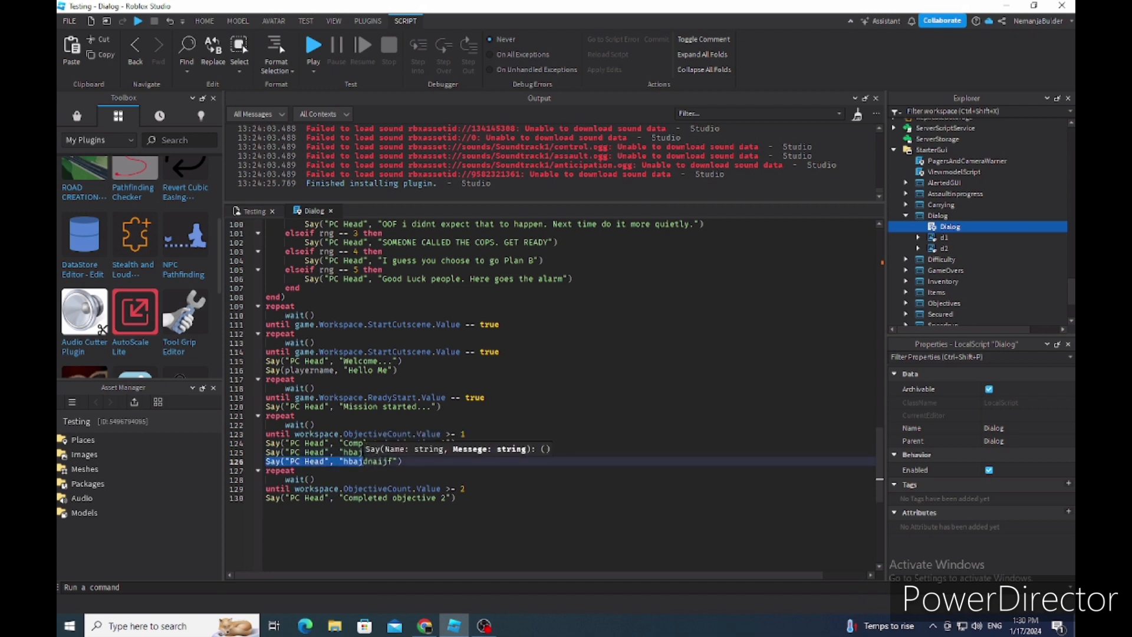
left_click(362, 462)
key("BackSpace")
key("BackSpace")
key("BackSpace")
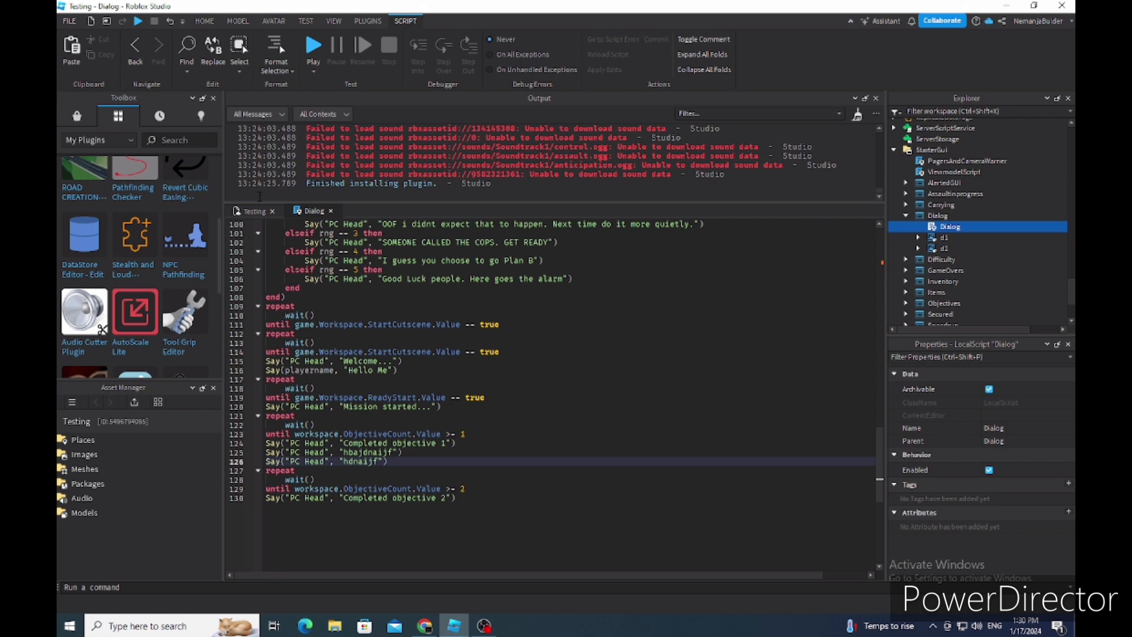
- Examine the ObjectiveCount conditions for objectives 1 and 2, and return to the Testing scene
left_click(474, 433)
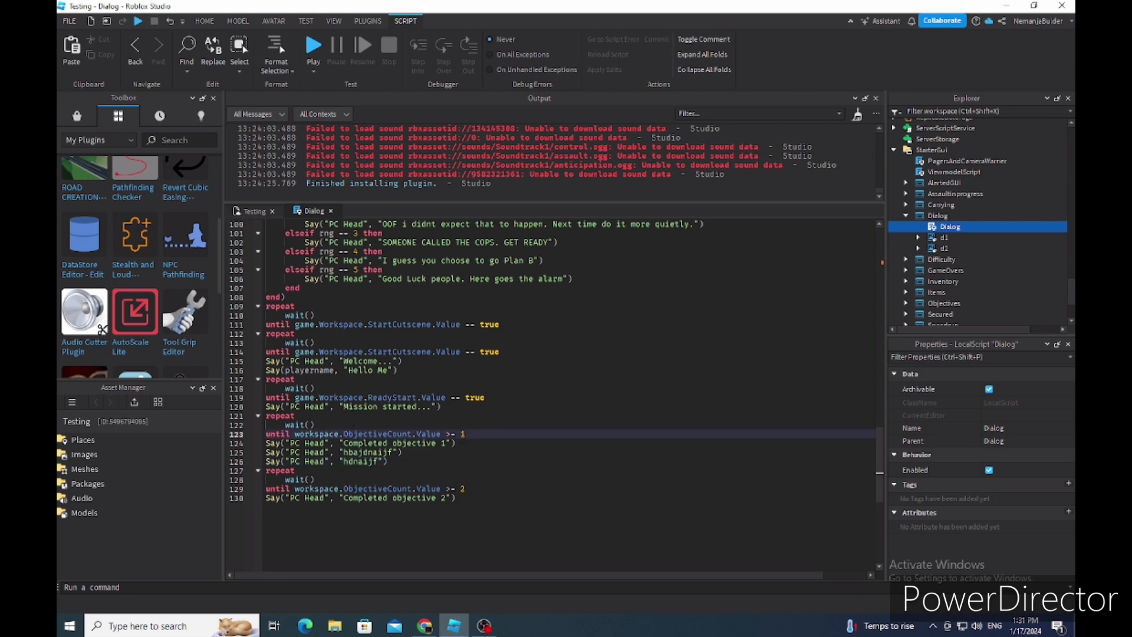
left_click(466, 489)
left_click(253, 211)
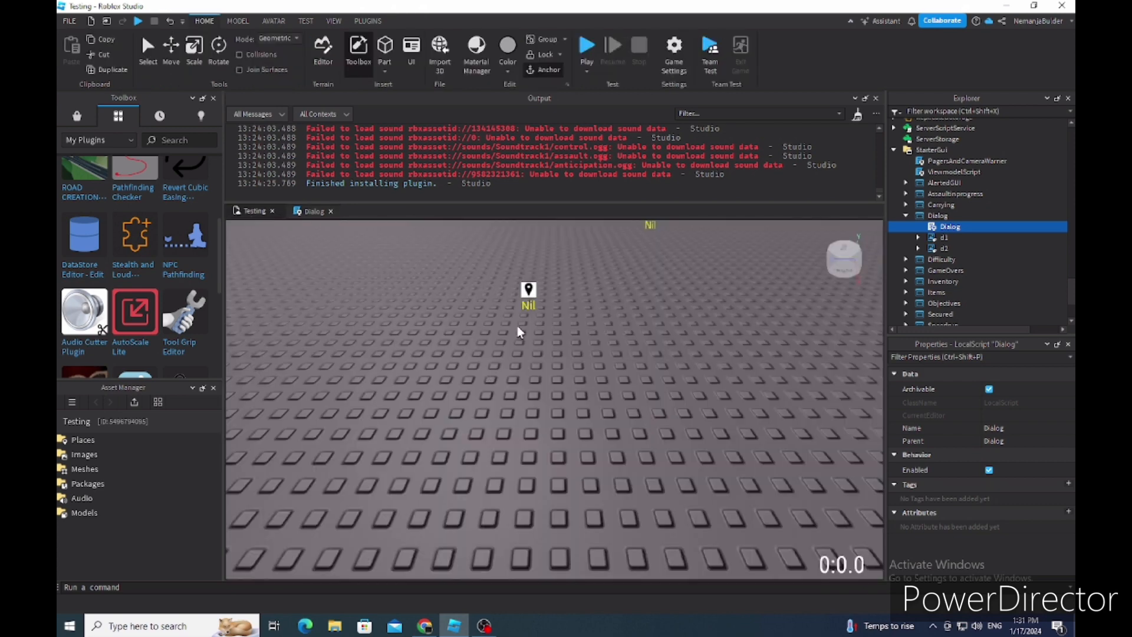
- Select the PointObj part in the scene and set its ChangeObjValueOnComplete value to 1
left_click(171, 50)
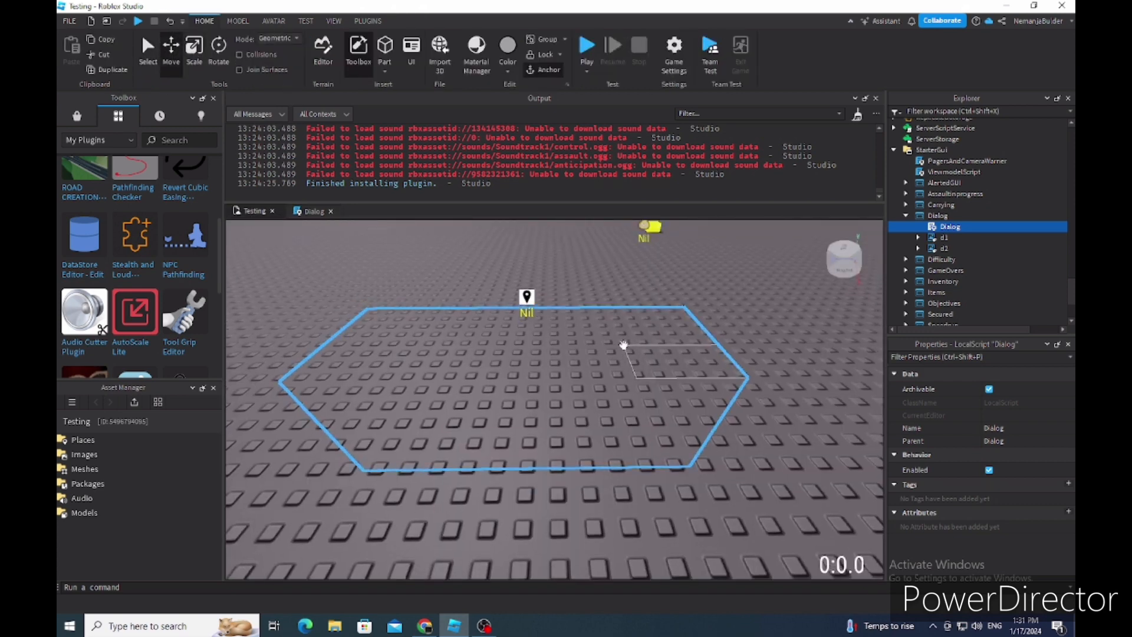
left_click(624, 345)
right_click_drag(624, 345, 456, 331)
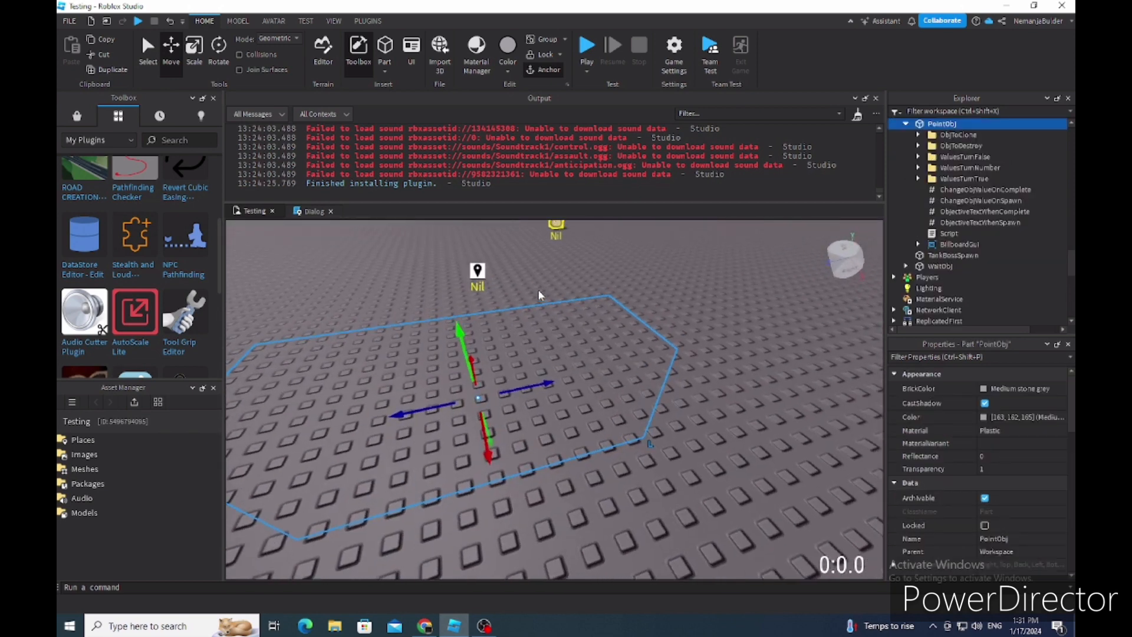
right_click_drag(539, 295, 551, 285)
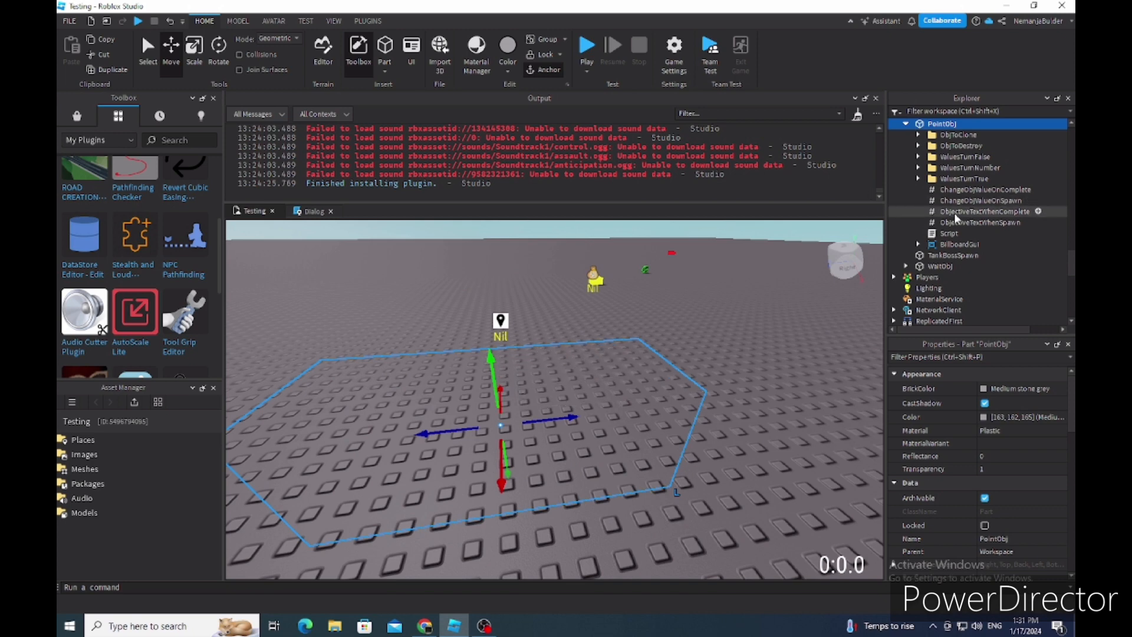
right_click_drag(635, 384, 627, 362)
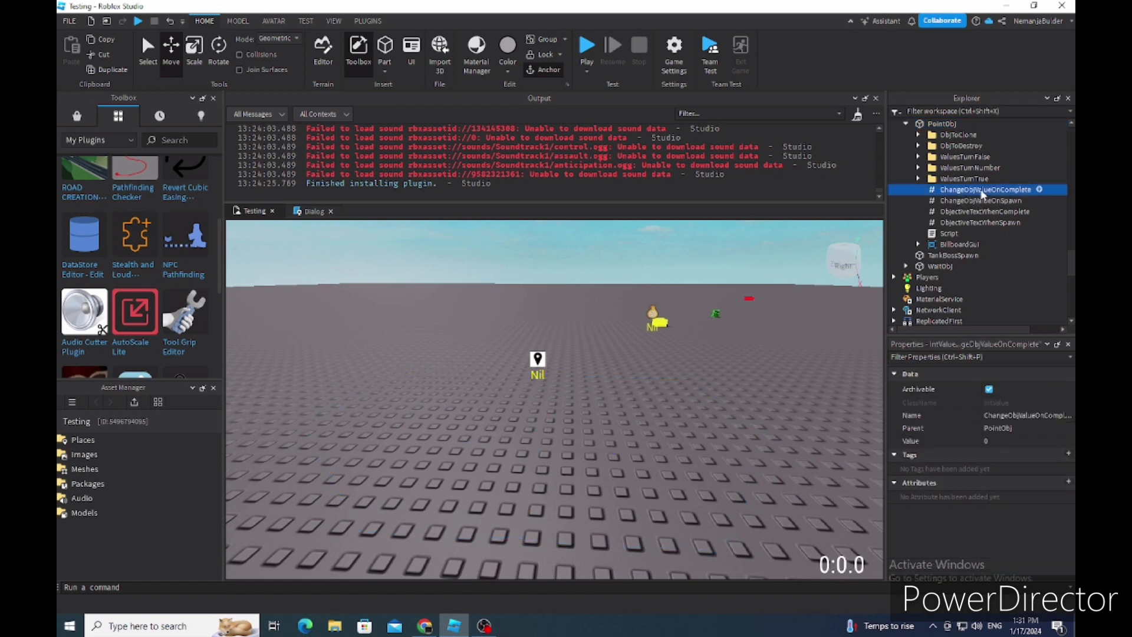
left_click(995, 439)
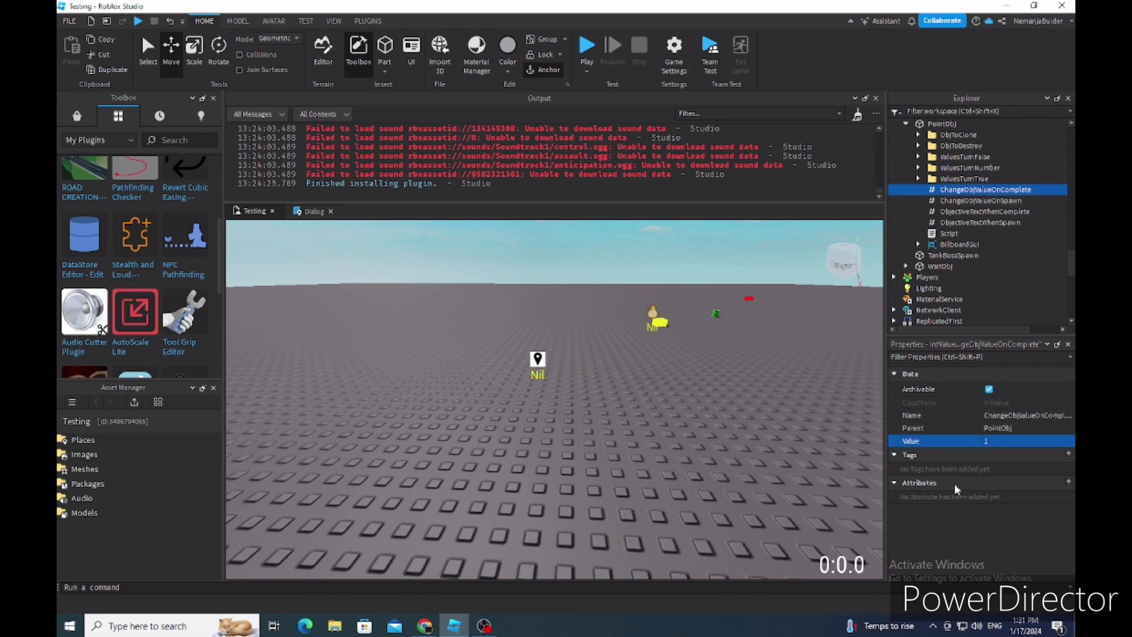
- Compare the Dialog script's ObjectiveCount conditions with the PointObj part in the Testing scene
left_click(307, 214)
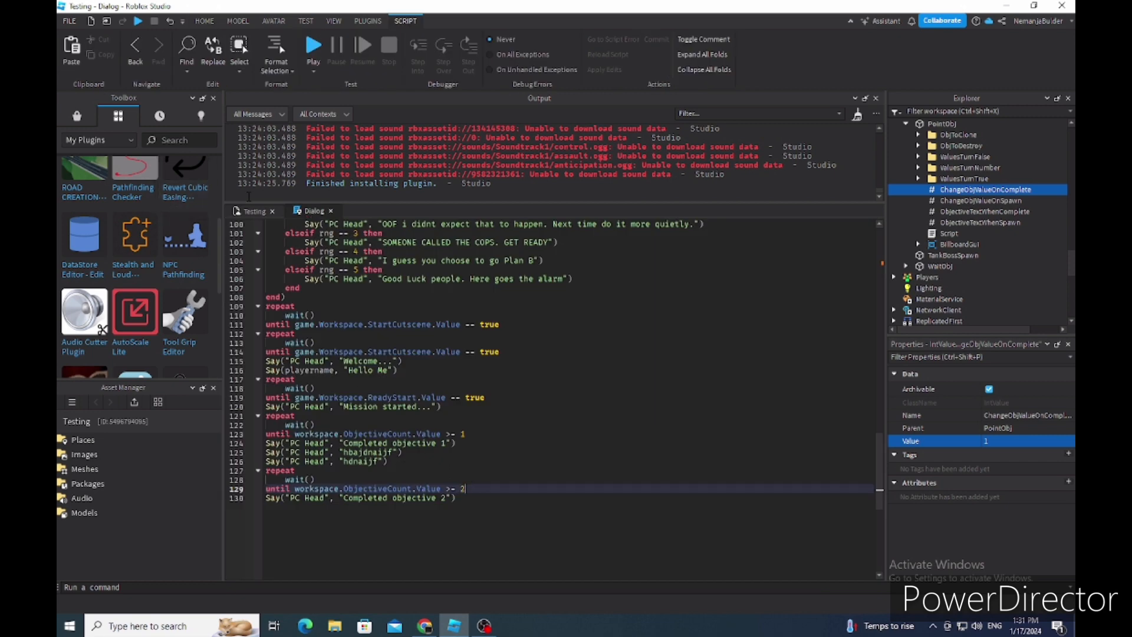
left_click(251, 214)
right_click_drag(572, 390, 480, 412)
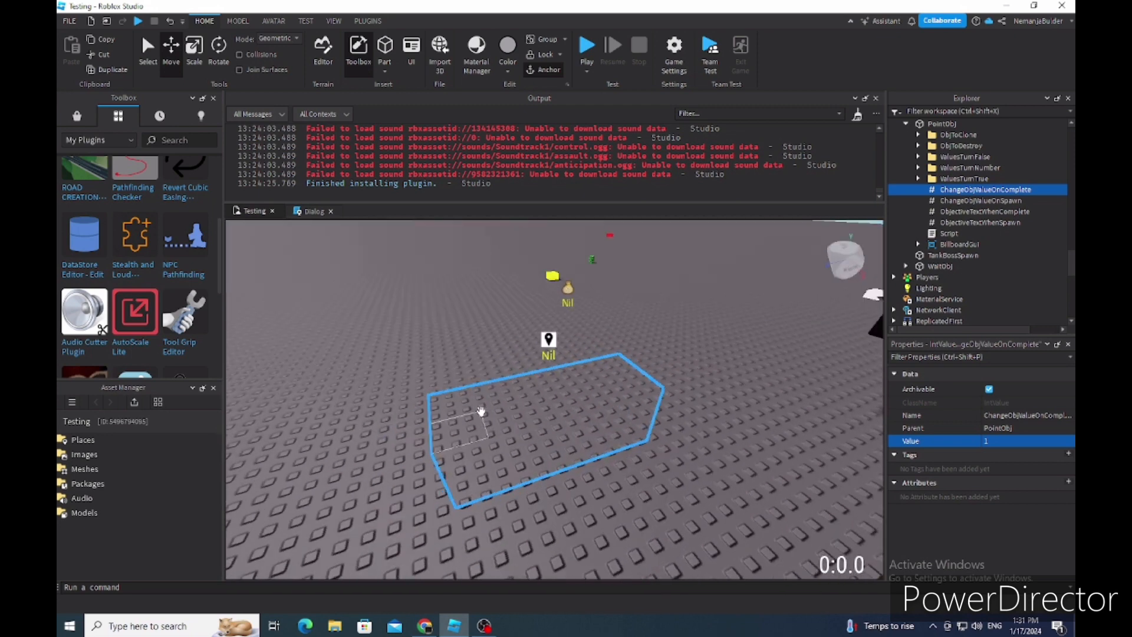
left_click(313, 212)
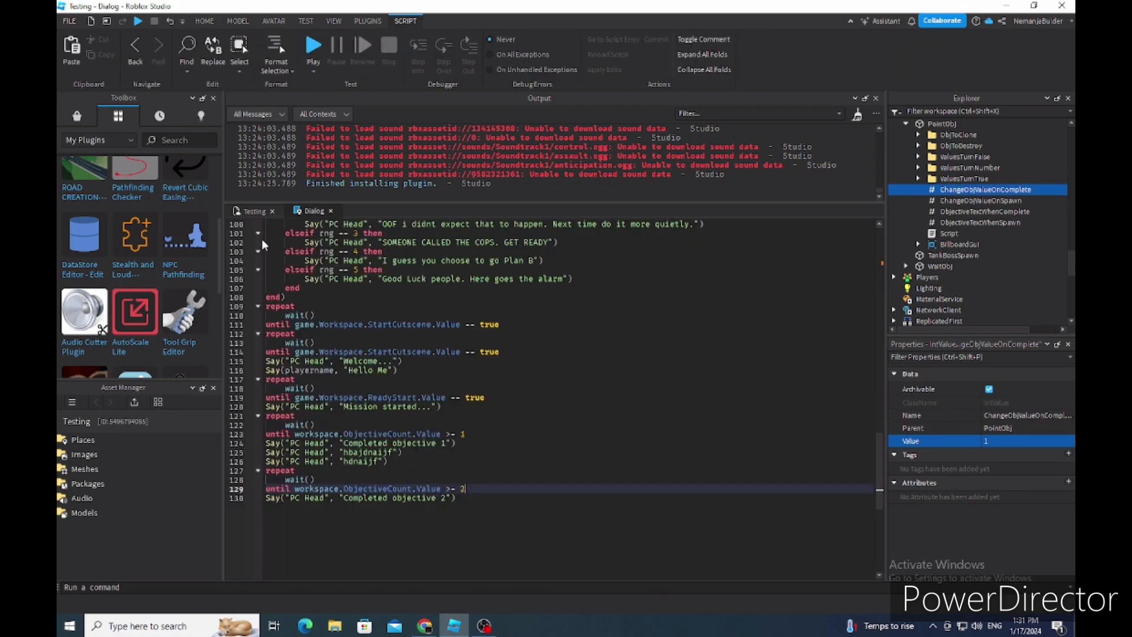
left_click(256, 213)
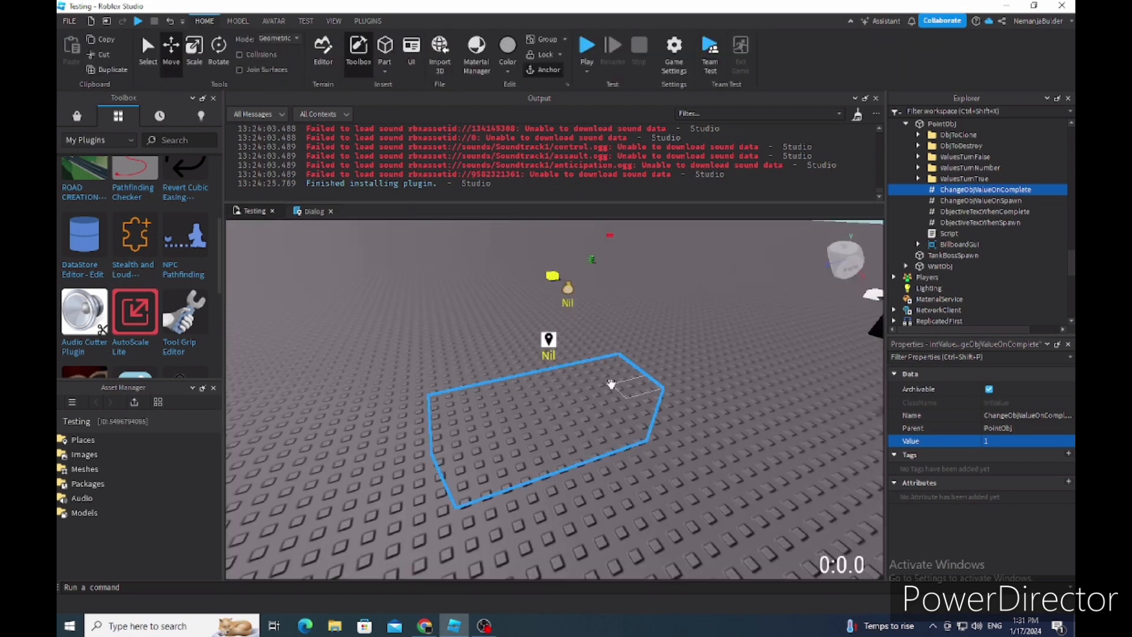
- Select the PointObj part and set its ObjectiveTextWhenSpawn value to "Go to this location"
left_click(611, 377)
right_click_drag(611, 378, 612, 378)
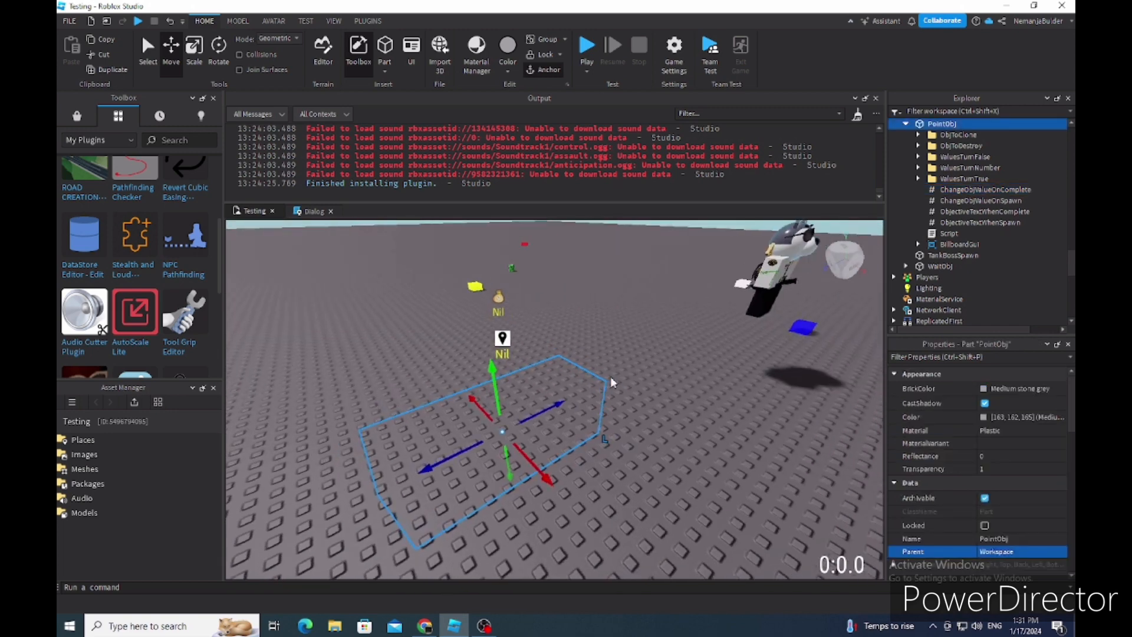
left_click(645, 323)
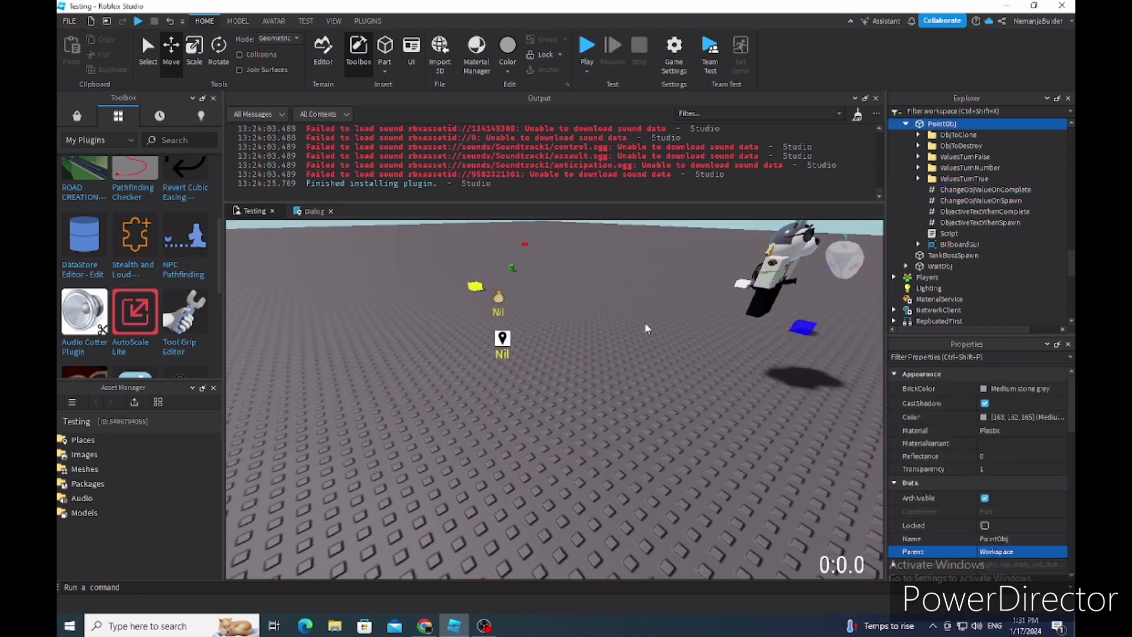
left_click(549, 398)
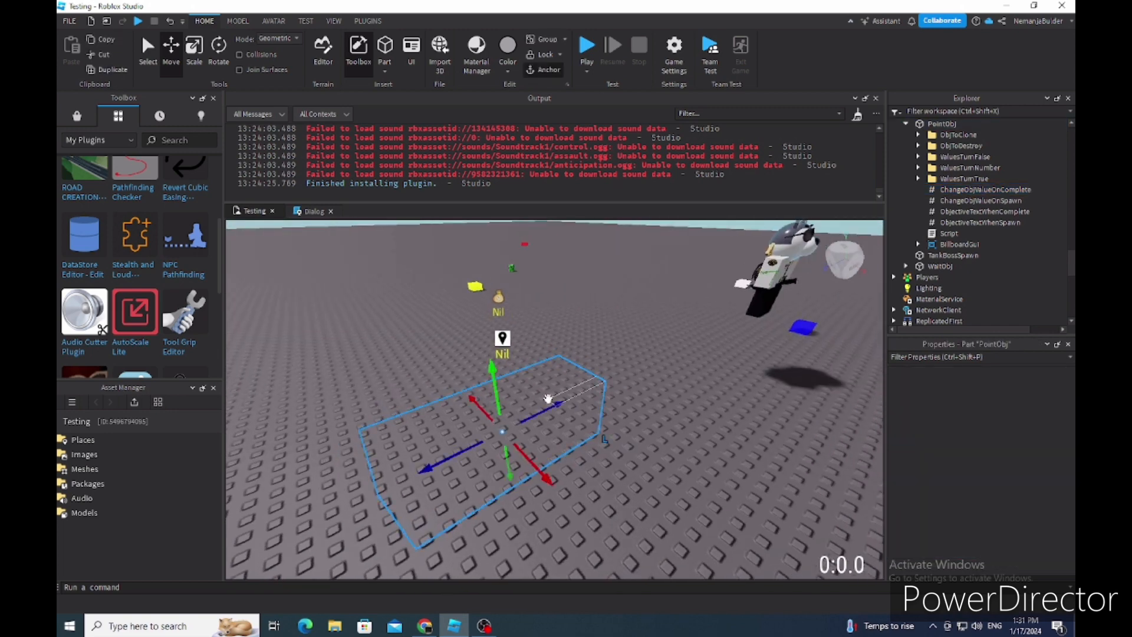
left_click(976, 201)
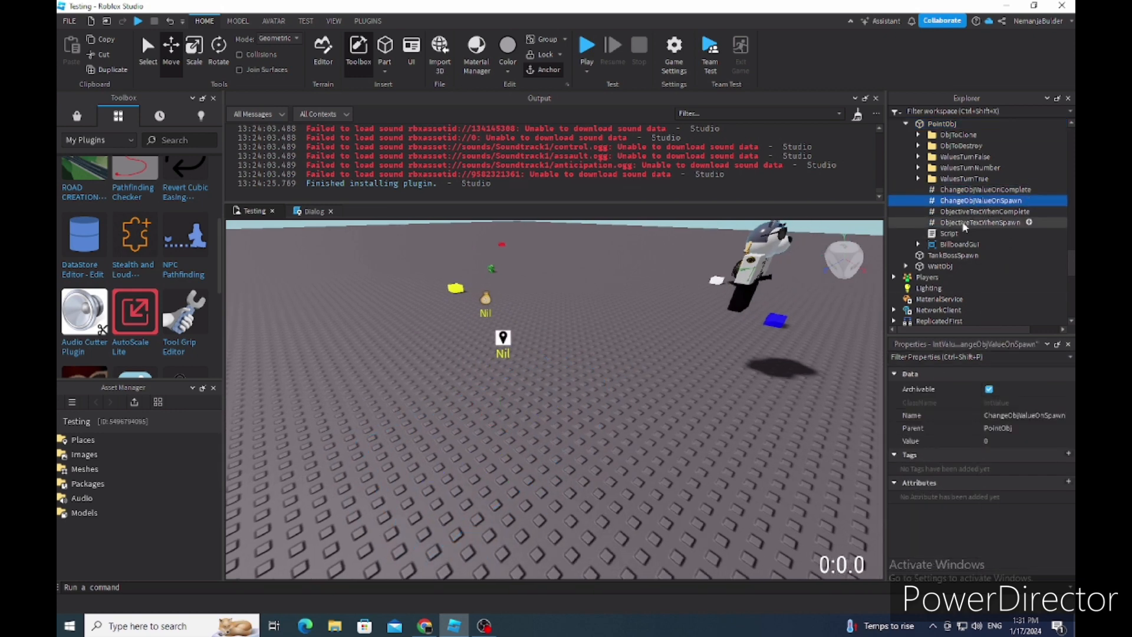
left_click(980, 223)
left_click(1004, 441)
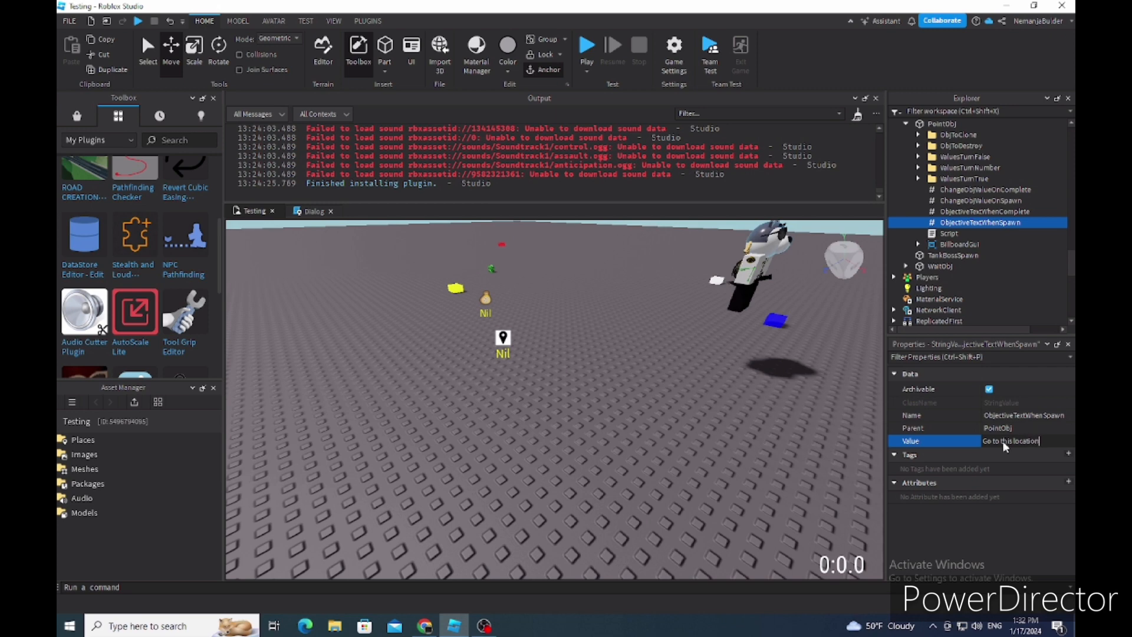
left_click(475, 383)
- Examine the objectives placed around the Testing scene and return to the PointObj part
right_click_drag(484, 386, 501, 396)
left_click(487, 391)
scroll(486, 391, "down", 1)
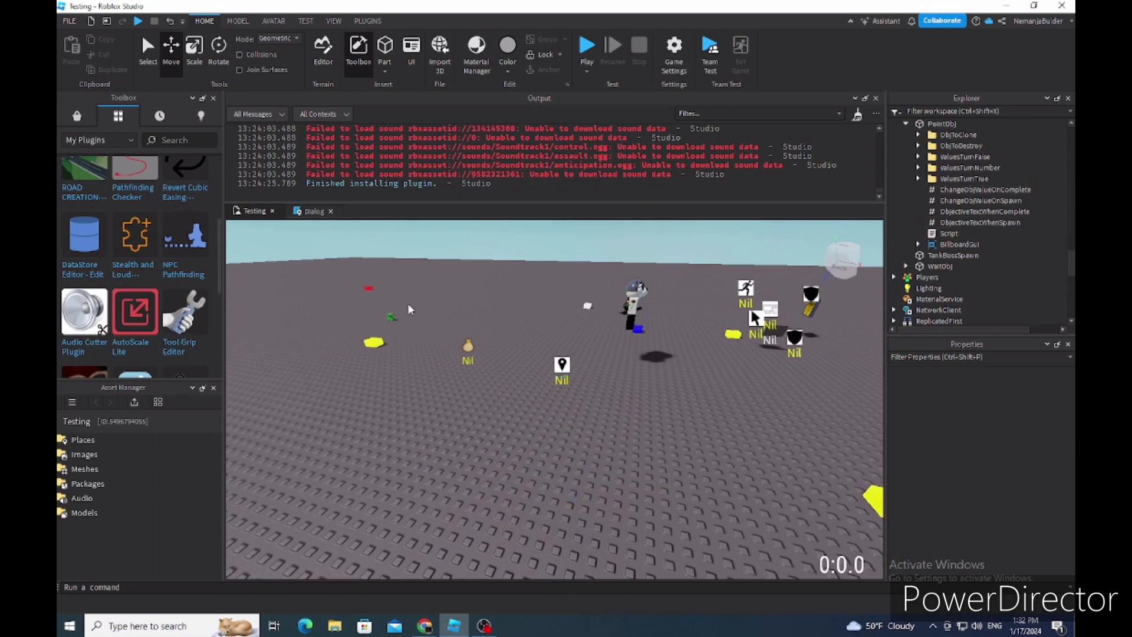
left_click(545, 430)
right_click_drag(542, 418, 542, 412)
left_click(542, 412)
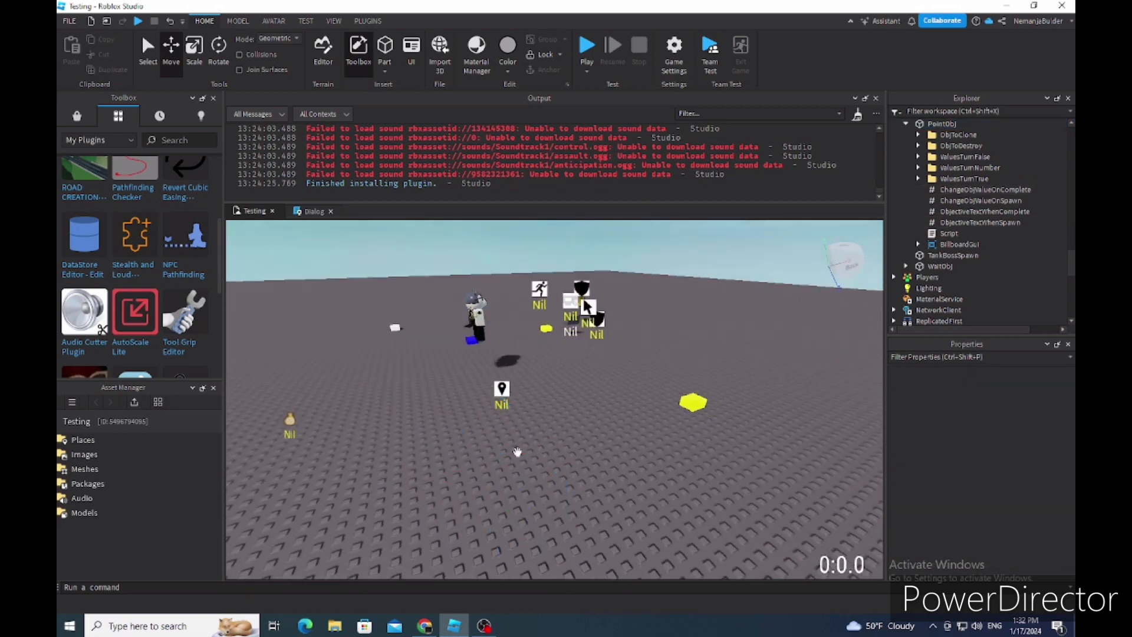
right_click_drag(485, 456, 394, 400)
left_click(488, 400)
right_click_drag(566, 364, 558, 368)
key("d")
key("s")
left_click_drag(508, 398, 505, 470)
key("a")
right_click_drag(442, 407, 442, 391)
left_click(442, 391)
key("w")
key("w")
key("a")
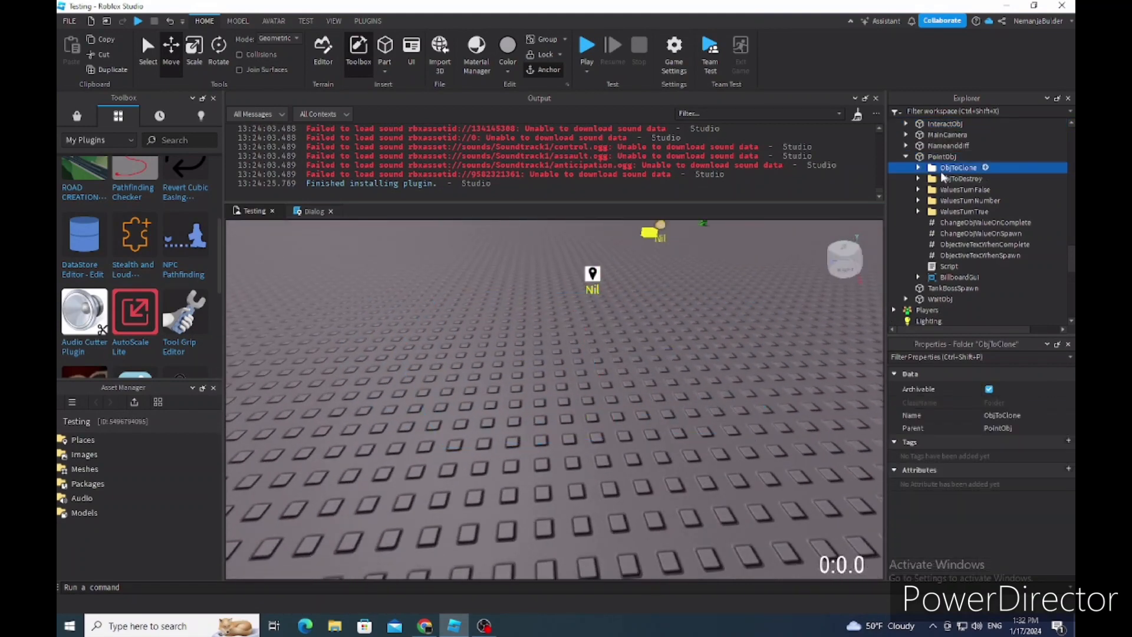
- Review the folders inside PointObj, expand ObjToClone and select its Obj value
left_click(943, 178)
left_click(944, 190, "shift")
left_click(945, 201, "shift")
left_click(944, 212, "shift")
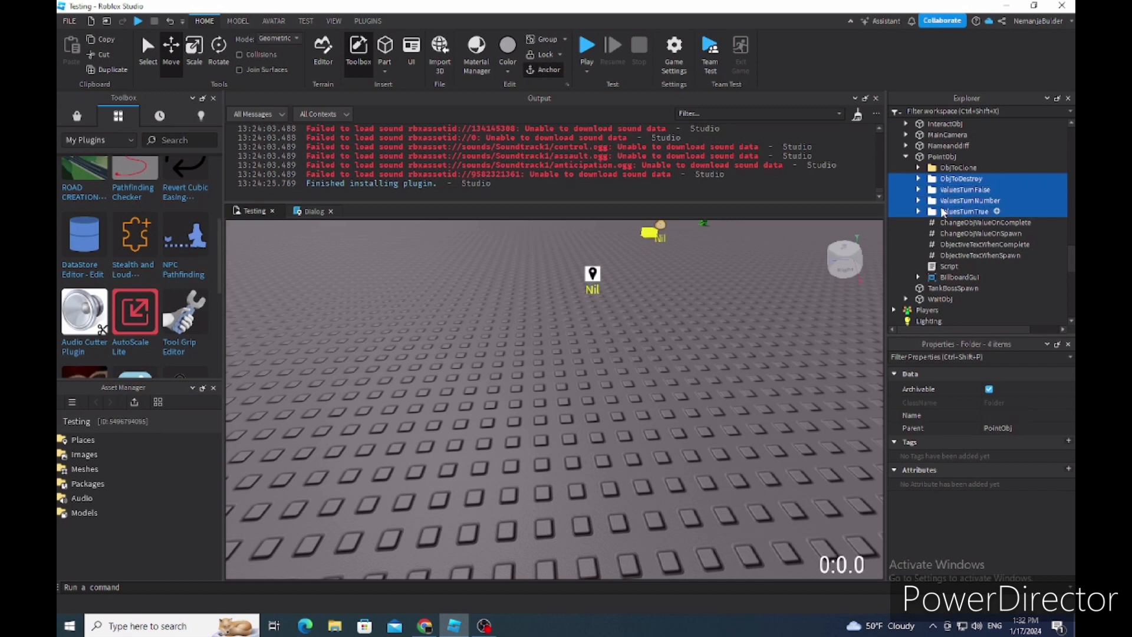
double_click(940, 173)
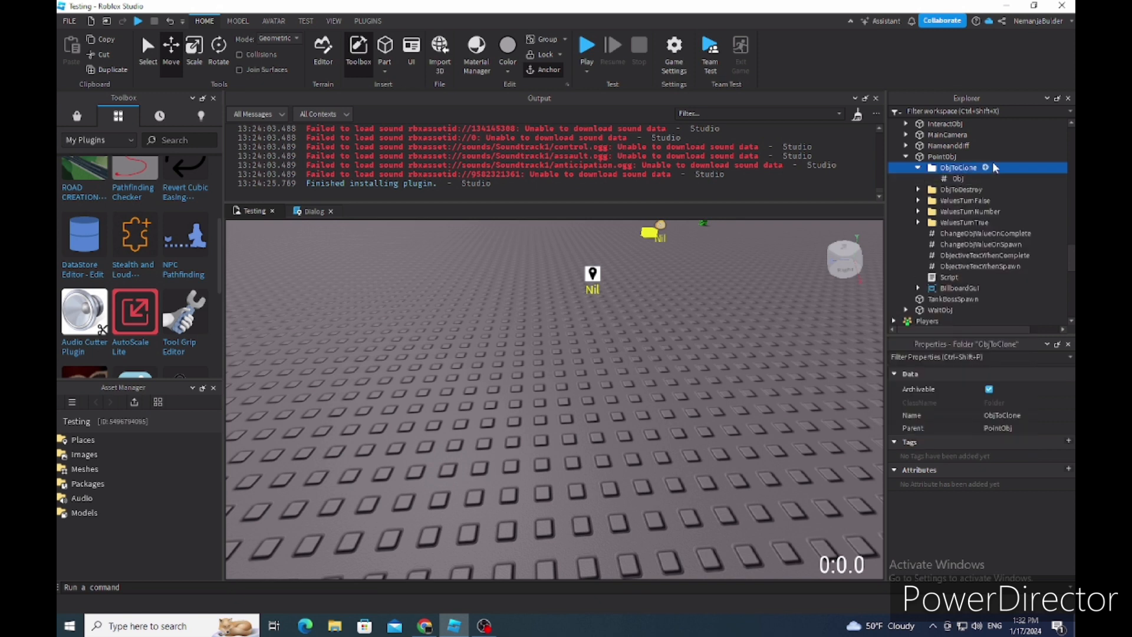
left_click(952, 178)
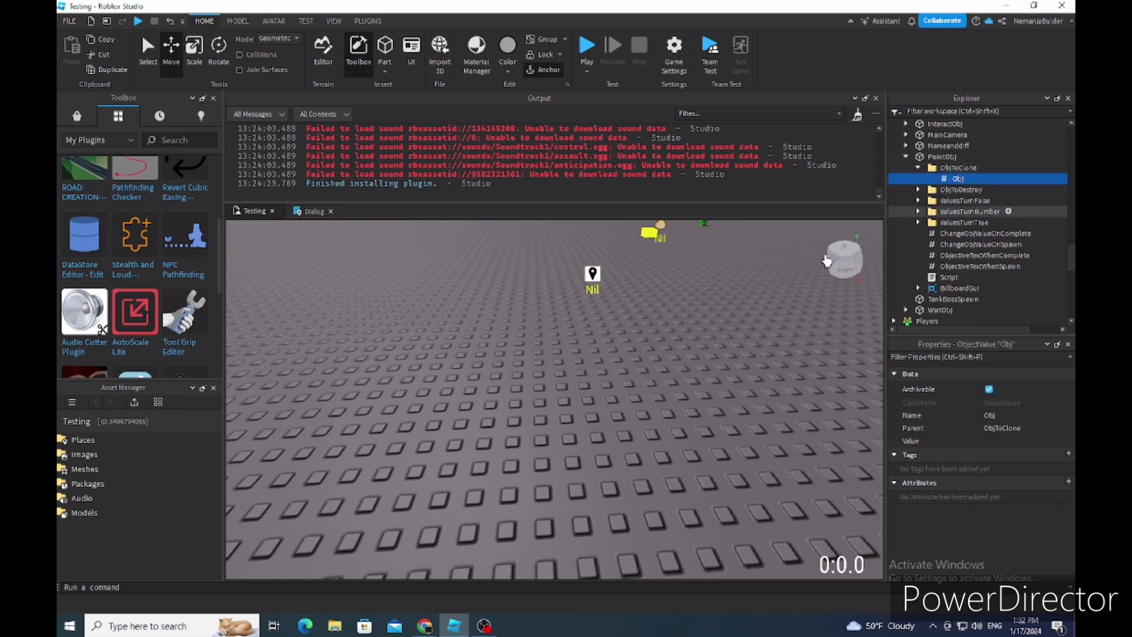
- Examine the WaitObj and InteractObj objectives and their surroundings in the scene
key("s")
right_click_drag(539, 323, 489, 355)
key("d")
right_click_drag(624, 373, 712, 368)
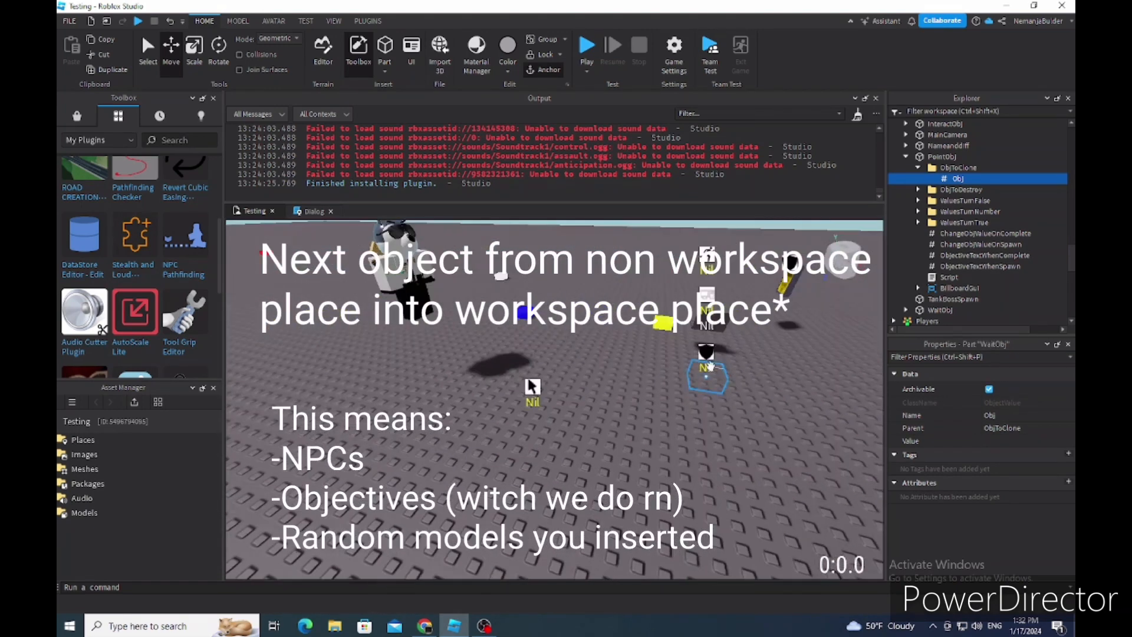
left_click(711, 367)
left_click(711, 372)
left_click(466, 472)
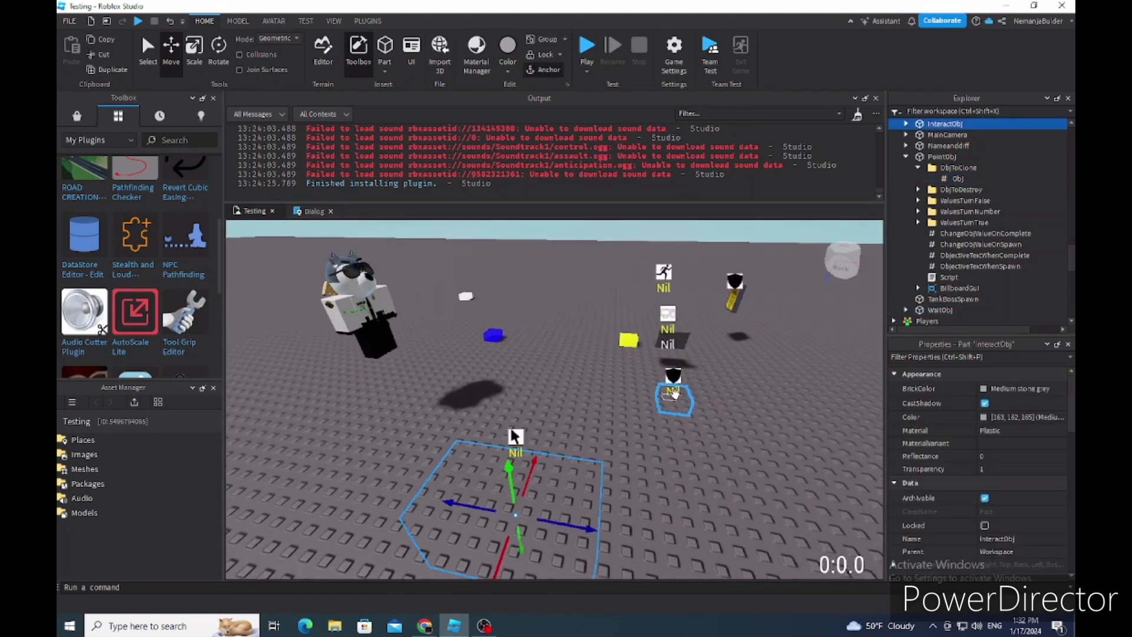
left_click(675, 394, "ctrl")
right_click_drag(695, 349, 694, 344)
key("d")
left_click(694, 343)
key("a")
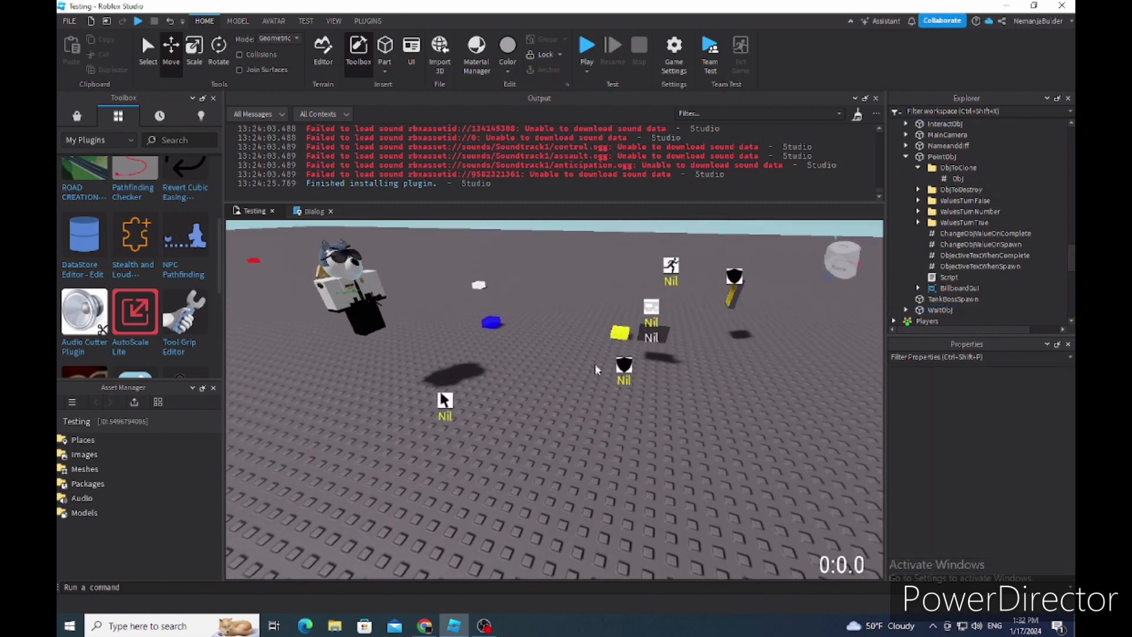
right_click_drag(596, 366, 543, 416)
left_click(524, 414)
scroll(603, 454, "down", 5)
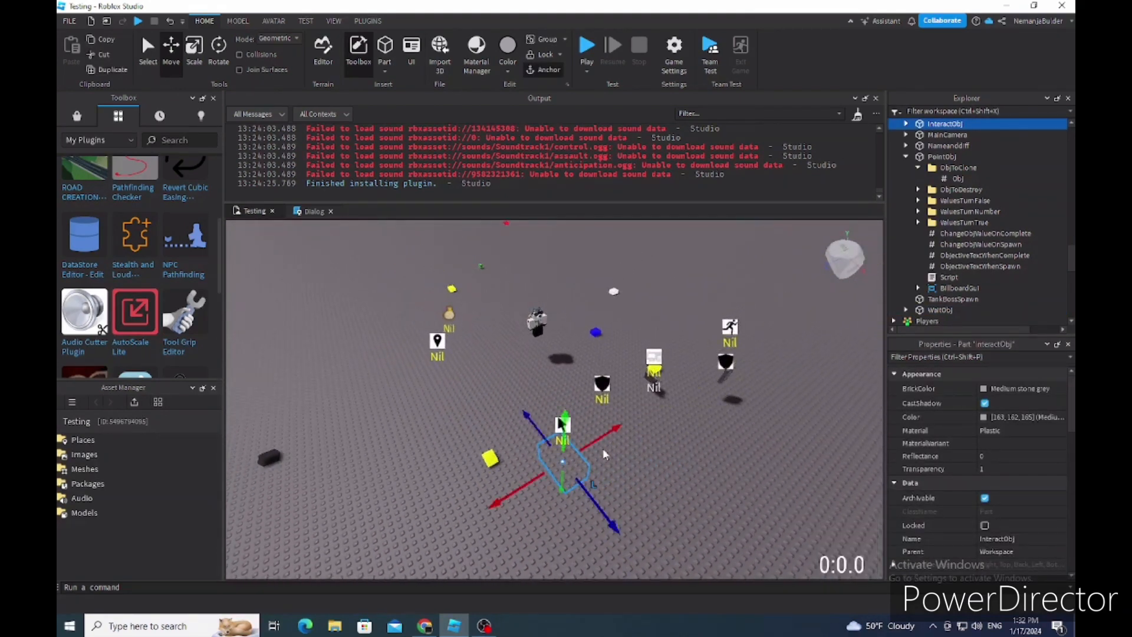
scroll(603, 454, "up", 5)
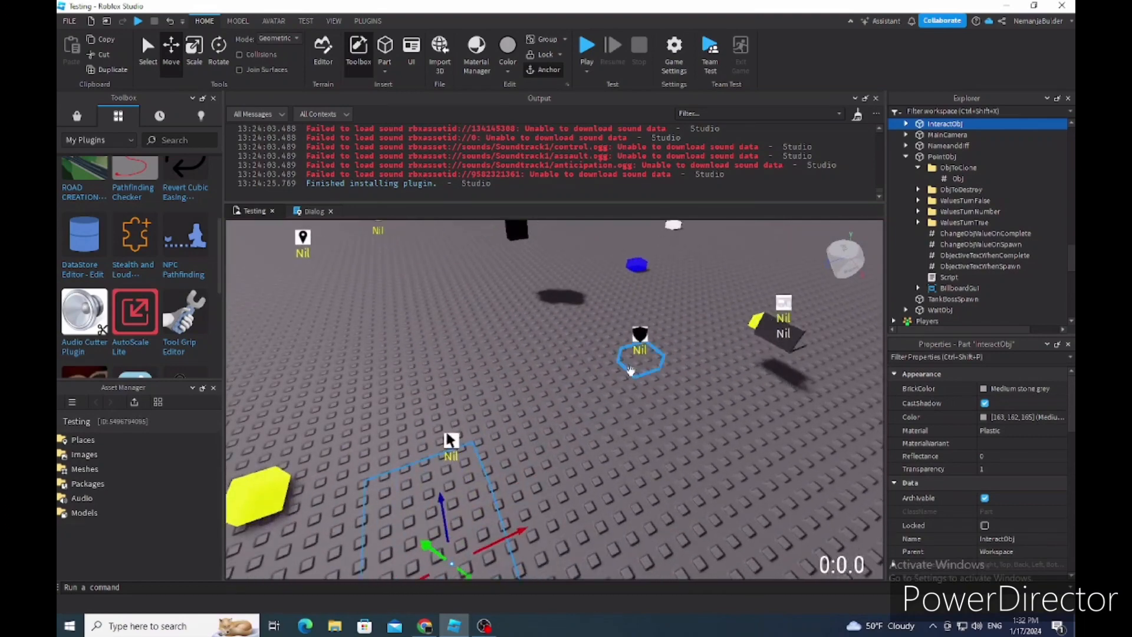
- Select the WaitObj part and move it about 19.9 studs along its red axis
left_click(632, 367)
right_click_drag(632, 365, 604, 360)
key("d")
key("d")
left_click_drag(560, 354, 693, 331)
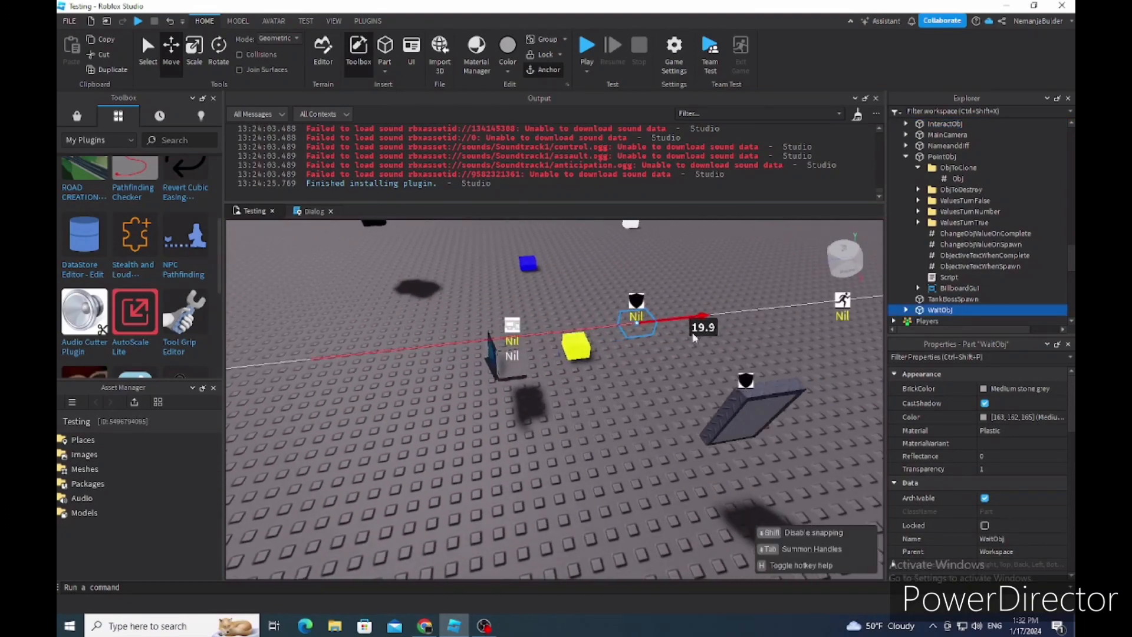
- Reposition the laptop and the caution sign so they stand close together on the baseplate
left_click_drag(510, 370, 508, 487)
key("s")
key("w")
key("r")
left_click_drag(714, 348, 620, 496)
left_click(597, 432)
right_click_drag(619, 413, 648, 446)
left_click(656, 393)
key("w")
scroll(649, 446, "down", 2)
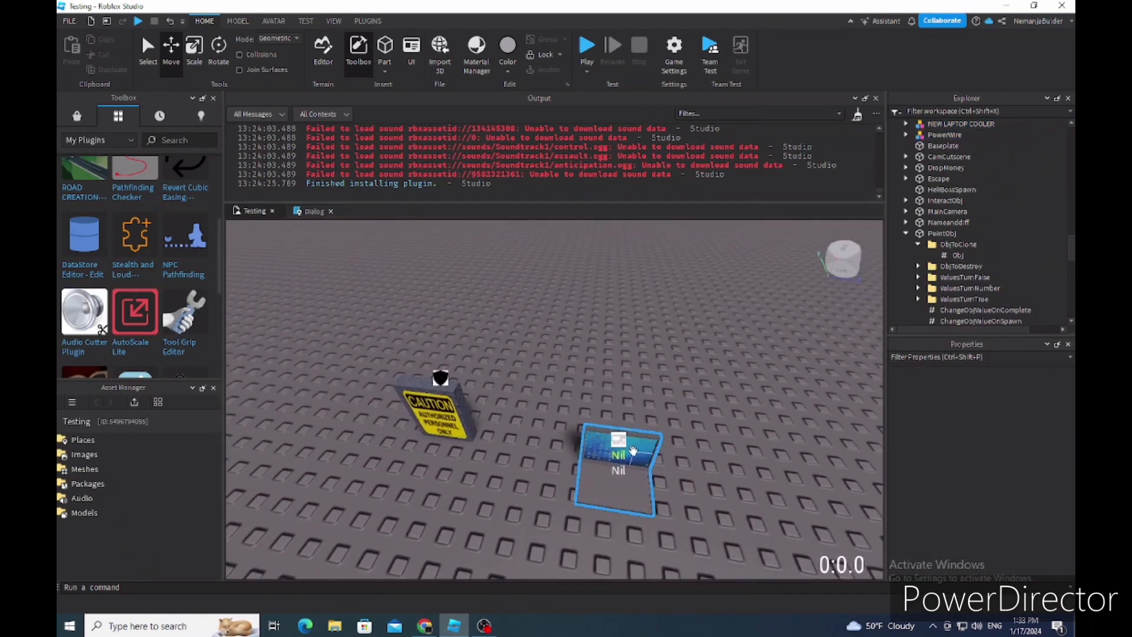
left_click(454, 389)
left_click(467, 343)
scroll(448, 325, "down", 5)
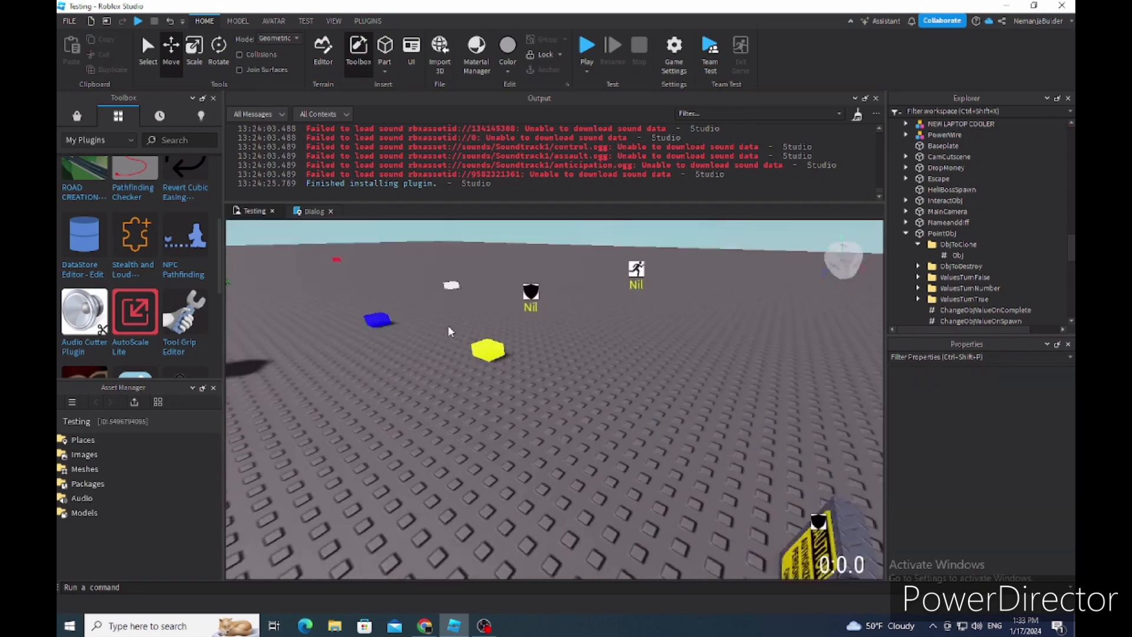
- Move the WaitObj part back by about 22.64 studs toward InteractObj
left_click(543, 335)
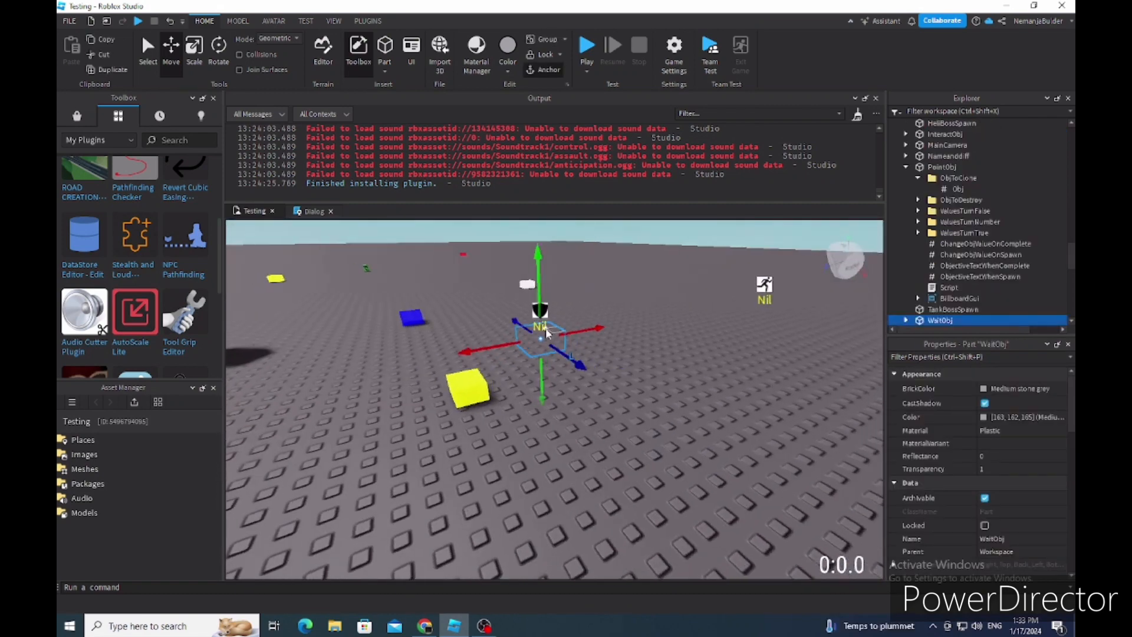
key("d")
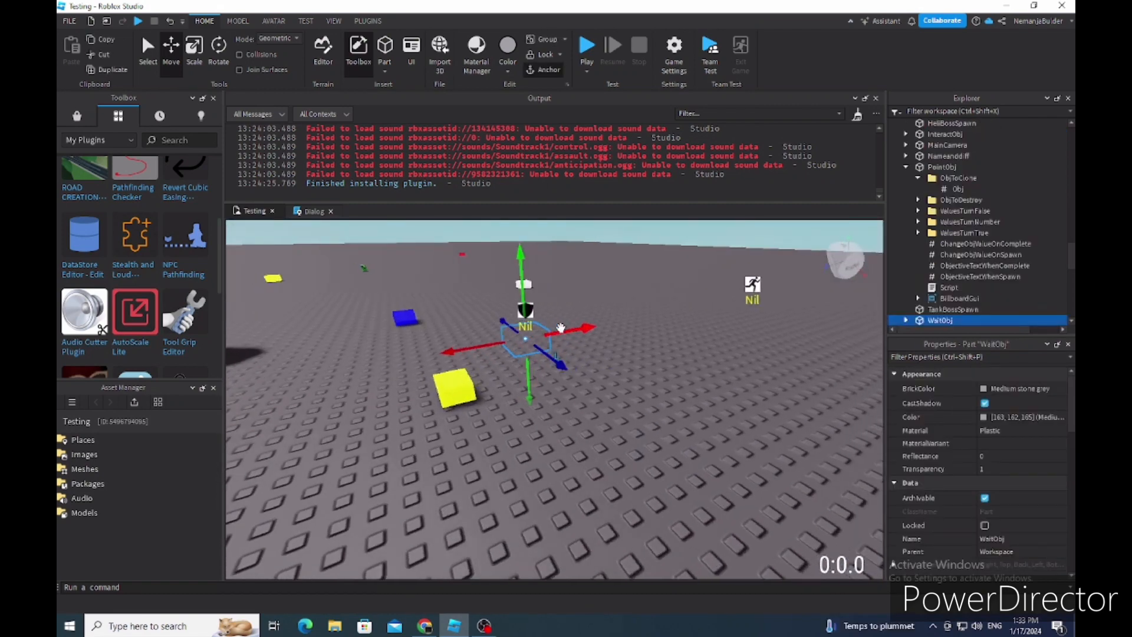
left_click_drag(560, 328, 538, 335)
right_click_drag(538, 335, 539, 335)
left_click_drag(539, 334, 588, 343)
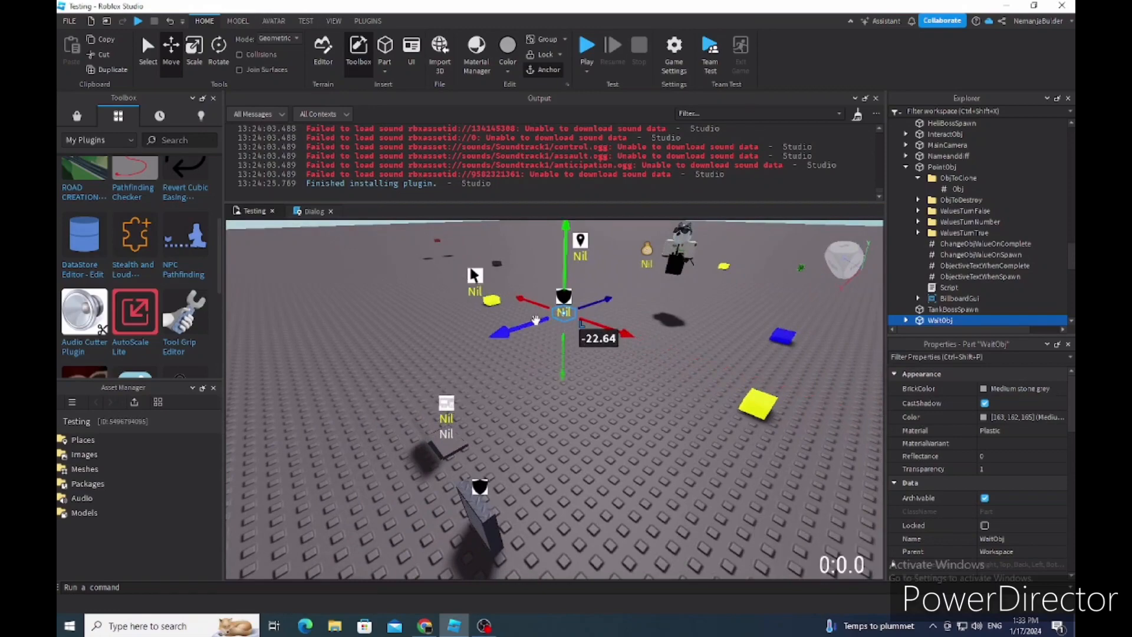
- Move the Escape objective closer to the other objectives in the scene
key("w")
right_click_drag(635, 318, 635, 318)
left_click(635, 319)
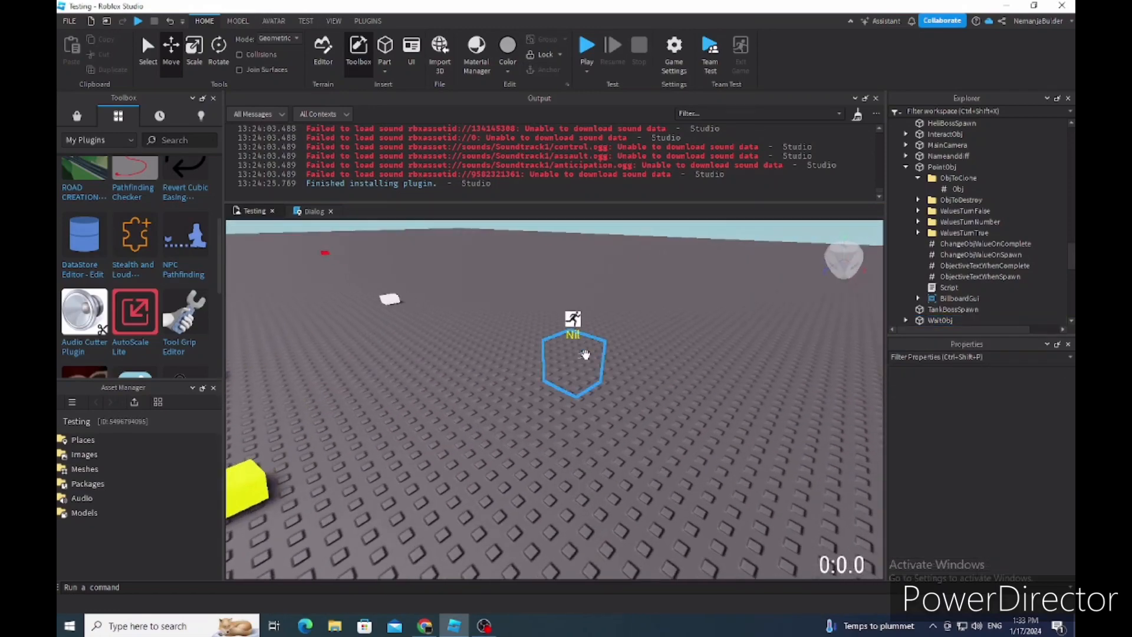
left_click_drag(586, 357, 587, 500)
key("s")
- Select the Escape, InteractObj and WaitObj parts together and move them from Workspace into Lighting
right_click_drag(556, 390, 569, 369)
left_click(575, 373, "ctrl")
left_click(591, 367, "ctrl")
key("w")
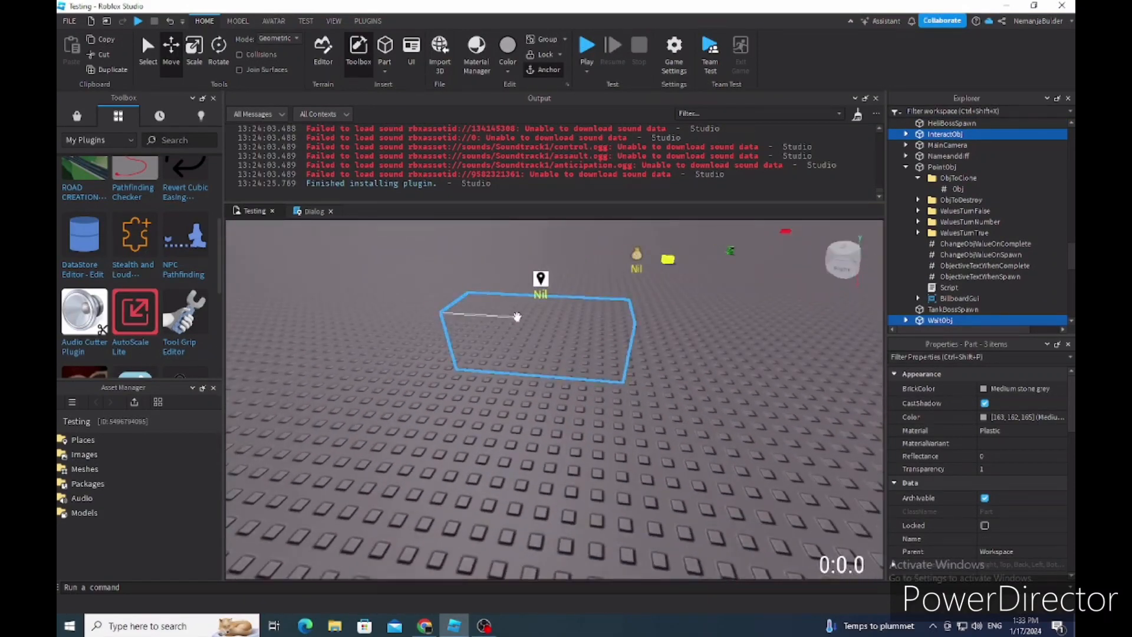
key("s")
mouse_move(525, 319)
right_mouse_down()
mouse_move(569, 329)
mouse_move(526, 322)
right_mouse_up()
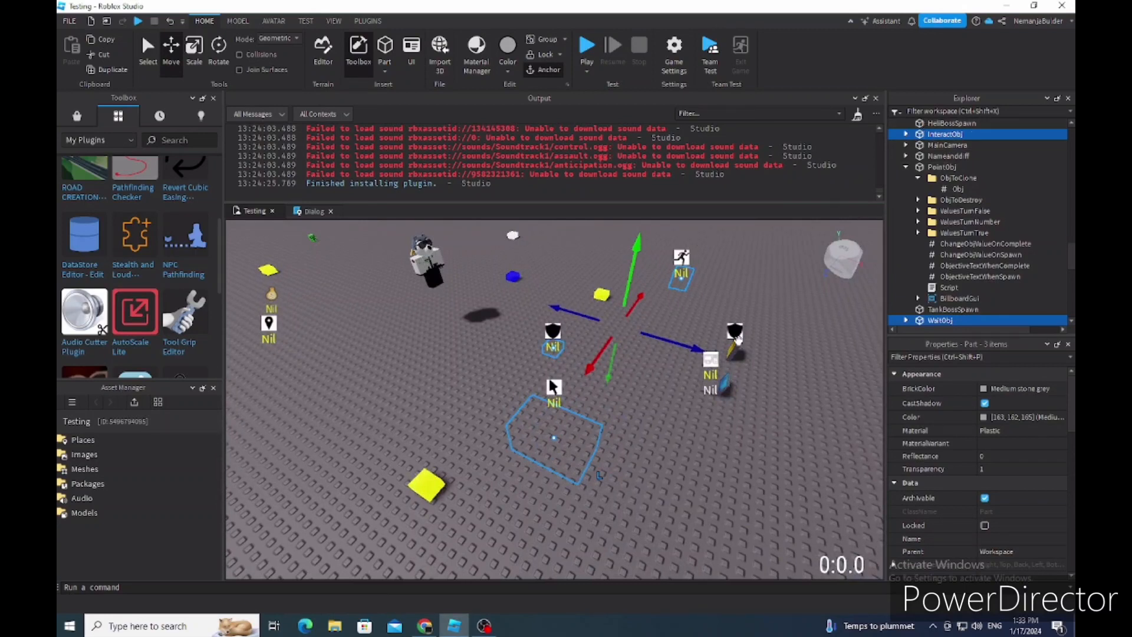
left_click_drag(932, 136, 918, 201)
left_click(919, 198)
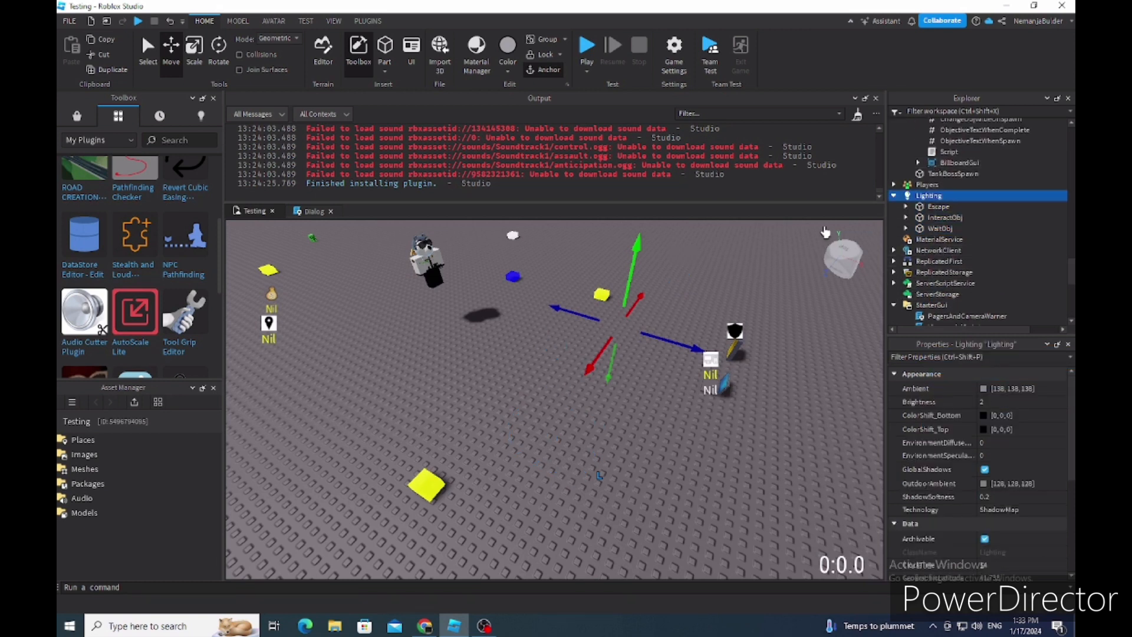
- Set the Obj value in PointObj's ObjToClone folder to the InteractObj stored in Lighting
left_click(703, 274)
right_click_drag(703, 275, 558, 316)
key("w")
left_click(557, 315)
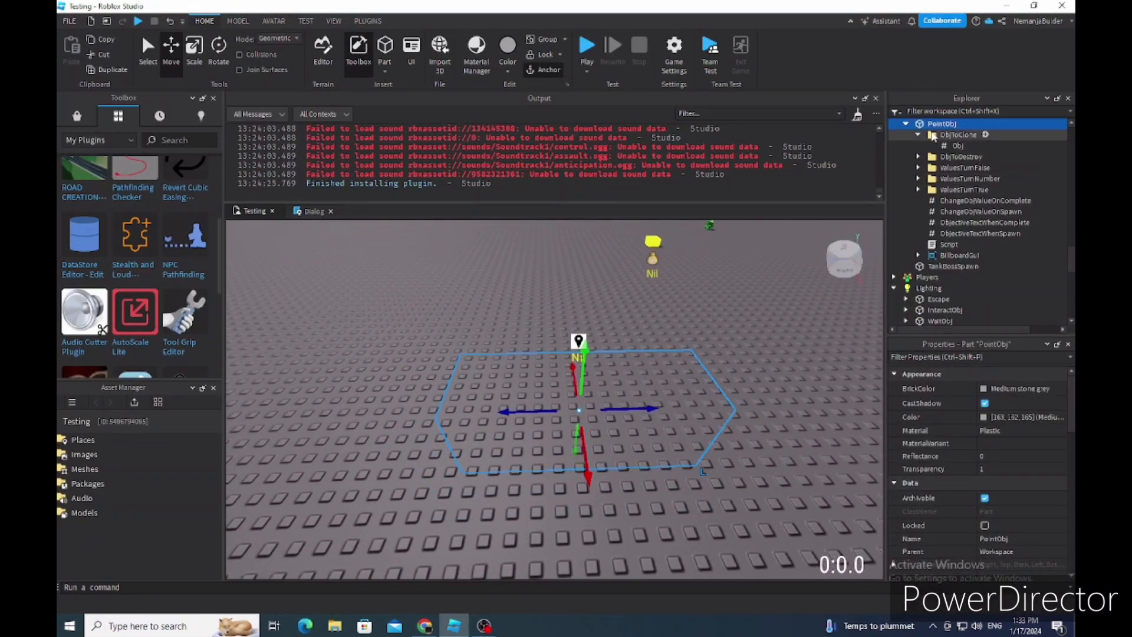
left_click(956, 145)
left_click(990, 441)
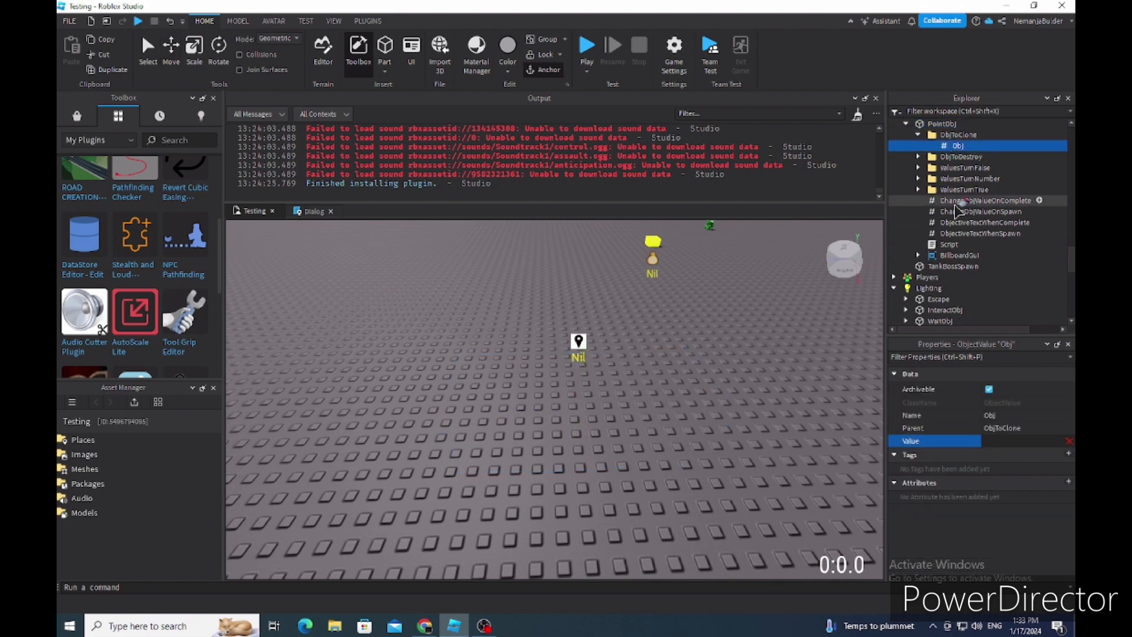
scroll(943, 219, "down", 8)
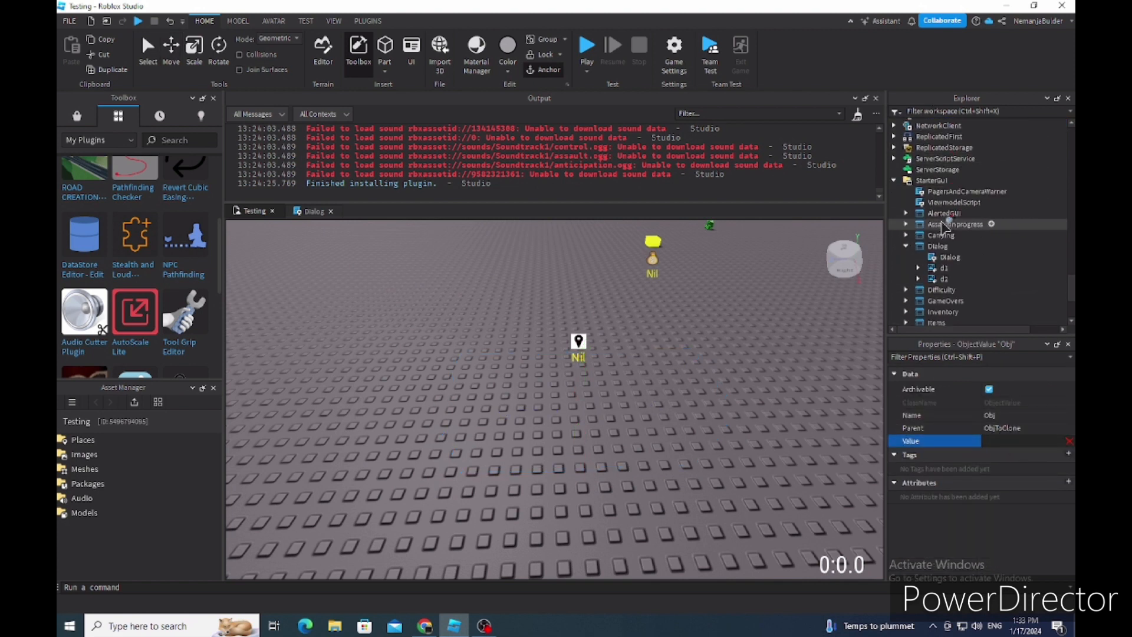
scroll(946, 225, "up", 4)
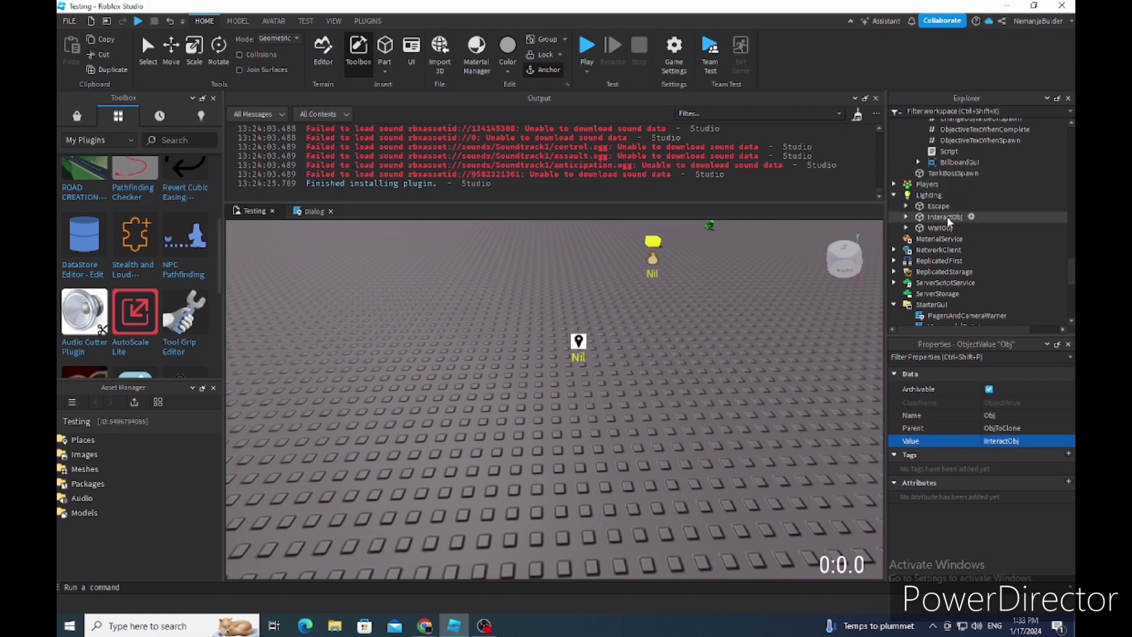
- Select PointObj's ObjToDestroy folder and expand it to show its Obj value
scroll(947, 217, "up", 4)
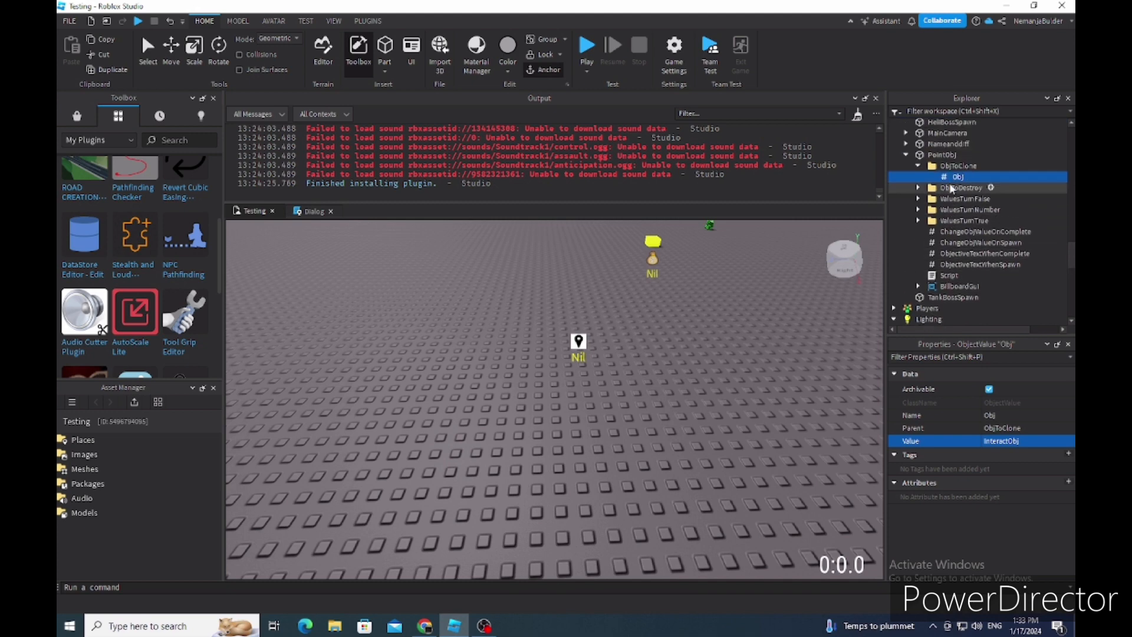
left_click(952, 188)
left_click(918, 188)
- Insert a new block part near PointObj and place it on the baseplate turned by a quarter turn
left_click(825, 237)
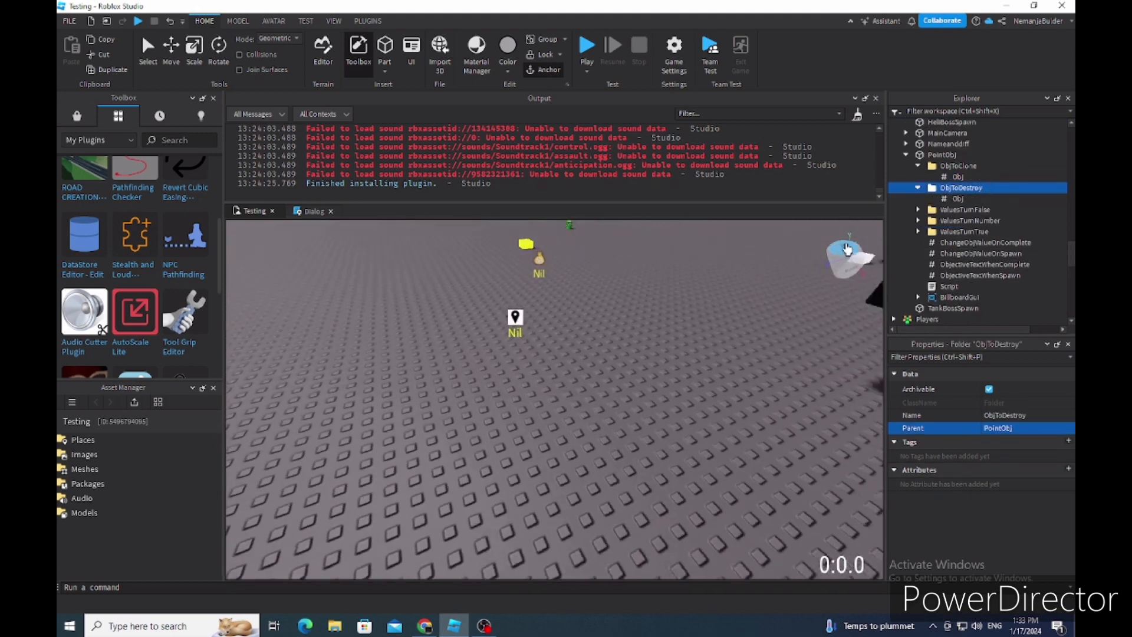
right_click_drag(546, 336, 544, 326)
scroll(543, 326, "down", 3)
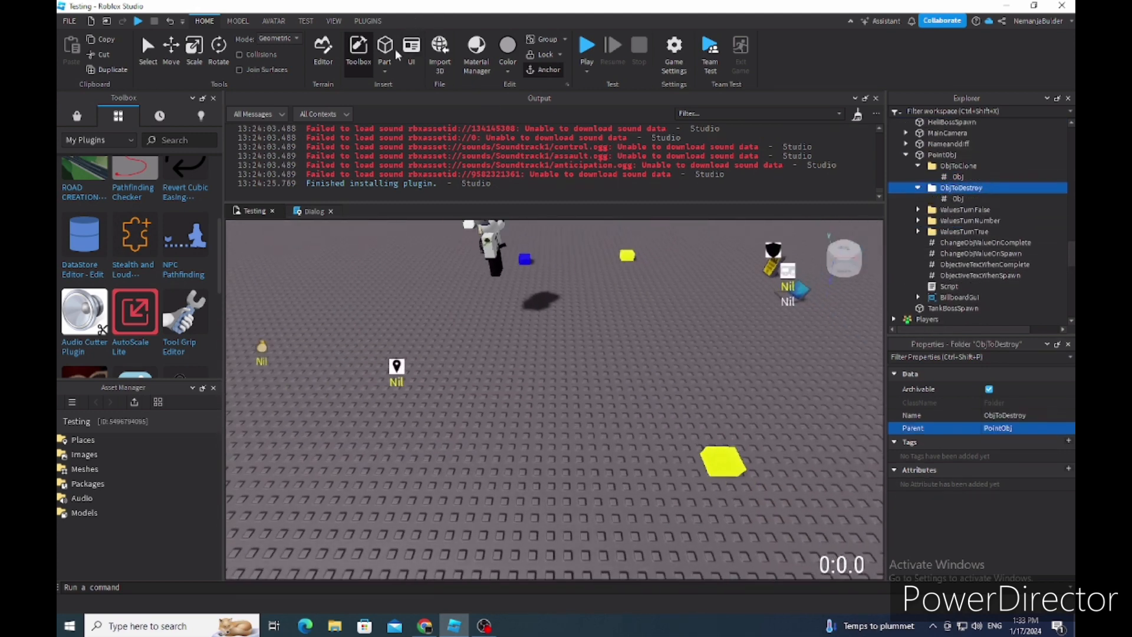
scroll(544, 326, "up", 2)
left_click(386, 50)
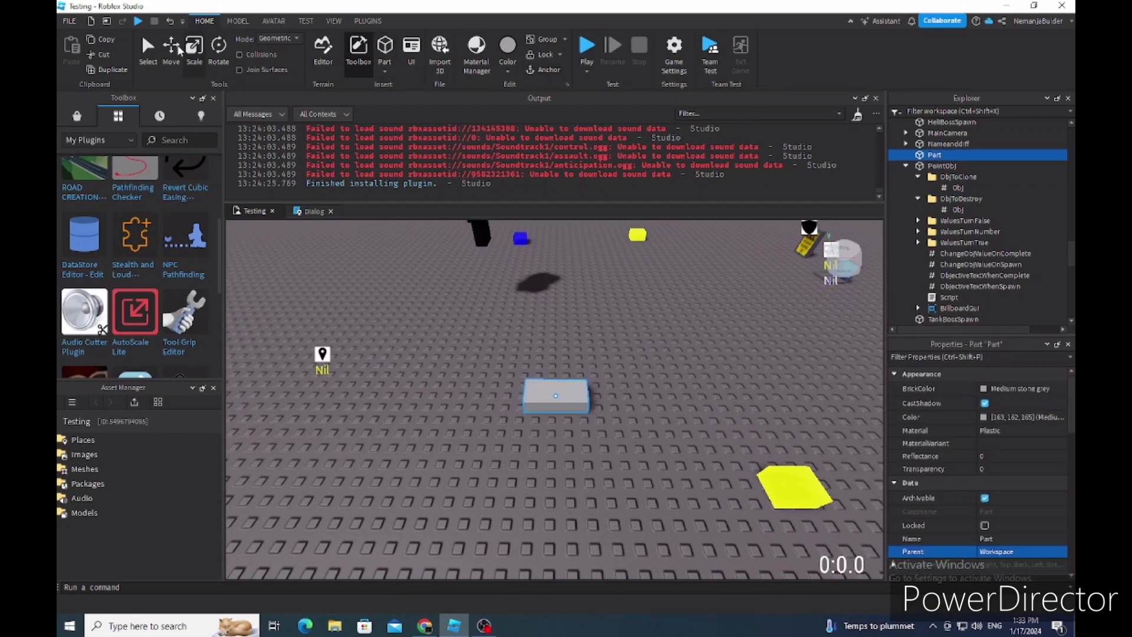
left_click(445, 265)
key("r")
left_click_drag(561, 405, 577, 428)
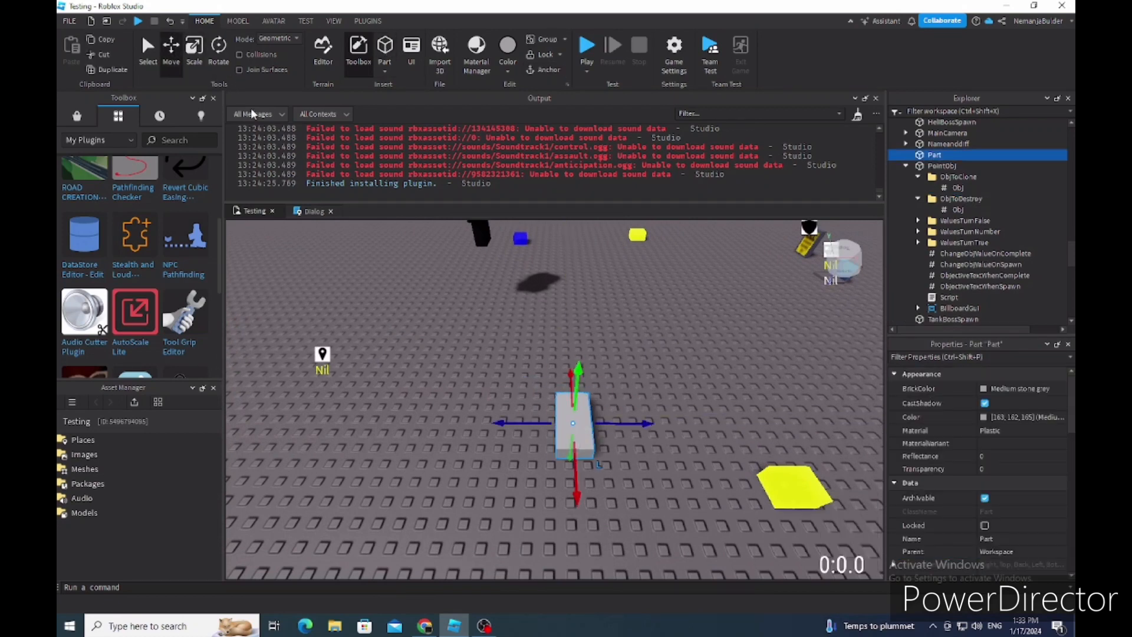
- Scale the new block near PointObj into a wide, tall wall standing on the baseplate
left_click(212, 59)
left_click(194, 52)
right_click_drag(445, 286, 512, 417)
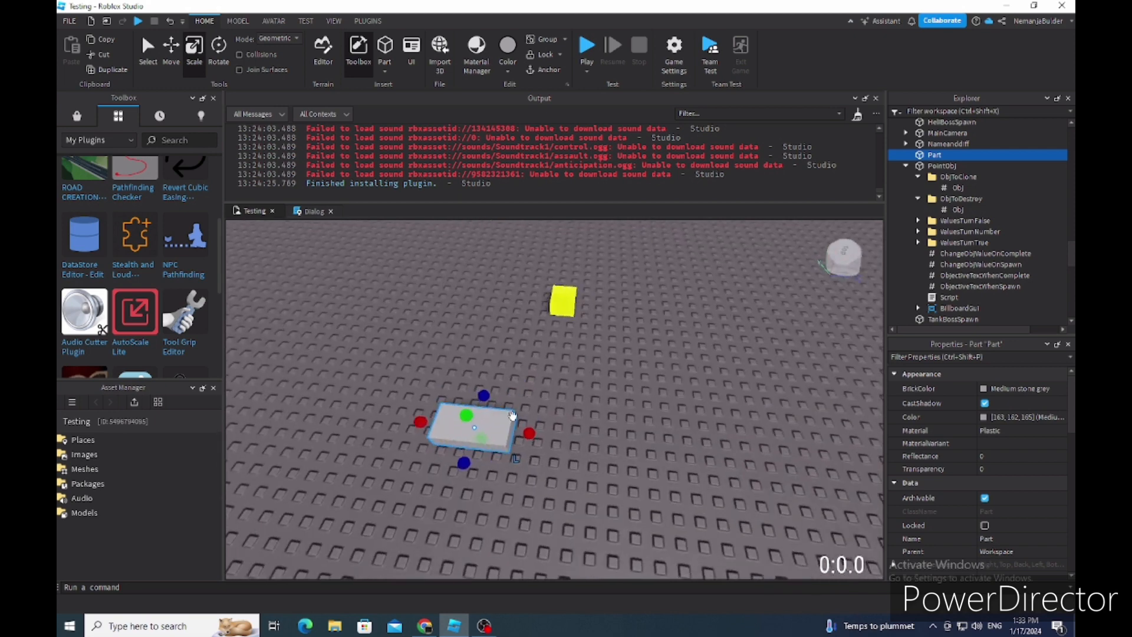
left_click_drag(518, 432, 712, 455)
left_click_drag(564, 425, 567, 320)
- Anchor the wall part so it stays fixed in place
right_click_drag(584, 383, 599, 356)
scroll(1045, 434, "down", 5)
scroll(1045, 434, "down", 3)
left_click(985, 507)
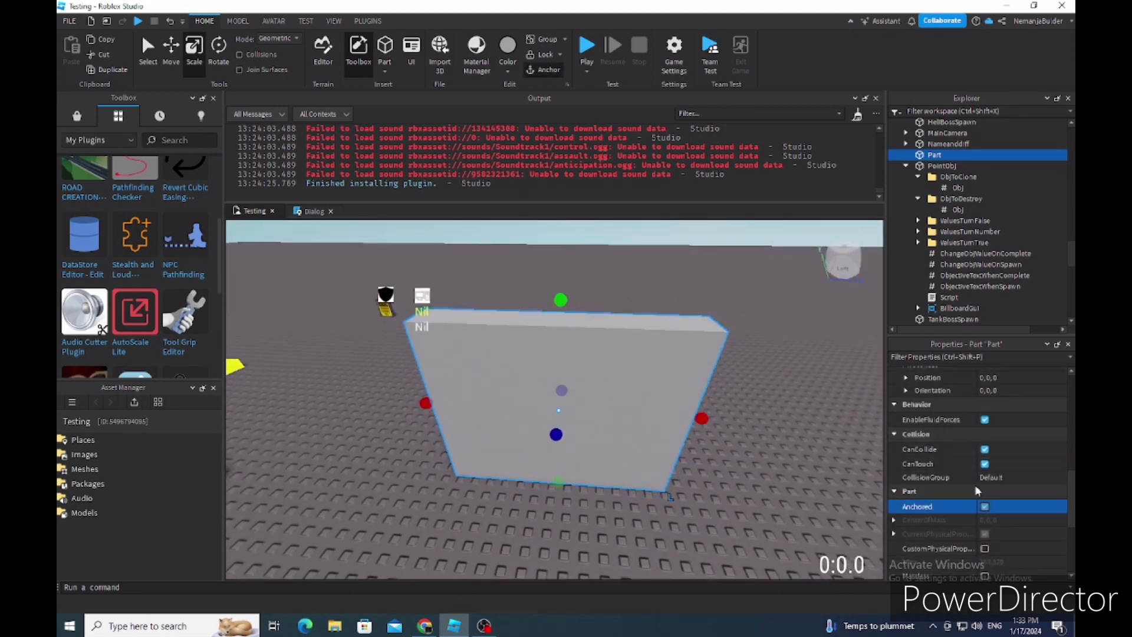
scroll(971, 419, "up", 8)
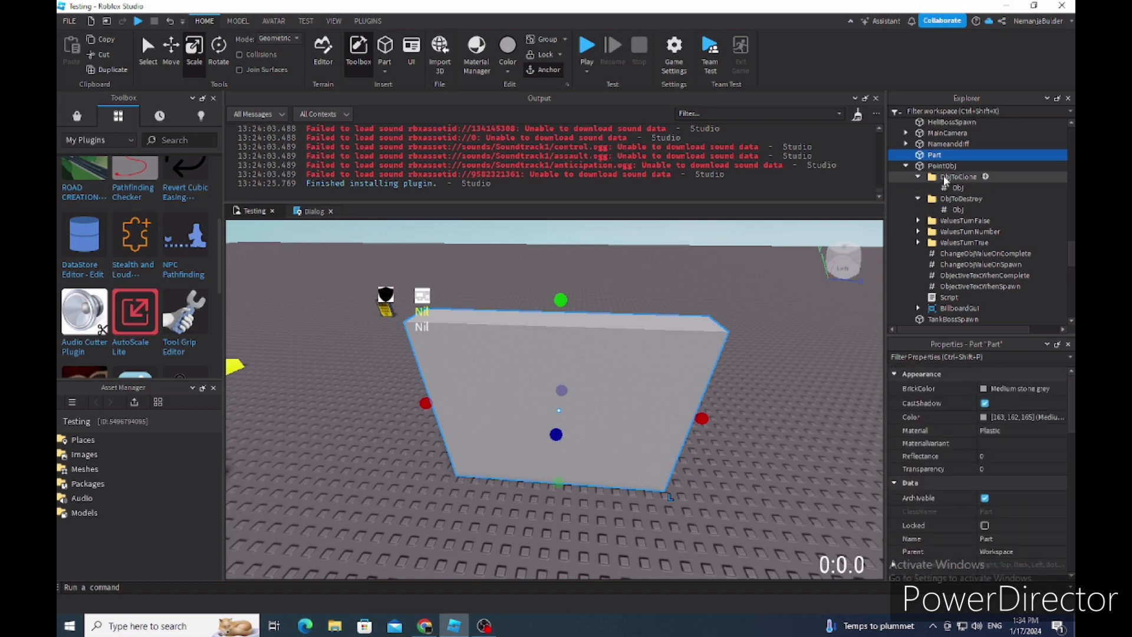
- Rename the wall part as Door
right_click(937, 154)
left_click(929, 241)
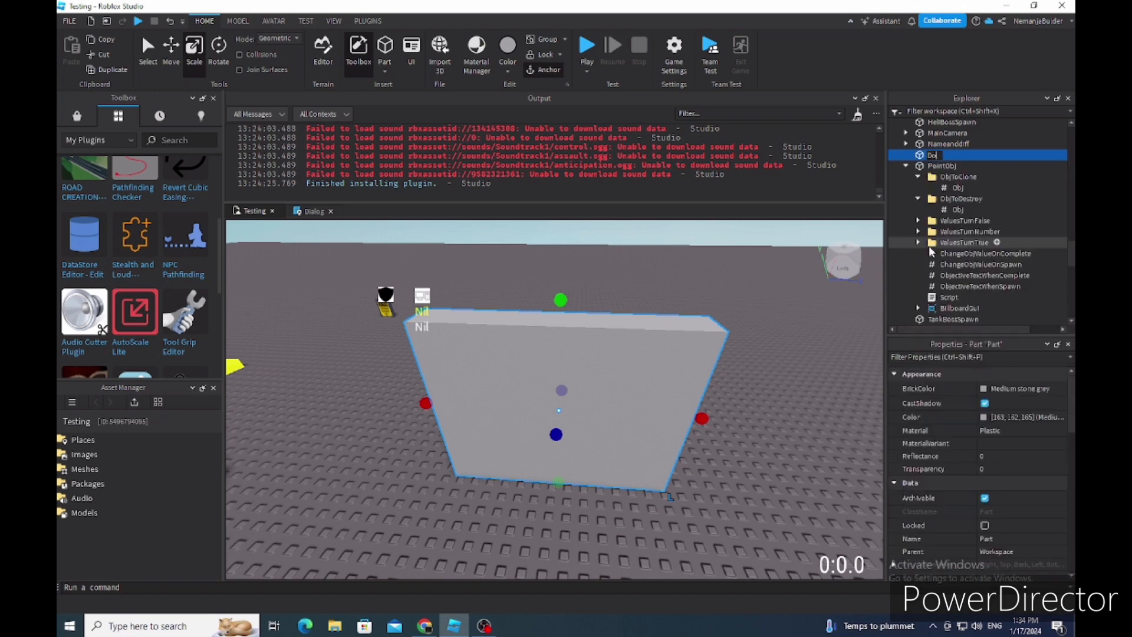
type("Door")
key("Return")
- Set the Obj value in PointObj's ObjToDestroy folder to the Door part in the scene
right_click_drag(619, 370, 550, 449)
left_click(527, 470)
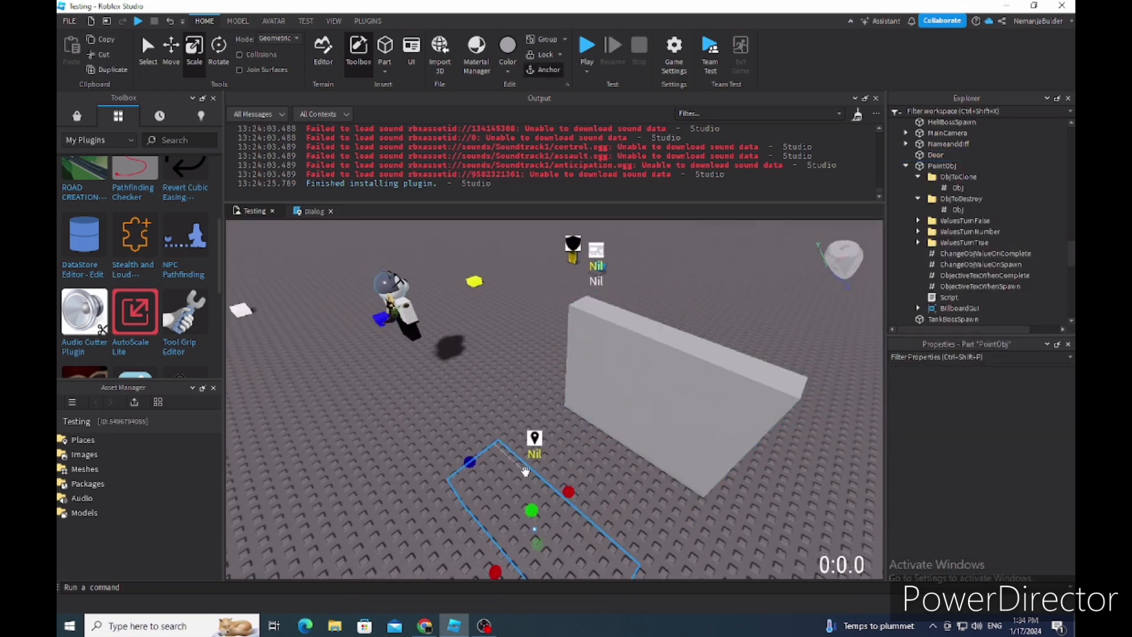
scroll(623, 404, "down", 3)
key("q")
scroll(640, 370, "up", 2)
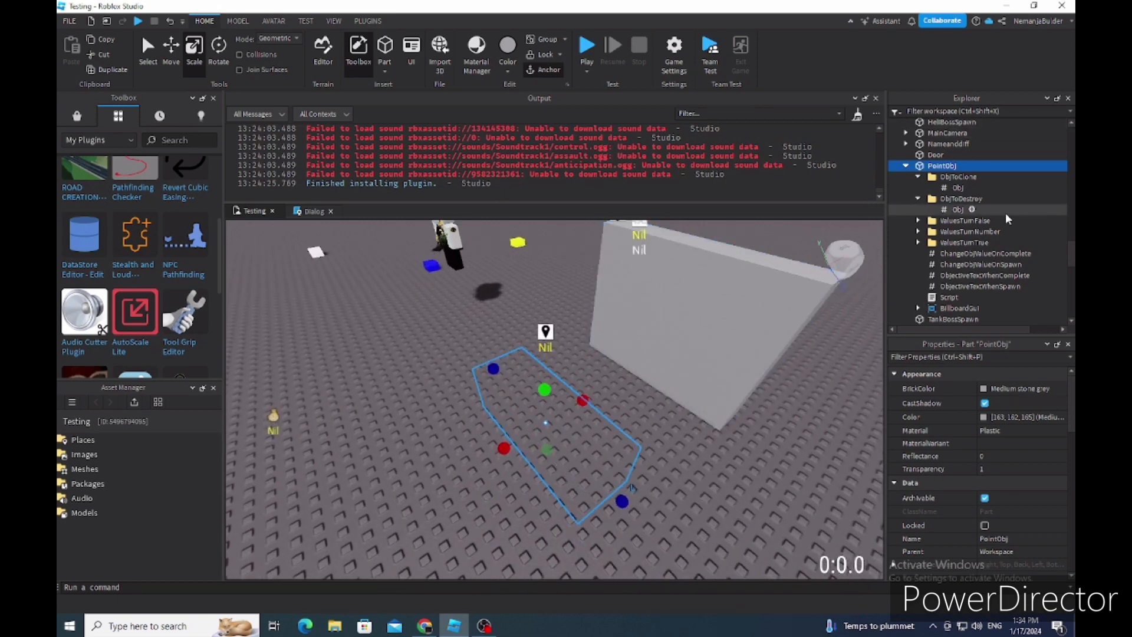
left_click(952, 210)
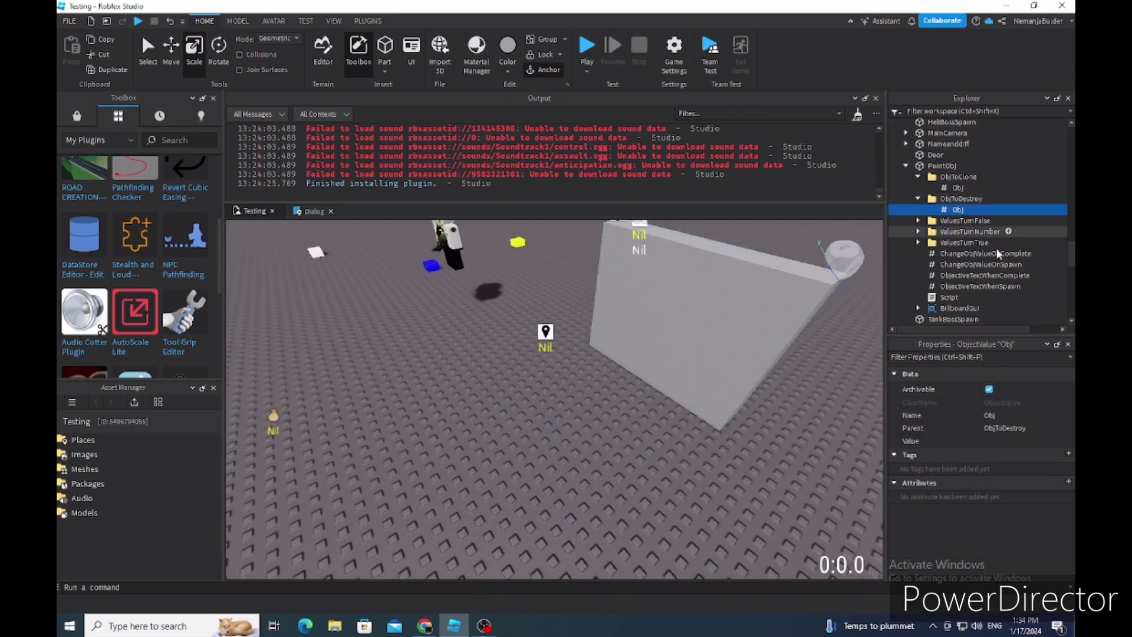
left_click(993, 439)
right_click_drag(664, 342, 664, 340)
key("a")
key("w")
key("d")
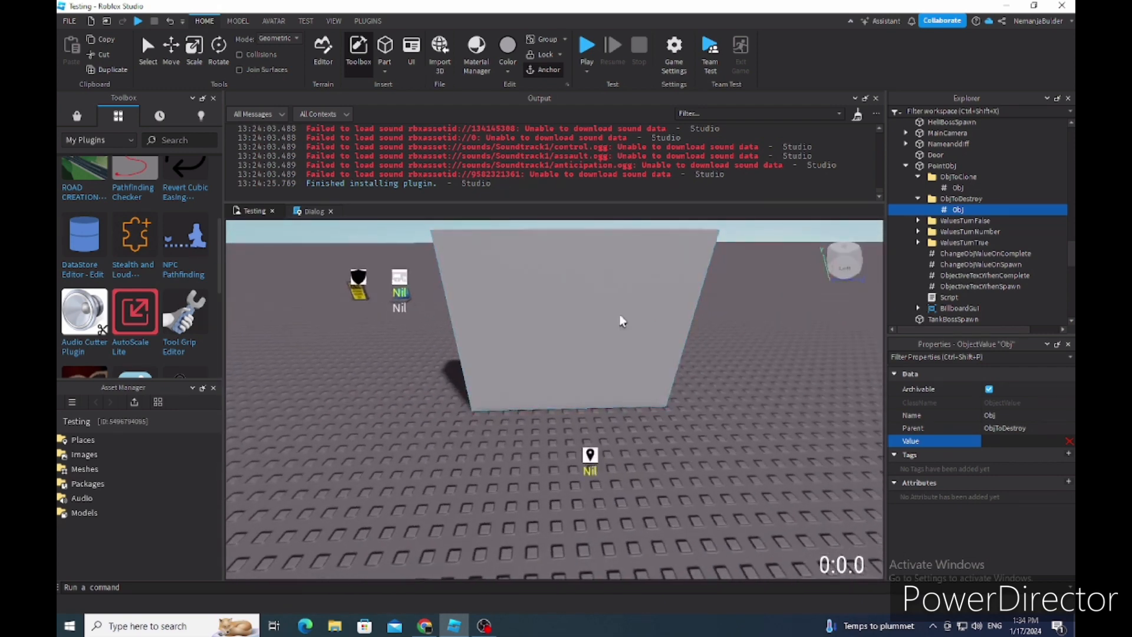
left_click(620, 321)
key("w")
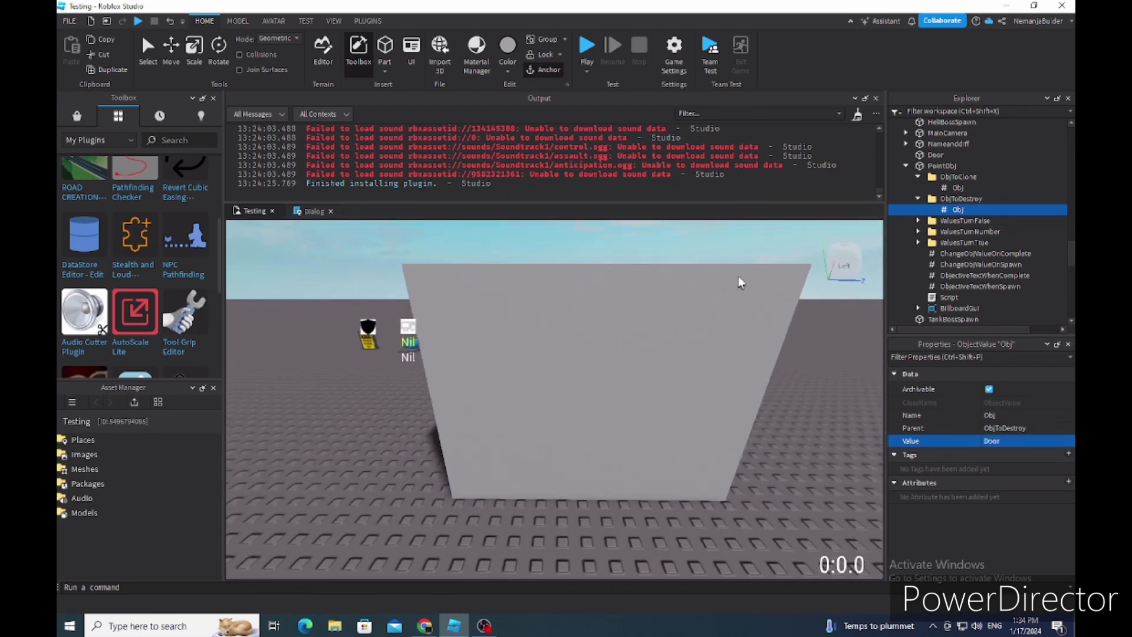
- Duplicate the Door part and move the copy sideways so both walls stand side by side
left_click(169, 55)
right_click_drag(445, 334, 450, 334)
key("s")
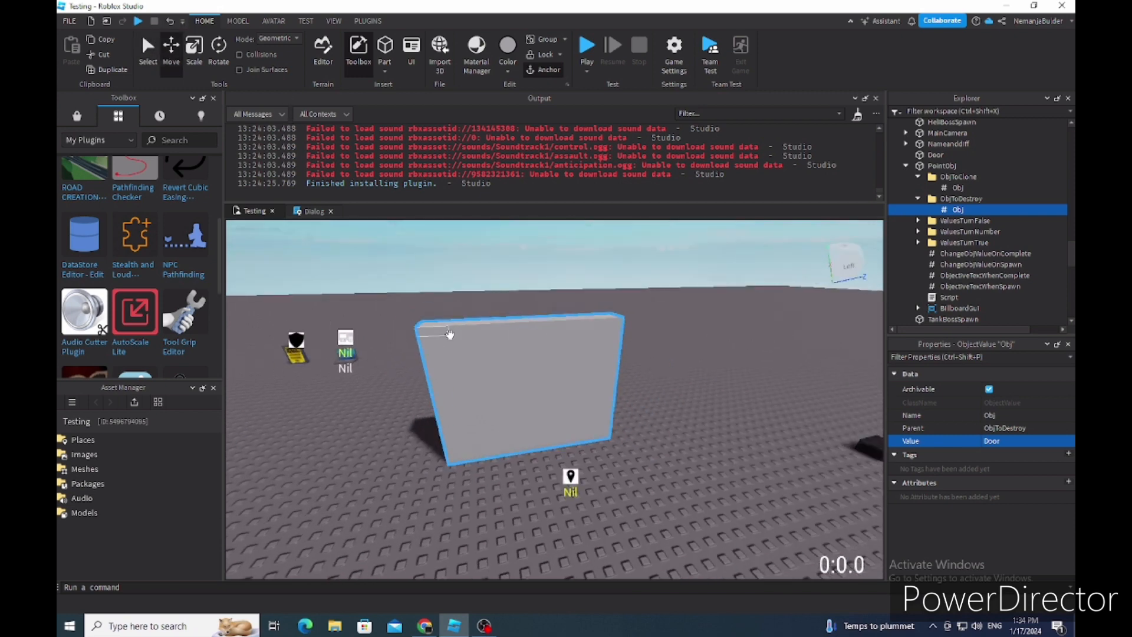
left_click(482, 384)
right_click(482, 386)
left_click(533, 103)
left_click_drag(509, 371, 661, 417)
key("w")
right_click_drag(688, 333, 691, 334)
left_click(361, 382)
right_click_drag(365, 386, 367, 389)
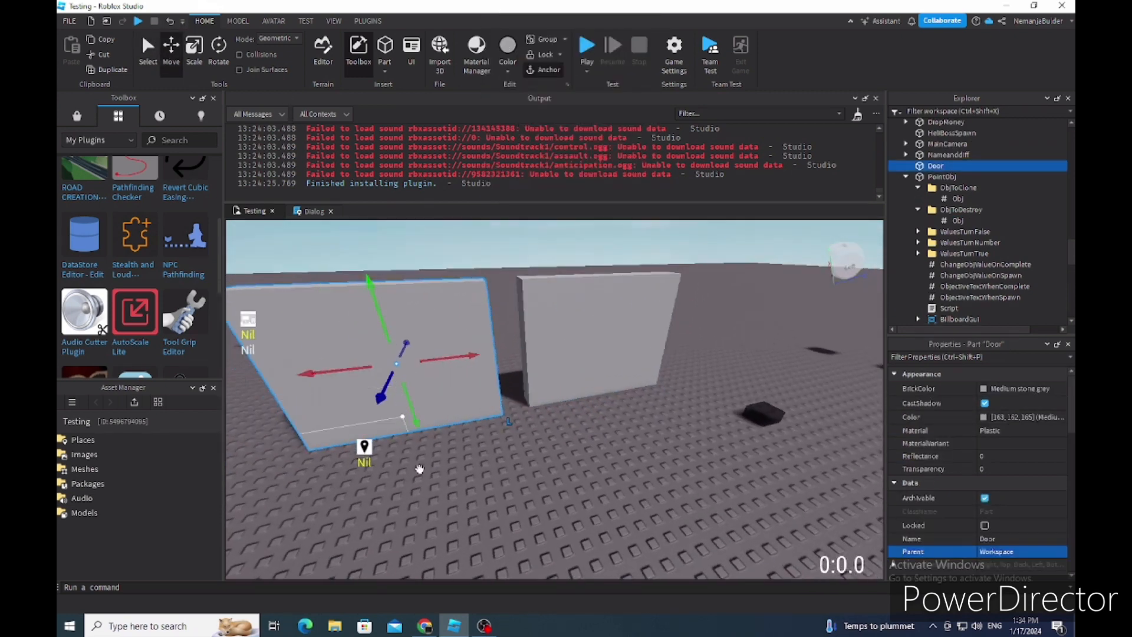
left_click(419, 469)
right_click_drag(516, 384, 518, 384)
- Duplicate the Obj value in ObjToDestroy and assign the second Door part to the copy
left_click(951, 212)
left_click(956, 221)
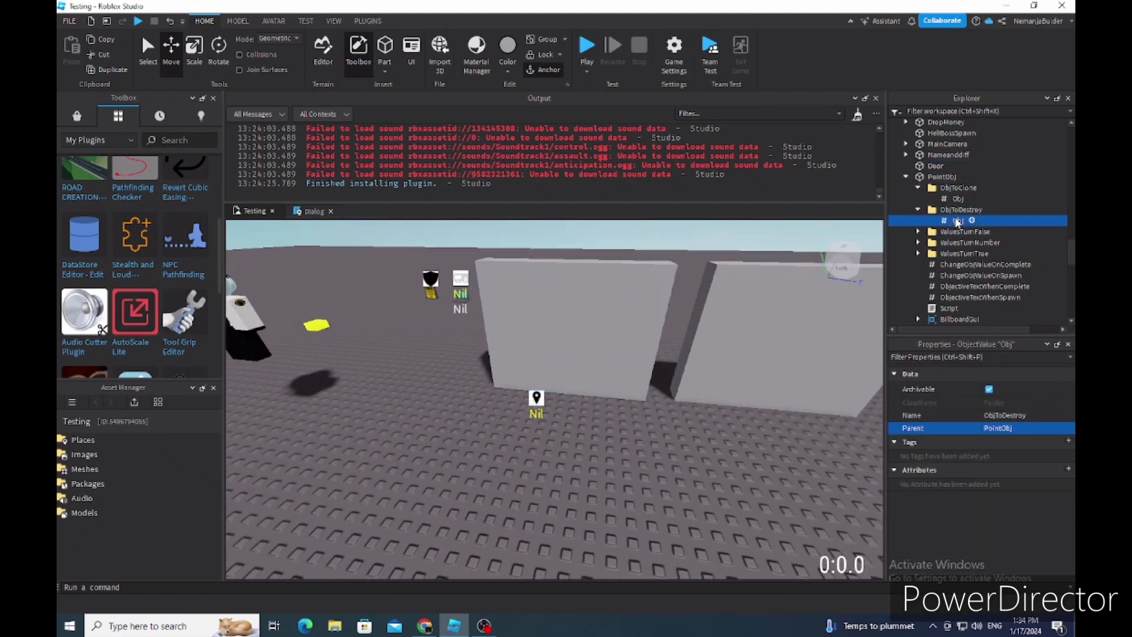
right_click(957, 221)
left_click(937, 60)
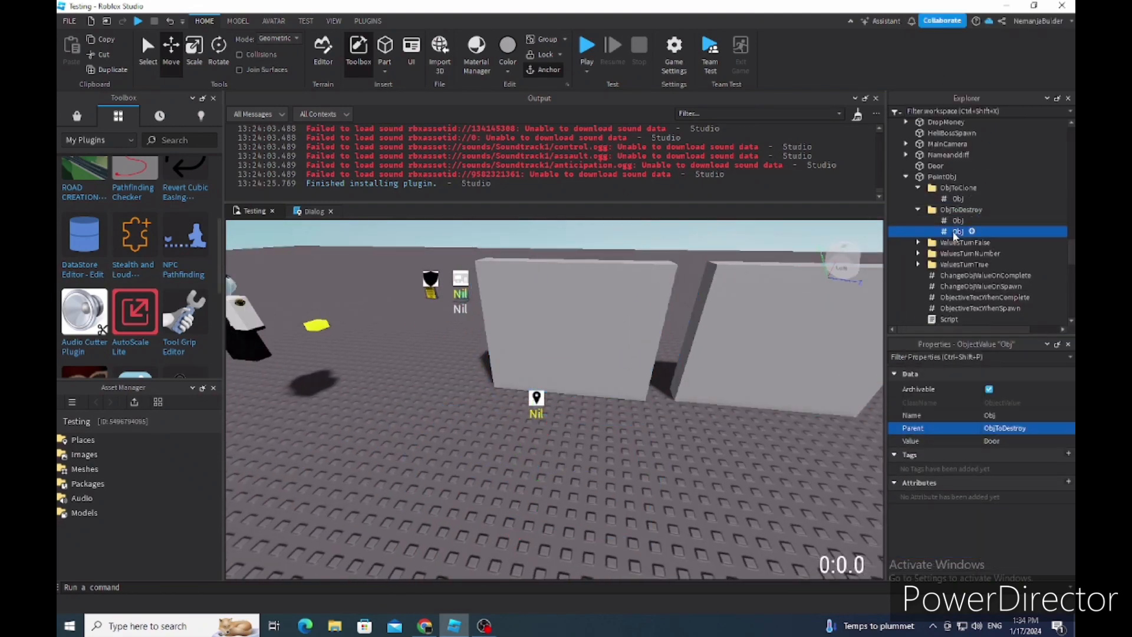
left_click(994, 441)
right_click_drag(734, 343, 735, 345)
left_click(710, 330)
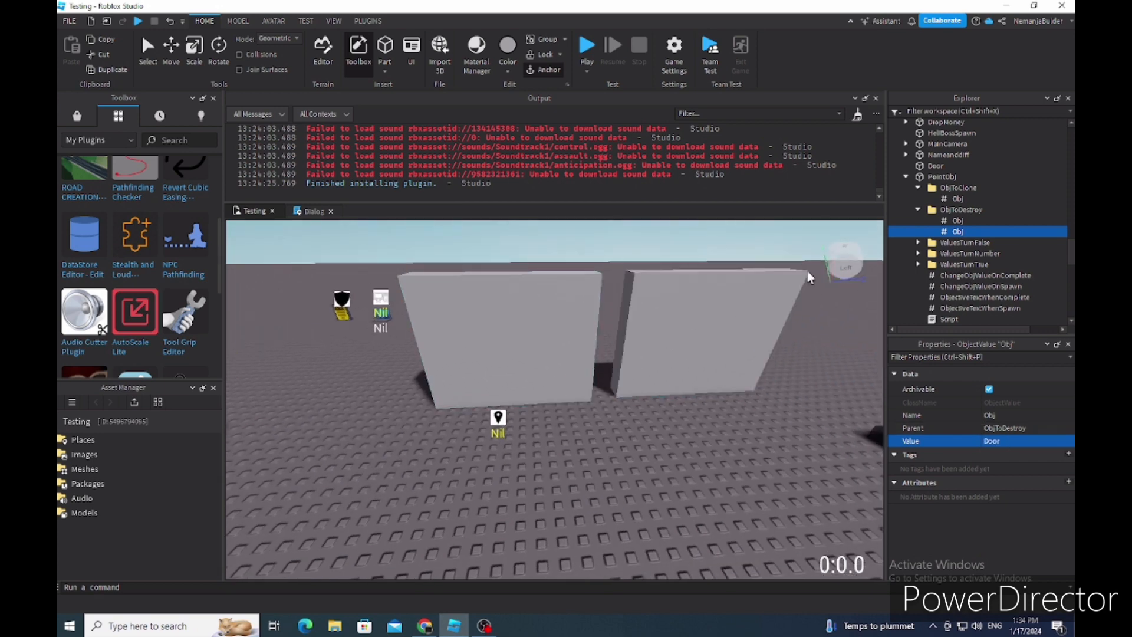
- Go through both Obj values in ObjToDestroy and delete the duplicated one
left_click(958, 220)
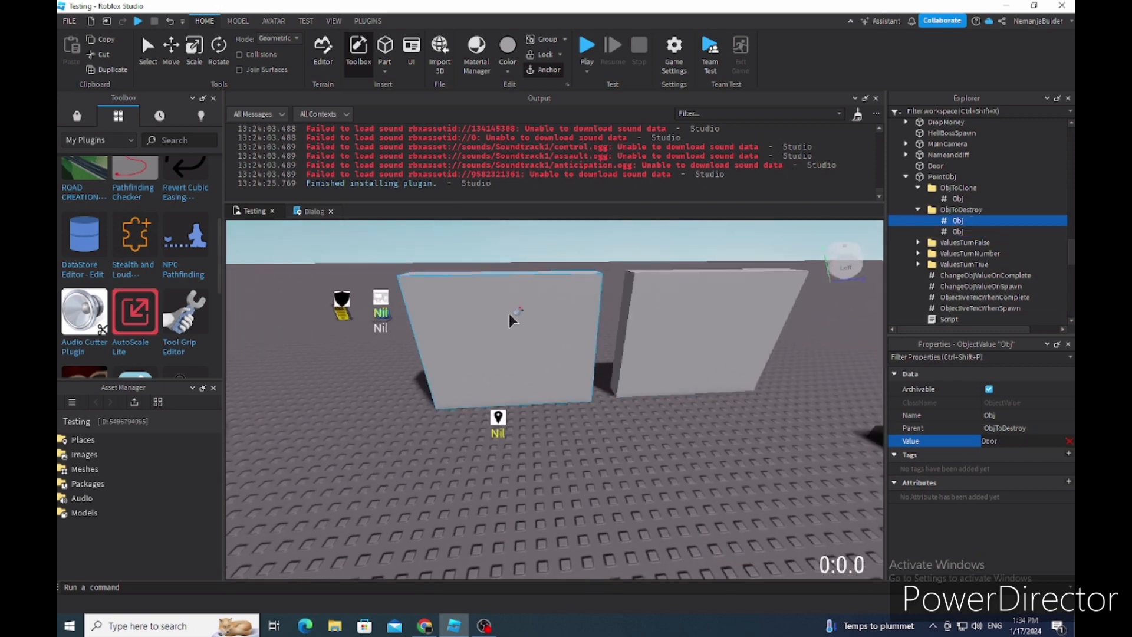
left_click(691, 367)
left_click(951, 232)
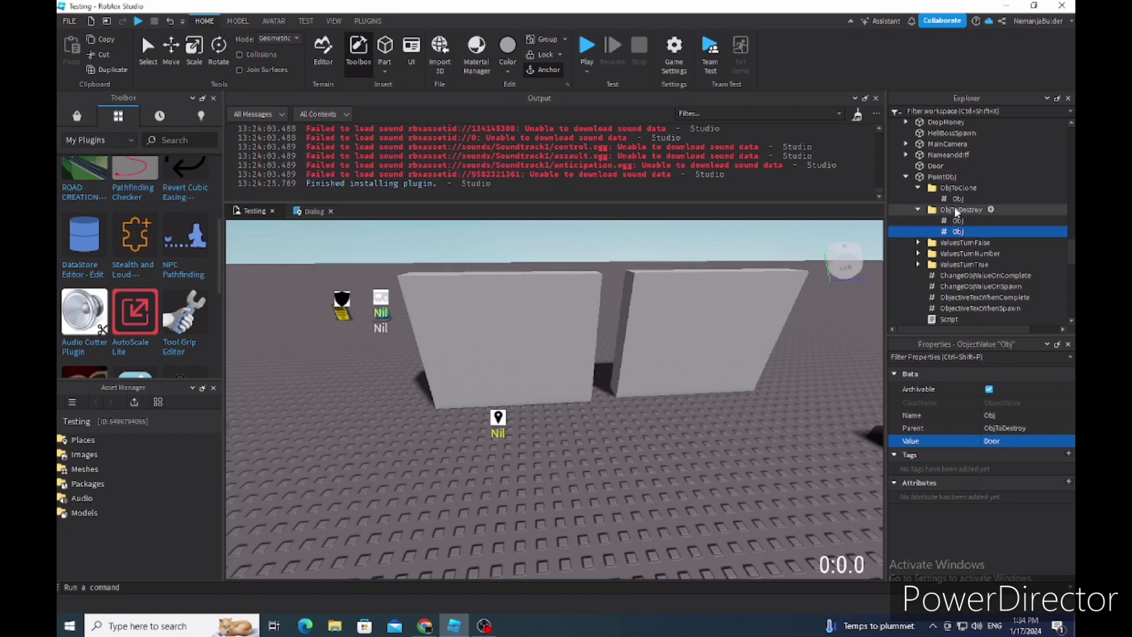
right_click(964, 231)
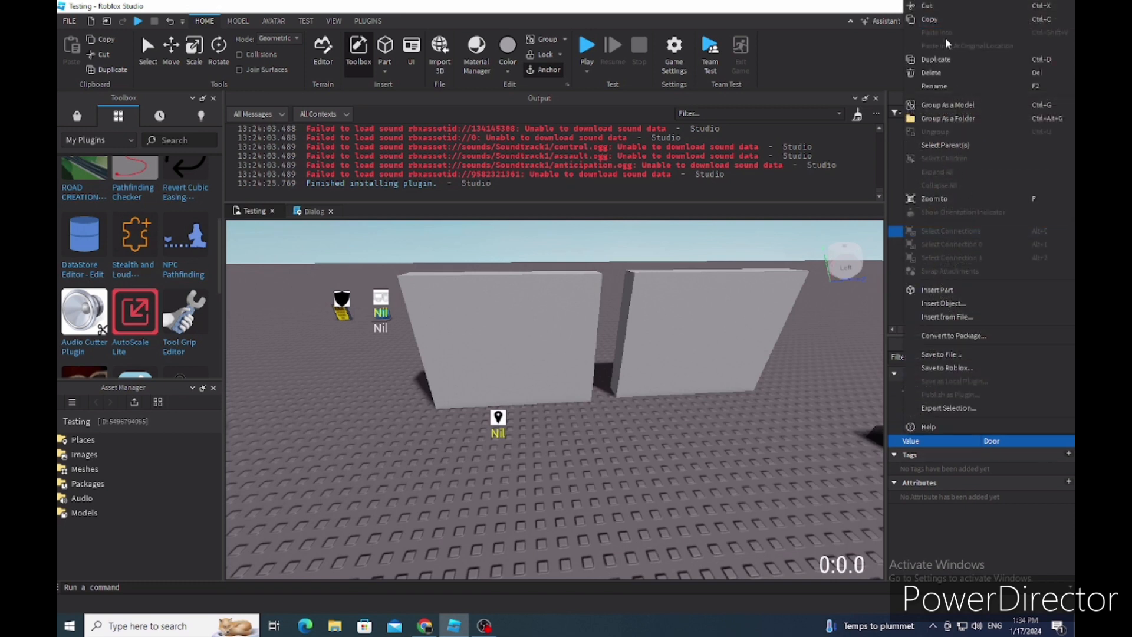
left_click(932, 74)
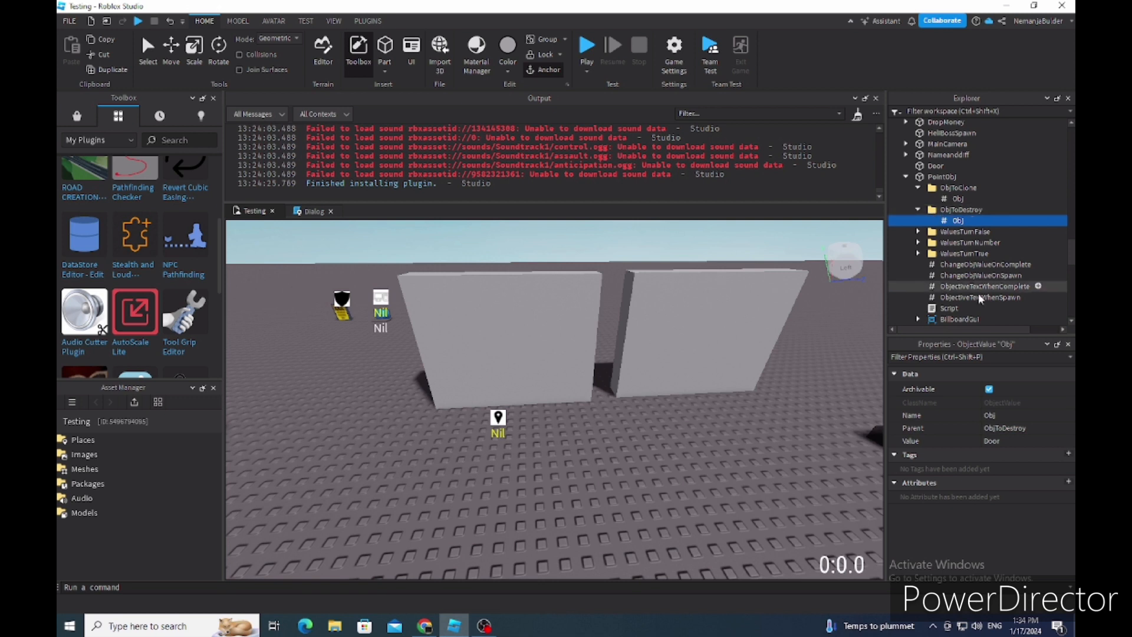
- Clear the remaining Obj value in ObjToDestroy and assign the original Door part to it again
left_click(996, 440)
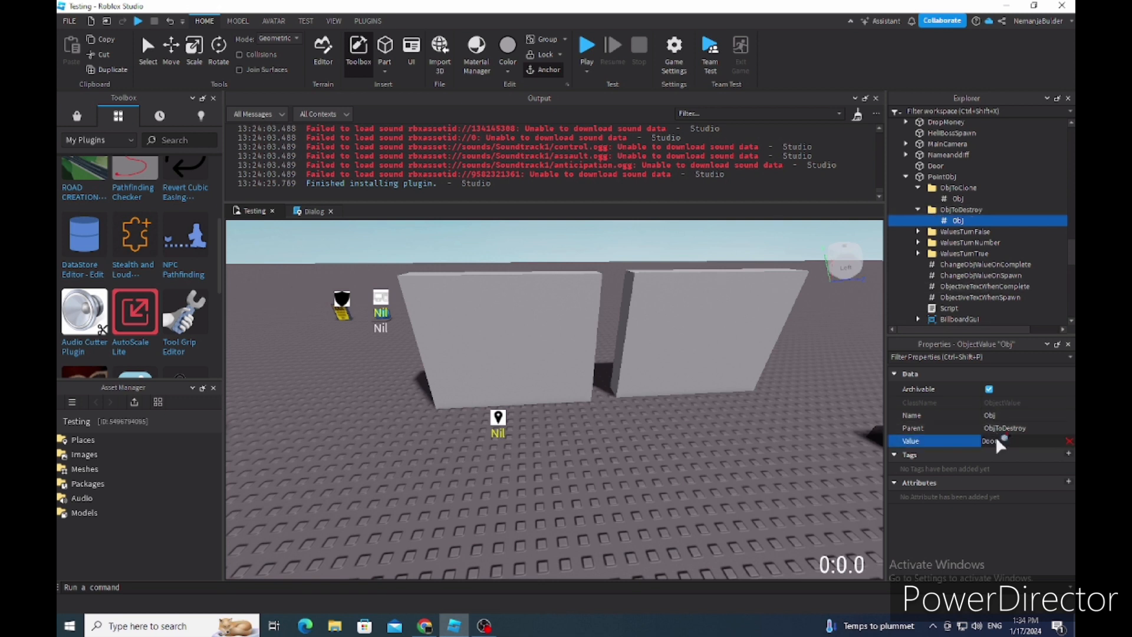
left_click(1069, 445)
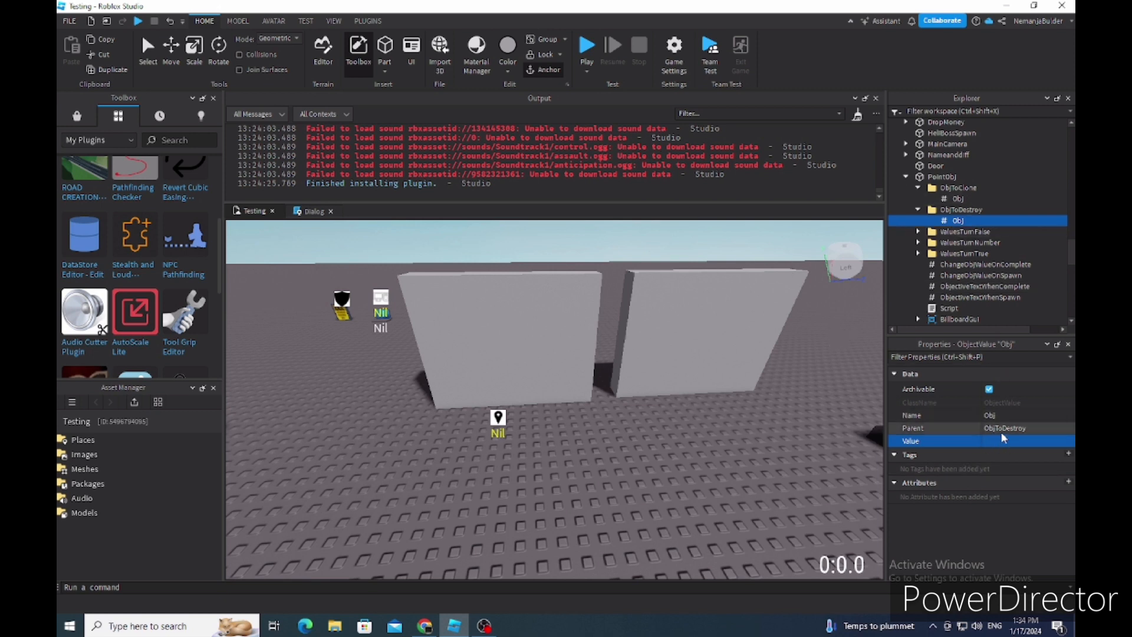
left_click(1014, 441)
left_click(540, 300)
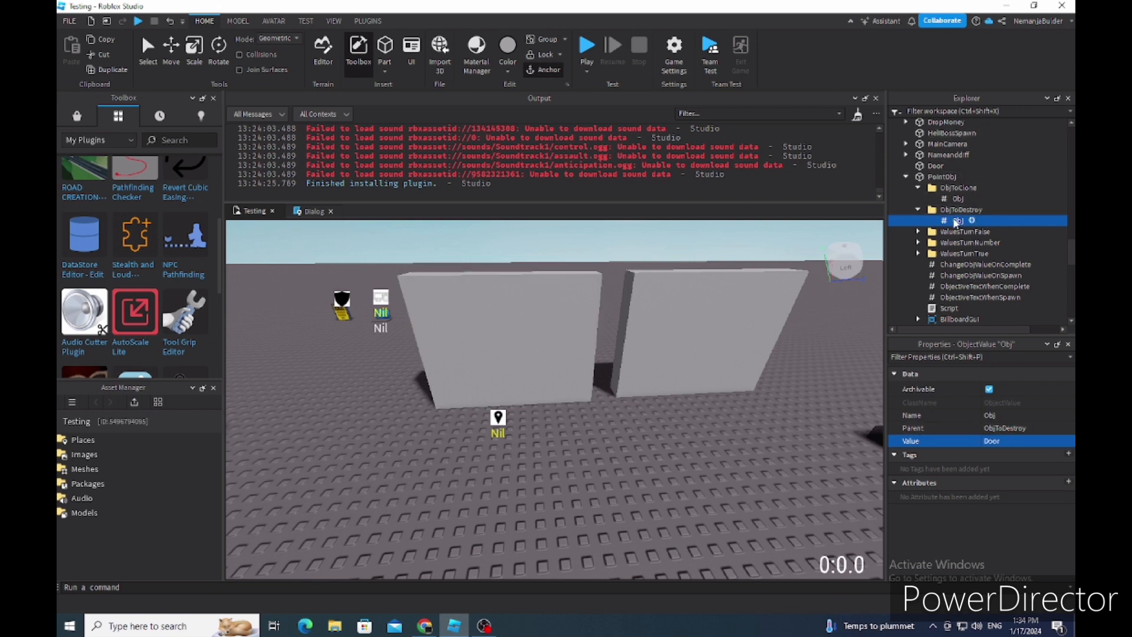
- Make another copy of ObjToDestroy's Obj and point its value at the second Door wall
right_click(955, 221)
left_click(923, 59)
left_click(999, 441)
left_click(697, 326)
right_click_drag(732, 357, 733, 357)
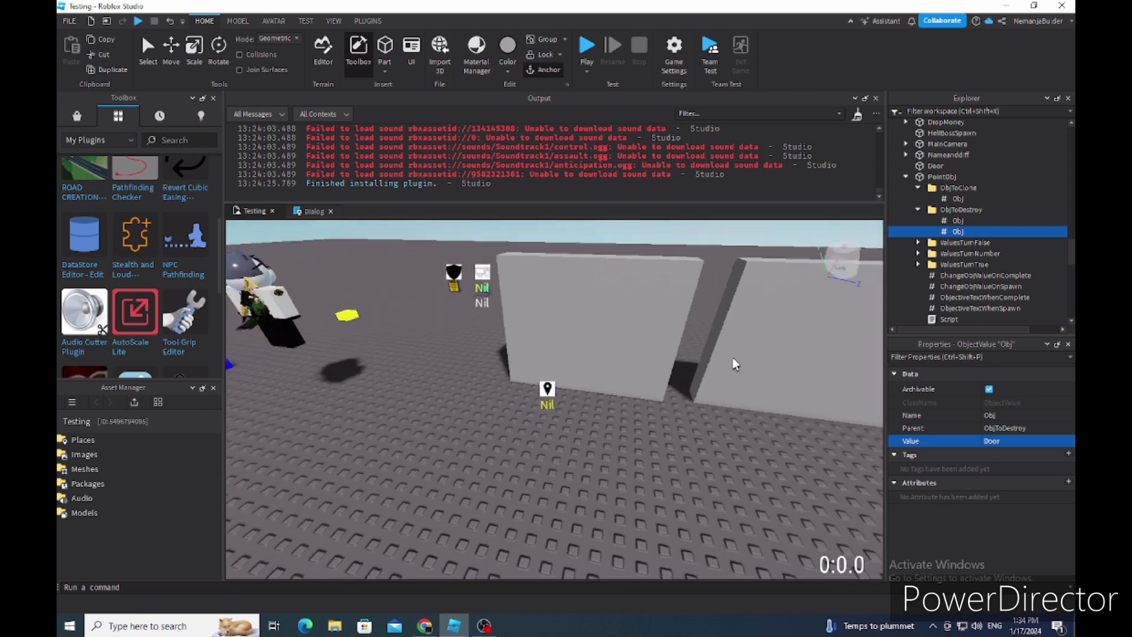
right_click_drag(536, 394, 536, 395)
- Set the Obj value in PointObj's ValuesTurnTrue folder to the Endless value inside IsAssault
left_click(959, 242)
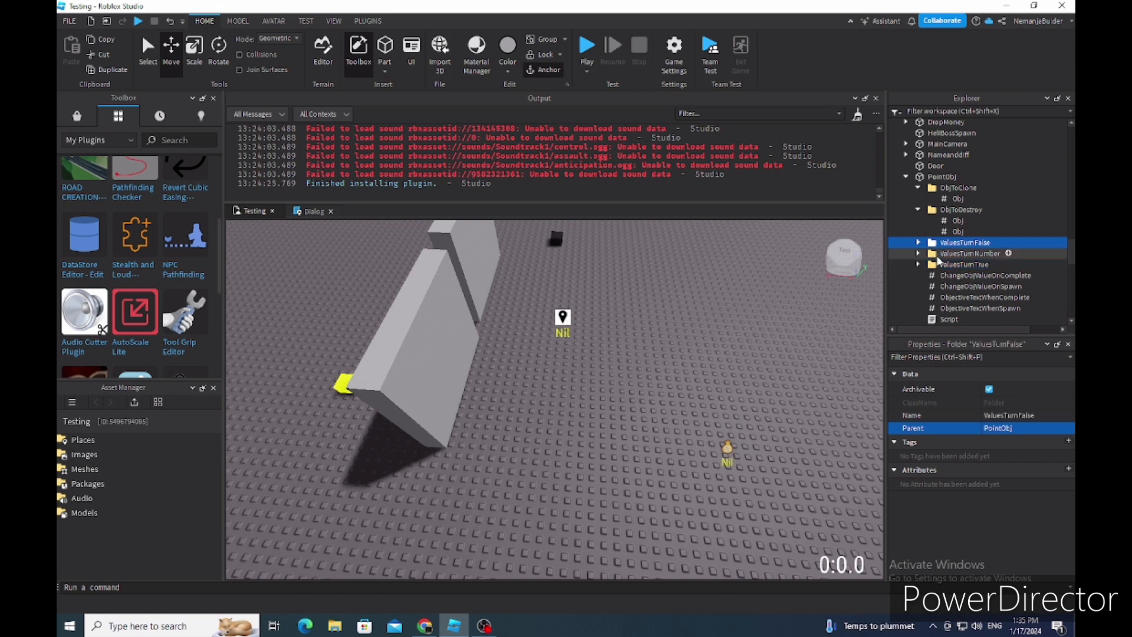
left_click(955, 265)
left_click(919, 264)
scroll(932, 260, "down", 1)
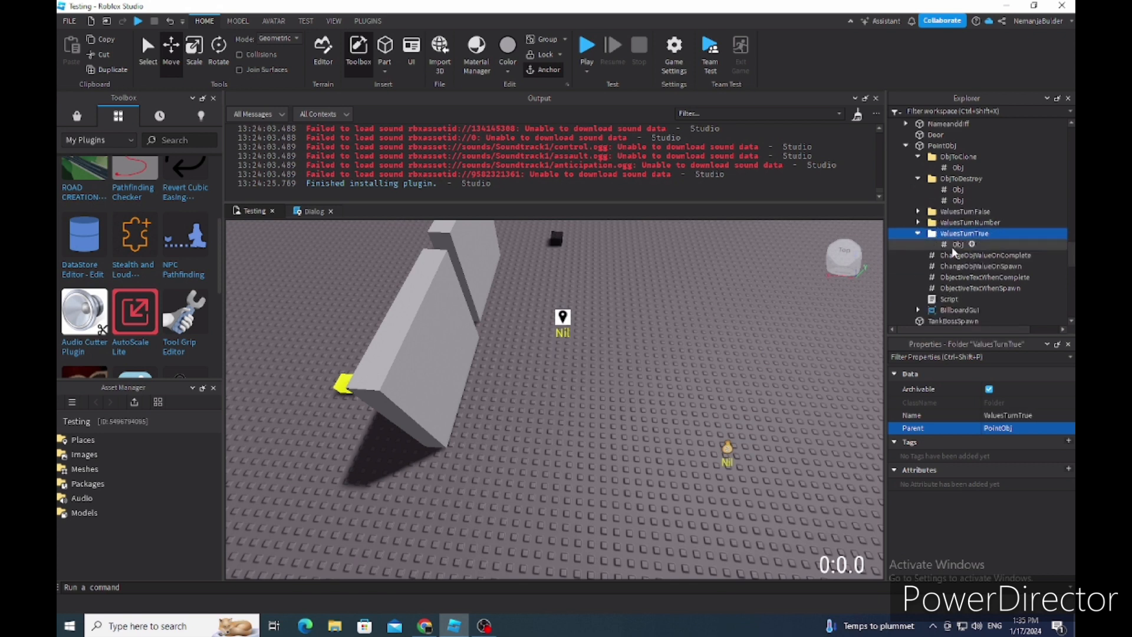
left_click(955, 244)
left_click(997, 442)
scroll(913, 242, "up", 10)
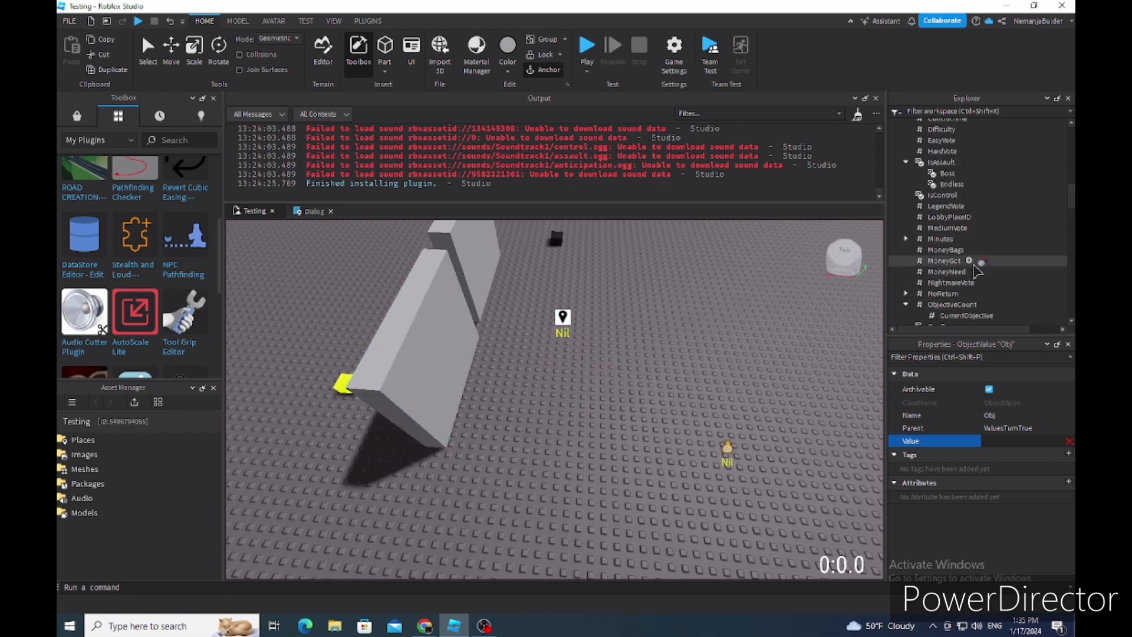
scroll(944, 236, "up", 1)
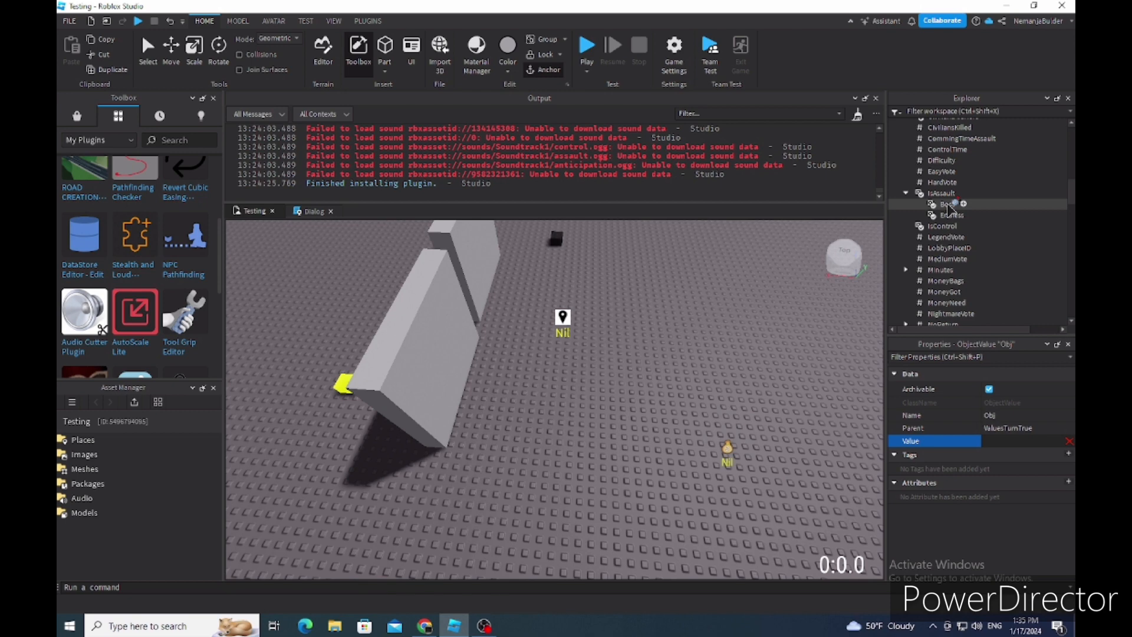
left_click(950, 215)
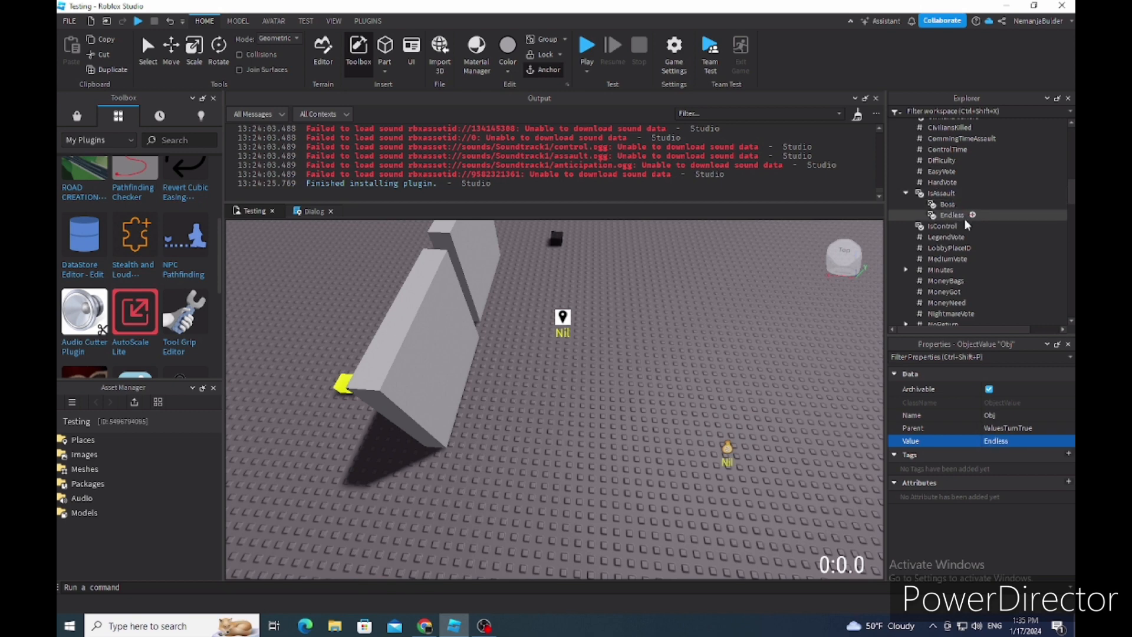
- Expand ValuesTurnNumber and its Obj to show NumberValueToChangeTo, and set that Obj's value to CiviliansKilled
scroll(972, 257, "down", 5)
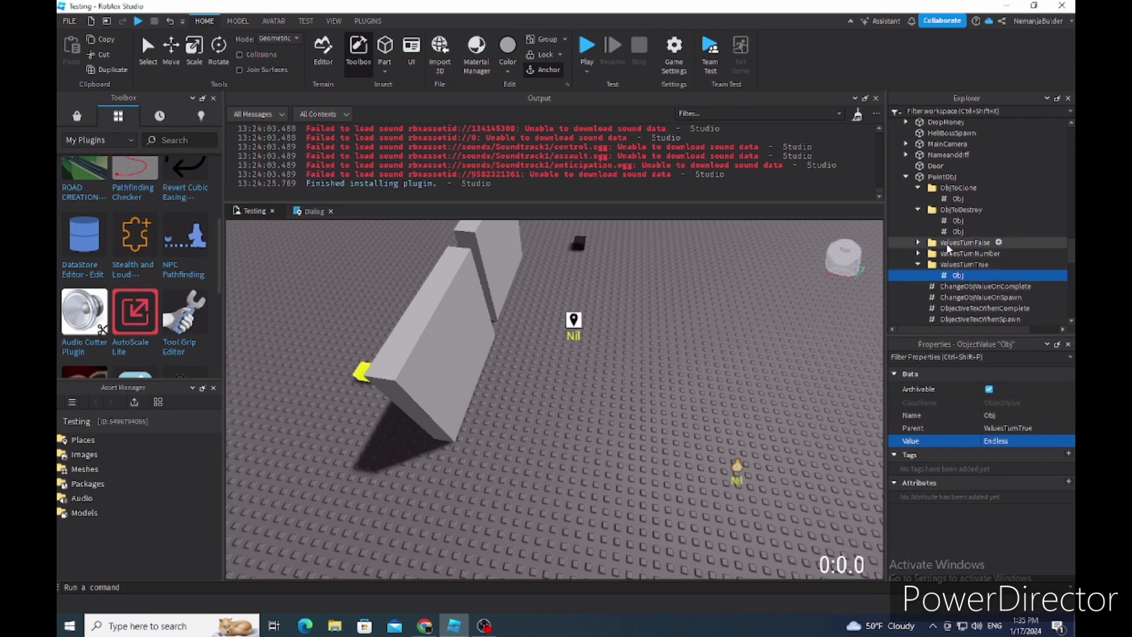
left_click(926, 254)
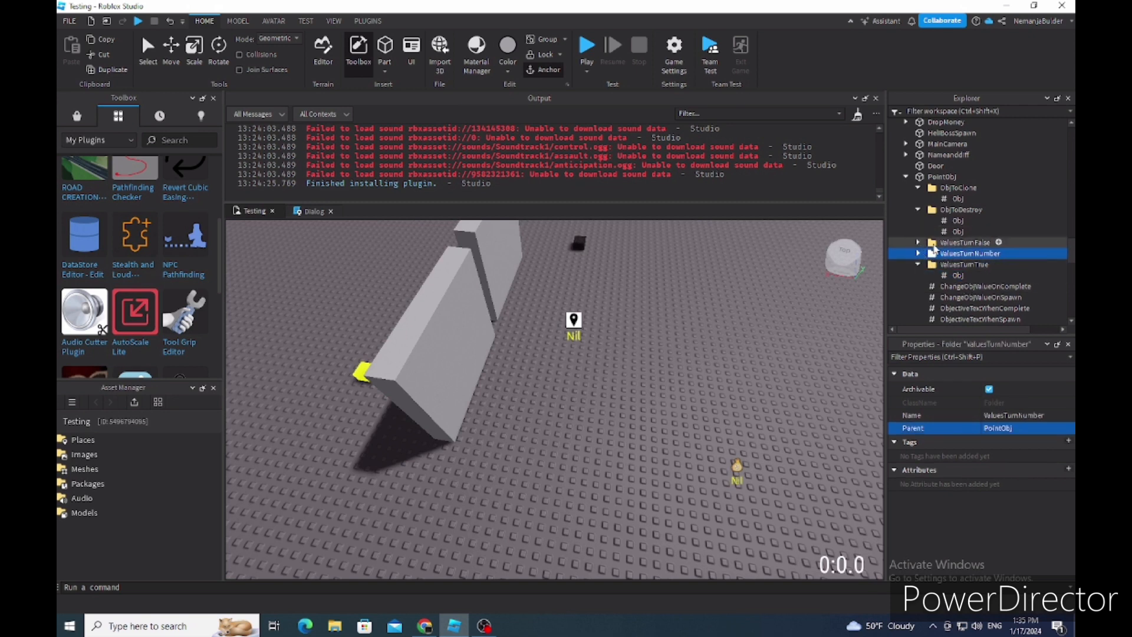
left_click(918, 254)
scroll(944, 260, "down", 1)
left_click(944, 234)
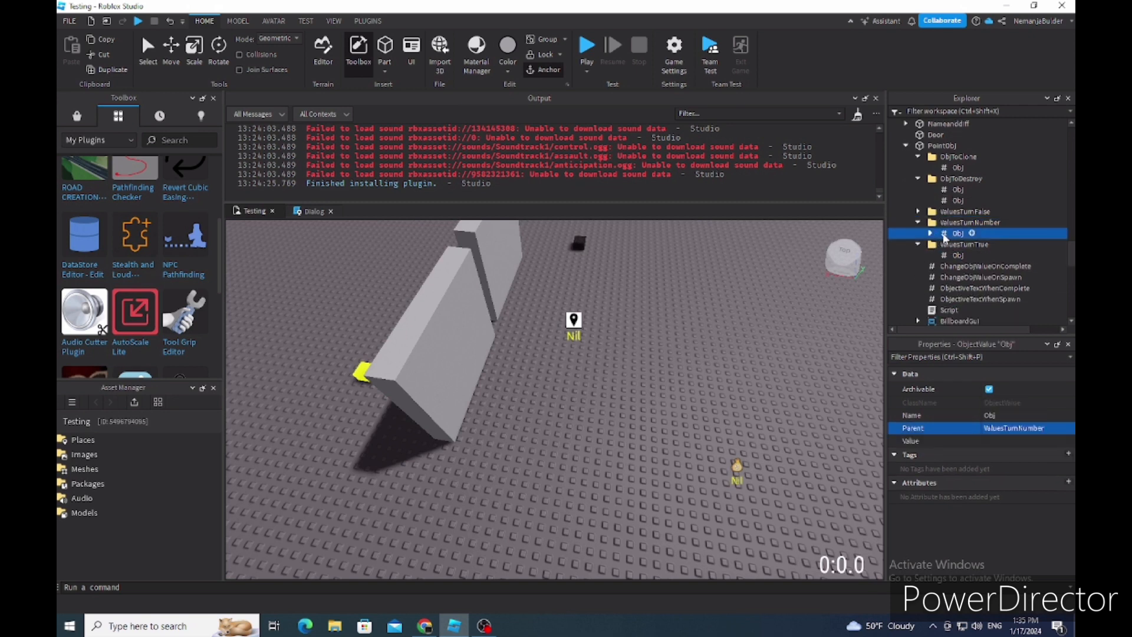
left_click(931, 234)
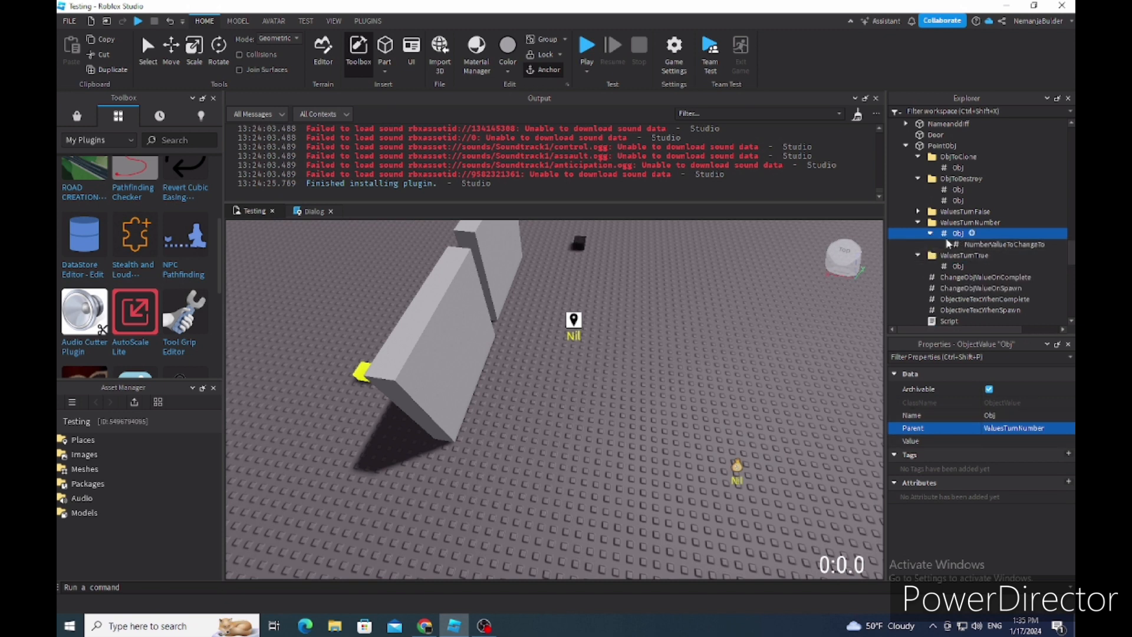
left_click(1010, 441)
scroll(956, 224, "down", 10)
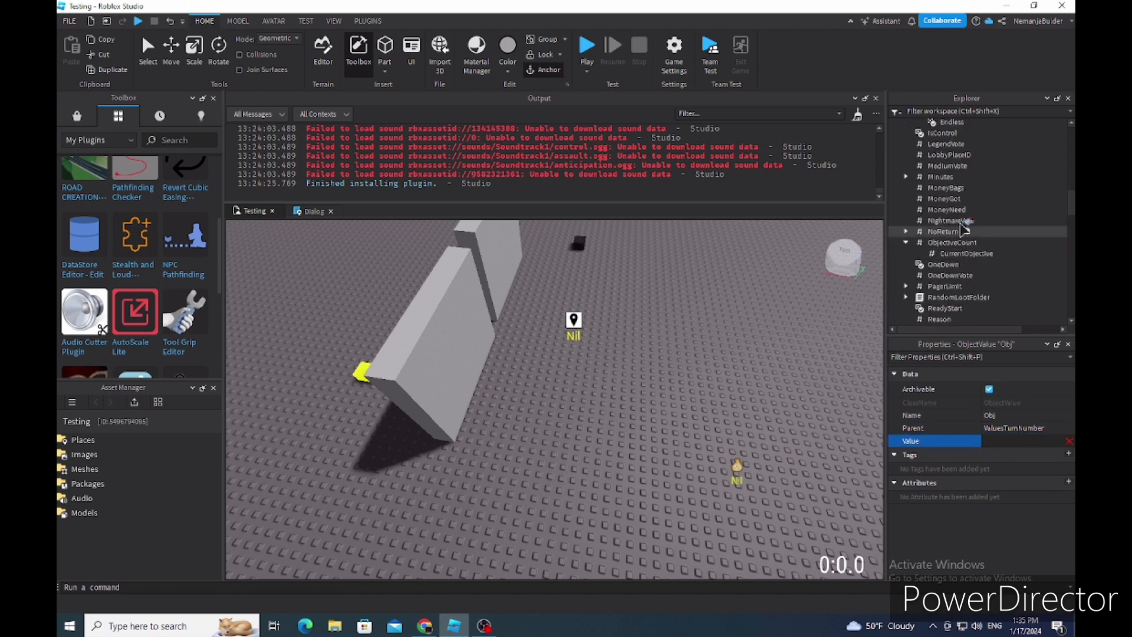
scroll(956, 242, "down", 2)
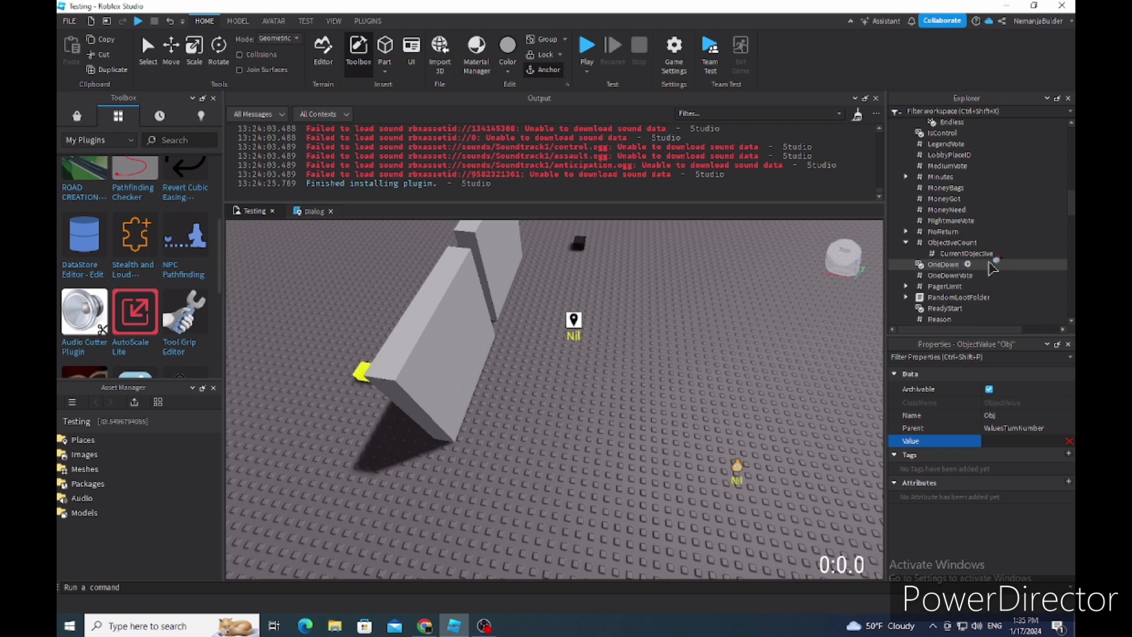
scroll(966, 250, "up", 6)
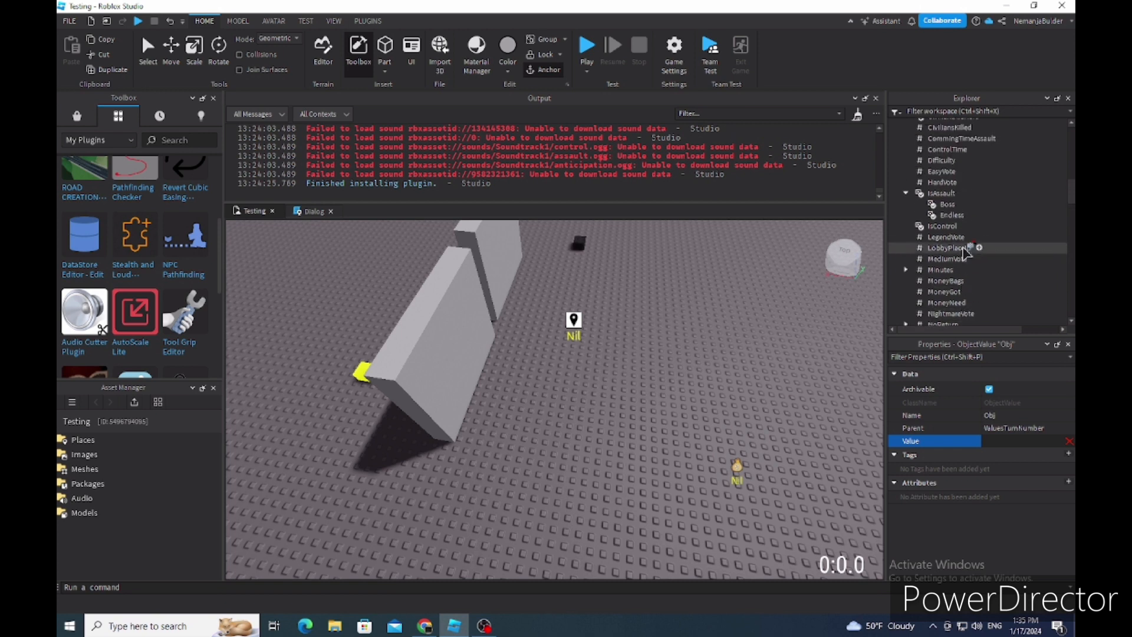
scroll(967, 253, "up", 1)
left_click(944, 252)
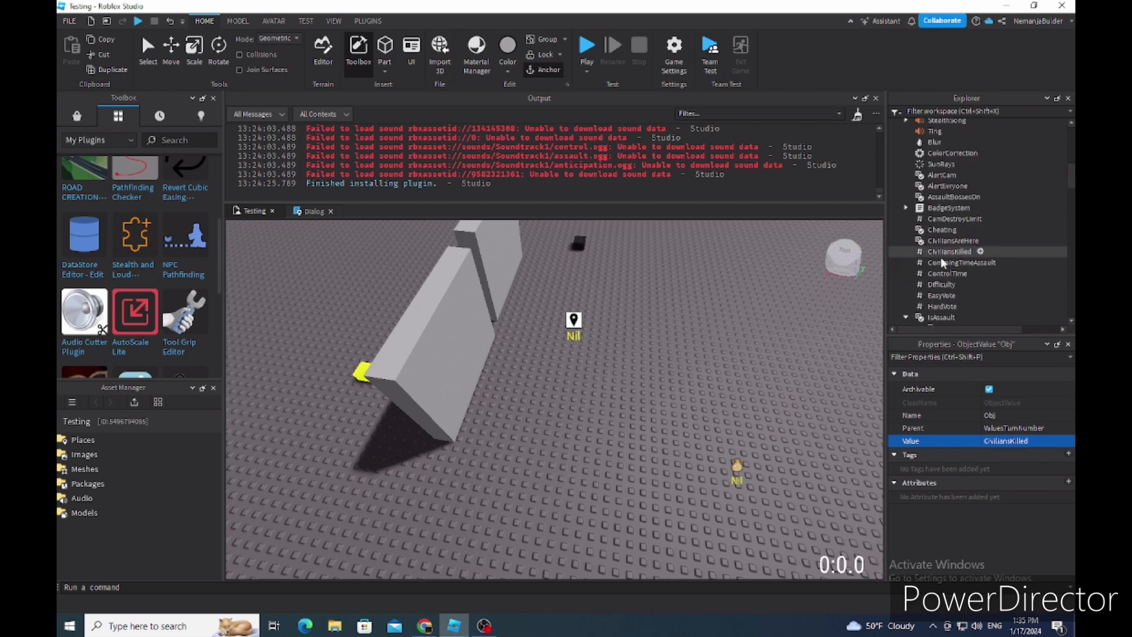
- Set NumberValueToChangeTo, inside the Obj of PointObj's ValuesTurnNumber folder, to 2
scroll(948, 251, "down", 3)
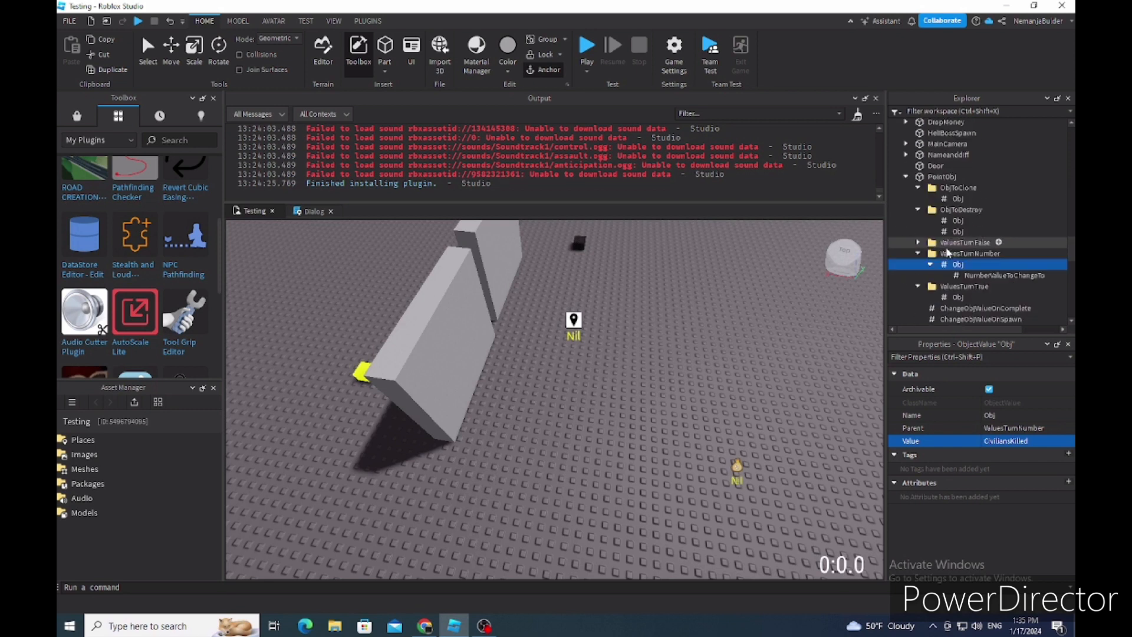
left_click(963, 276)
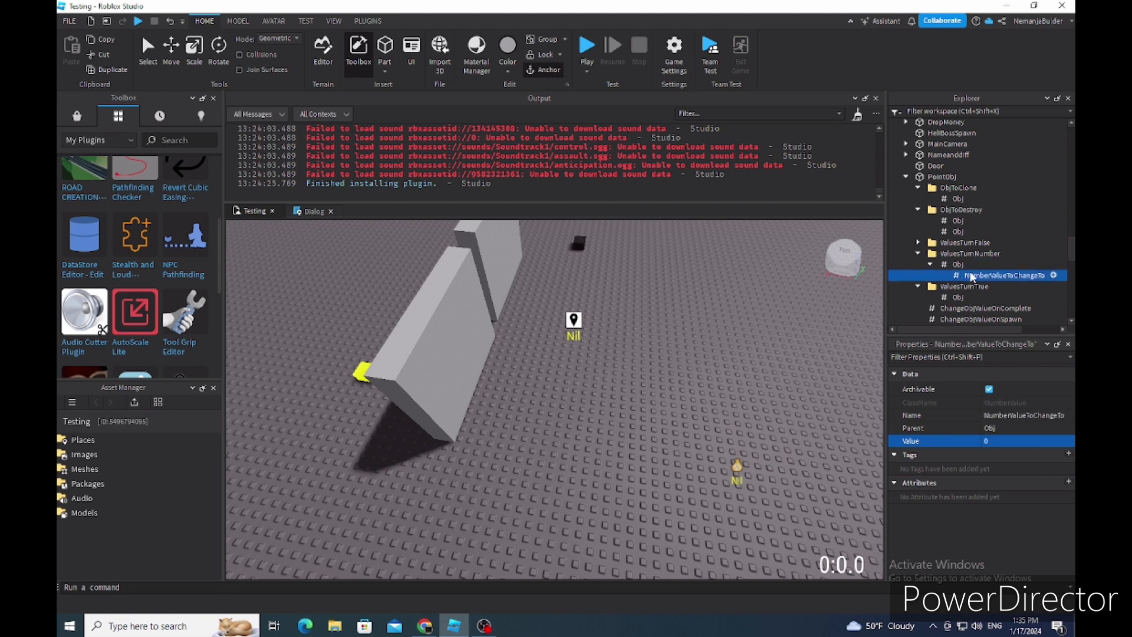
left_click(996, 442)
key("Return")
scroll(997, 249, "up", 10)
scroll(991, 245, "down", 10)
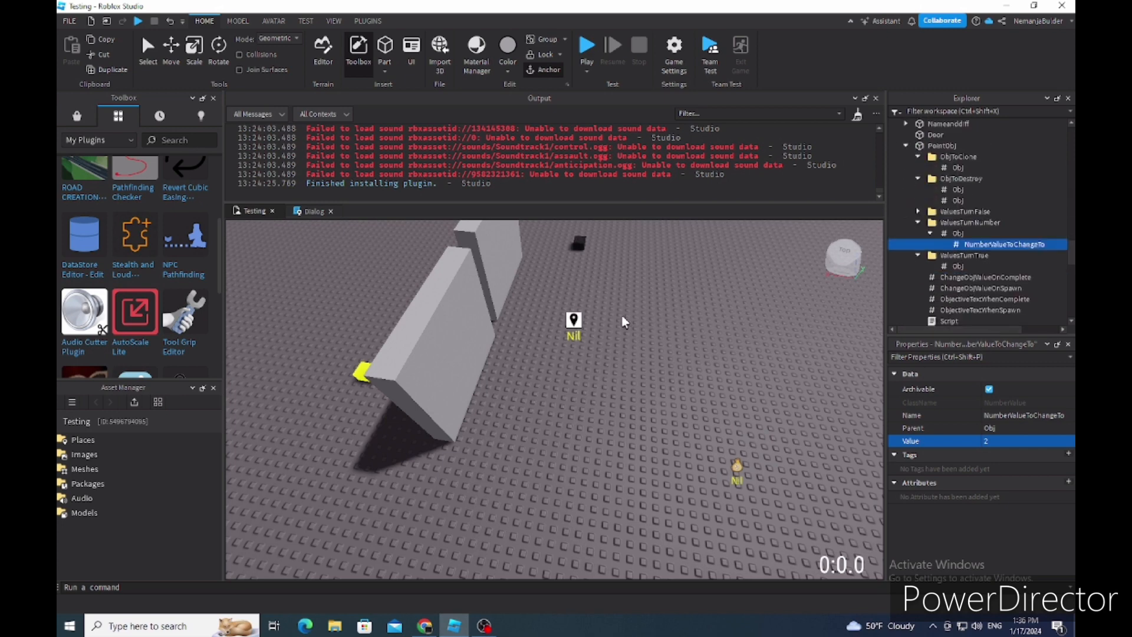
- Look around the door walls and objective markers in the scene and review PointObj's contents in the Explorer
key("d")
right_click_drag(636, 350, 926, 215)
key("s")
key("w")
right_click_drag(587, 331, 484, 408)
key("s")
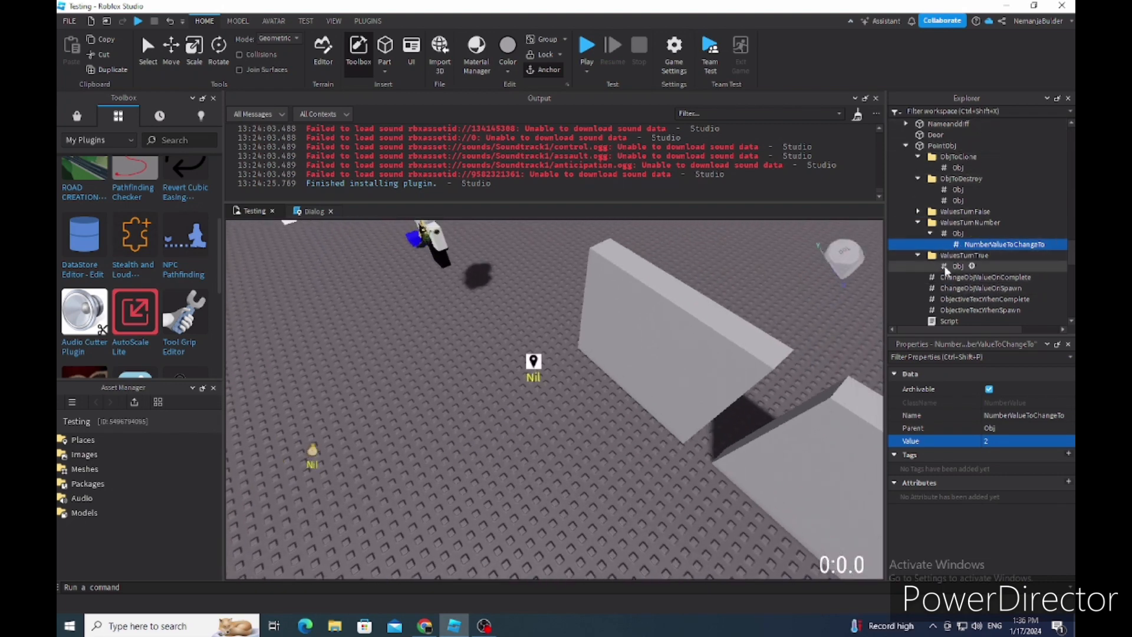
scroll(947, 268, "down", 2)
scroll(948, 266, "up", 5)
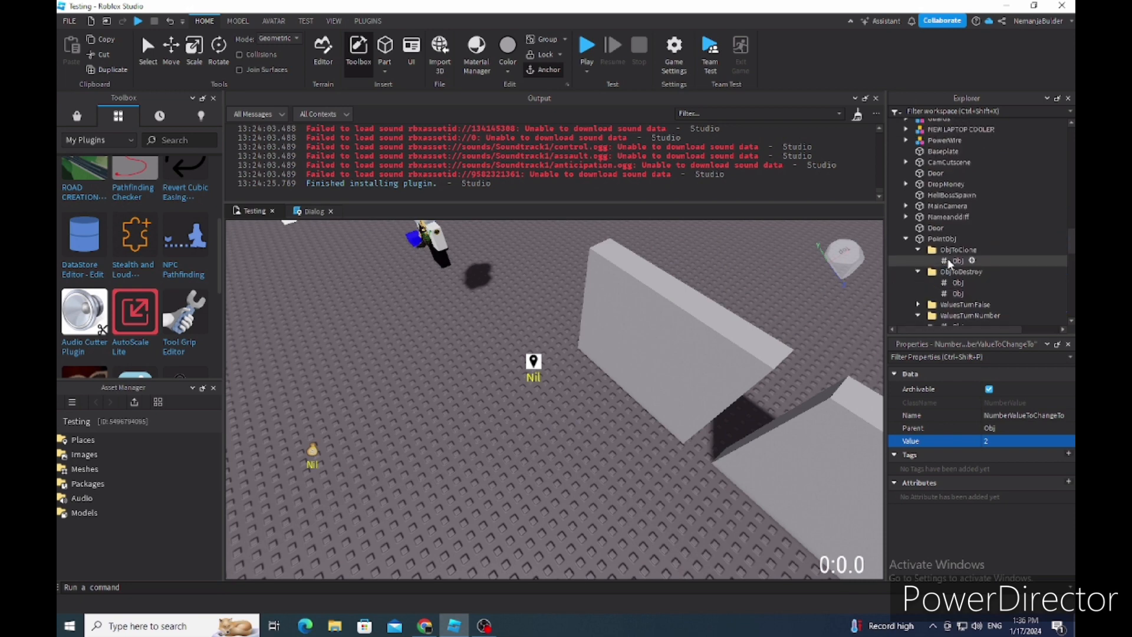
scroll(947, 260, "up", 3)
mouse_move(696, 260)
right_mouse_down()
mouse_move(683, 265)
mouse_move(697, 262)
right_mouse_up()
- Expand InteractObj under Lighting and change its ProximityPrompt's ActionText to "Intrac"
scroll(944, 190, "down", 16)
scroll(931, 240, "up", 6)
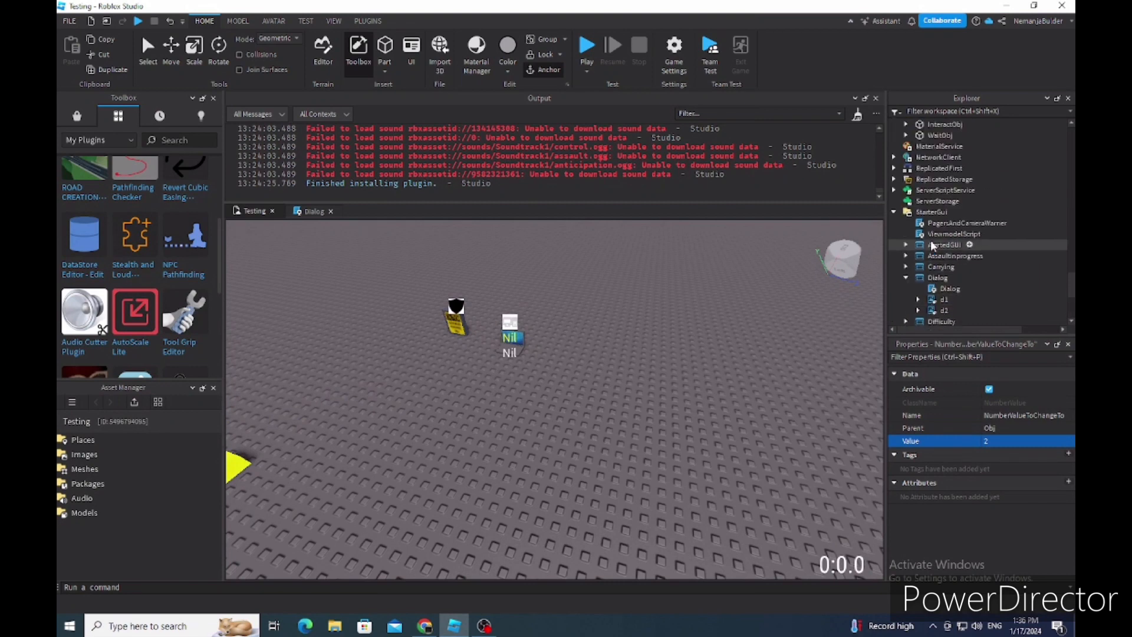
left_click(919, 219)
left_click(907, 217)
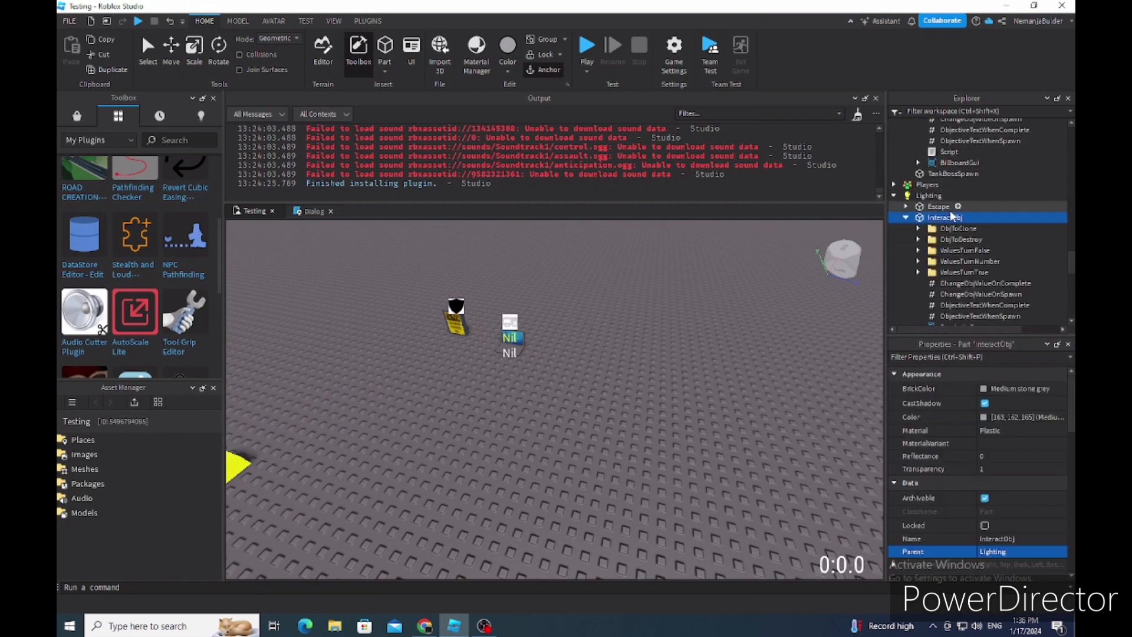
scroll(950, 210, "down", 3)
left_click(949, 236)
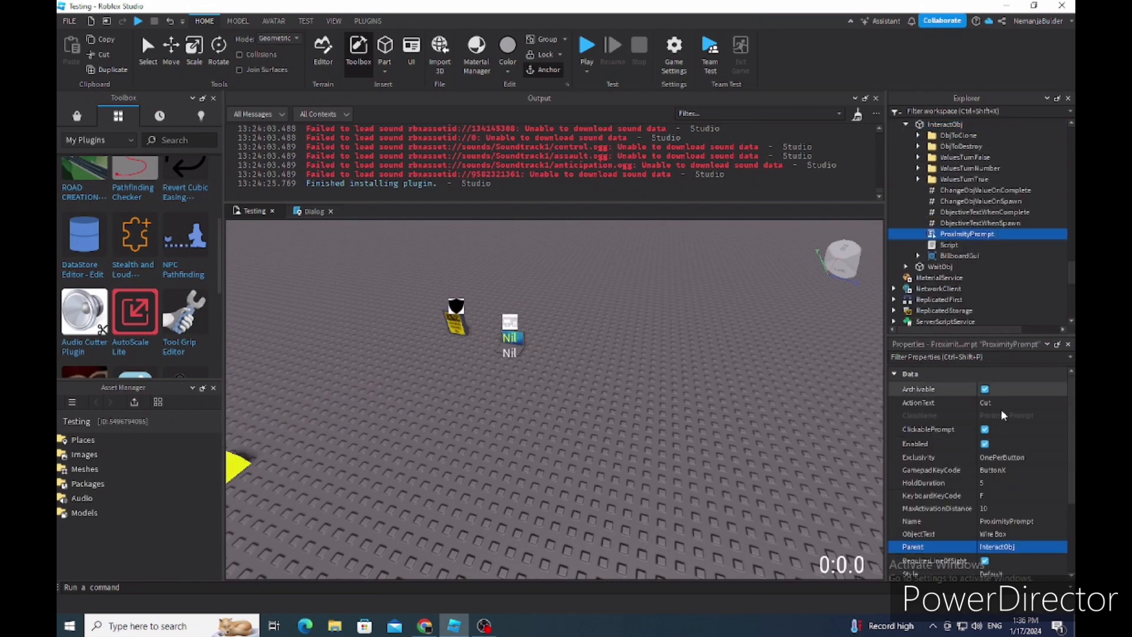
scroll(1003, 424, "down", 3)
scroll(1006, 436, "up", 3)
left_click(997, 402)
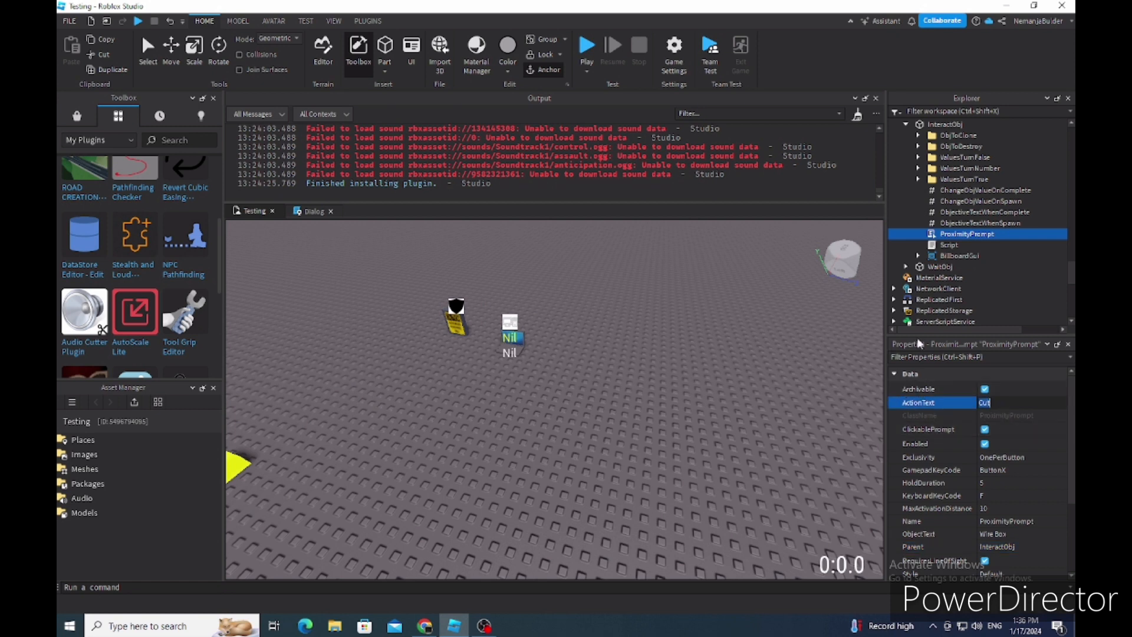
type("Intrac")
key("Return")
- Clear the ObjectText of InteractObj's ProximityPrompt
scroll(943, 407, "down", 3)
left_click(994, 458)
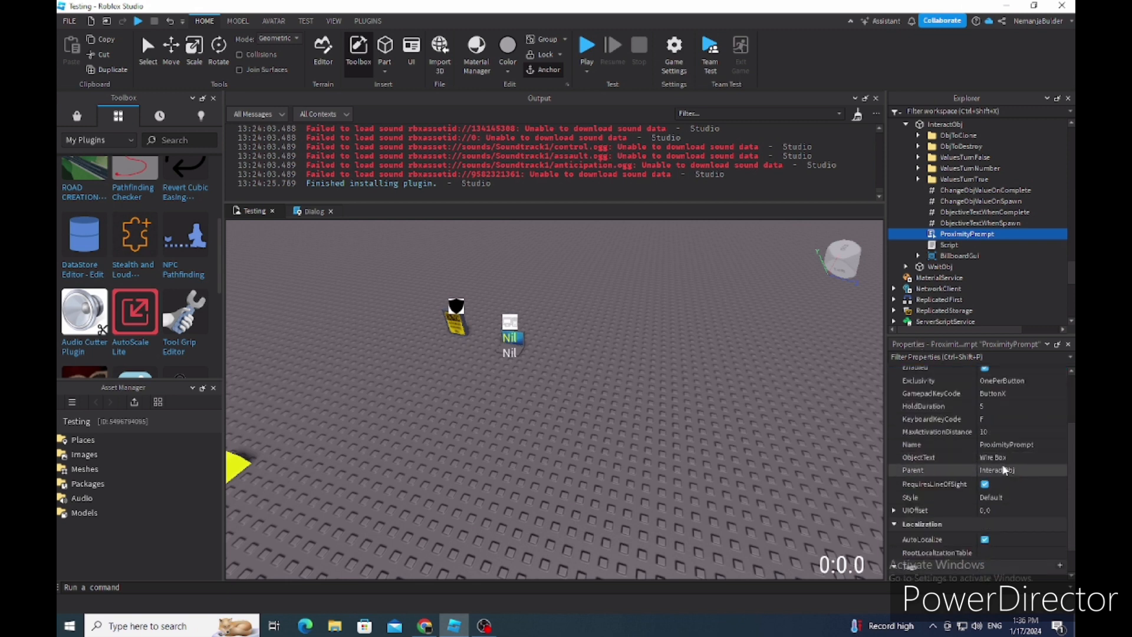
key("Return")
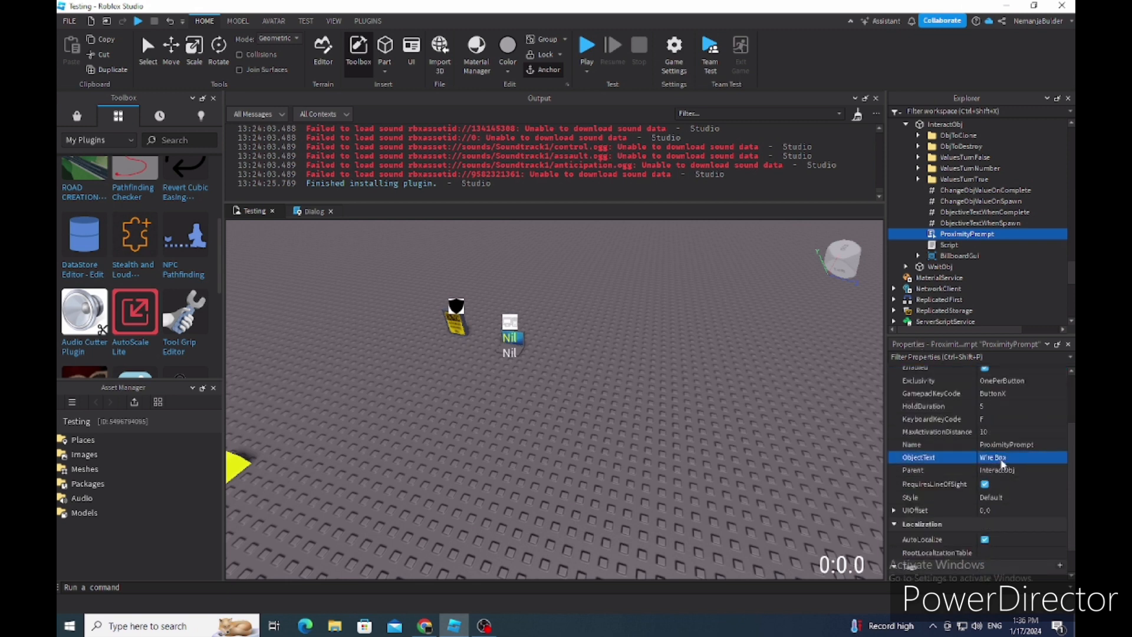
left_click(1002, 458)
key("BackSpace")
key("Return")
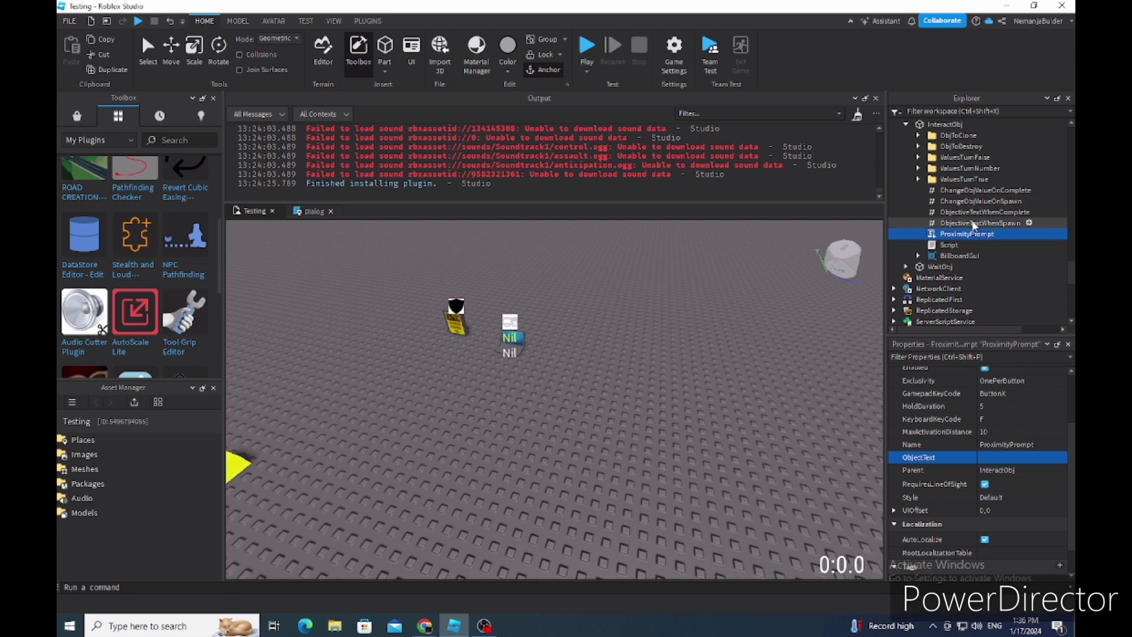
- Review InteractObj's ChangeObjValueOnComplete, ChangeObjValueOnSpawn, ObjectiveTextWhenSpawn and ObjectiveTextWhenComplete values
left_click(954, 189)
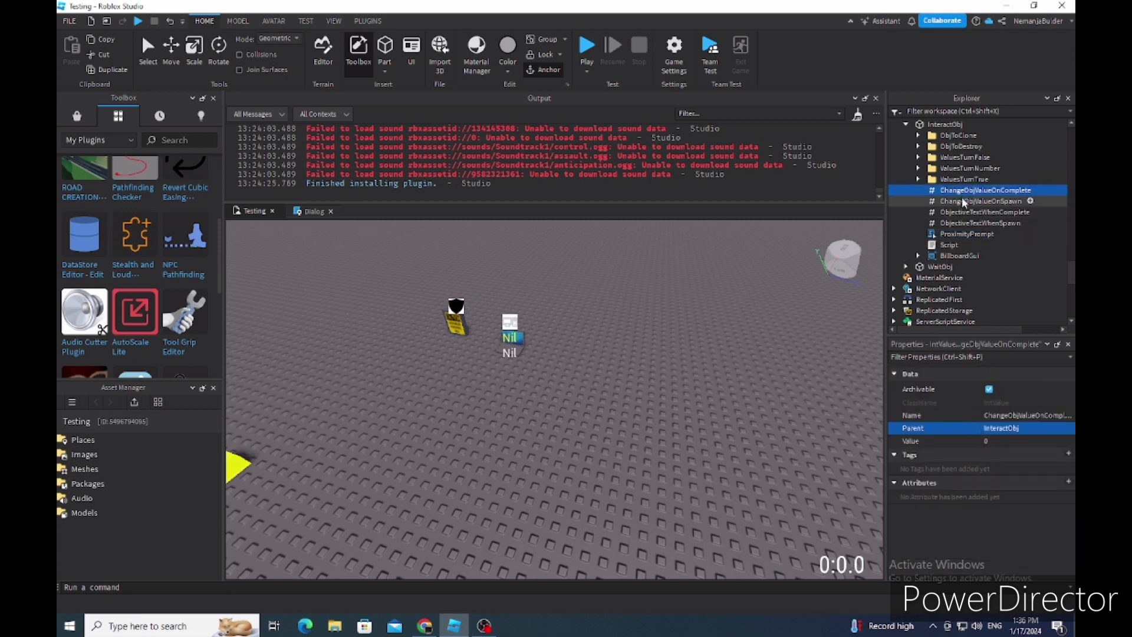
left_click(961, 200)
left_click(964, 213)
left_click(964, 224)
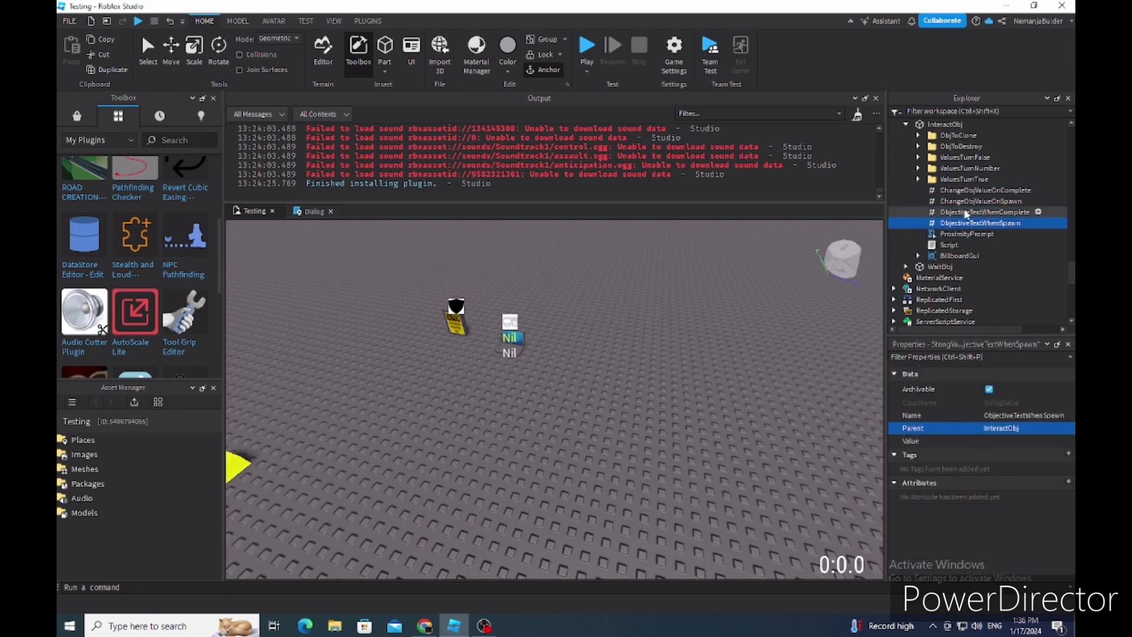
left_click(965, 211)
scroll(956, 207, "up", 2)
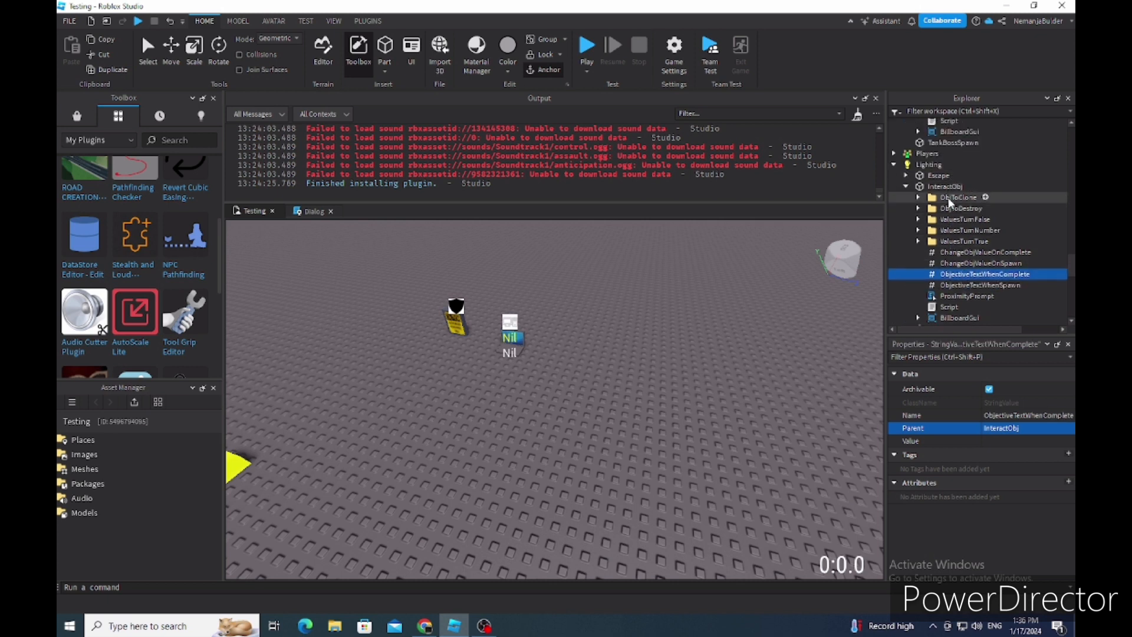
- Point the Obj value in InteractObj's ObjToClone folder at WaitObj
left_click(949, 198)
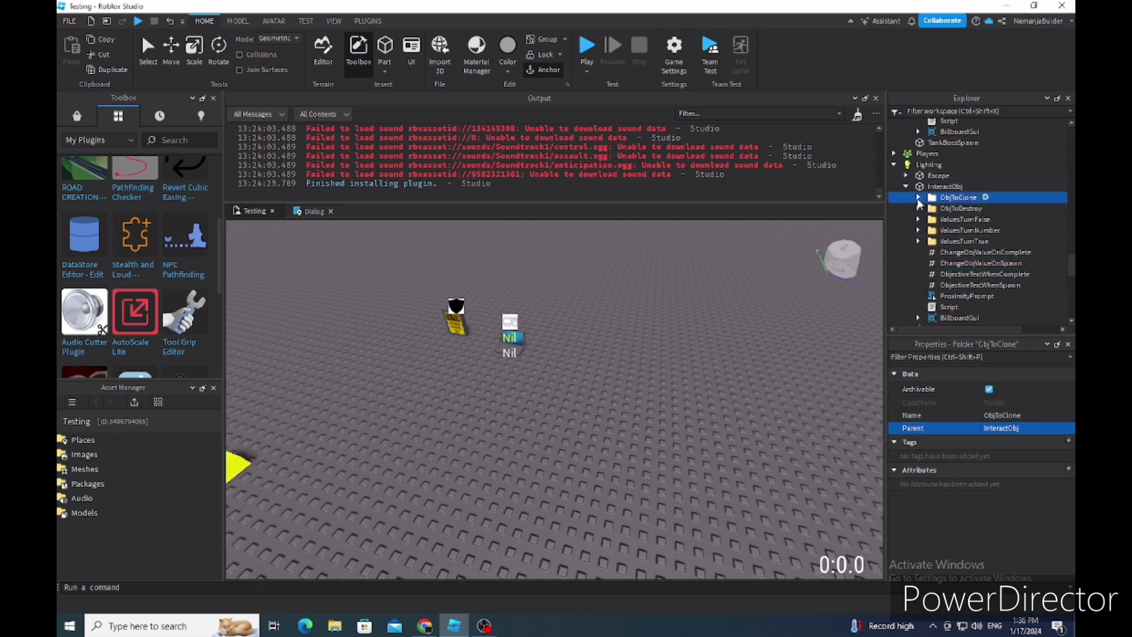
left_click(919, 198)
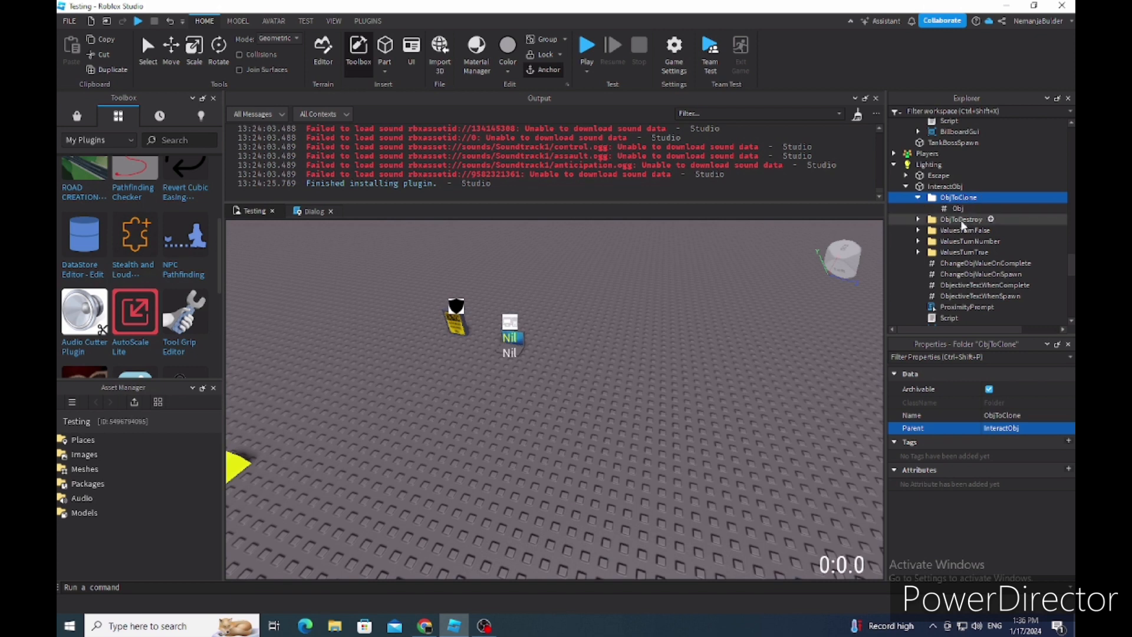
left_click(958, 208)
left_click(997, 440)
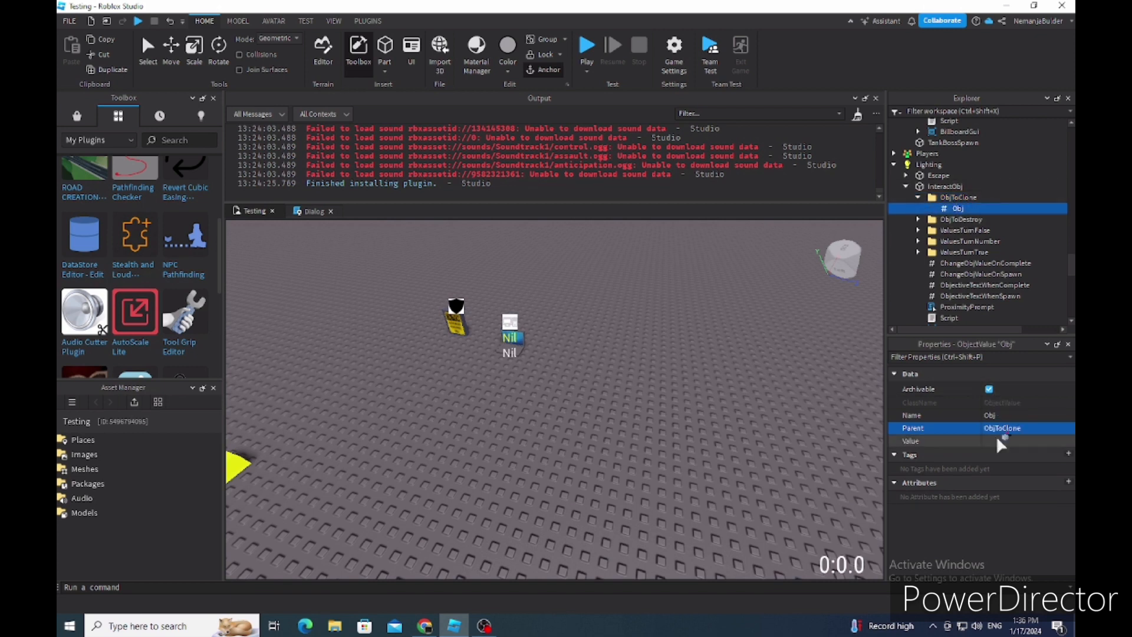
scroll(946, 227, "down", 4)
left_click(944, 217)
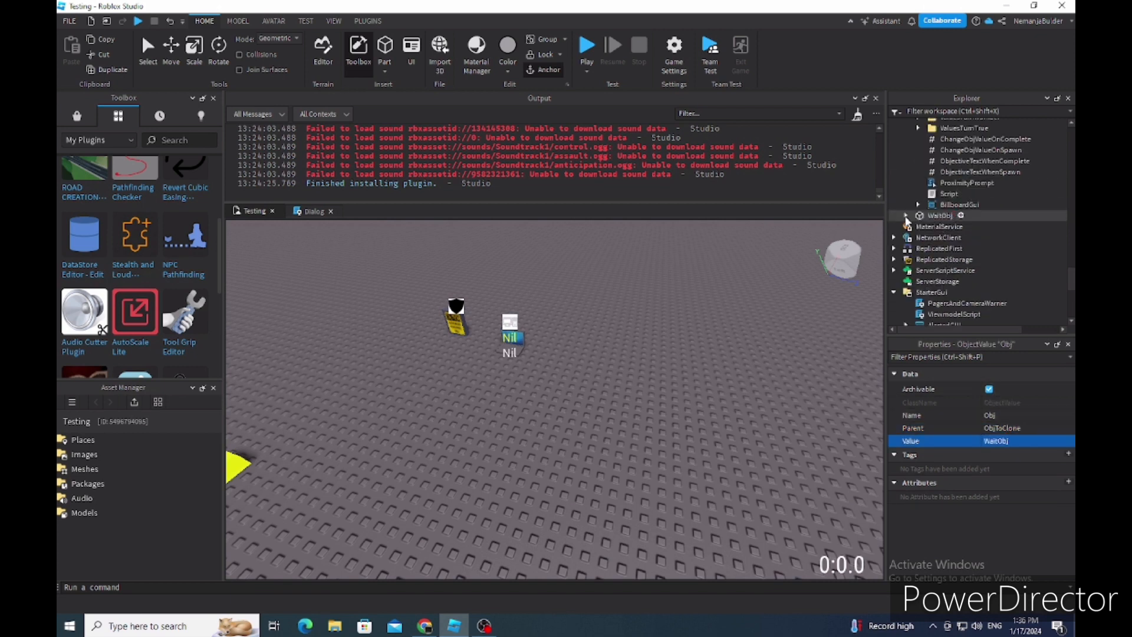
- Expand WaitObj and set its EasySeconds value to 10
left_click(906, 216)
scroll(911, 219, "down", 3)
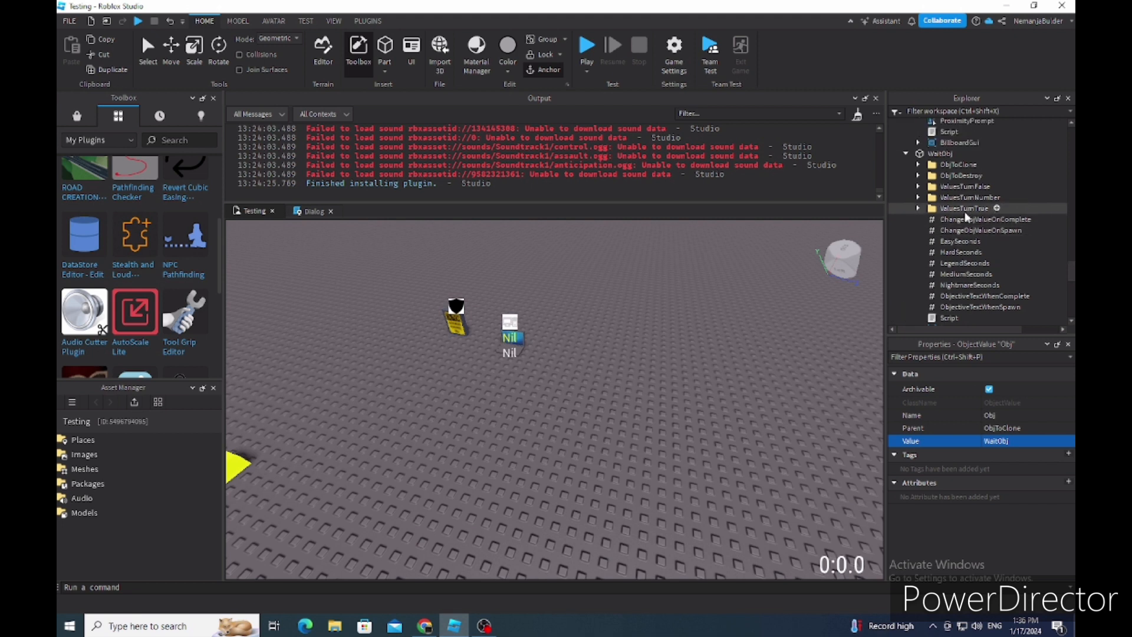
scroll(966, 217, "down", 1)
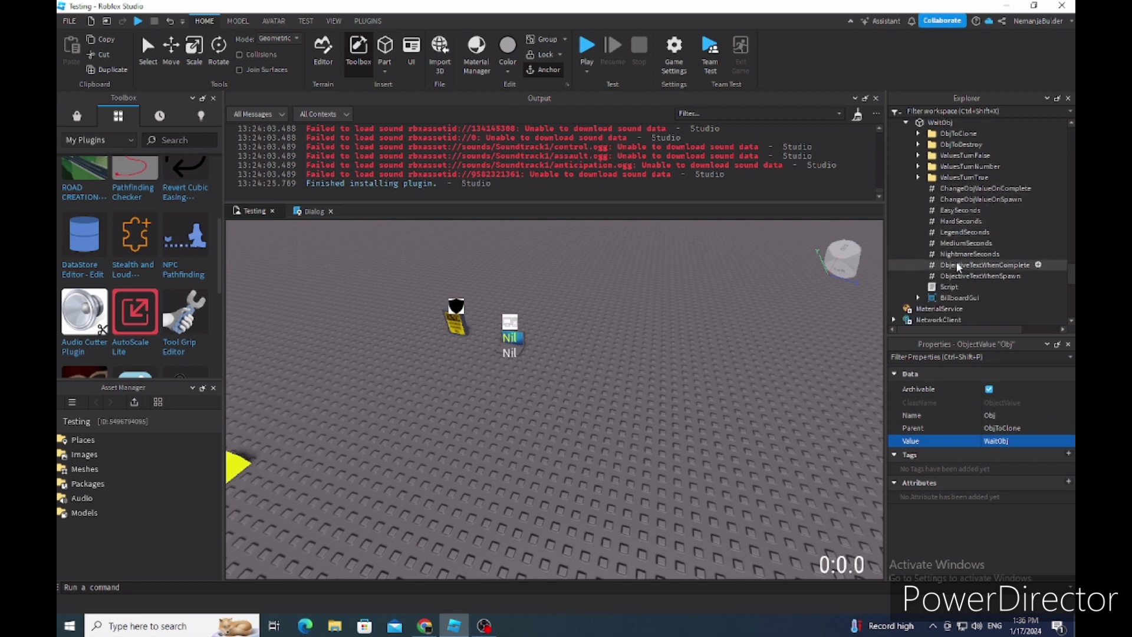
left_click(951, 213)
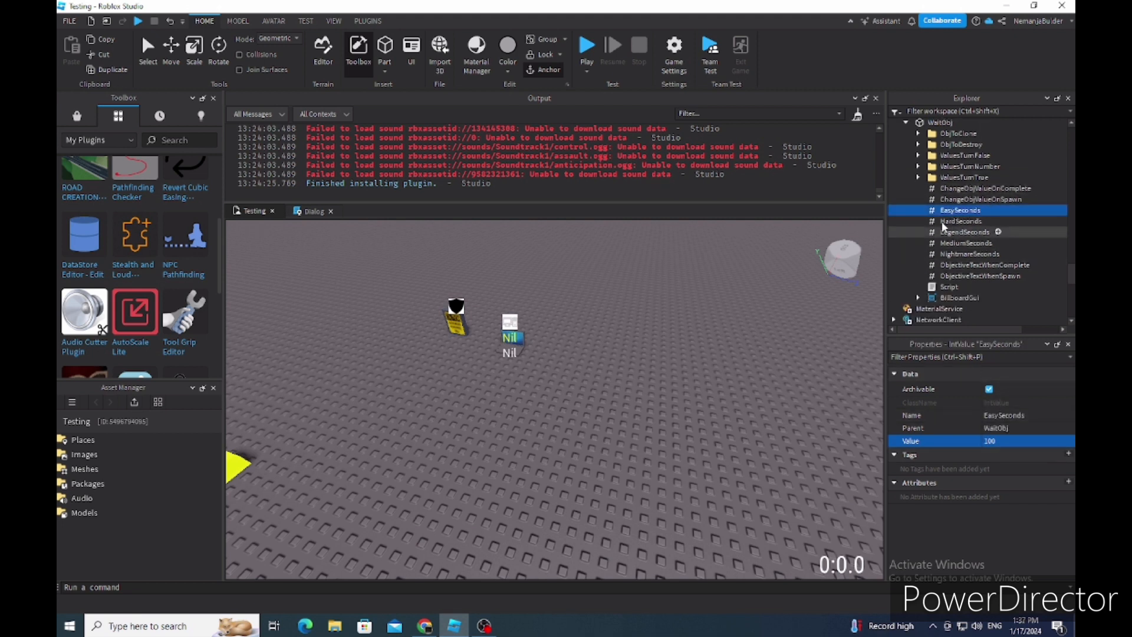
left_click(996, 440)
type("12")
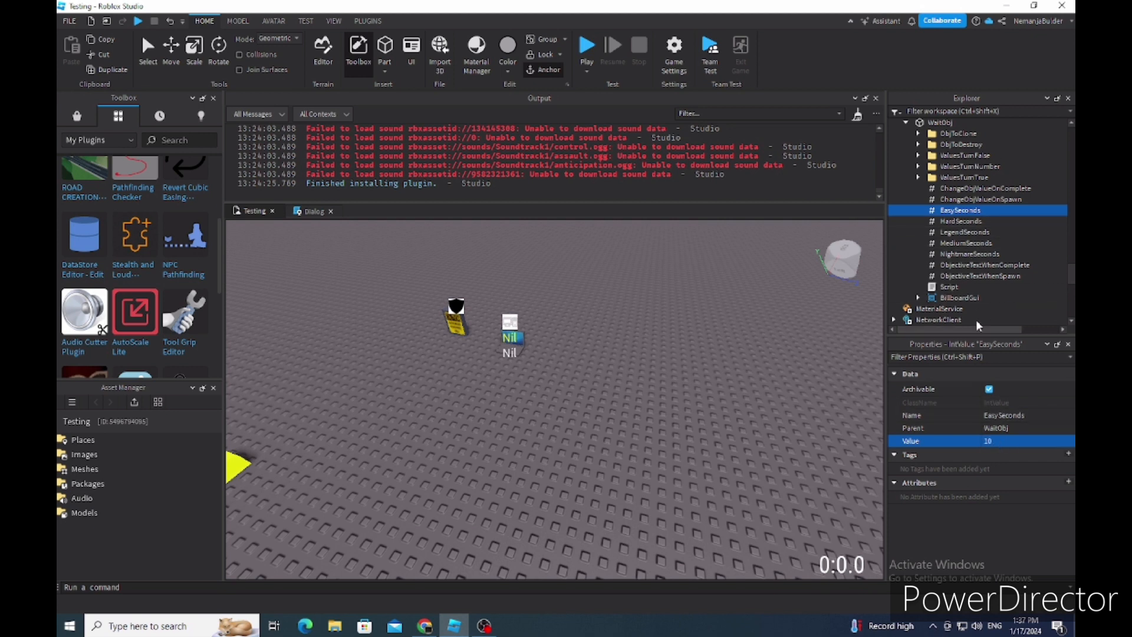
- Set WaitObj's HardSeconds, LegendSeconds, MediumSeconds and NightmareSeconds values together to 10, and check individual entries
left_click(957, 224)
left_click(963, 253, "shift")
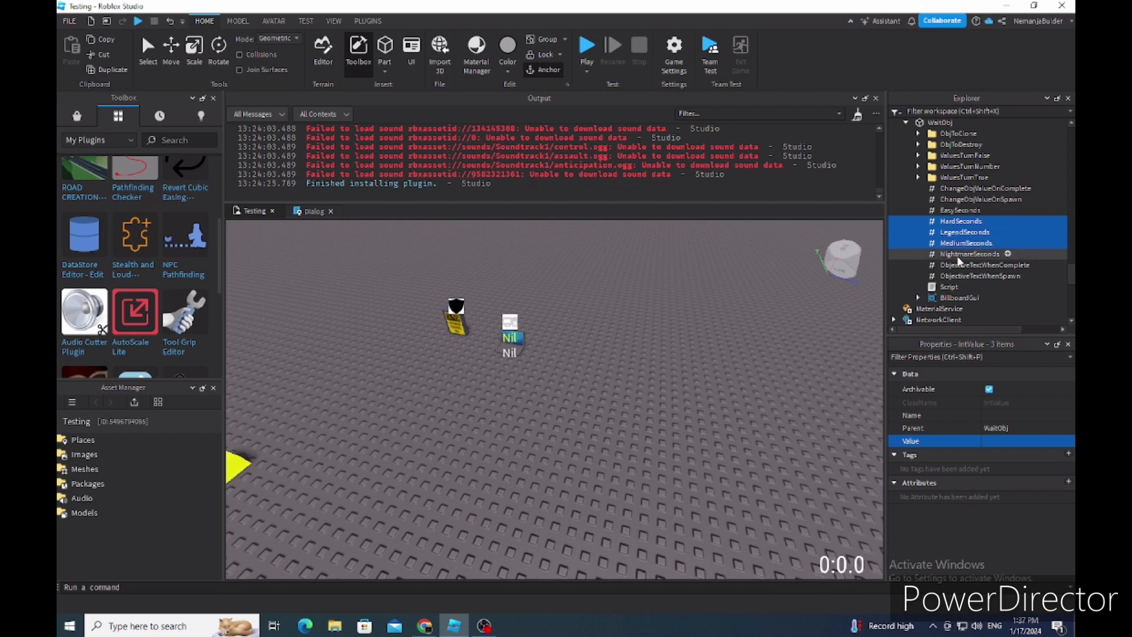
left_click(999, 440)
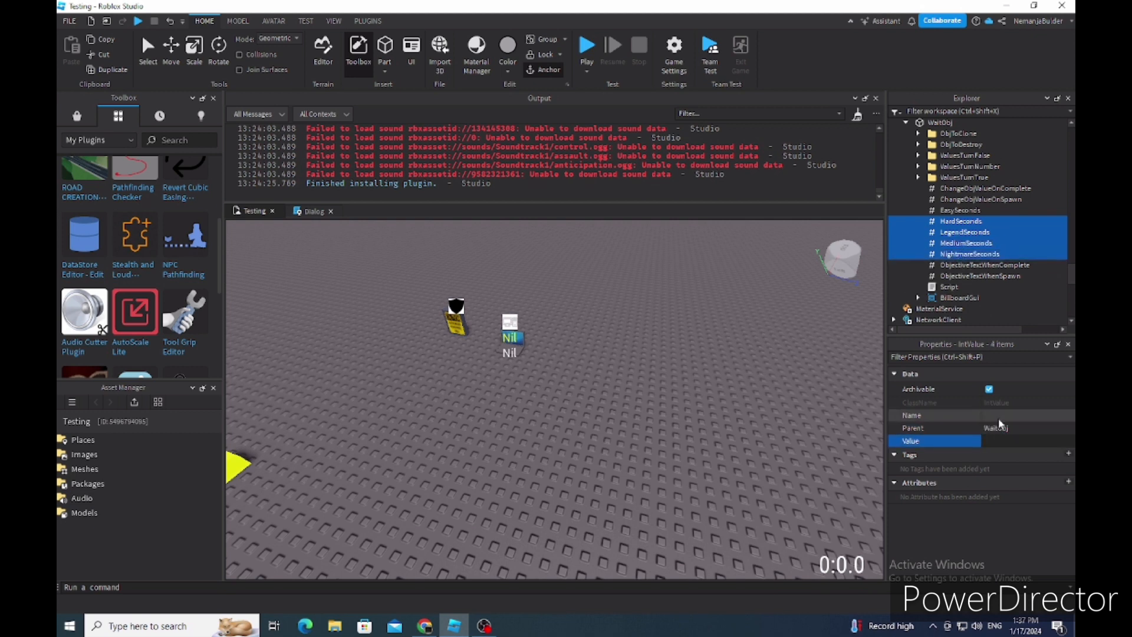
type("10")
key("Return")
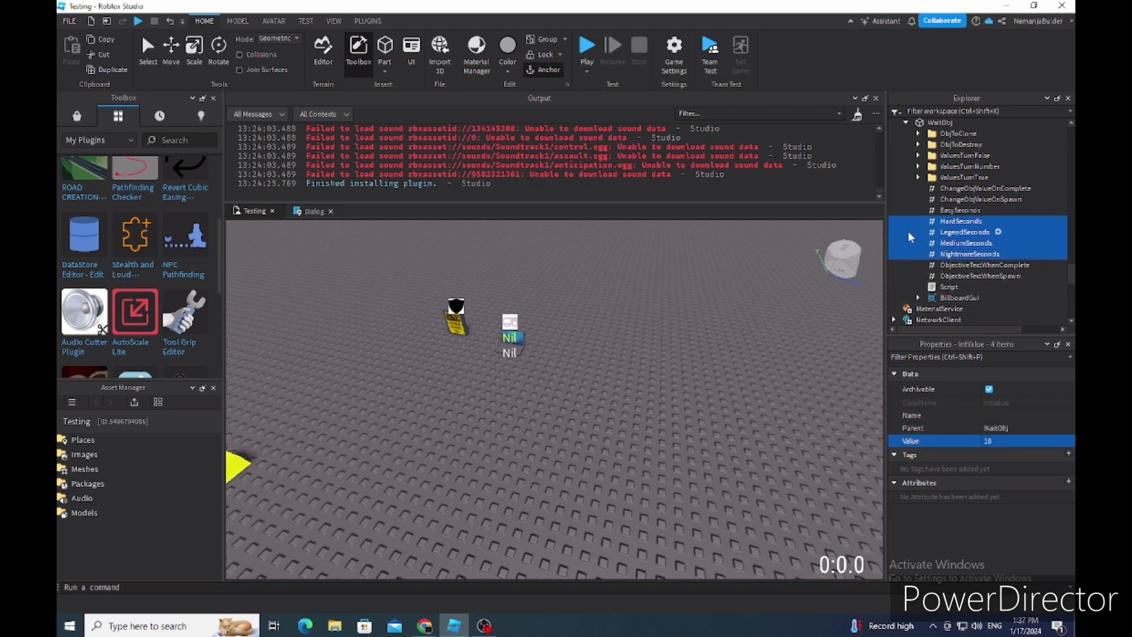
left_click(970, 232)
left_click(952, 254)
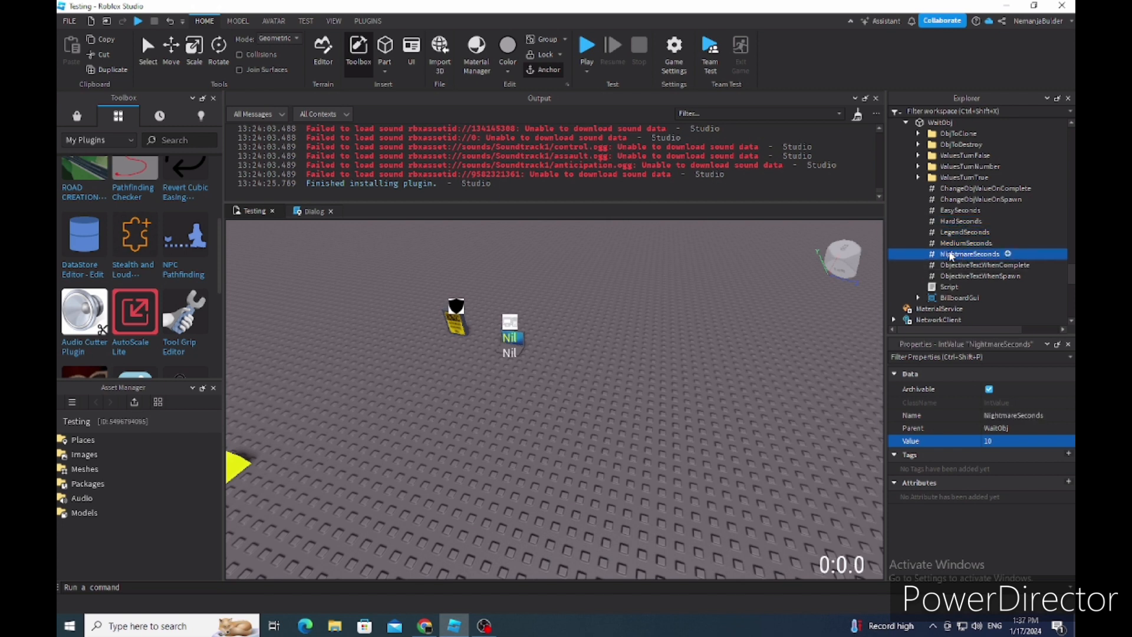
scroll(953, 212, "up", 1)
scroll(970, 226, "down", 1)
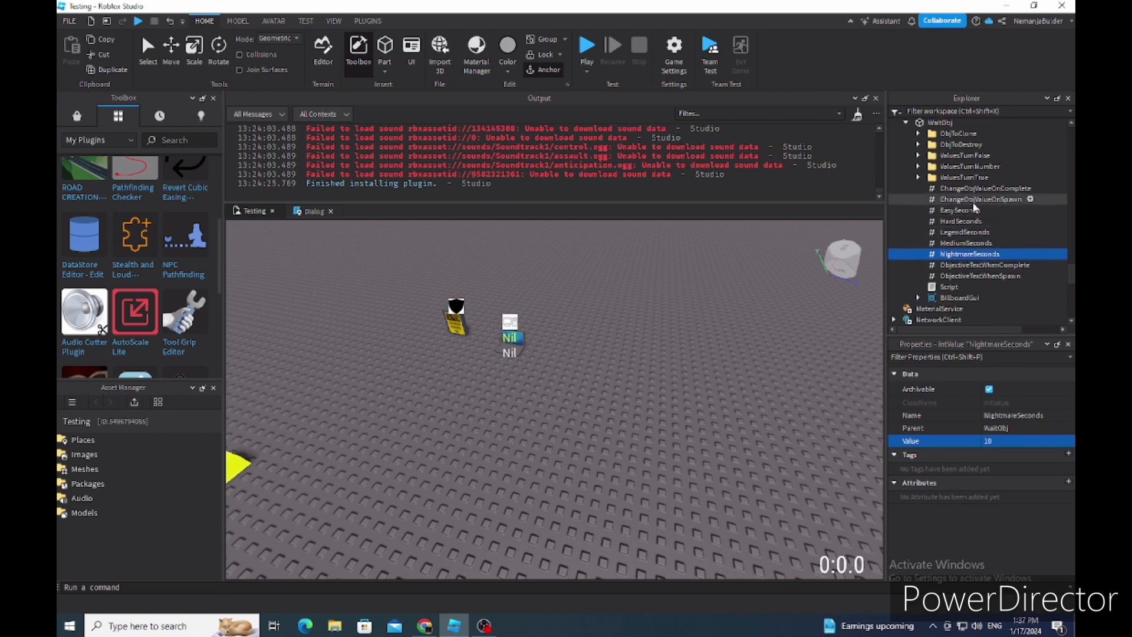
- Set WaitObj's ObjectiveTextWhenSpawn value to "Wait for 10 seconds"
left_click(973, 201)
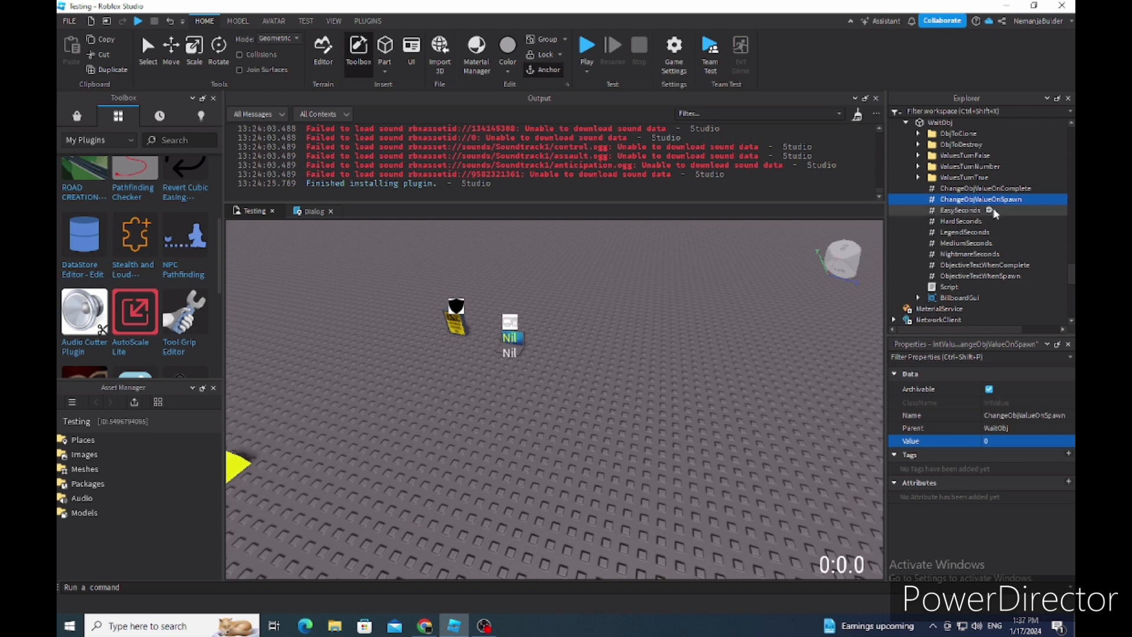
left_click(990, 276)
left_click(994, 441)
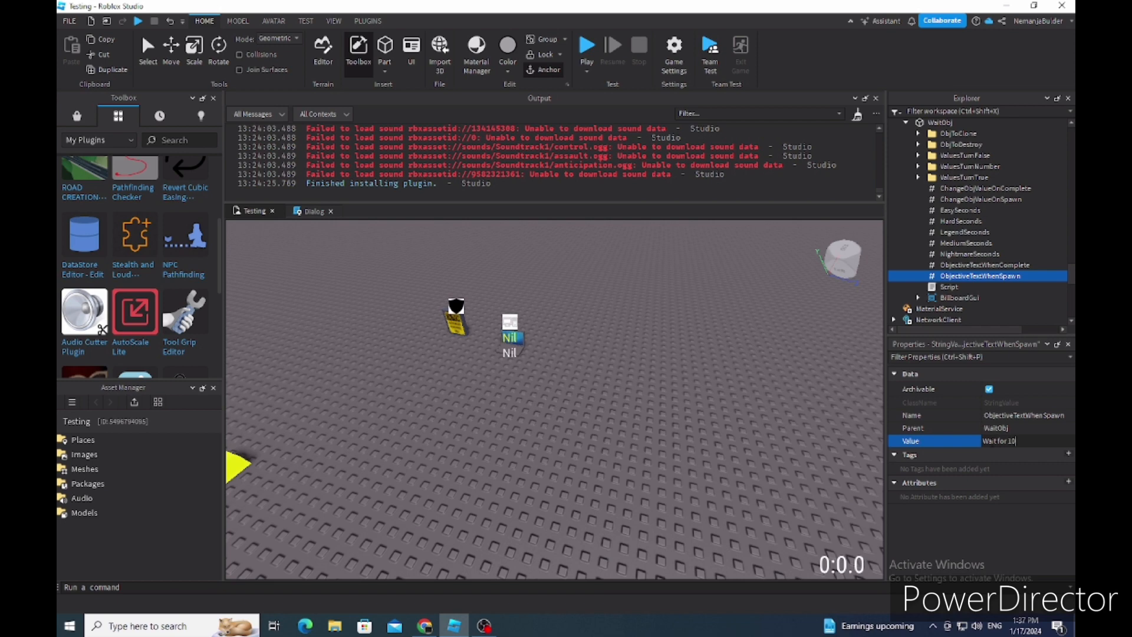
type("Wait for 10 seconds")
key("Return")
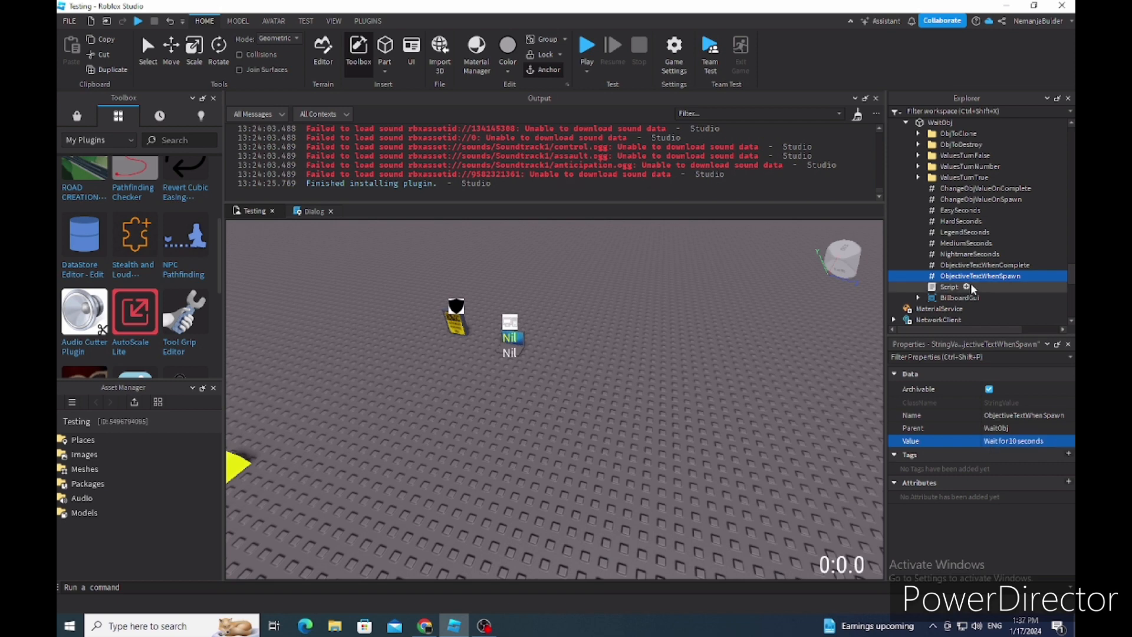
- Select PointObj in the scene and check its ChangeObjValueOnComplete value
scroll(971, 284, "up", 1)
right_click_drag(536, 307, 416, 302)
scroll(417, 302, "up", 4)
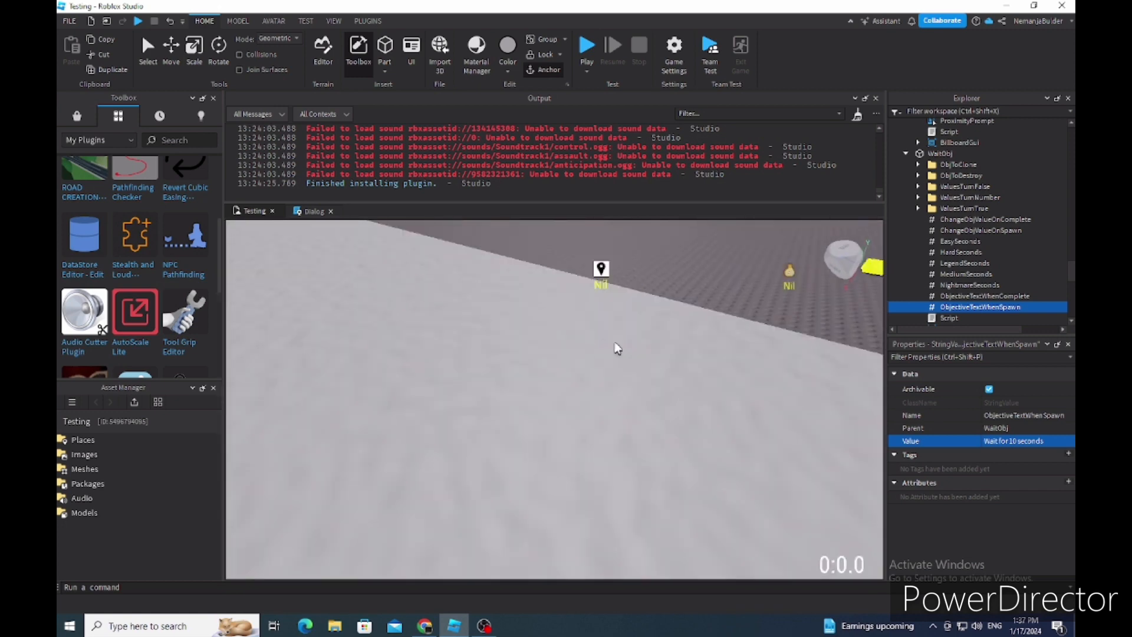
right_click_drag(613, 341, 610, 331)
left_click(171, 58)
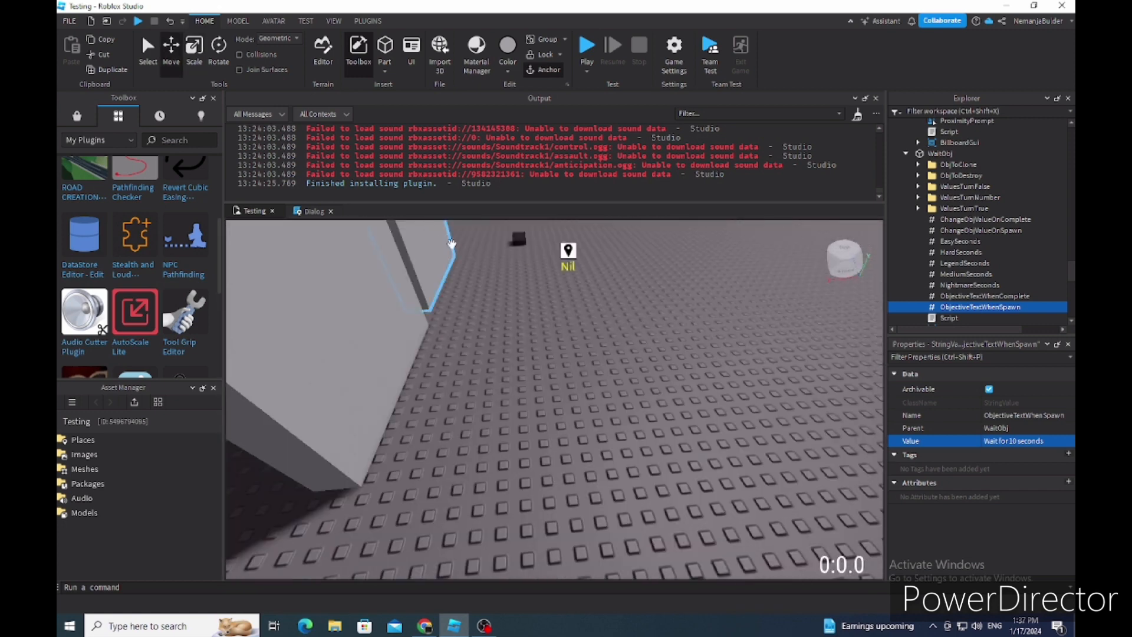
left_click(537, 292)
scroll(950, 183, "down", 3)
scroll(952, 189, "up", 1)
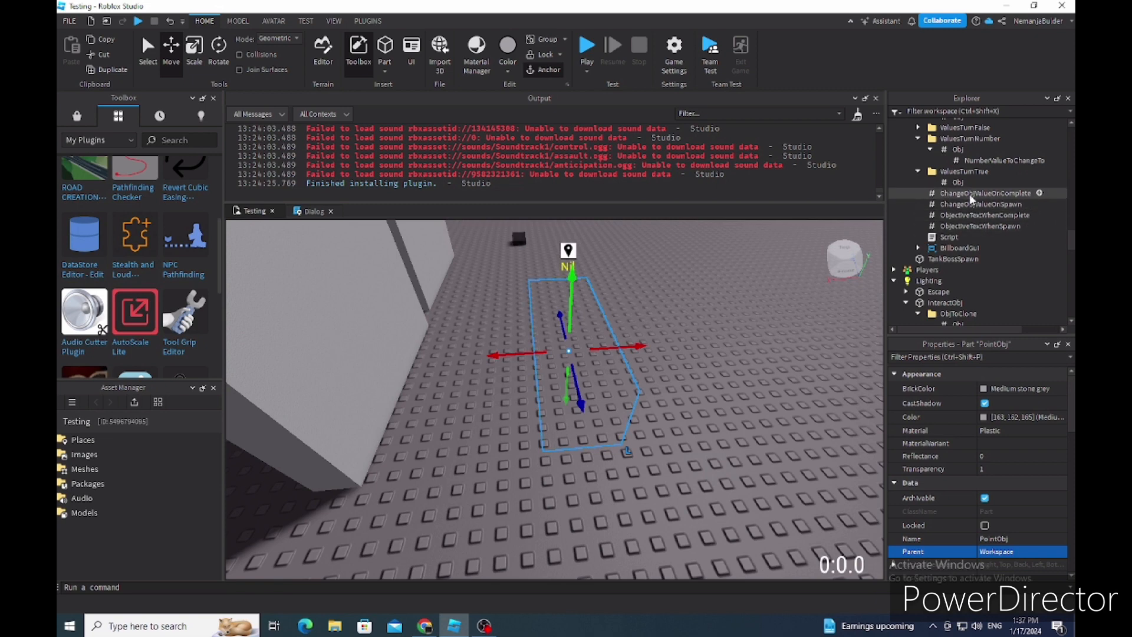
left_click(970, 193)
right_click_drag(619, 363, 620, 363)
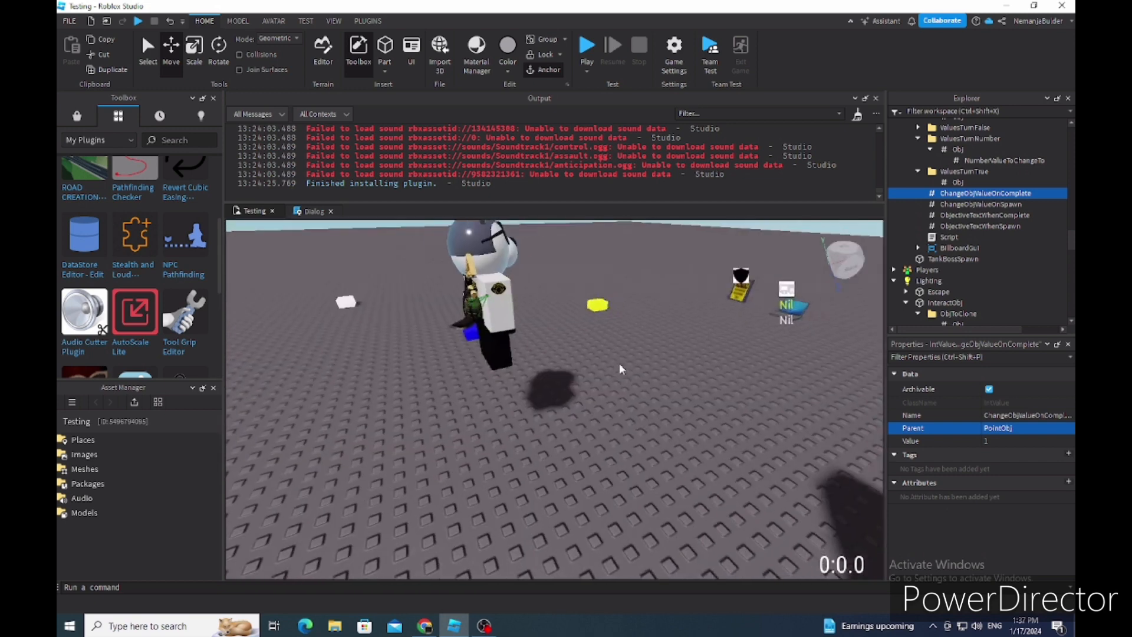
- Set InteractObj's ChangeObjValueOnComplete value to 2
key("w")
scroll(1065, 228, "down", 4)
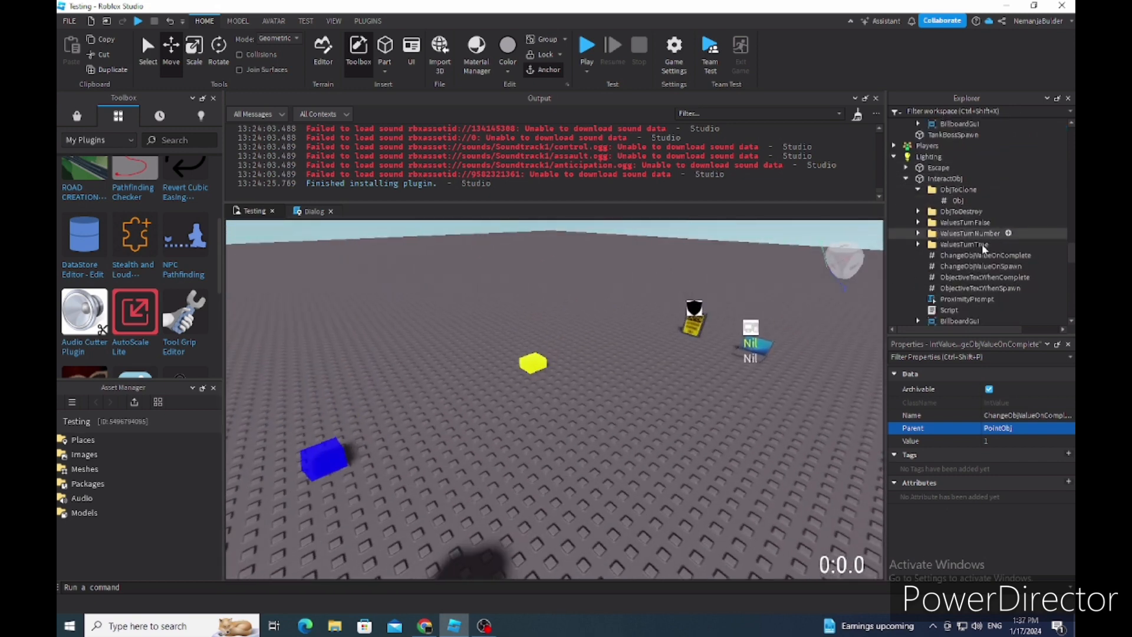
left_click(983, 257)
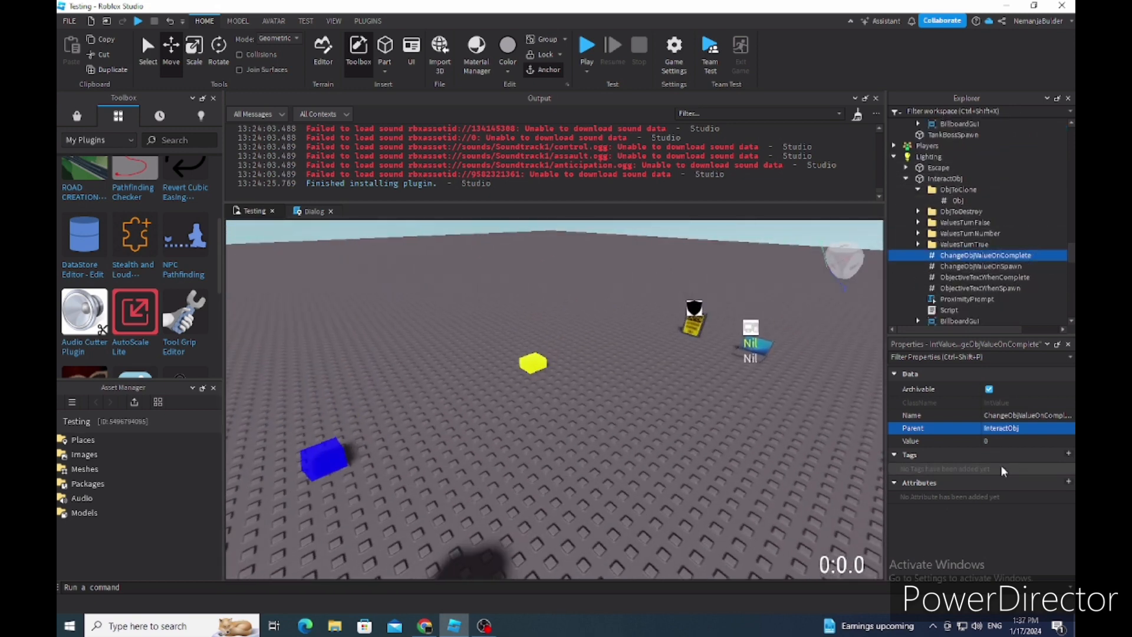
left_click(1007, 441)
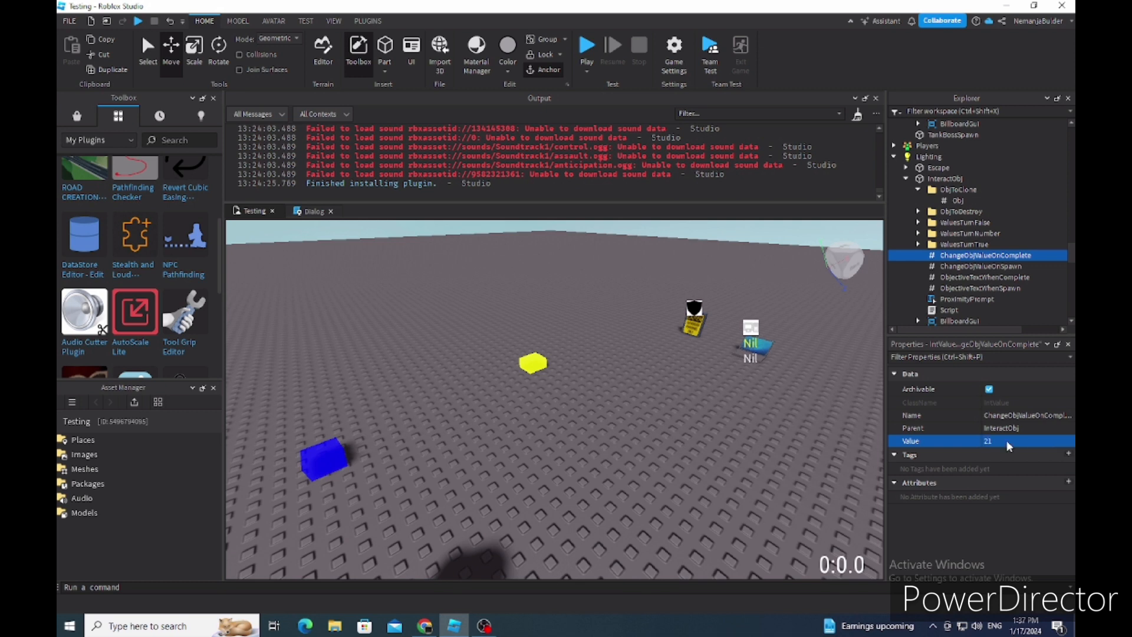
type("2")
key("Return")
- Open the Dialog script inside the Dialog GUI and examine the ObjectiveCount condition for objective 2
scroll(956, 224, "down", 10)
left_click(906, 184)
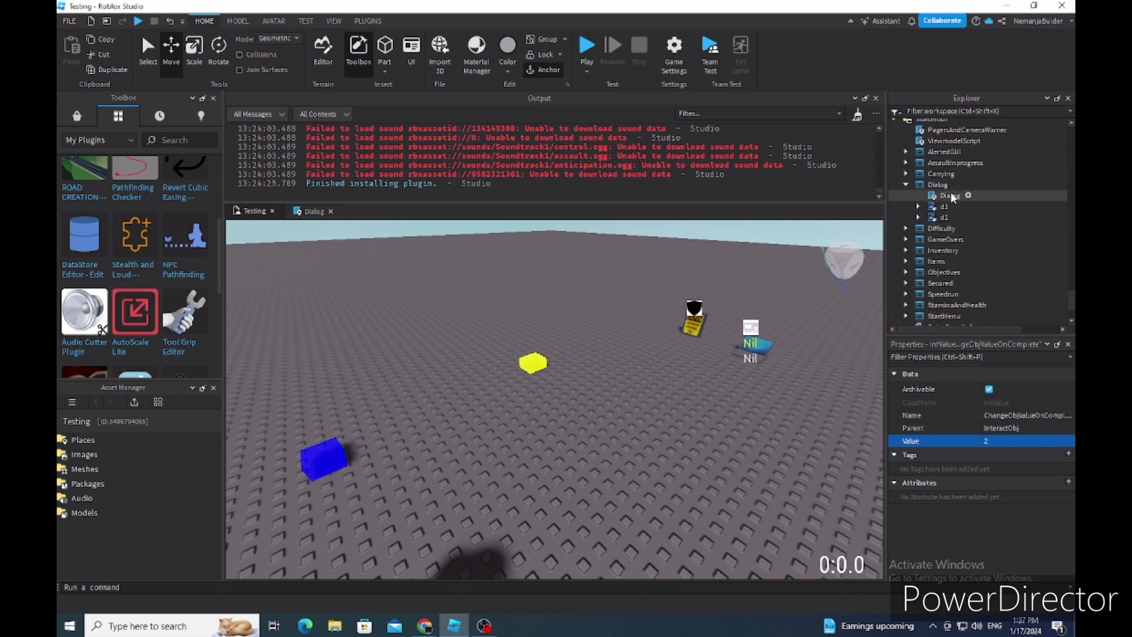
double_click(951, 196)
left_click_drag(325, 490, 266, 490)
left_click(471, 490)
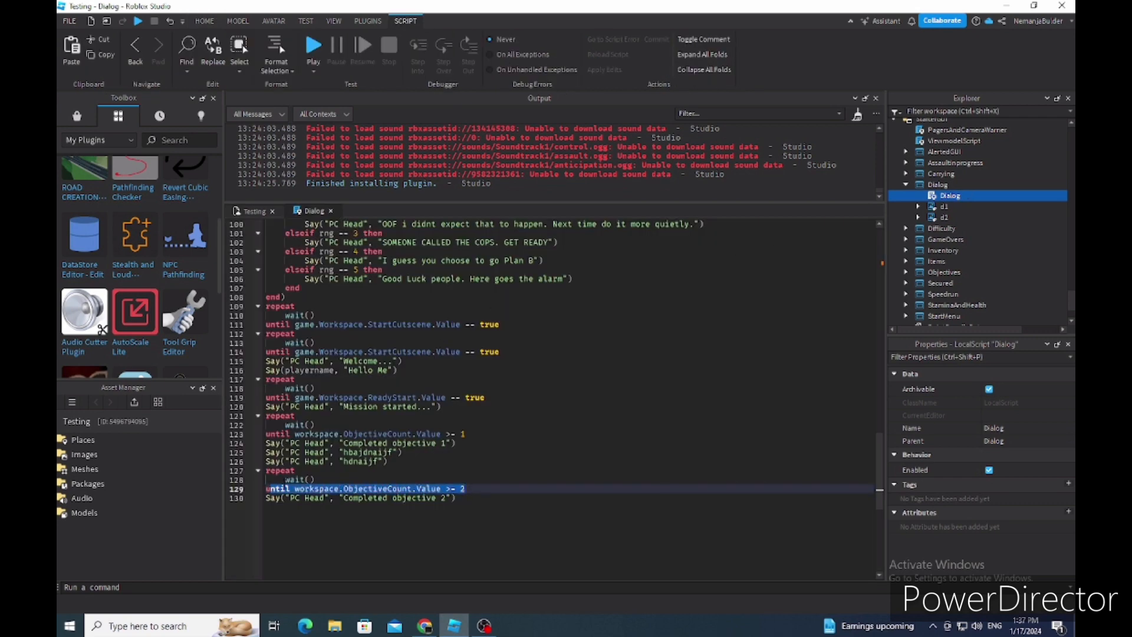
left_click(473, 489)
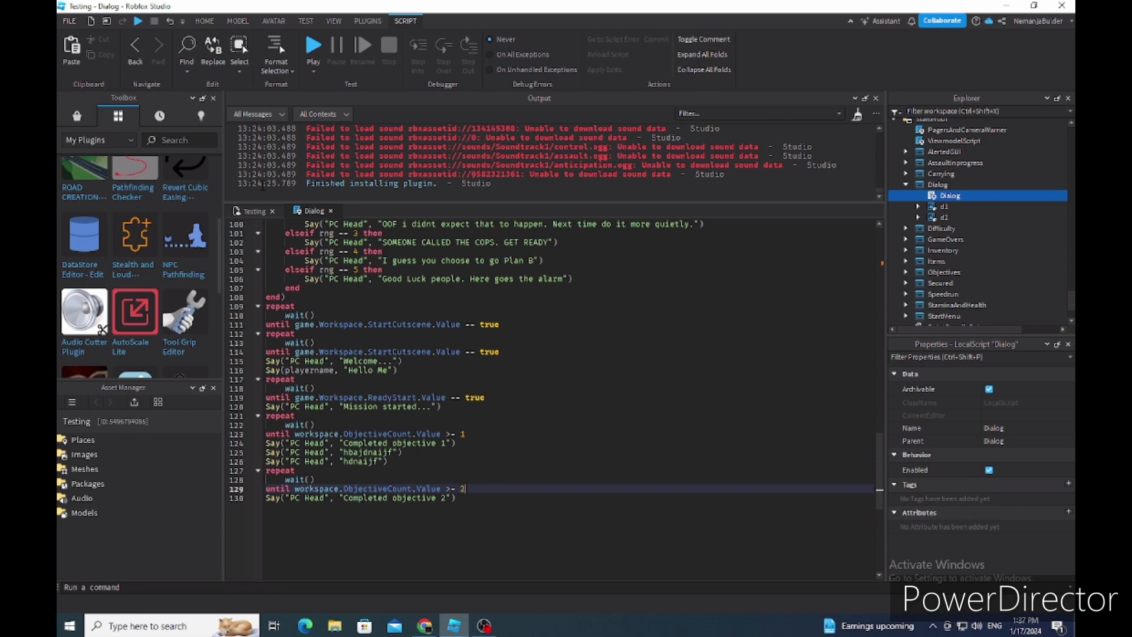
- Return to the Testing scene, expand WaitObj's ObjToClone folder and check InteractObj's clone target
left_click(244, 213)
scroll(920, 225, "up", 10)
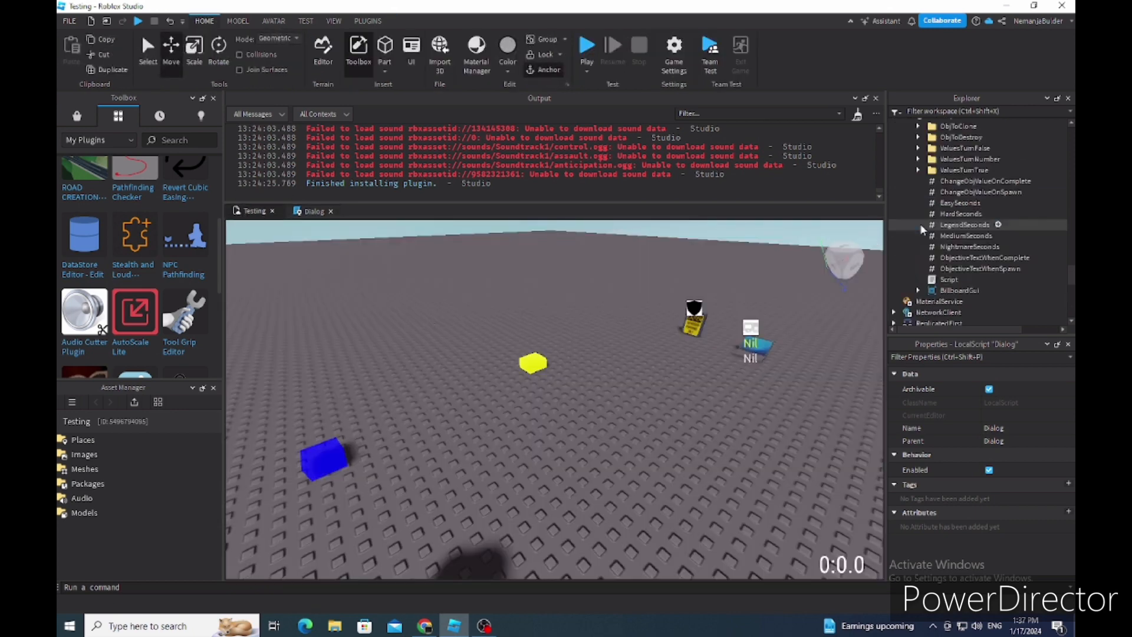
scroll(952, 250, "up", 4)
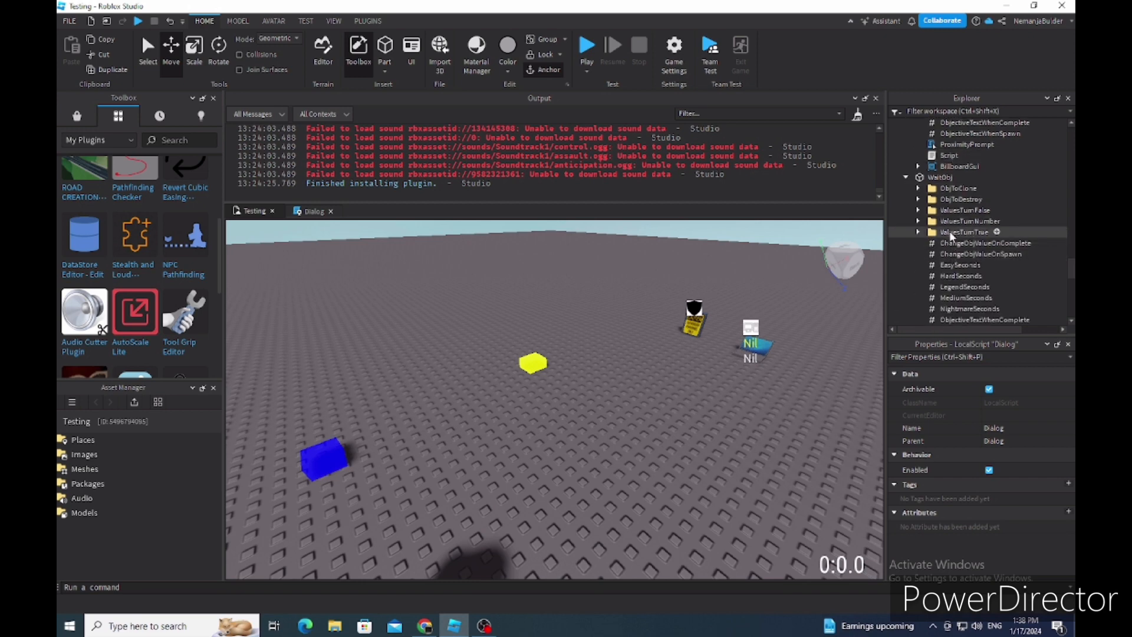
scroll(954, 243, "down", 4)
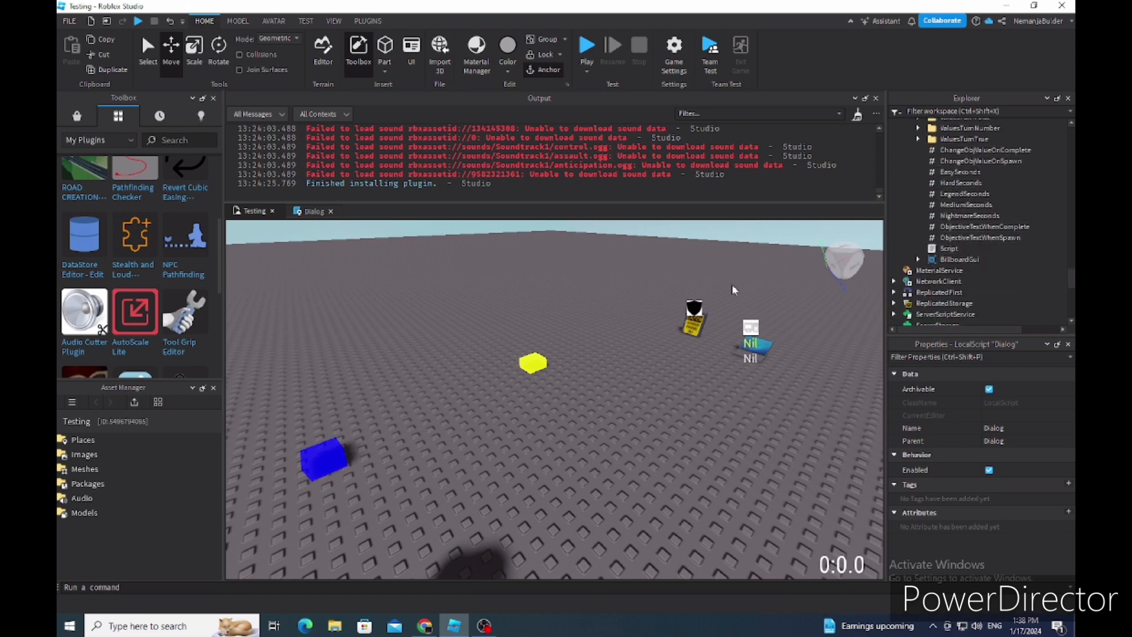
right_click_drag(732, 285, 740, 283)
scroll(955, 234, "up", 5)
scroll(972, 243, "down", 2)
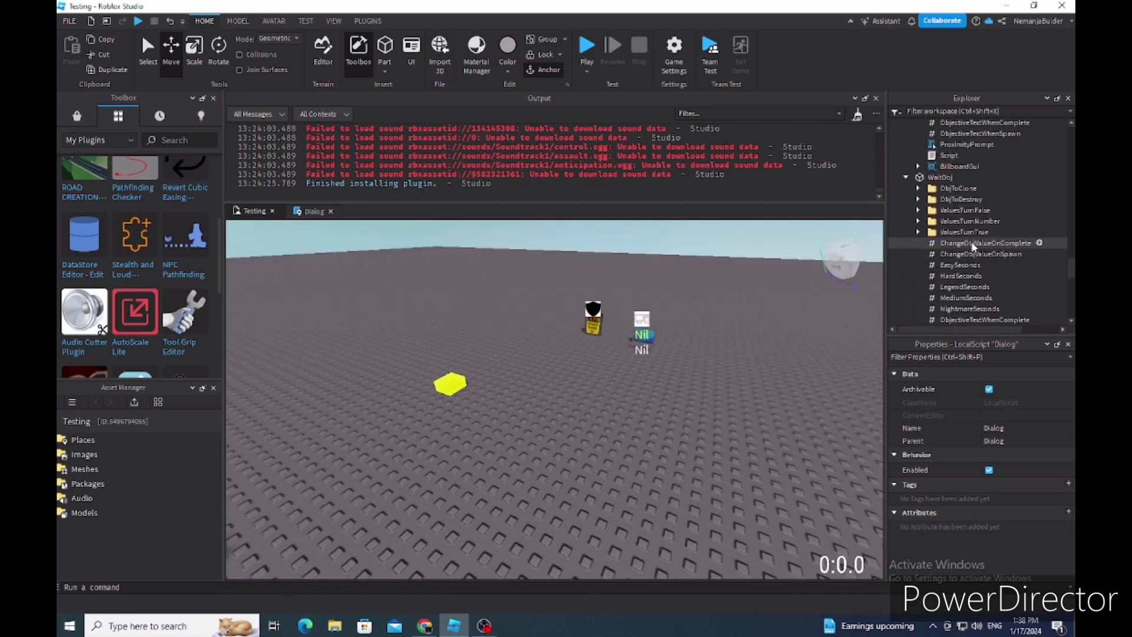
scroll(973, 246, "down", 2)
scroll(944, 250, "up", 4)
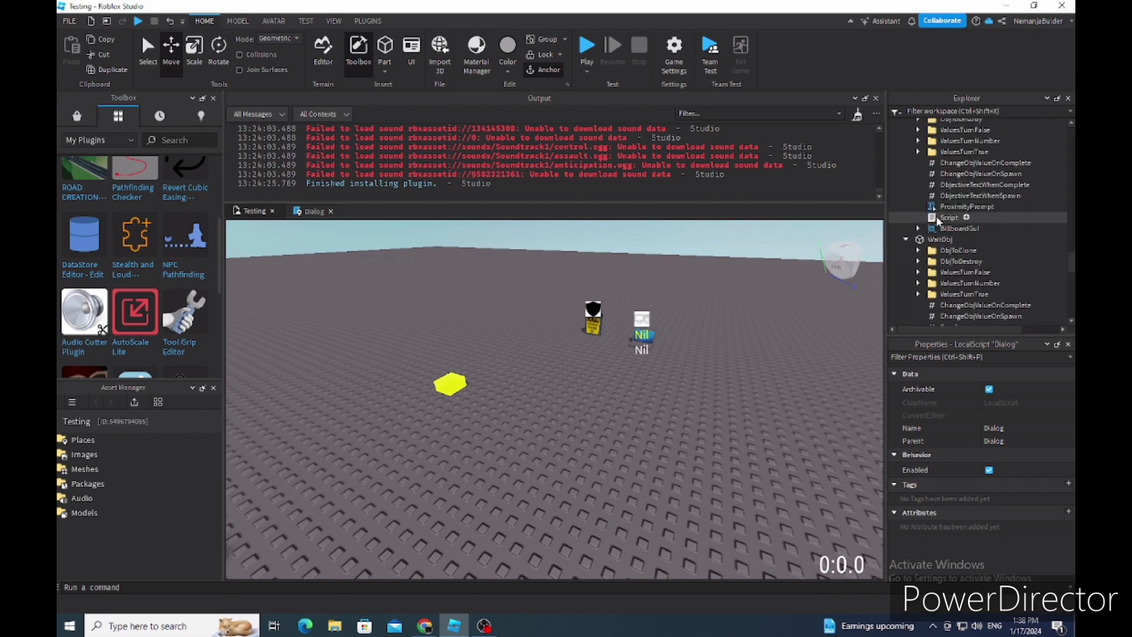
left_click(919, 251)
scroll(943, 248, "down", 2)
left_click(945, 201)
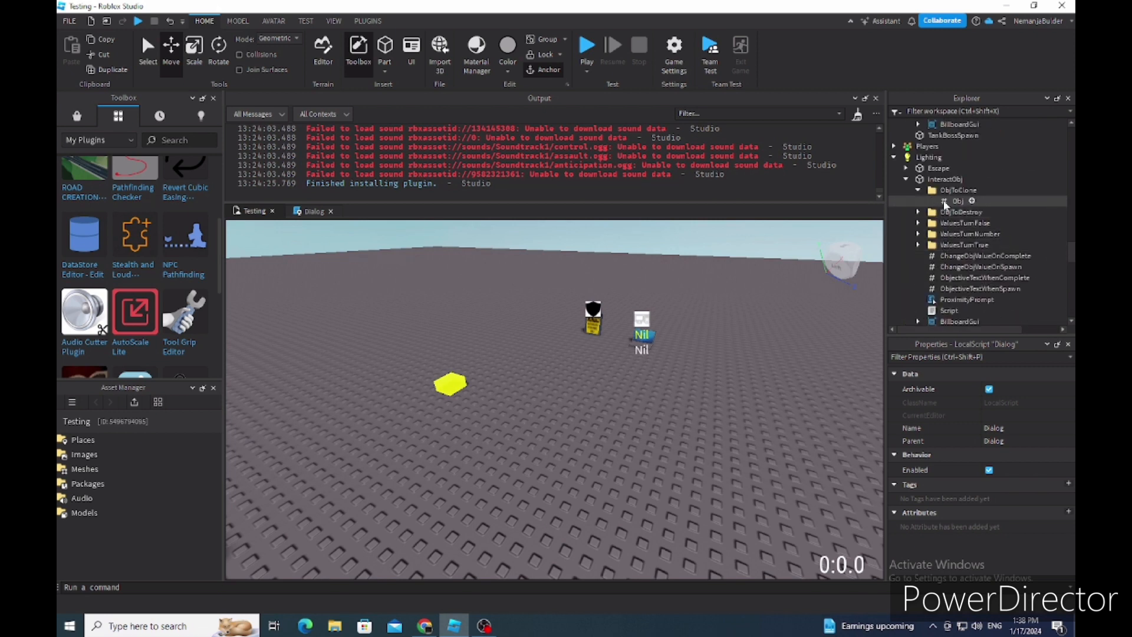
scroll(950, 203, "down", 3)
- Rename the WaitObj part in Lighting as Defend
left_click(938, 240)
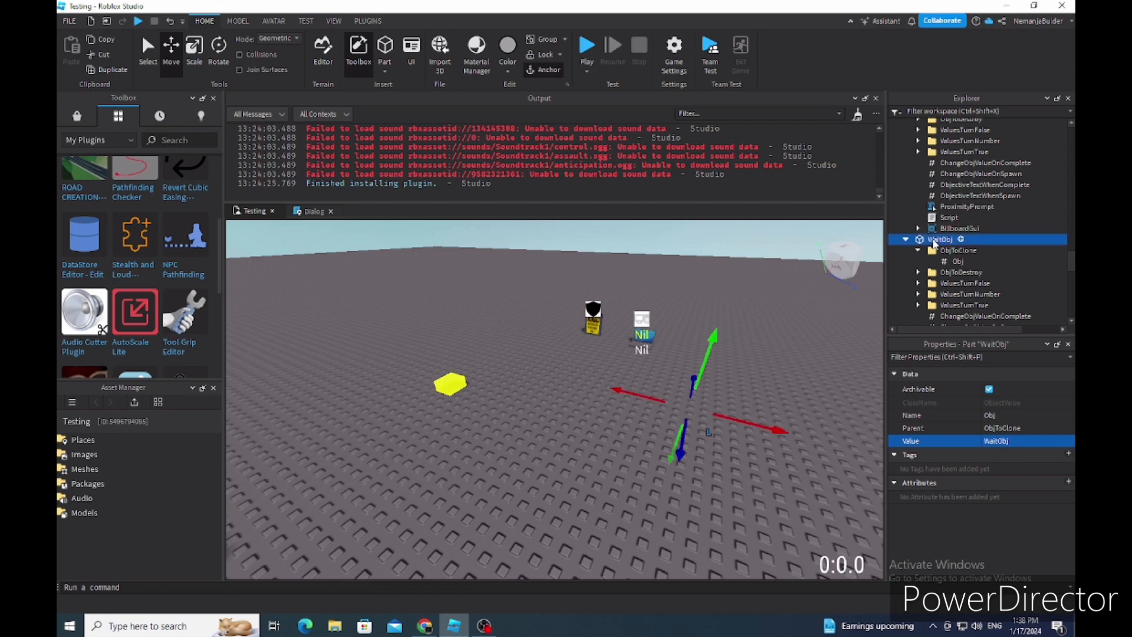
right_click(933, 241)
left_click(910, 110)
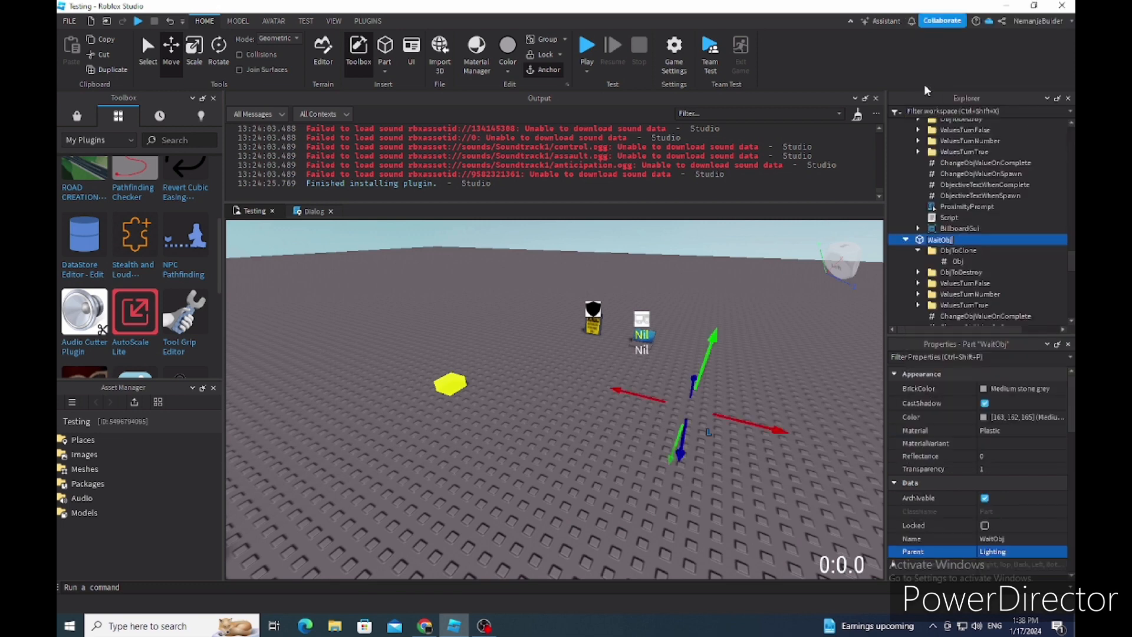
type("Defend")
key("Return")
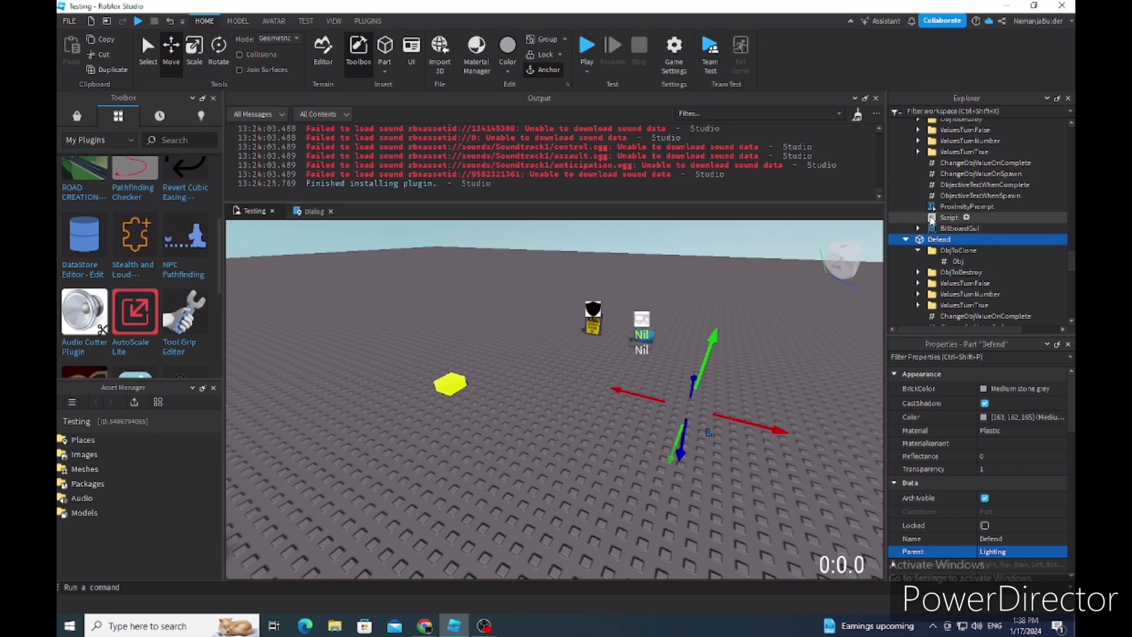
- Open the value of Obj in Defend's ObjToClone folder for picking a target, and look through the candidate objects
scroll(939, 207, "up", 1)
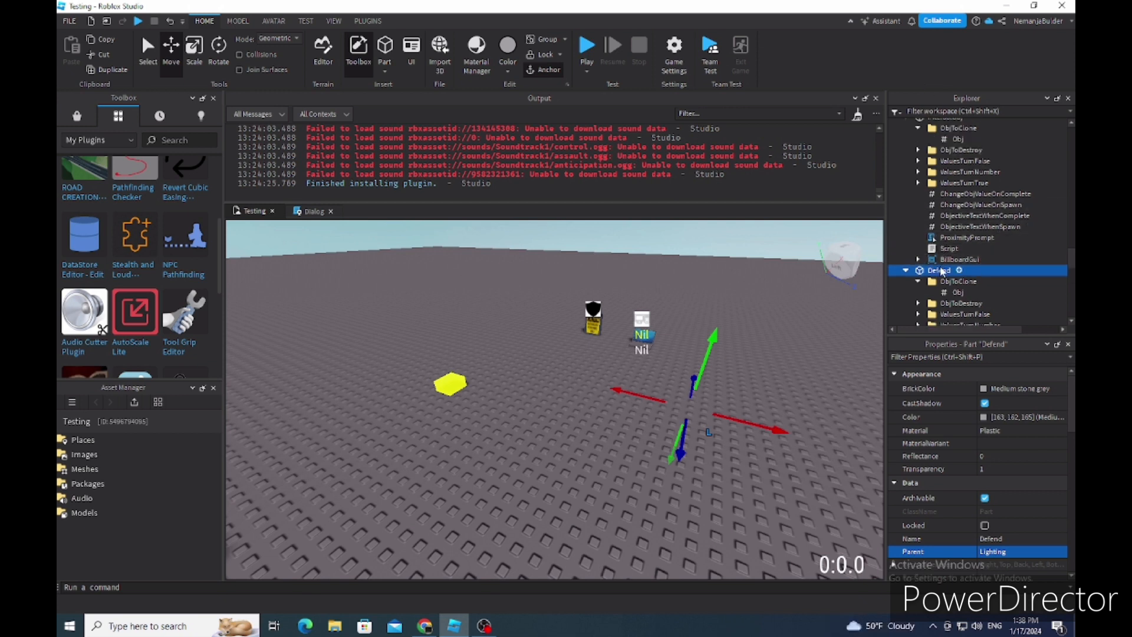
scroll(956, 213, "down", 2)
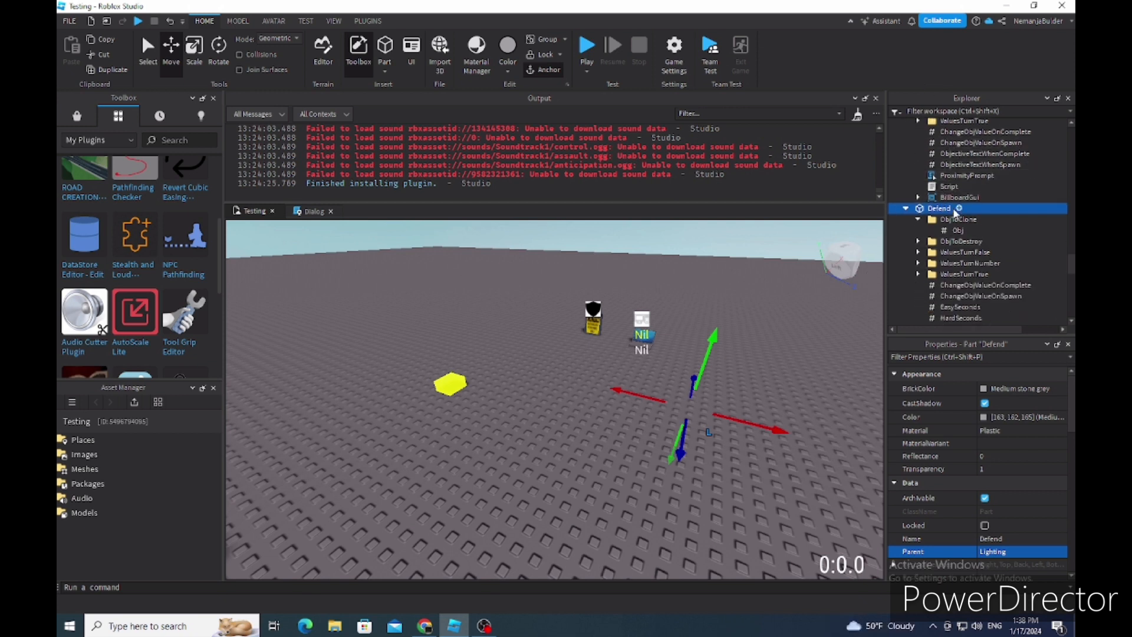
left_click(955, 231)
left_click(998, 441)
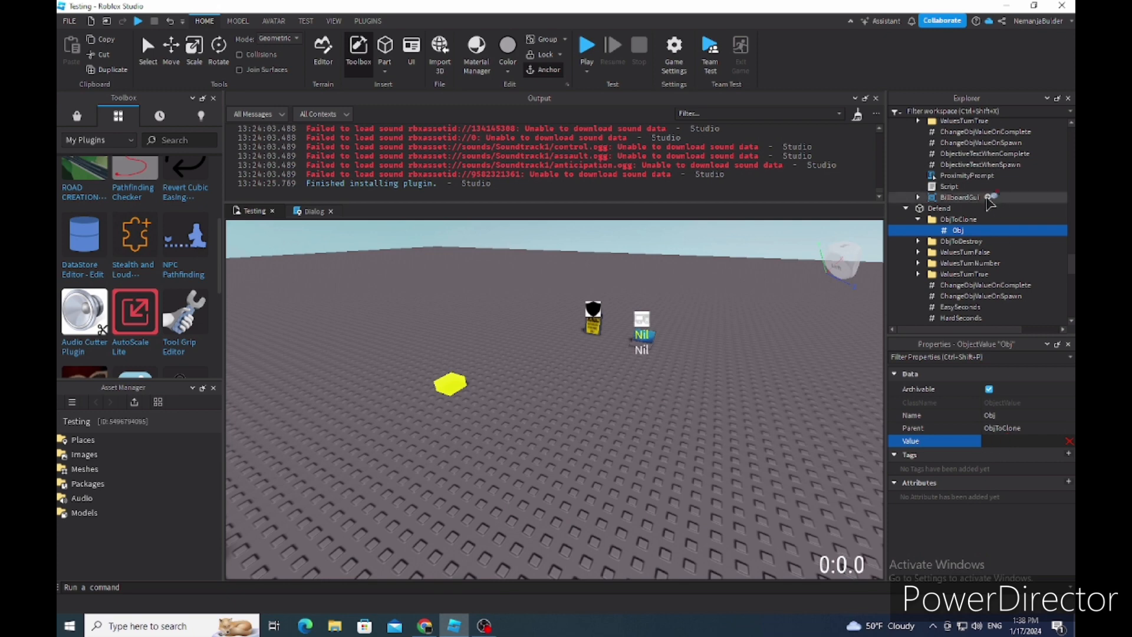
scroll(967, 235, "up", 5)
scroll(968, 234, "up", 1)
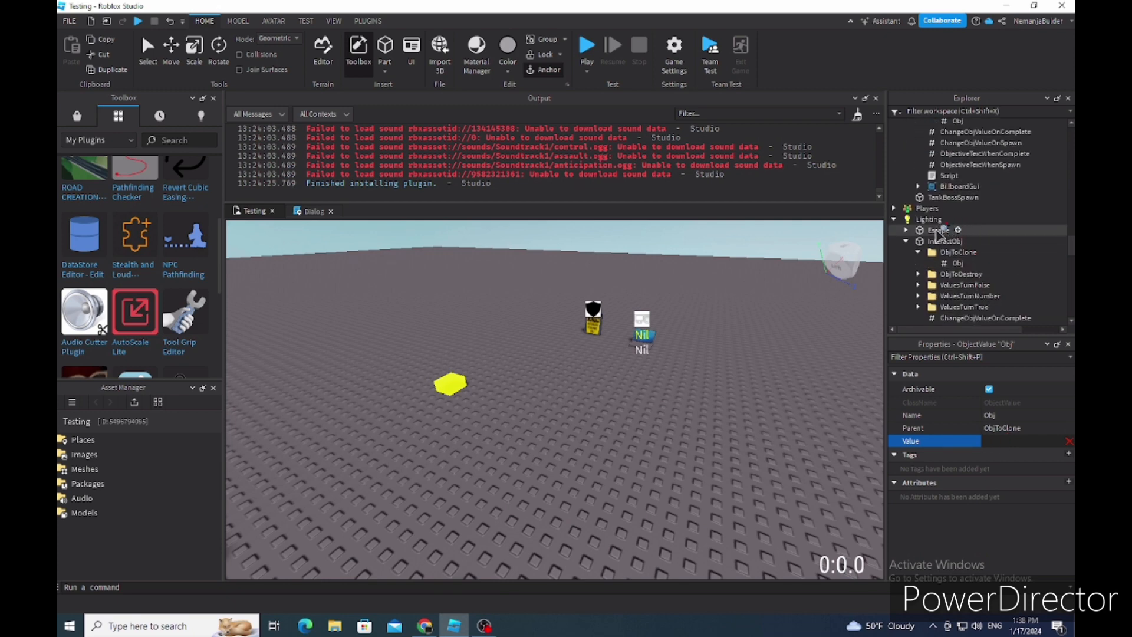
- Select the DropMoney part in the scene, expand it and check its ShowObjectiveCount value
right_click_drag(654, 305, 617, 307)
left_click(151, 54)
left_click(469, 296)
right_click_drag(482, 301, 515, 338)
key("w")
key("s")
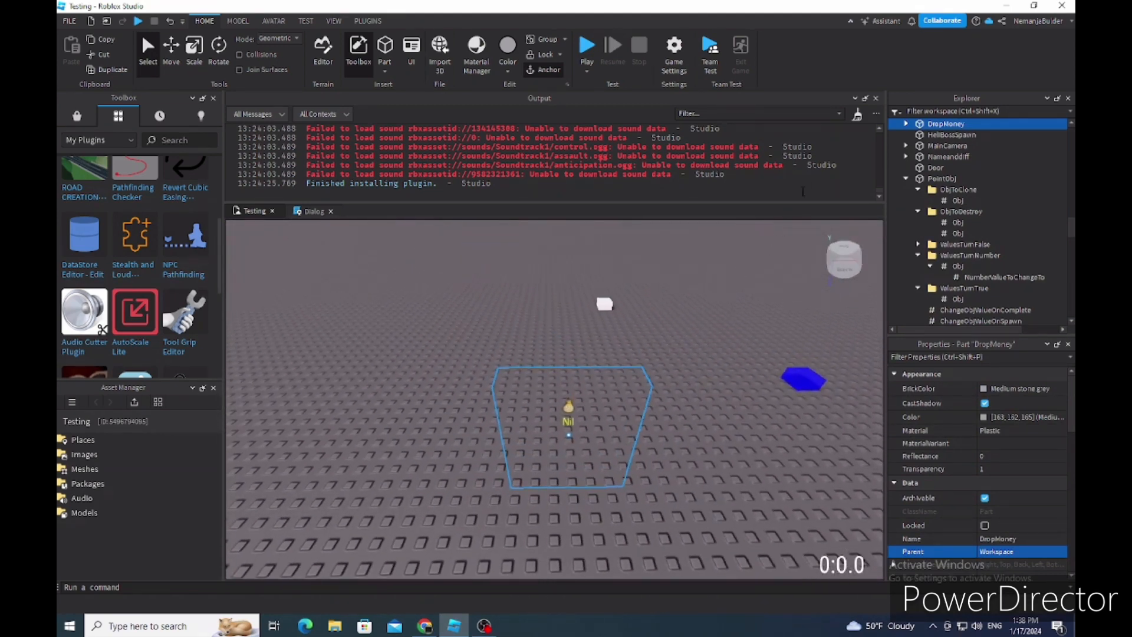
left_click(906, 123)
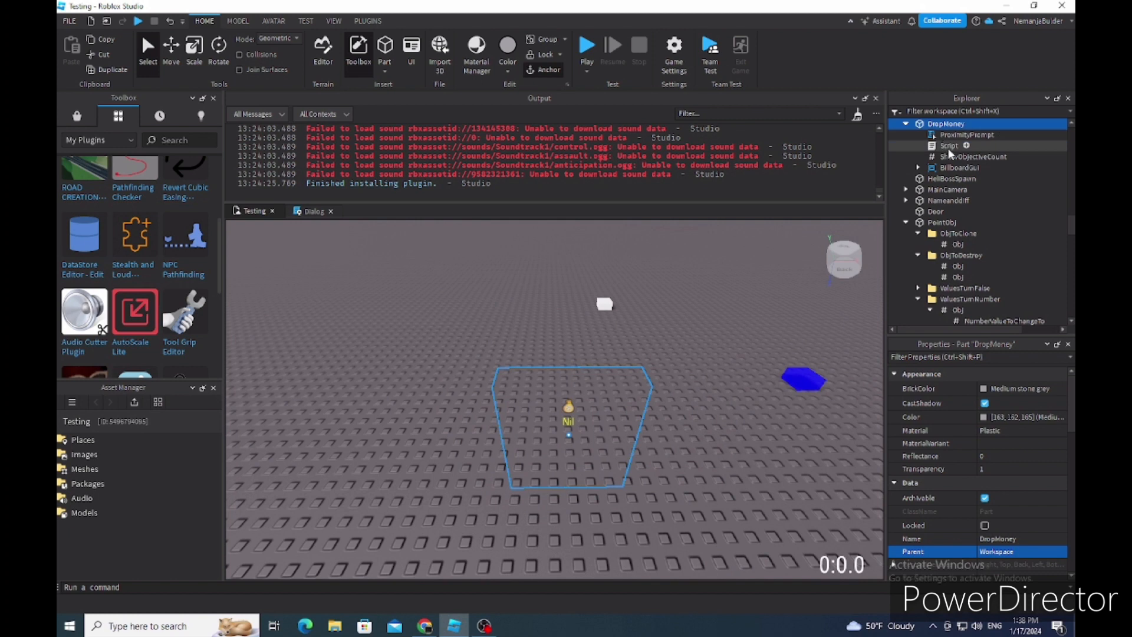
left_click(972, 157)
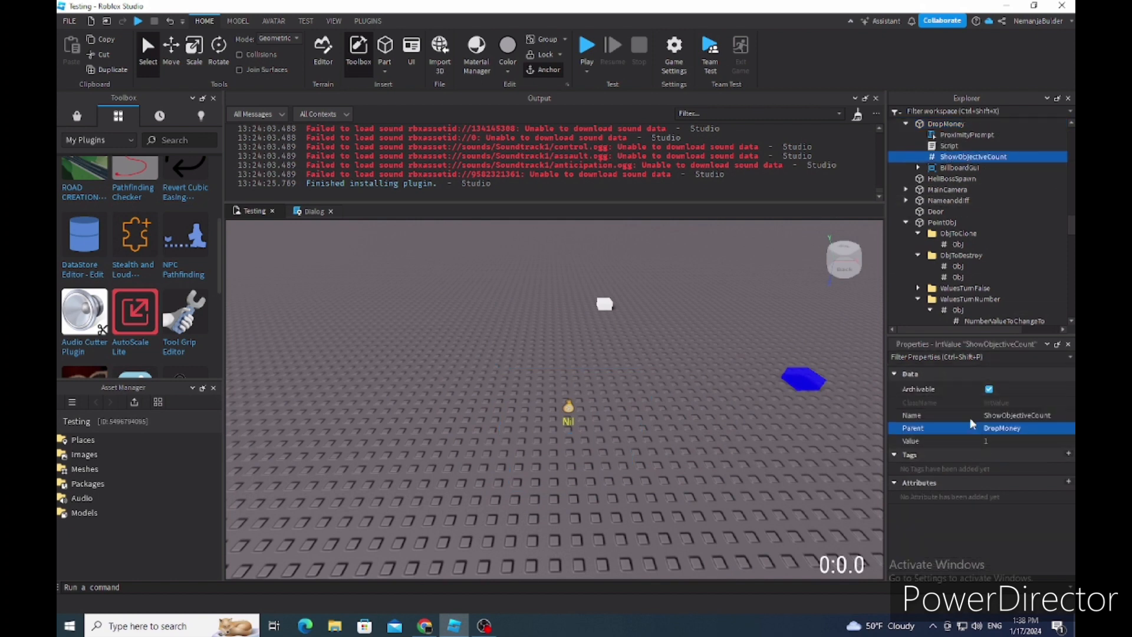
- Reselect DropMoney in the scene and set its ShowObjectiveCount value to 1
left_click(681, 443)
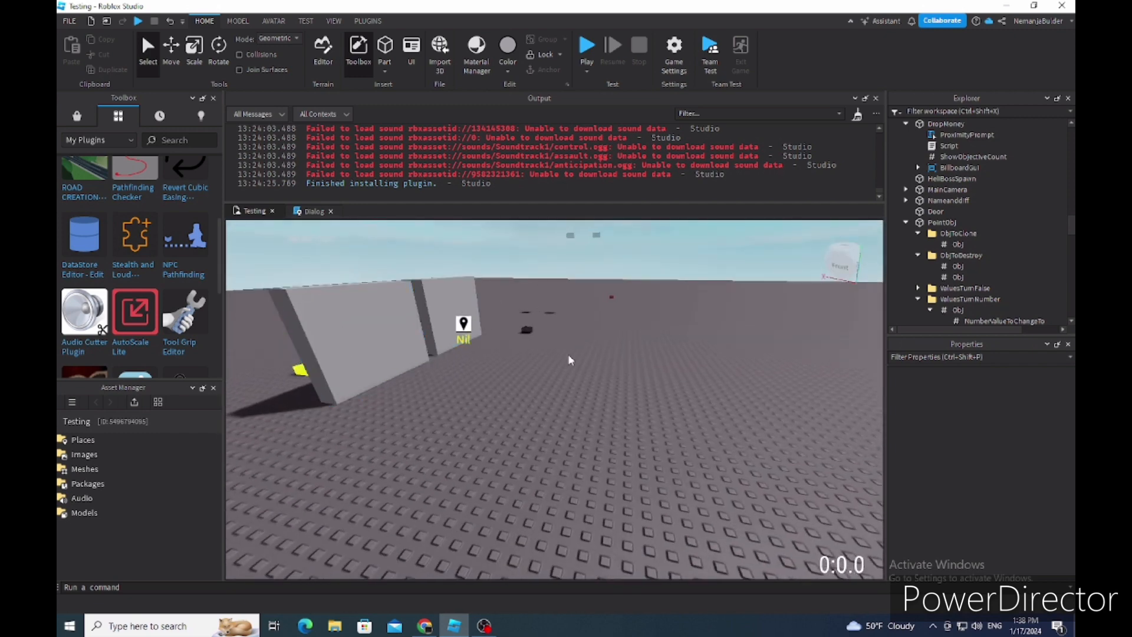
right_click_drag(459, 347, 471, 348)
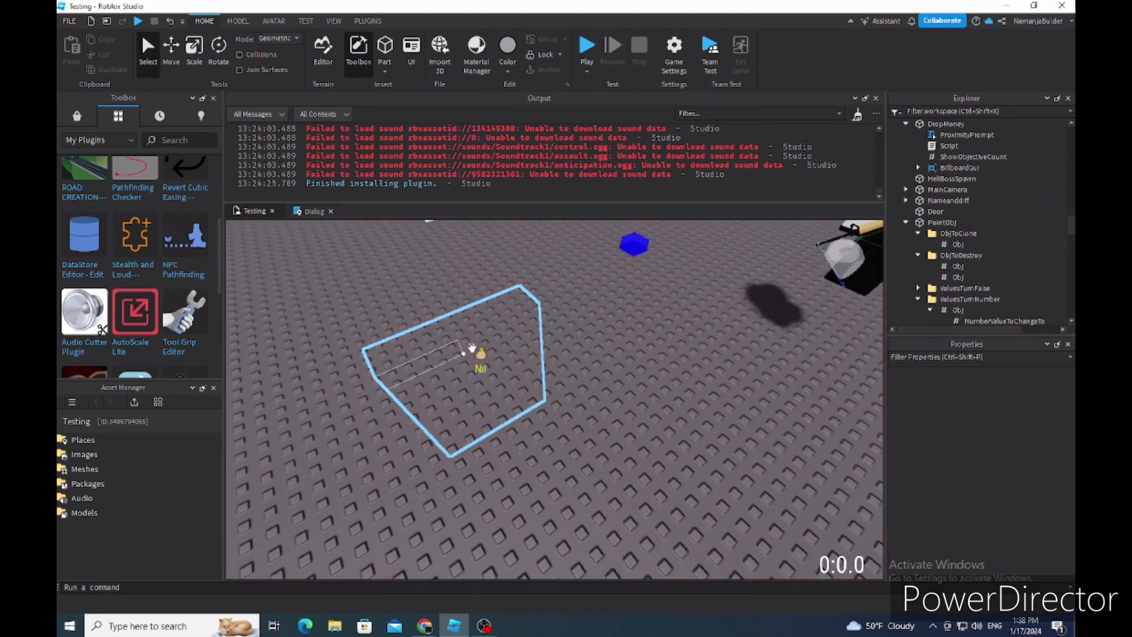
left_click(470, 367)
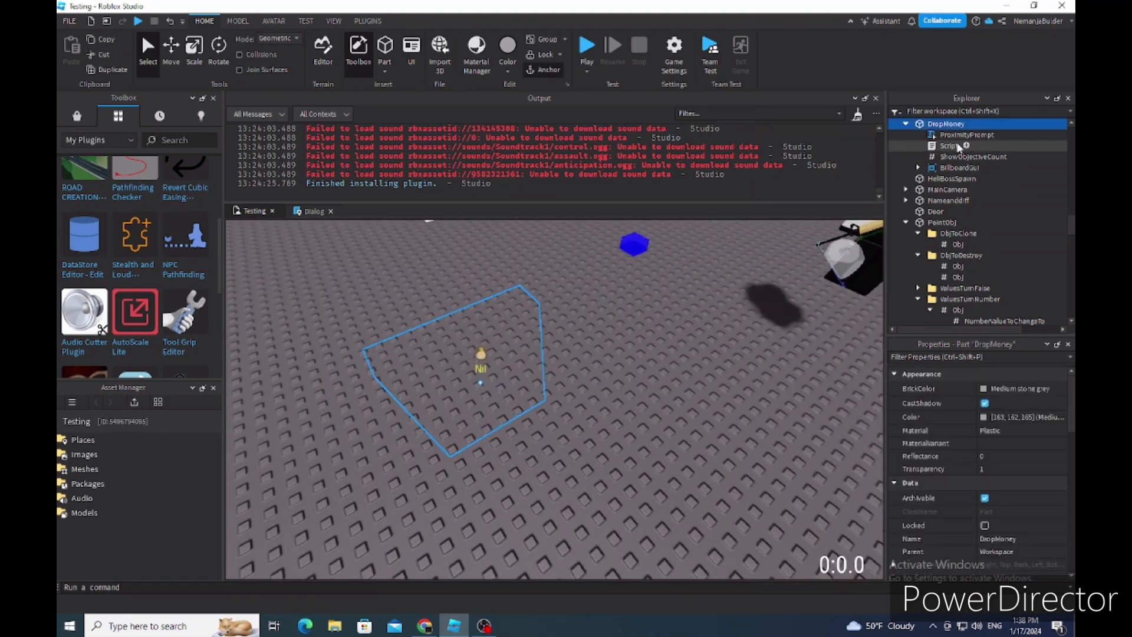
right_click_drag(549, 323, 537, 342)
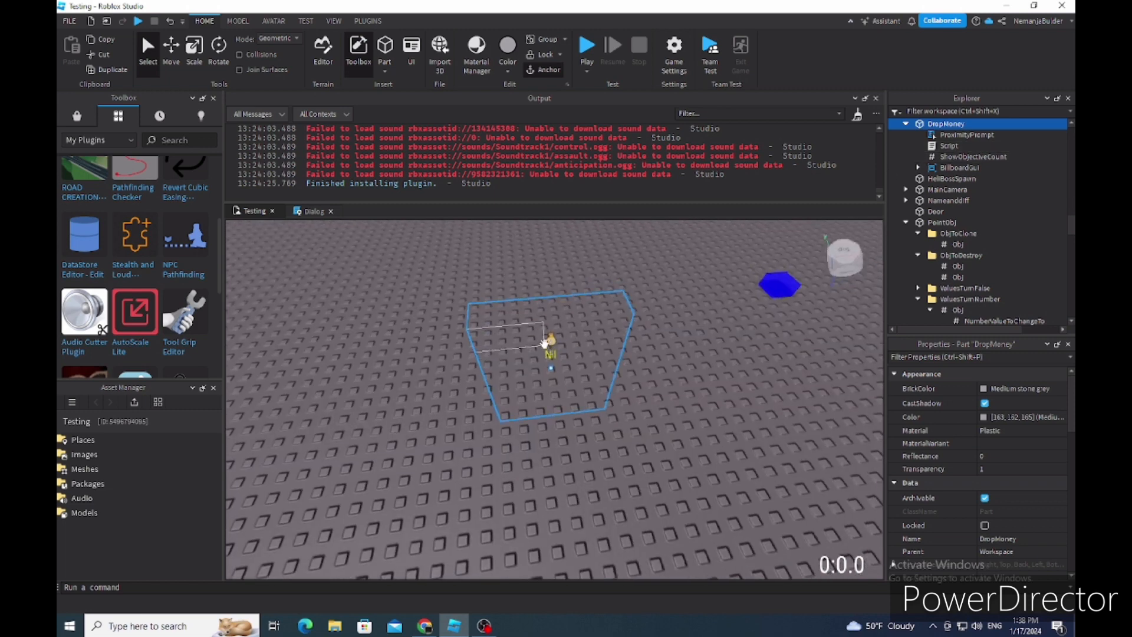
left_click(964, 155)
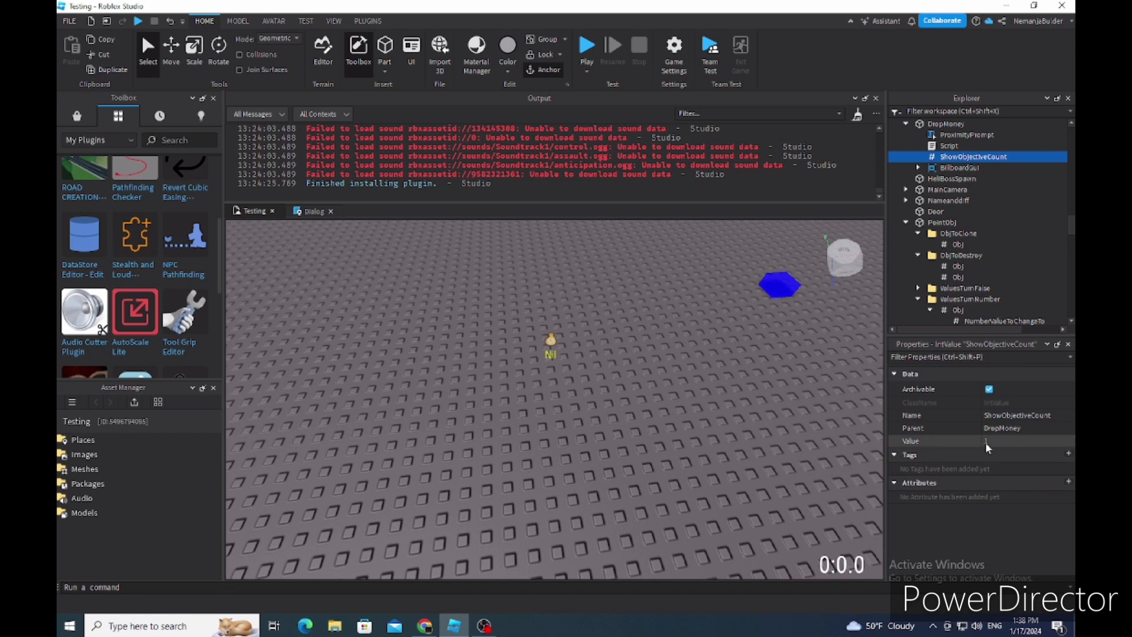
left_click(986, 441)
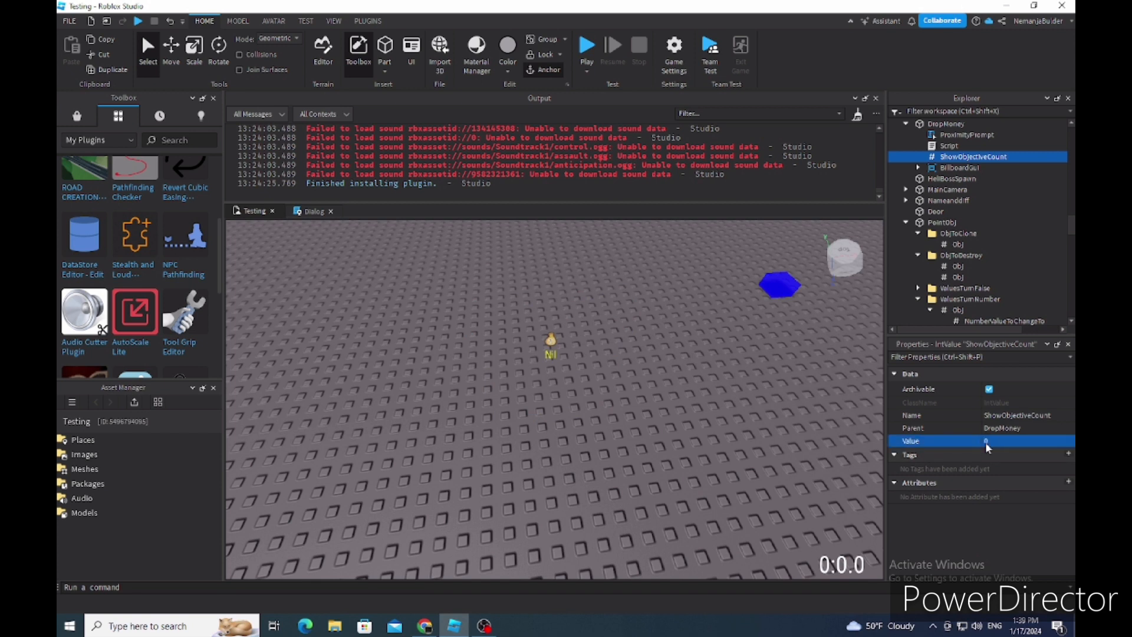
type("12")
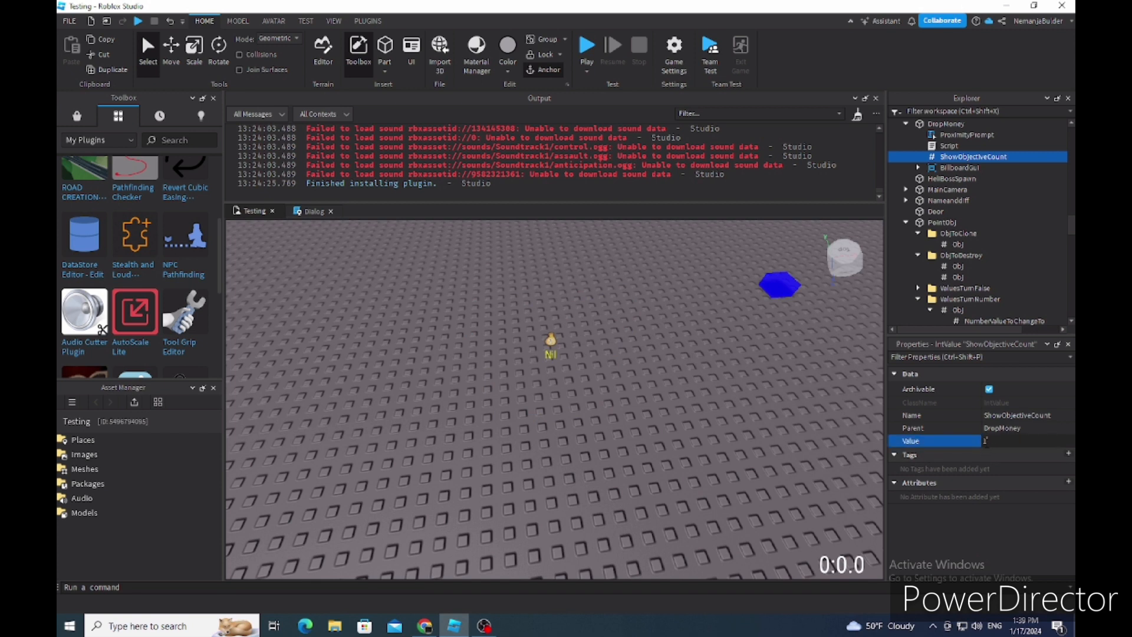
left_click(633, 342)
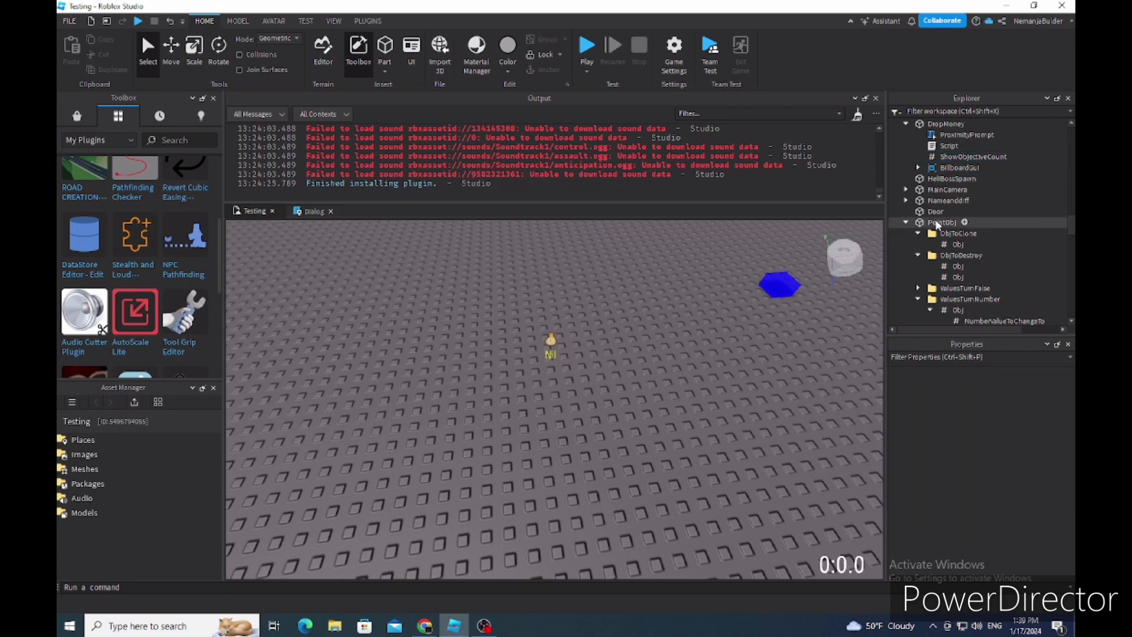
- Check the ObjectiveCount value in Workspace, and focus the view on the DropMoney part
scroll(938, 226, "down", 5)
left_click(934, 214)
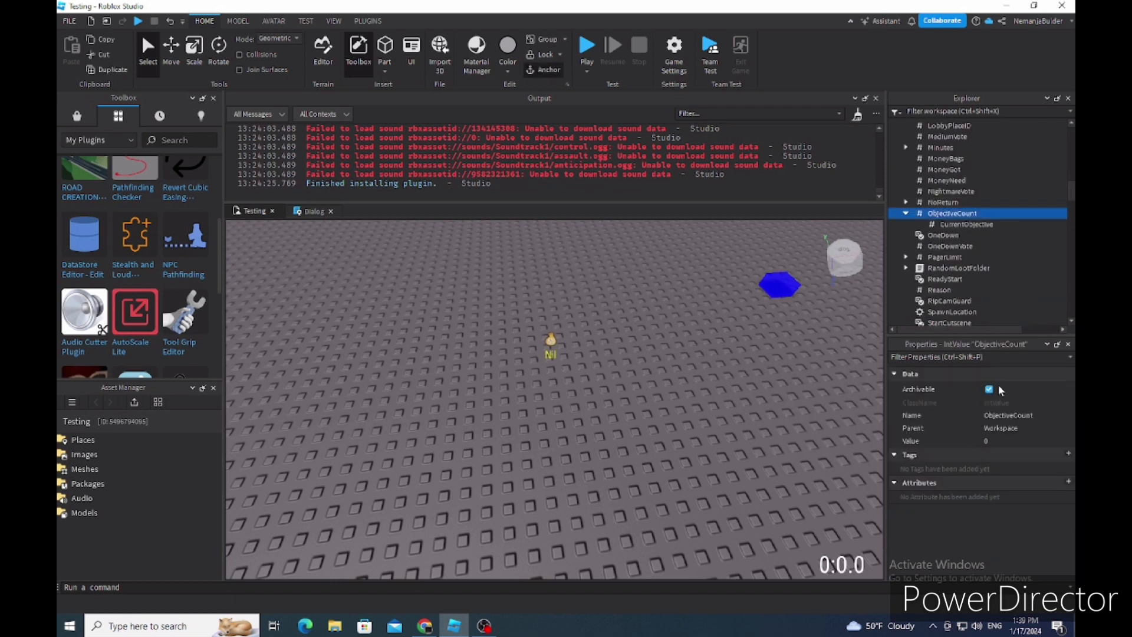
scroll(935, 196, "up", 5)
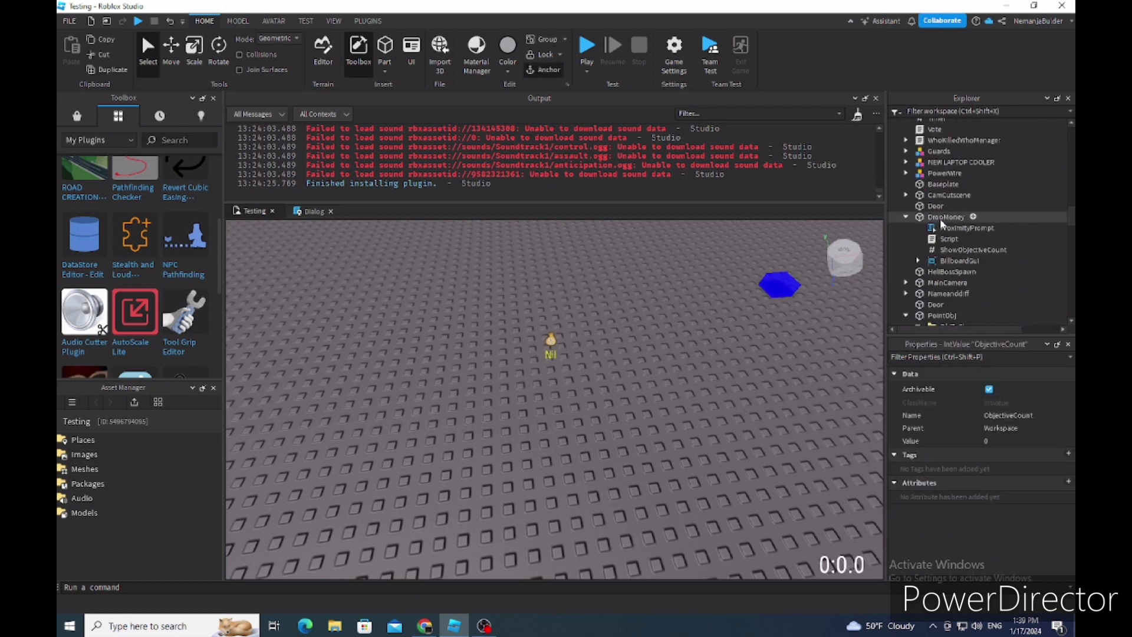
left_click(942, 218)
key("f")
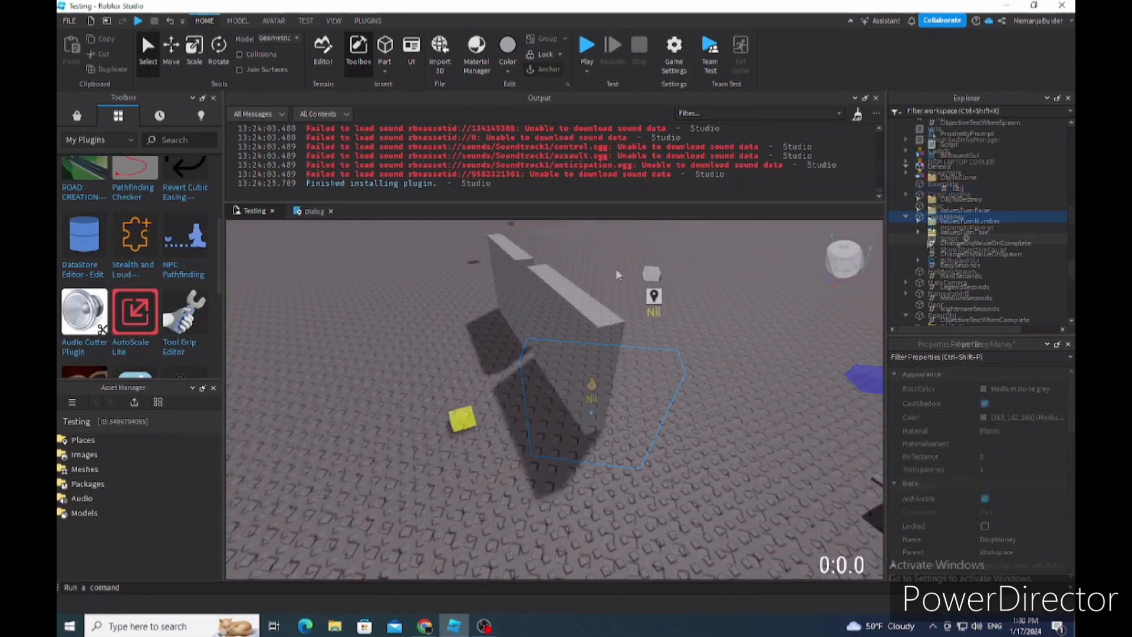
- Select the BonusROBUX loot mesh in the scene and examine its place in the Loots folder
key("w")
mouse_move(614, 273)
right_mouse_down()
mouse_move(626, 277)
mouse_move(613, 273)
right_mouse_up()
scroll(614, 277, "down", 4)
scroll(605, 406, "down", 3)
right_click_drag(605, 406, 590, 409)
left_click(590, 409)
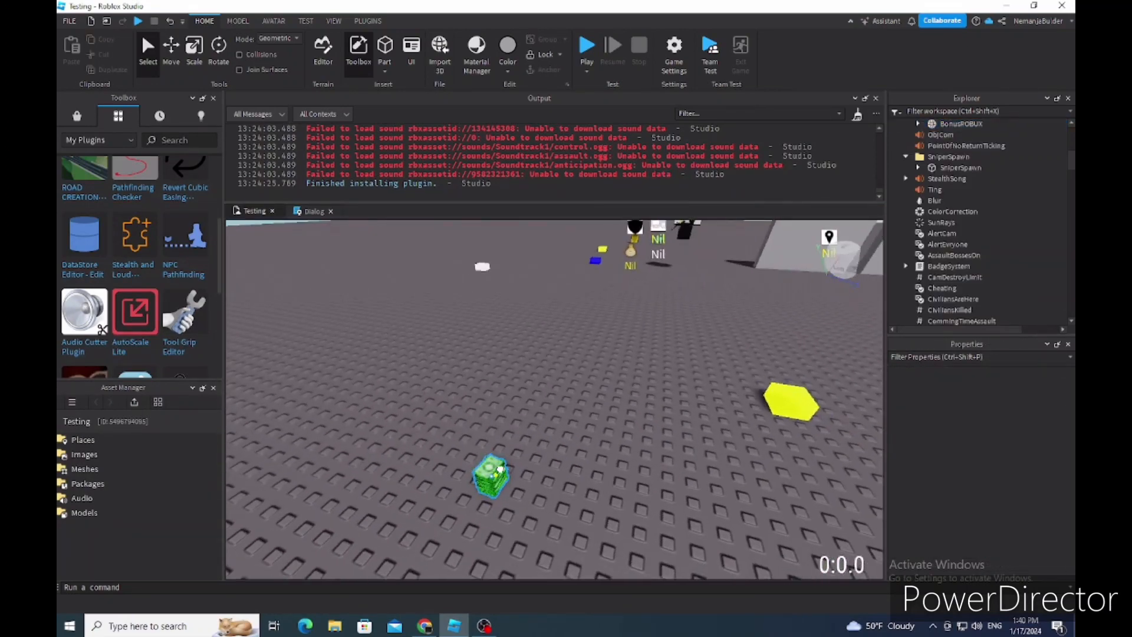
left_click(500, 470)
right_click_drag(501, 470, 514, 460)
scroll(993, 234, "down", 2)
scroll(993, 233, "up", 4)
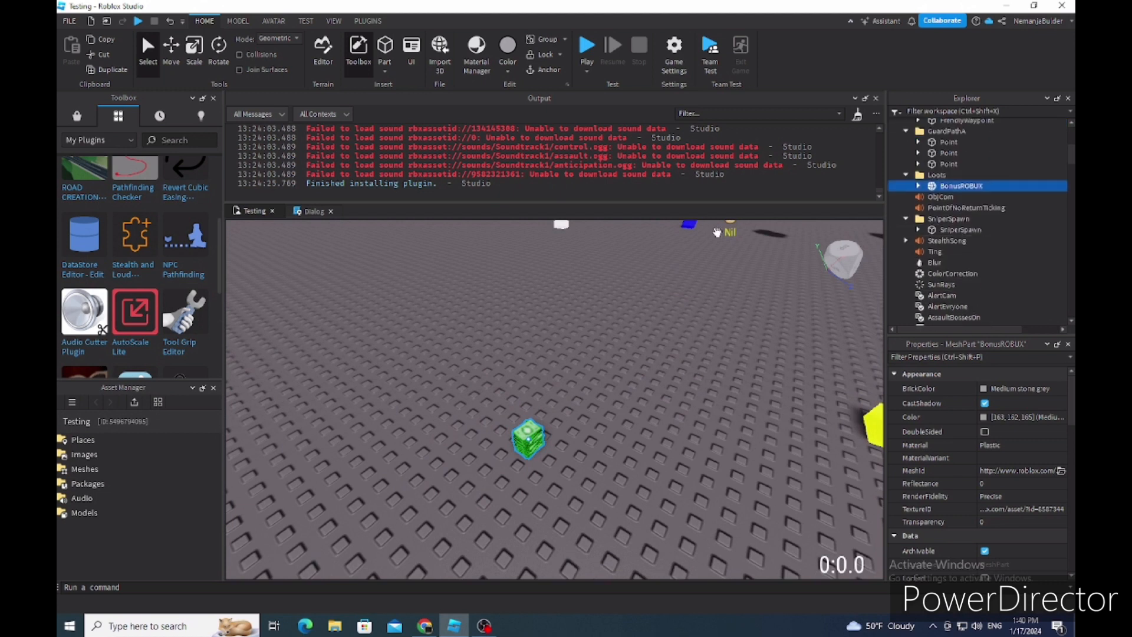
- Duplicate the BonusROBUX loot mesh twice in the scene and place the copies around the original on the baseplate
scroll(999, 206, "down", 5)
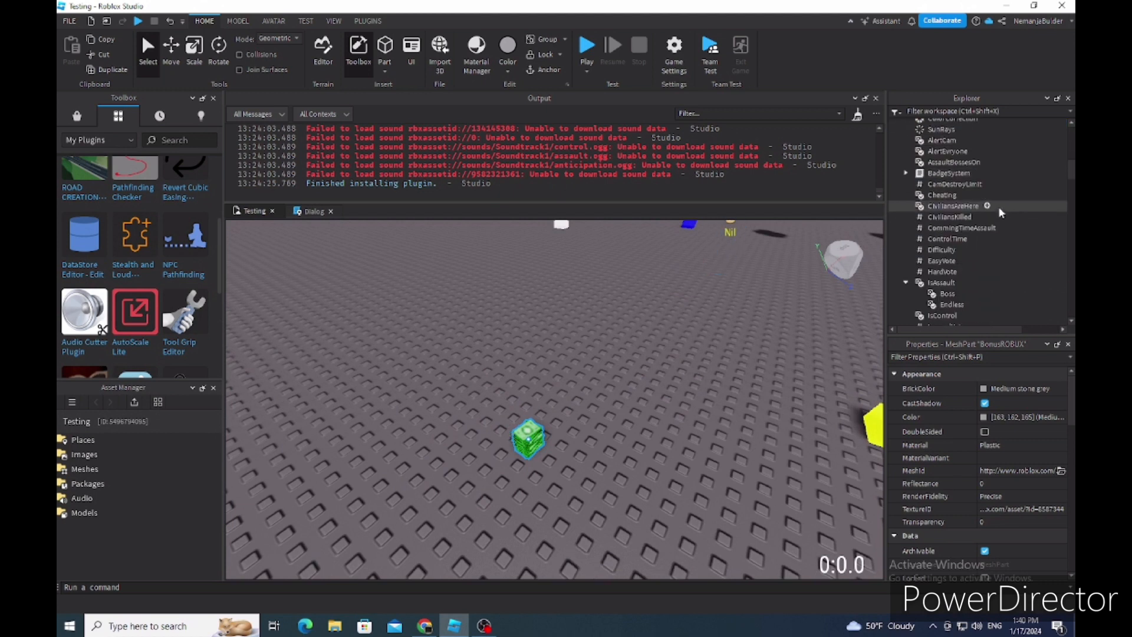
scroll(979, 206, "up", 6)
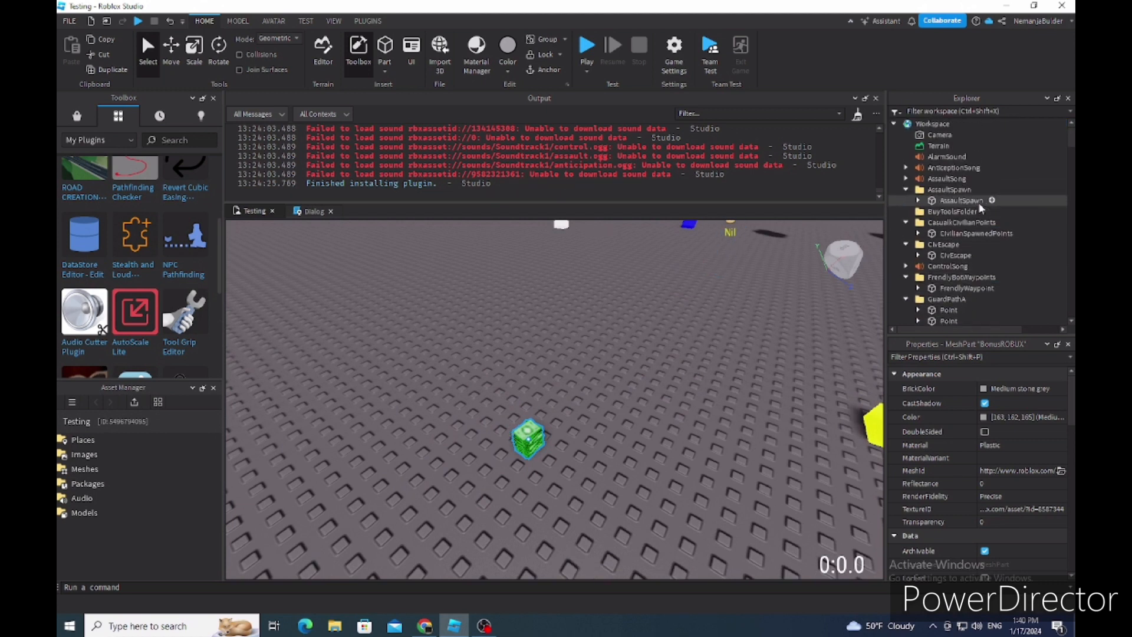
right_click(532, 425)
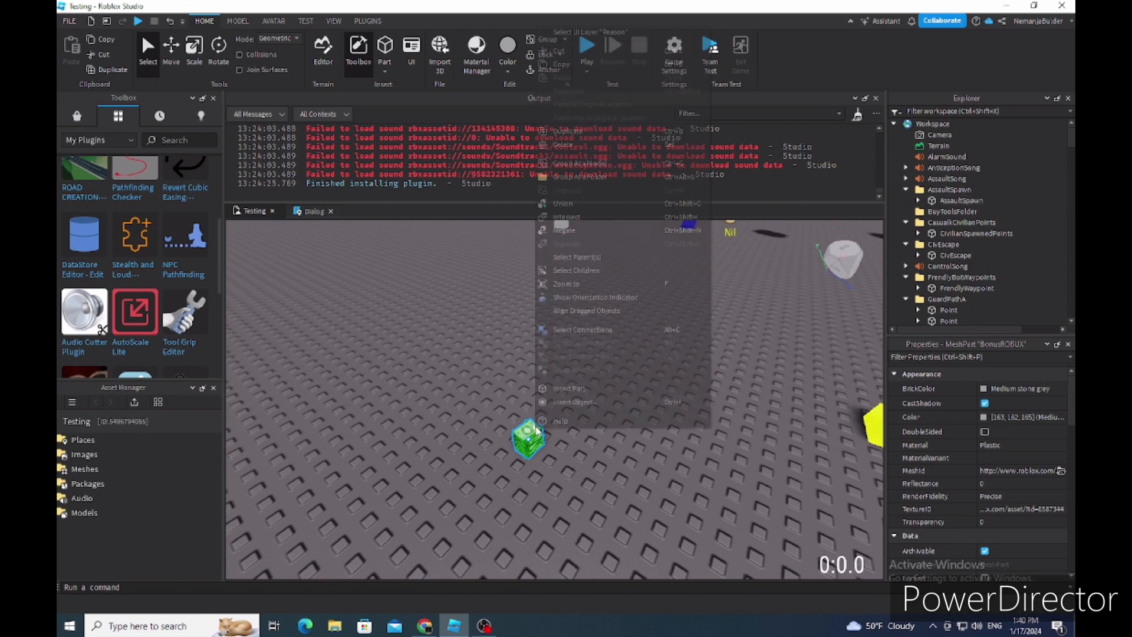
left_click(579, 133)
left_click_drag(530, 426, 481, 372)
right_click(604, 413)
left_click(618, 124)
- Expand the RandomLootFolder script in Workspace and examine its NeedMoneyValue and IfFalseHowMuch settings
scroll(992, 200, "down", 4)
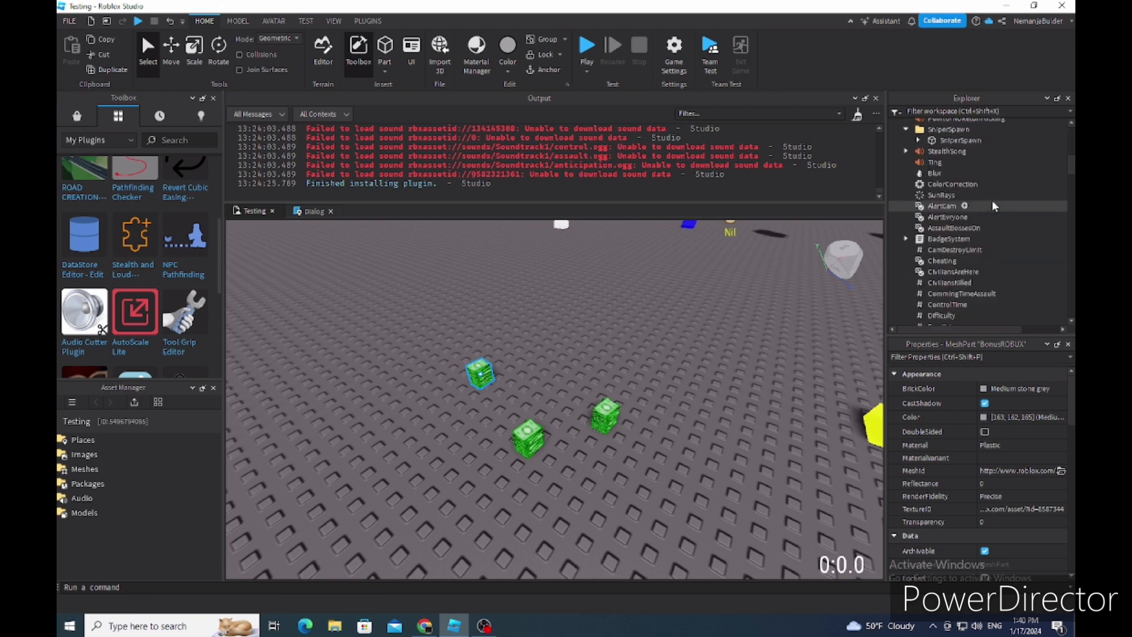
scroll(992, 200, "down", 6)
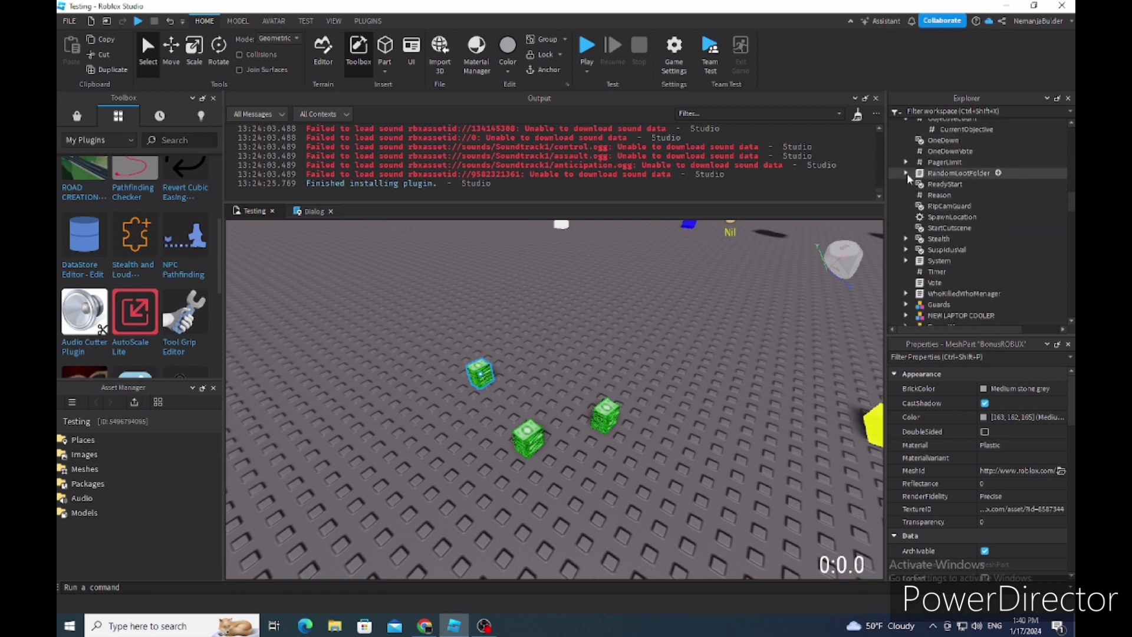
left_click(907, 173)
left_click(918, 184)
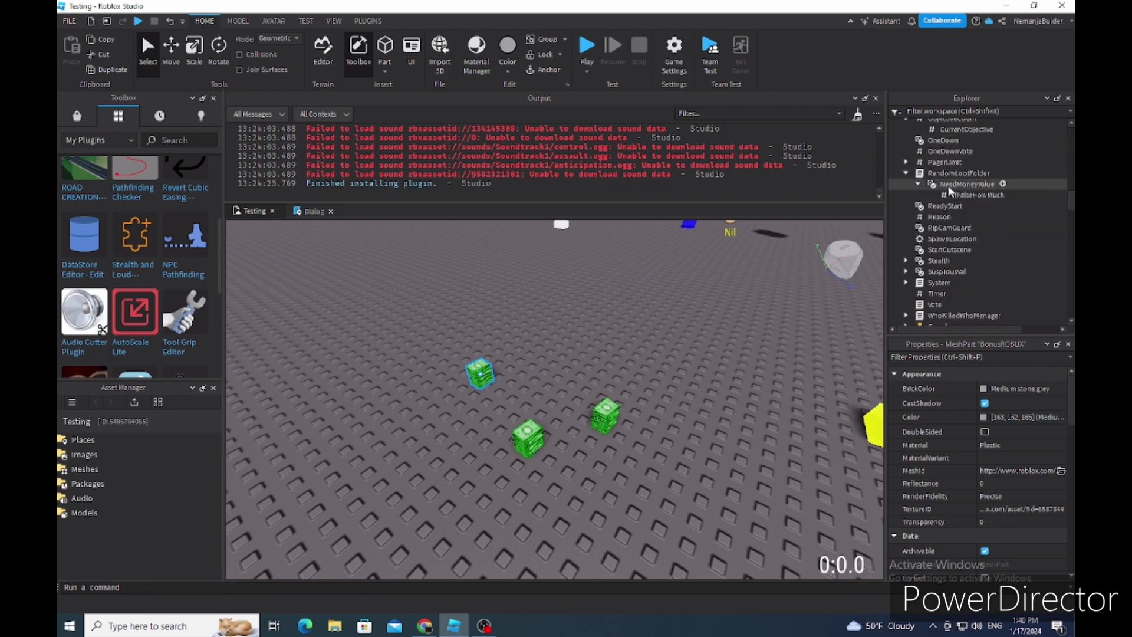
left_click(954, 193)
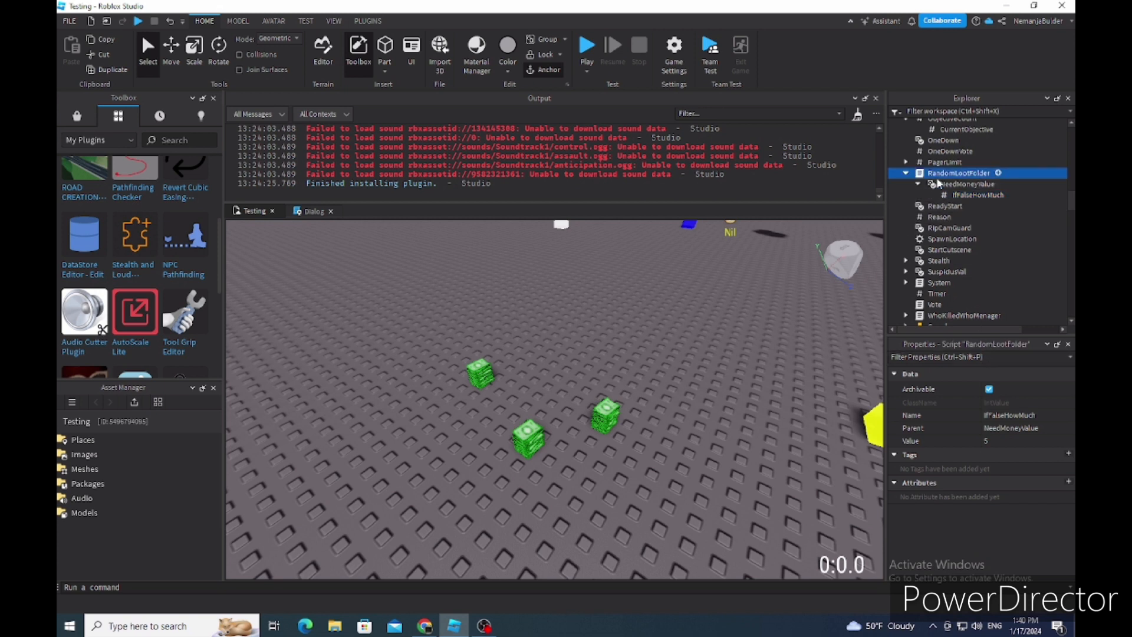
left_click(967, 184)
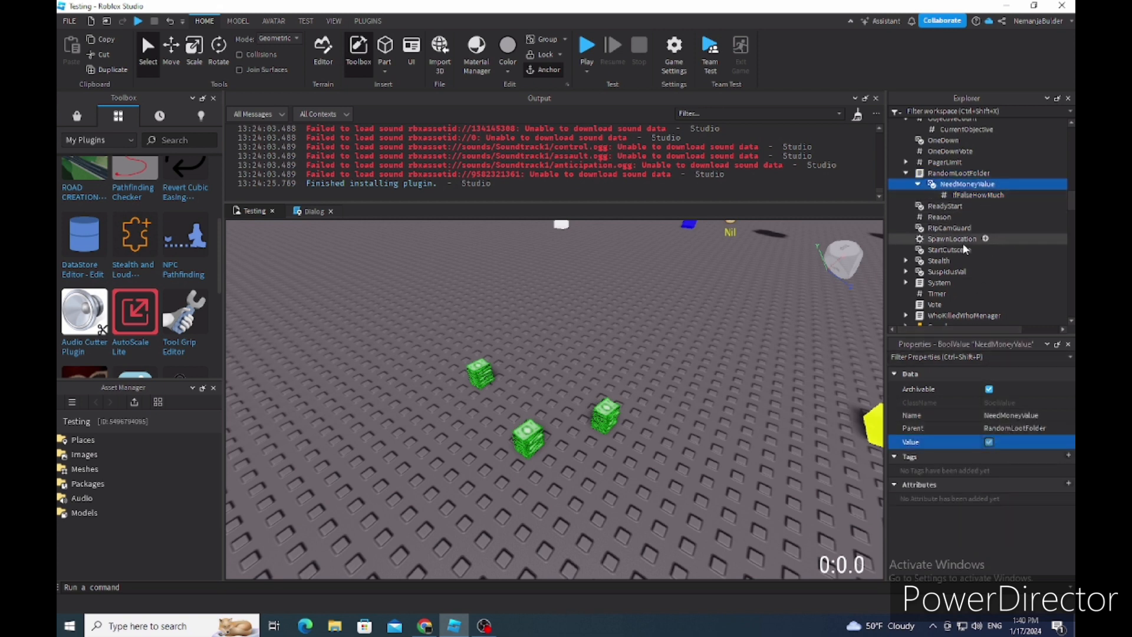
- Check the MoneyNeed value in Workspace, compare it with NeedMoneyValue under RandomLootFolder, and clear the selection
scroll(946, 227, "up", 4)
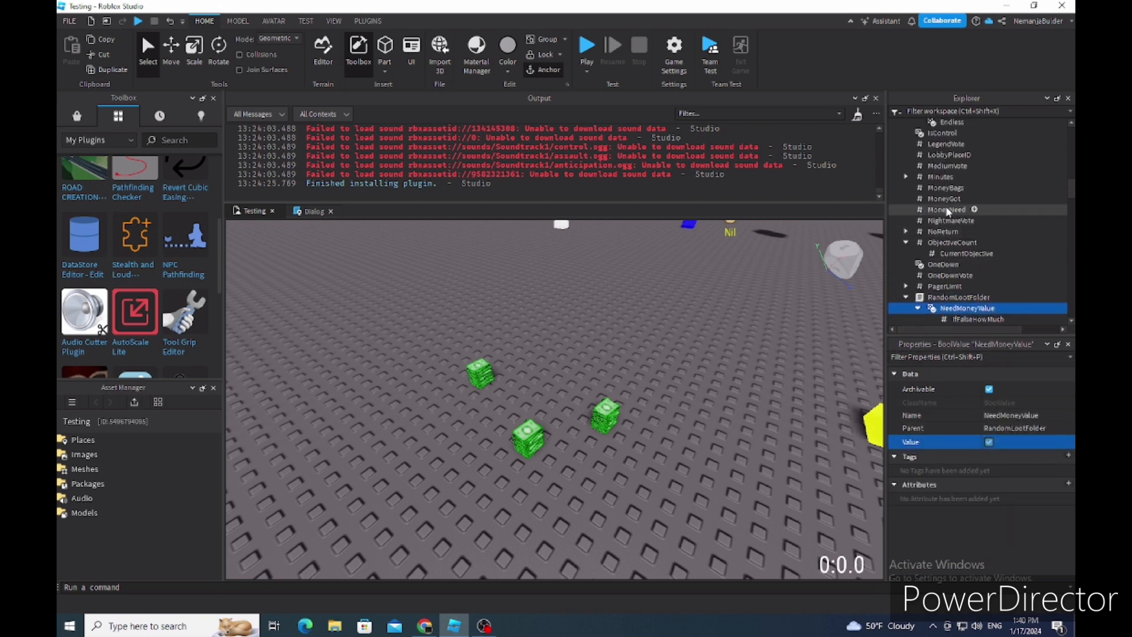
left_click(946, 210)
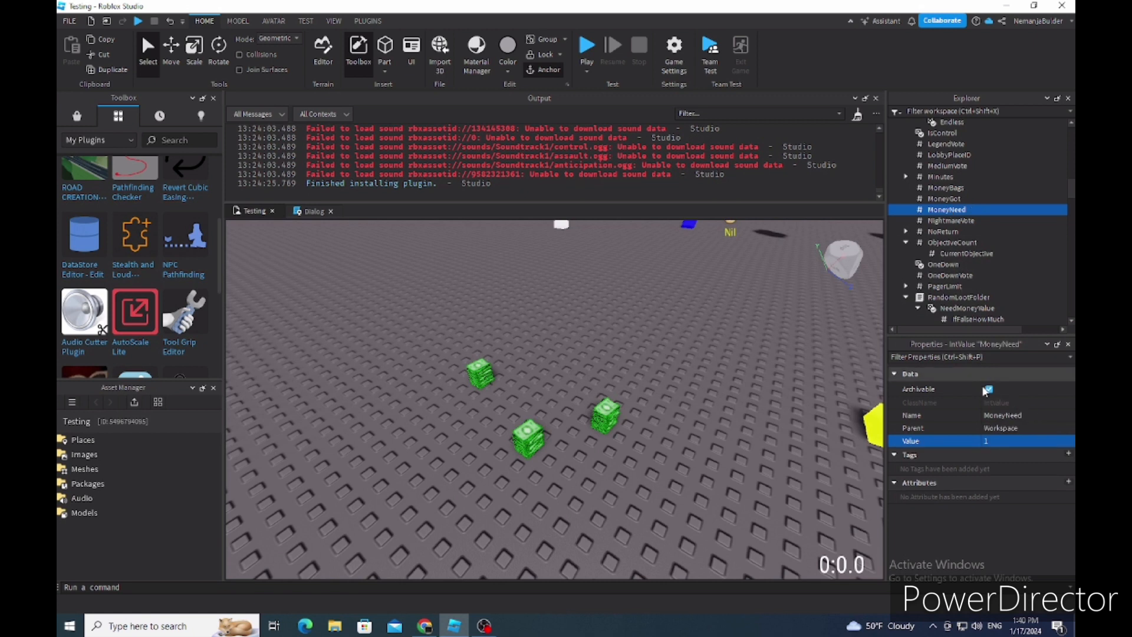
scroll(968, 257, "down", 2)
left_click(966, 247)
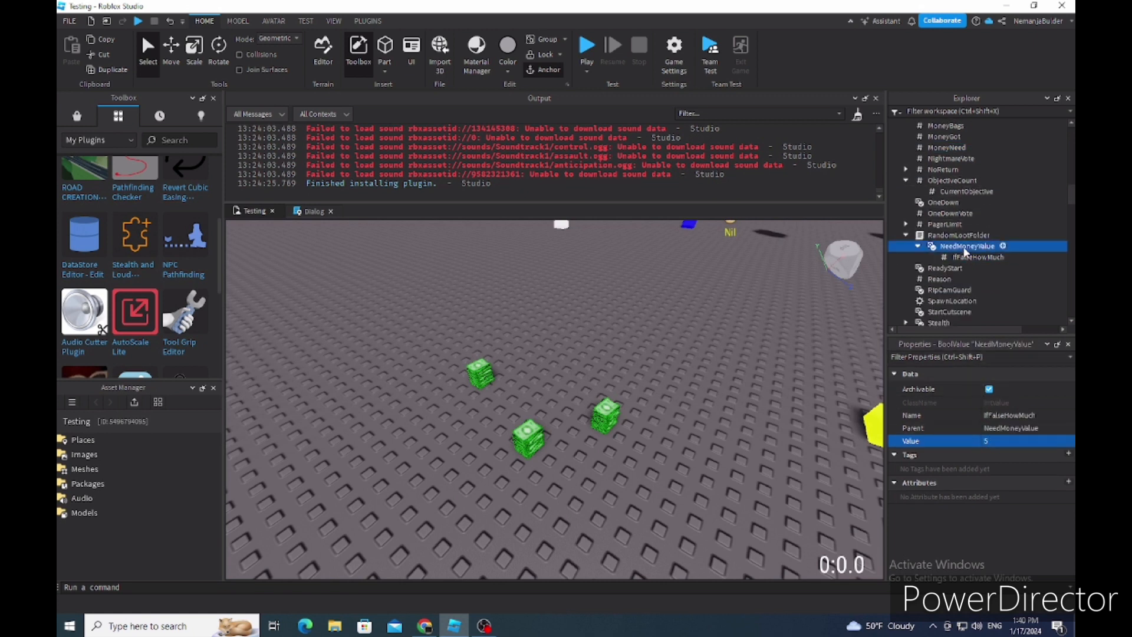
left_click(589, 307)
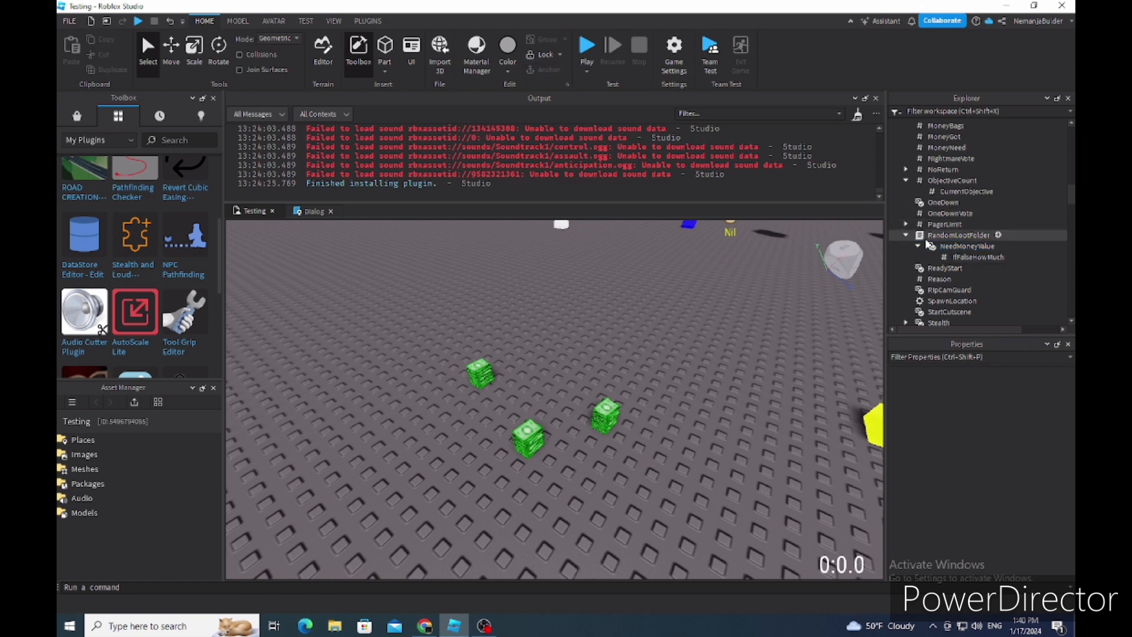
- Check the BonusROBUX copies in the Loots folder and survey the objective objects, drop point and loot across the scene
scroll(937, 241, "up", 10)
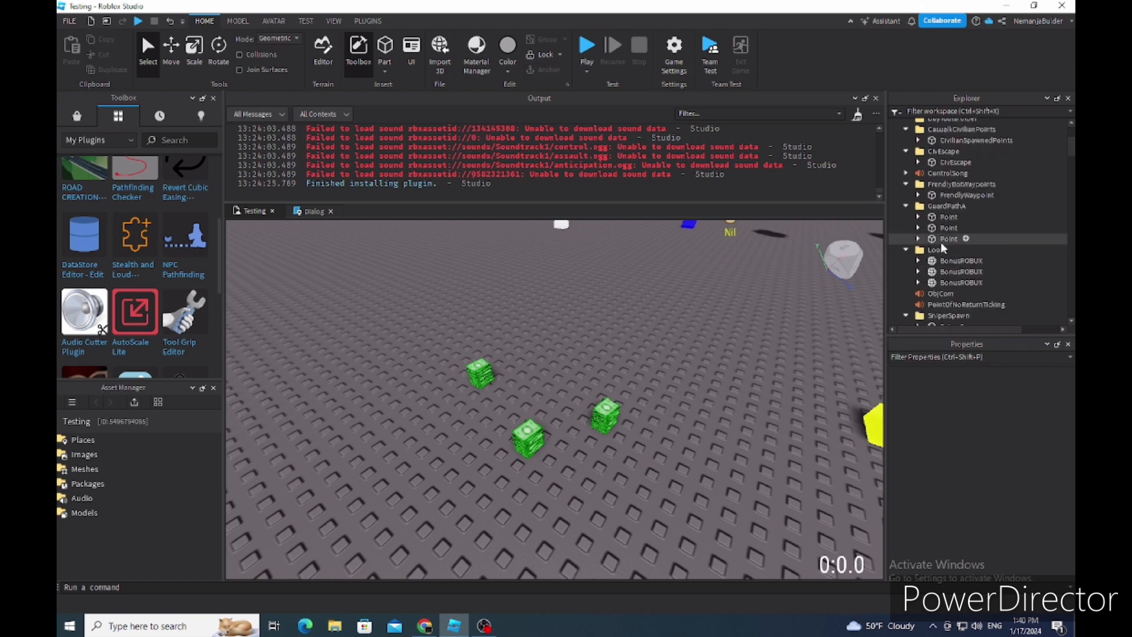
scroll(940, 242, "down", 3)
right_click_drag(760, 289, 617, 330)
scroll(617, 335, "down", 1)
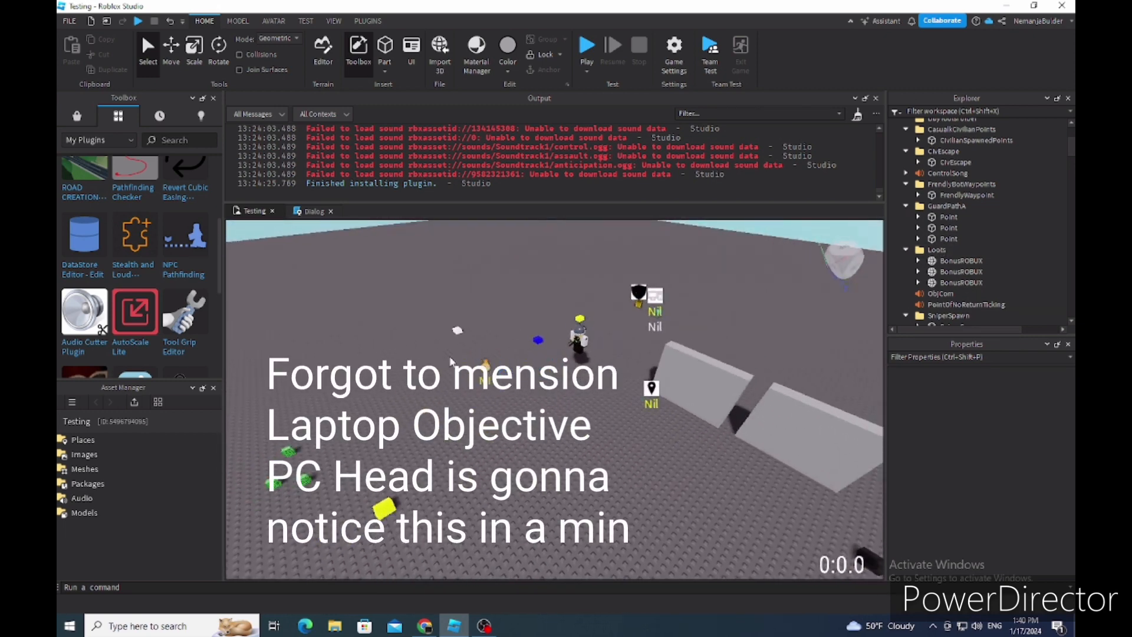
right_click_drag(452, 362, 483, 364)
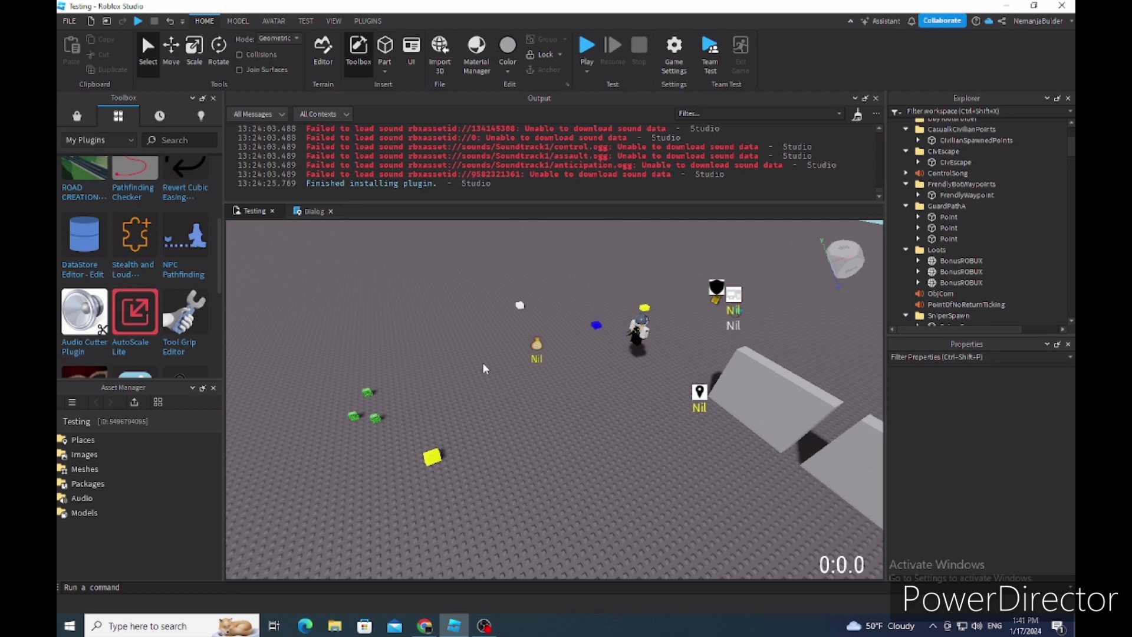
key("w")
mouse_move(483, 363)
right_mouse_down()
mouse_move(474, 363)
mouse_move(483, 363)
right_mouse_up()
key("s")
right_click_drag(355, 304, 355, 303)
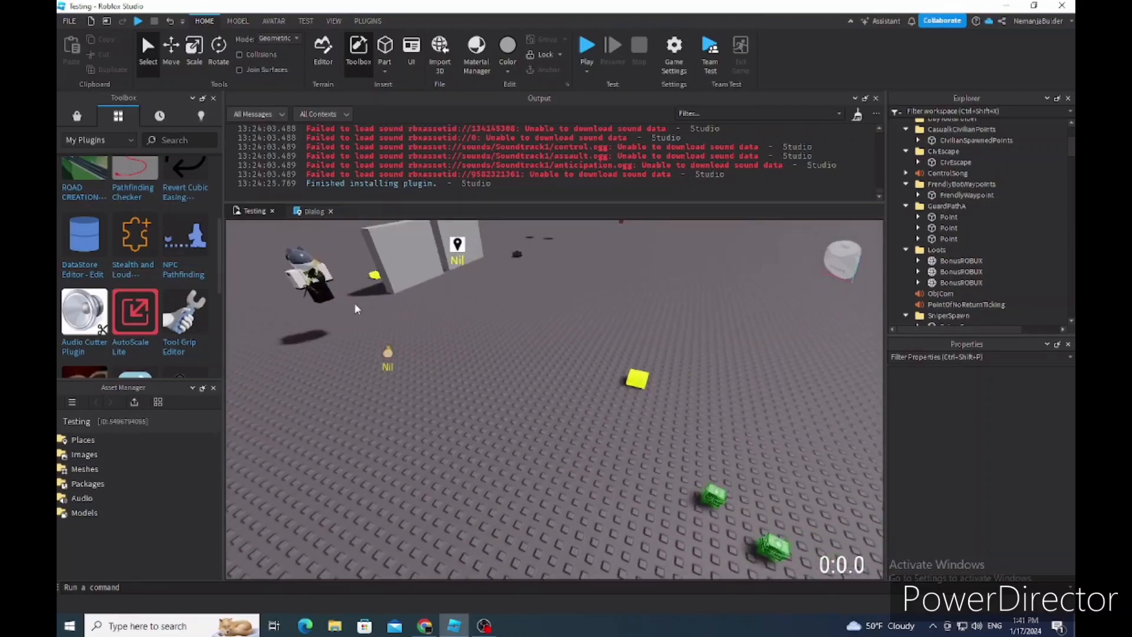
key("s")
key("w")
- Start a playtest, vote for the Easy difficulty and enter the mission
left_click(587, 47)
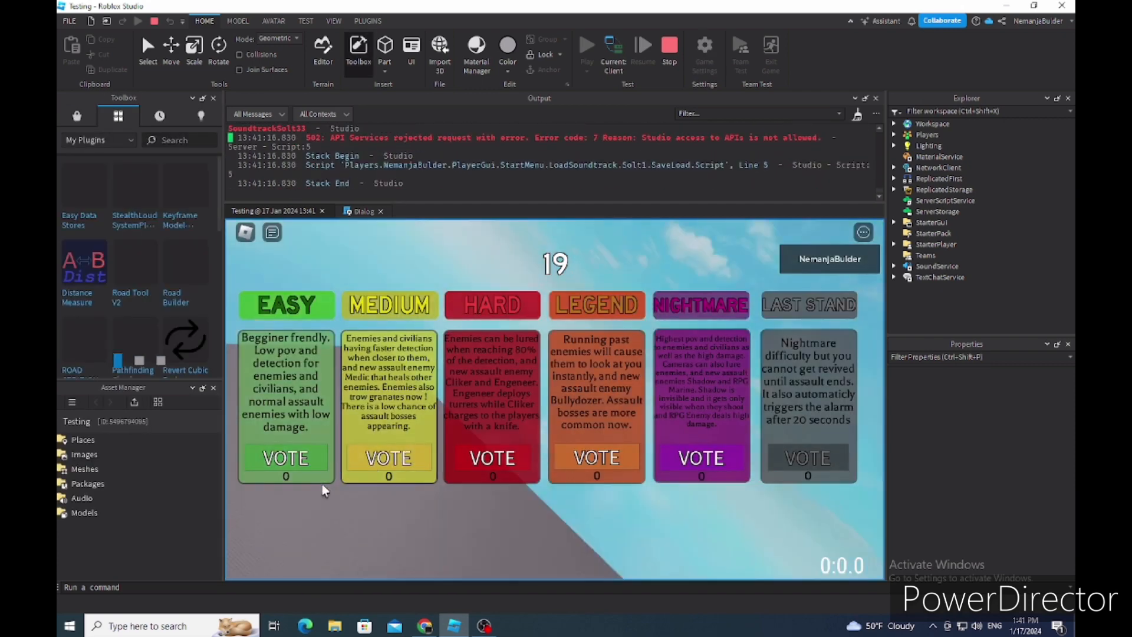
left_click(287, 460)
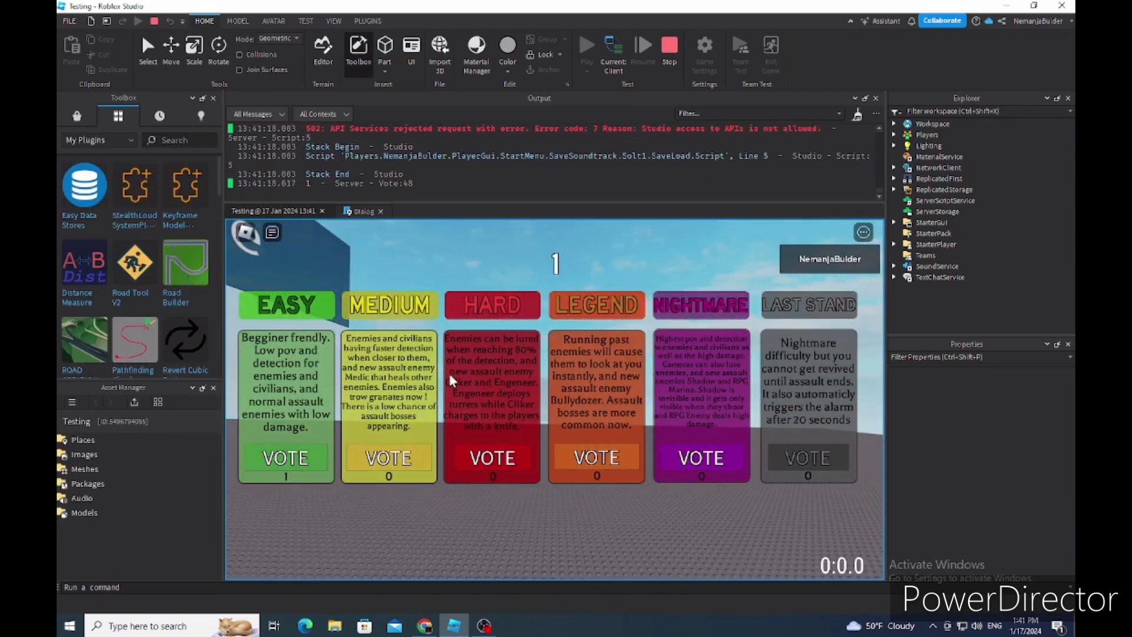
scroll(447, 162, "up", 1)
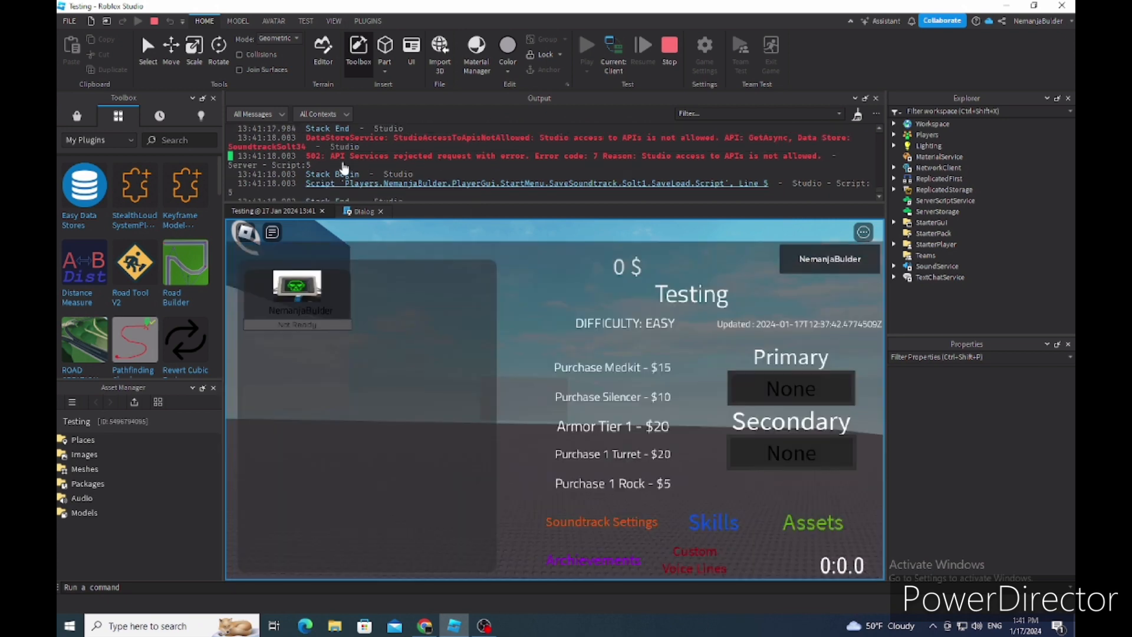
scroll(565, 125, "up", 1)
scroll(564, 125, "down", 1)
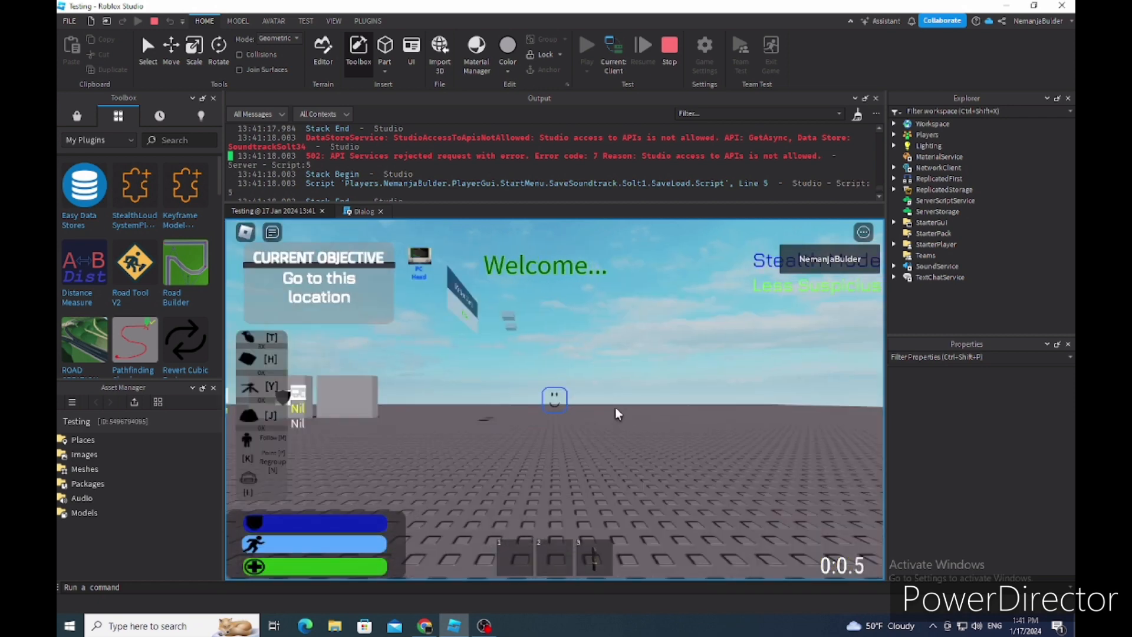
- Run to the first "Go to this location" marker in the playtest to complete objective 1
key("w")
key("shift")
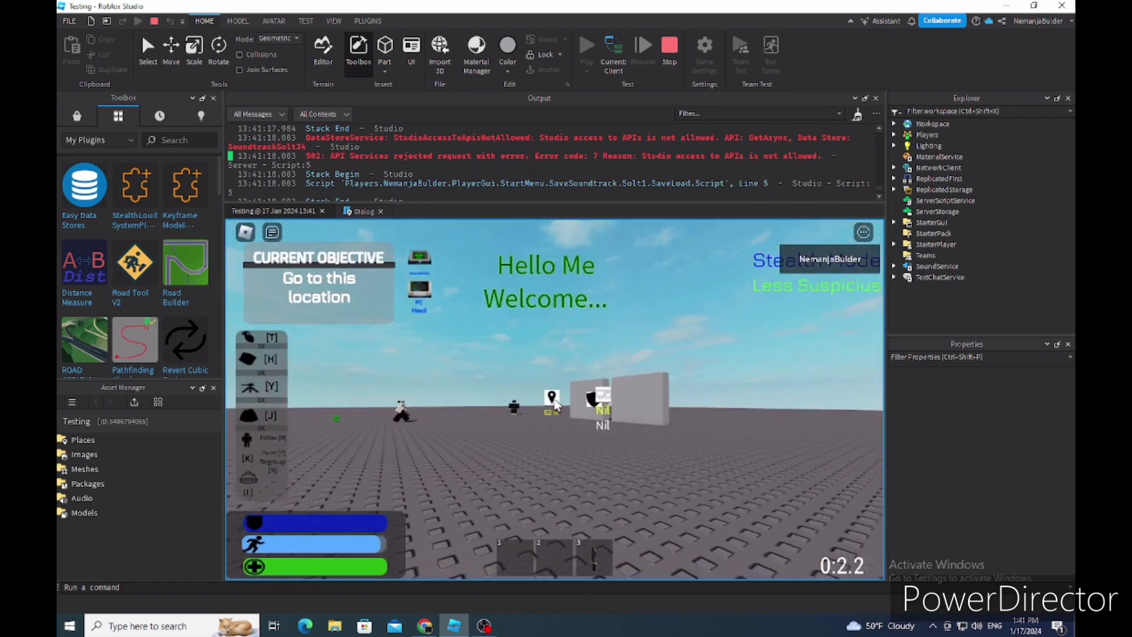
key("w")
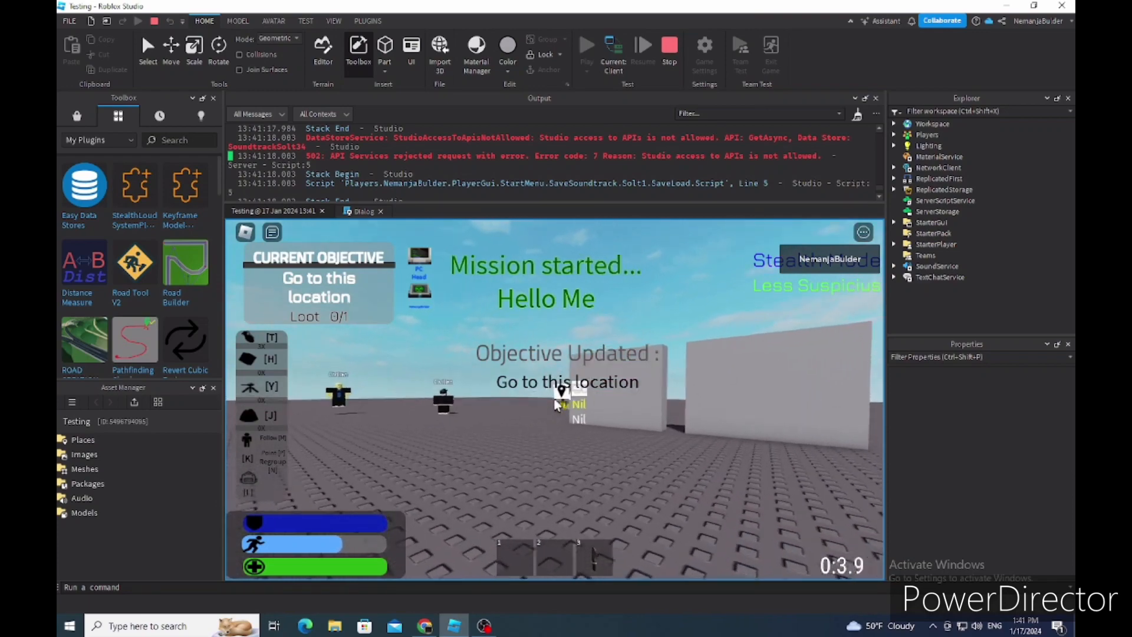
key("w")
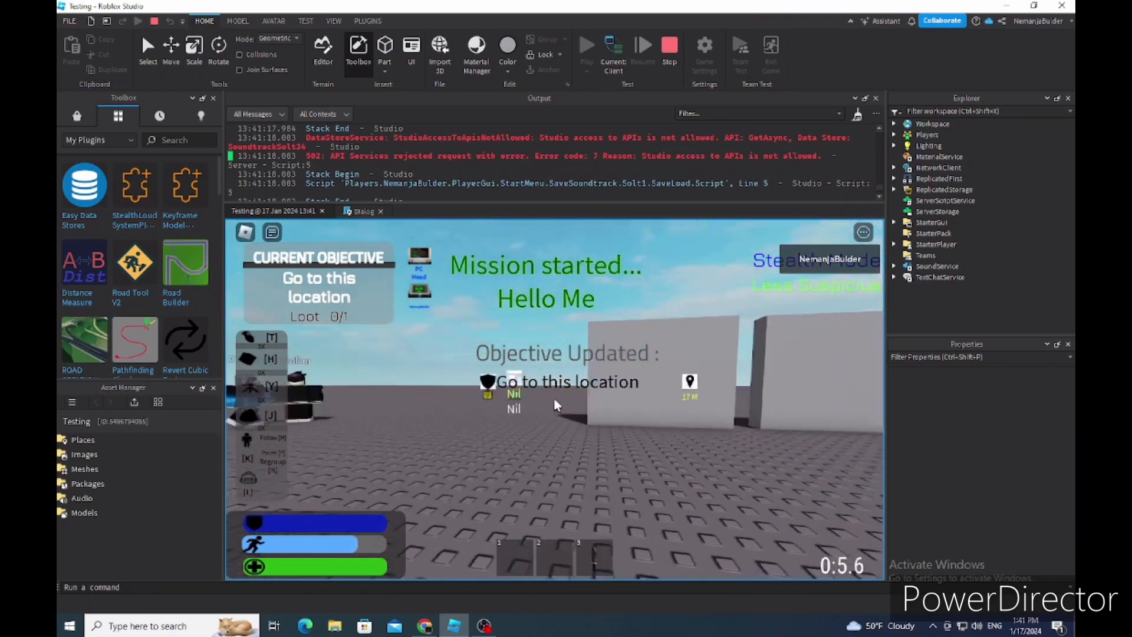
key("w")
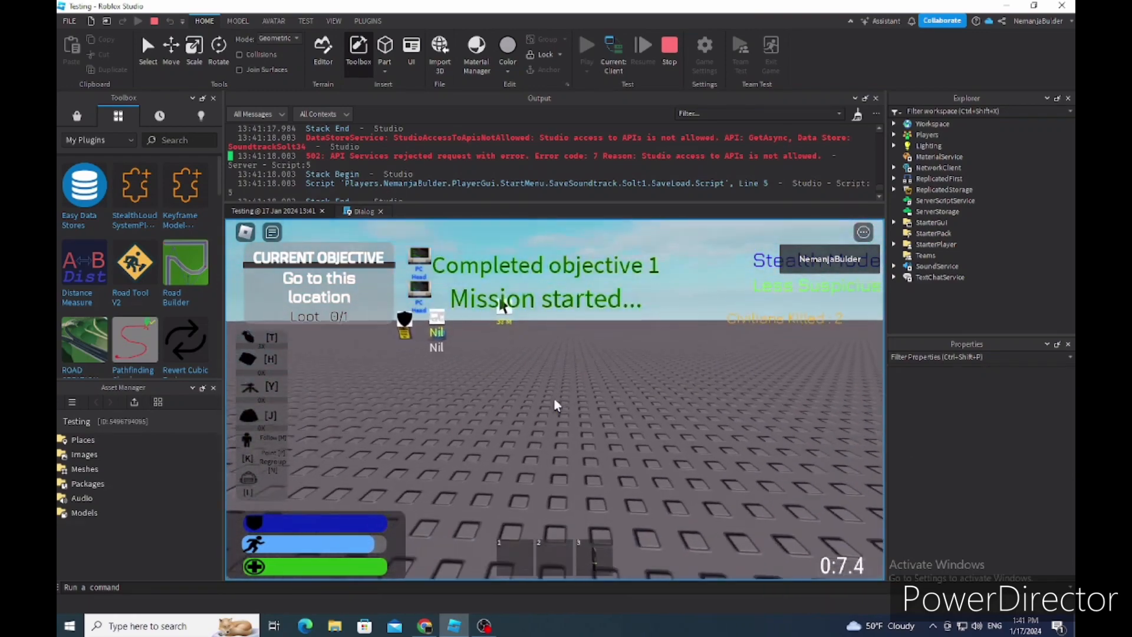
- Run to the second objective marker and hold its interaction to complete objective 2
key("w")
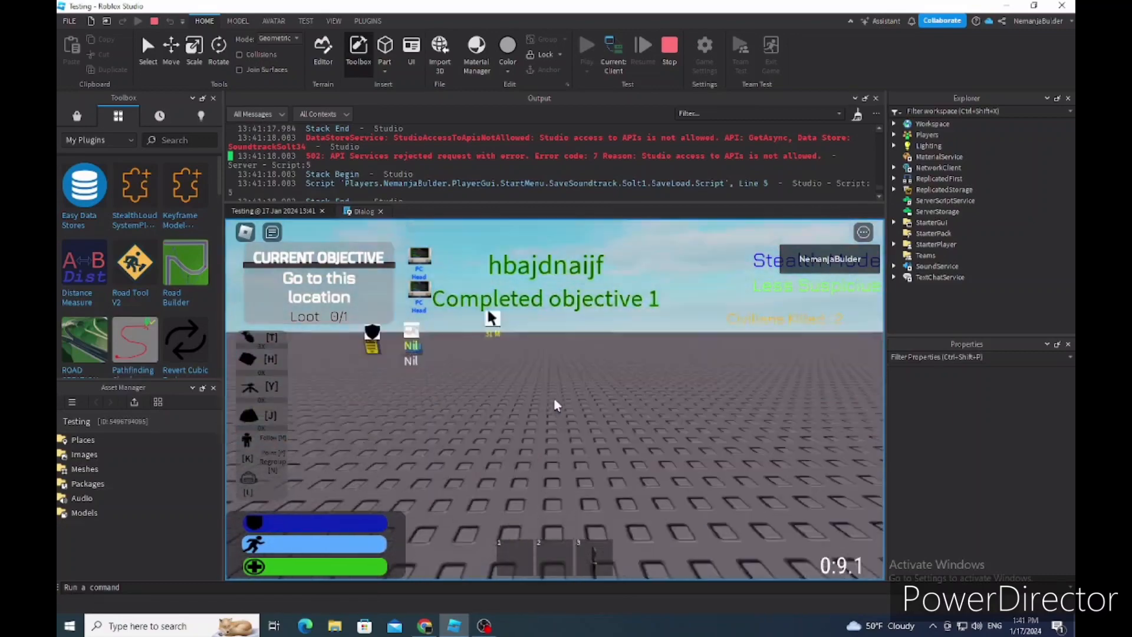
key("w")
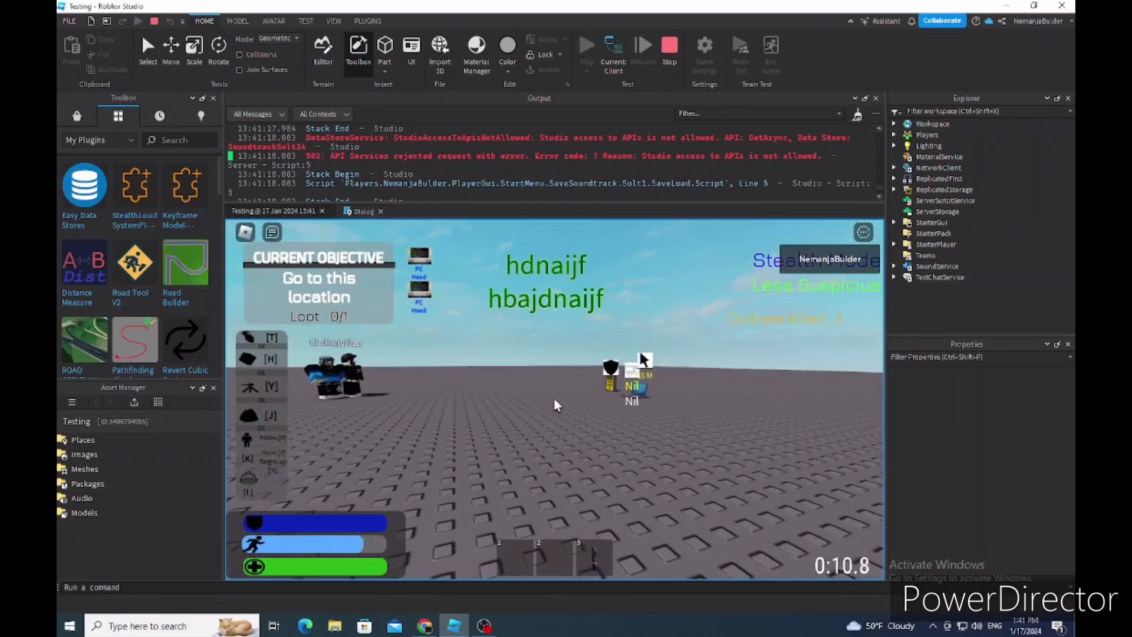
key("f")
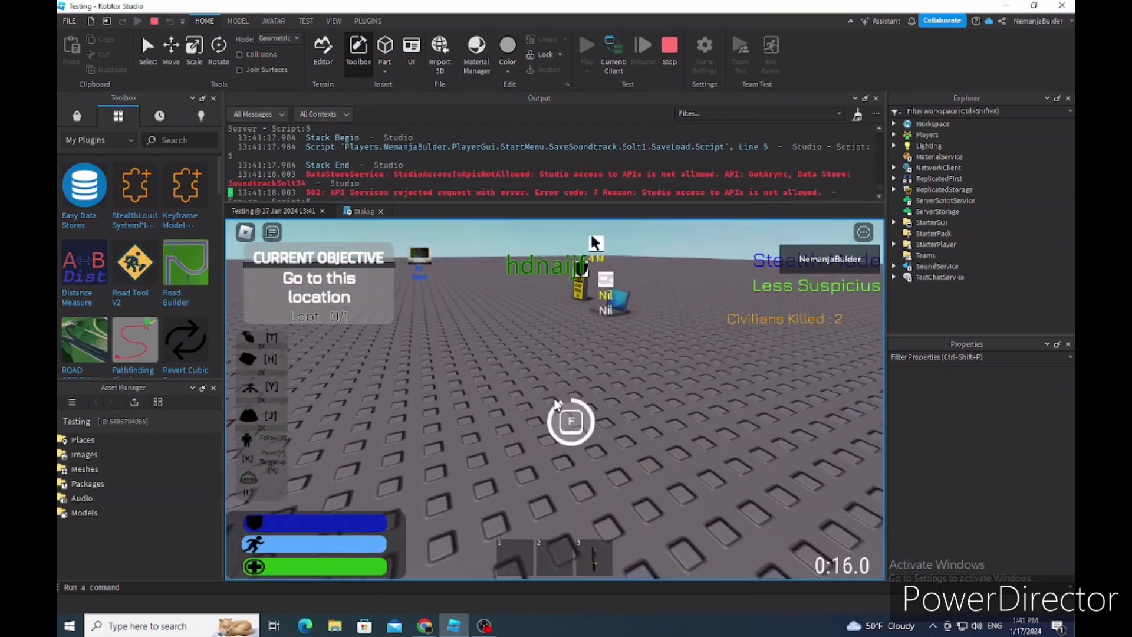
- Walk up to the laptop during the "Wait for 10 seconds" objective and examine its Hack prompt
key("w")
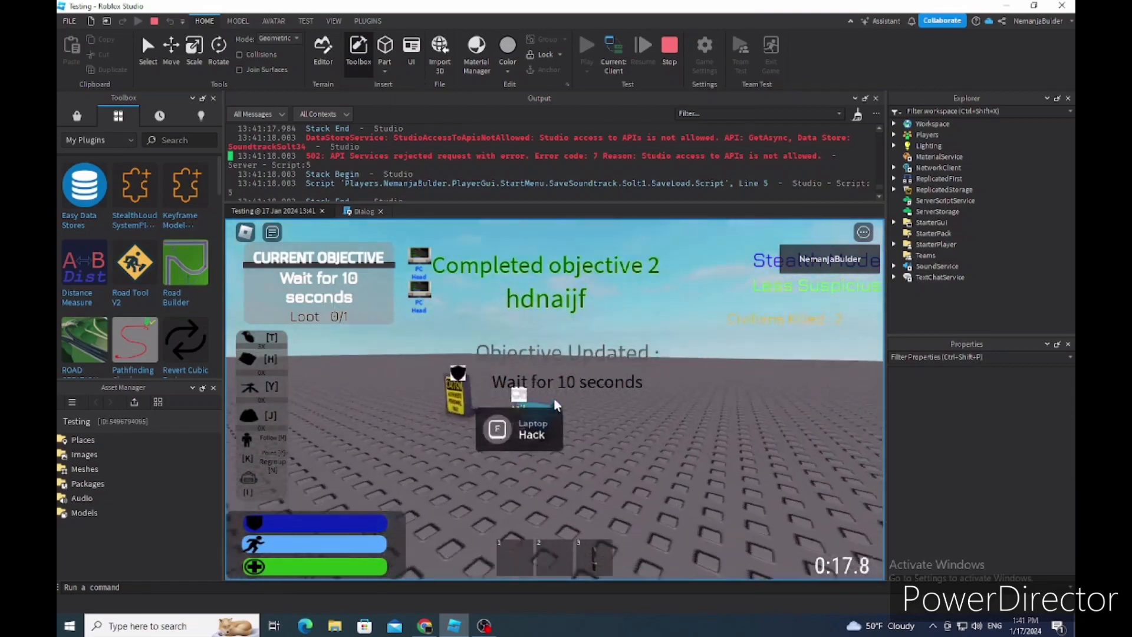
key("s")
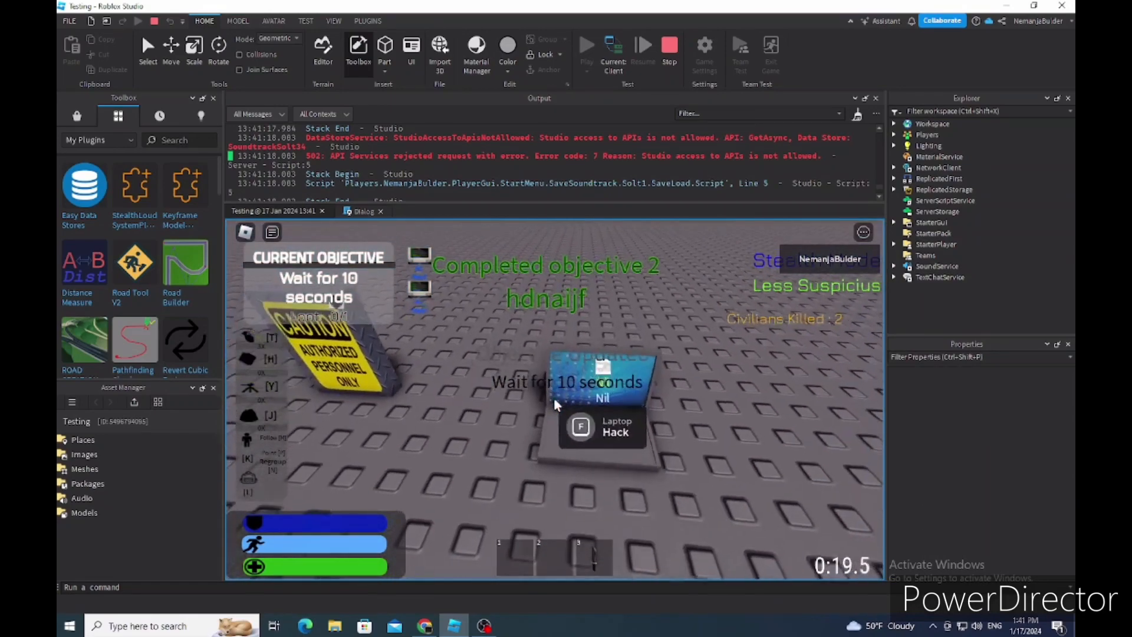
key("w")
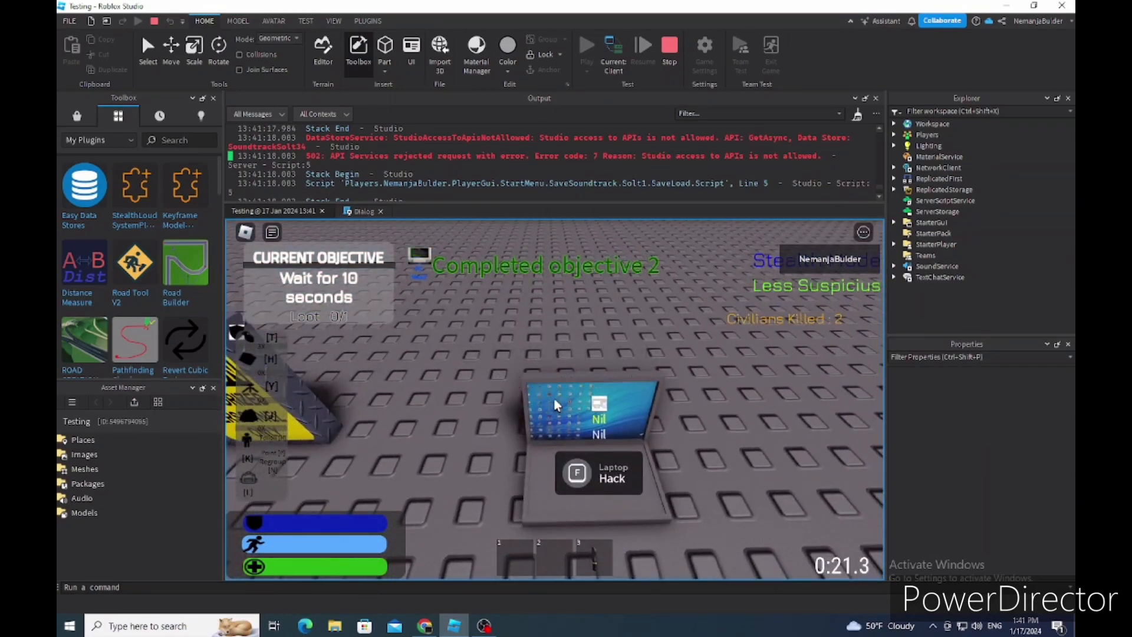
- Run from the laptop to the green money loot and pick up the bundle
key("shift+w")
key("shift+w")
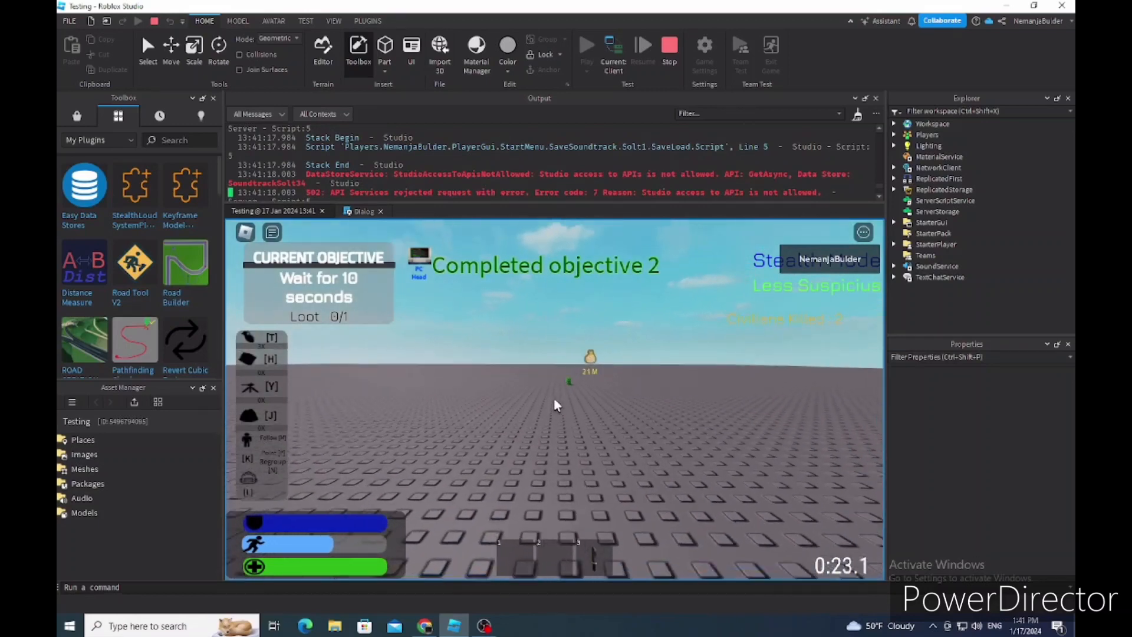
key("w")
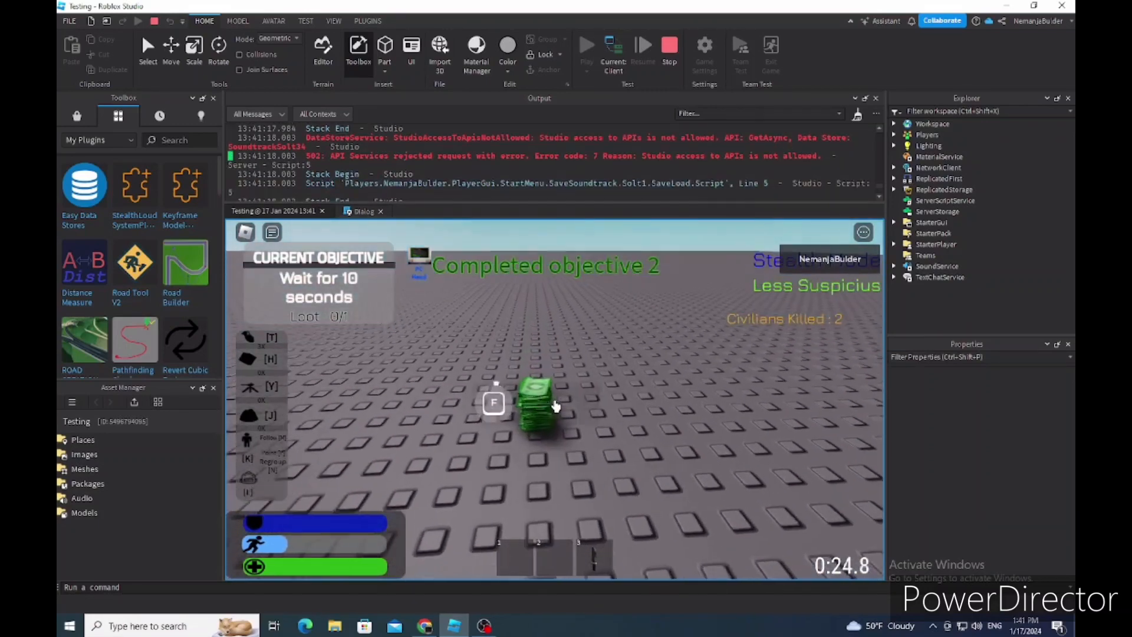
key("f")
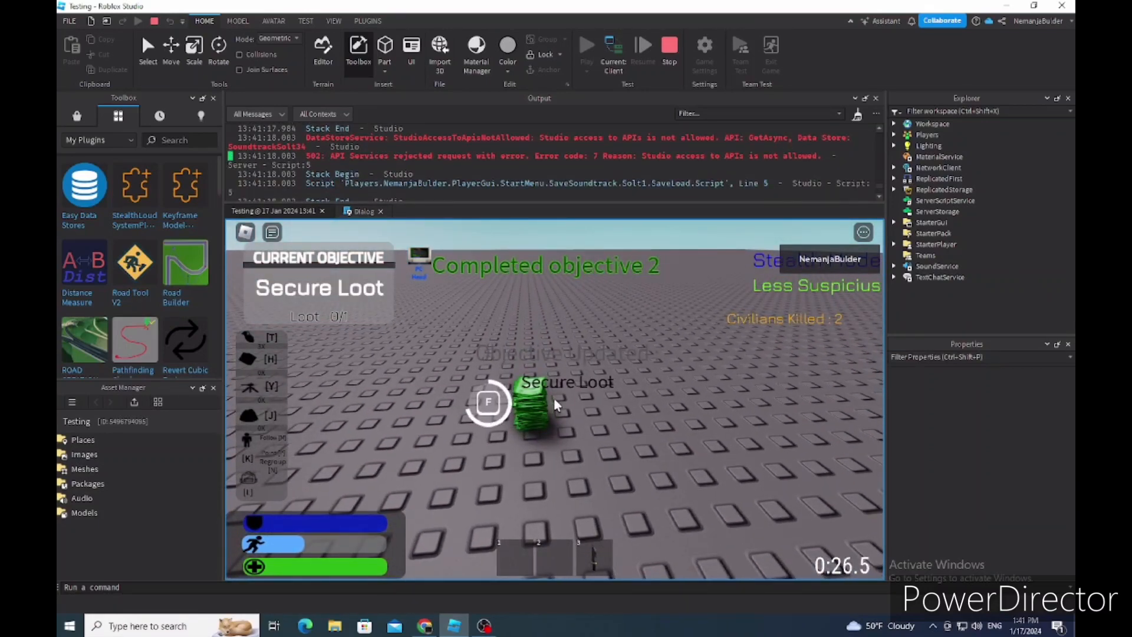
- Carry the money to the Drop Money point, secure it there, and run towards the escape
key("w")
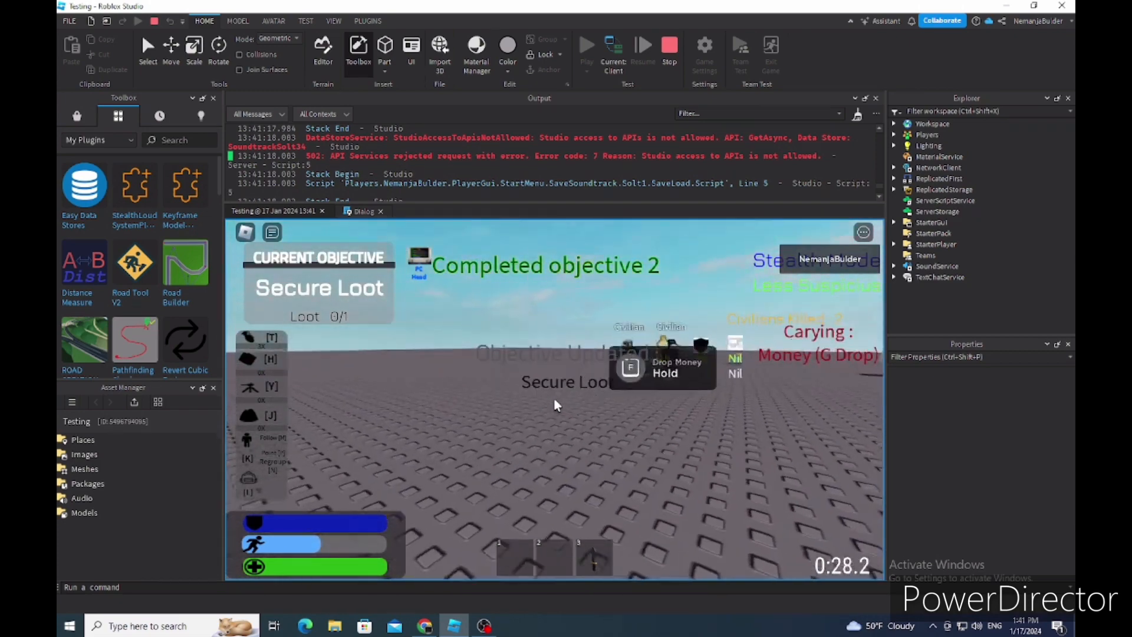
key("f")
key("shift+w")
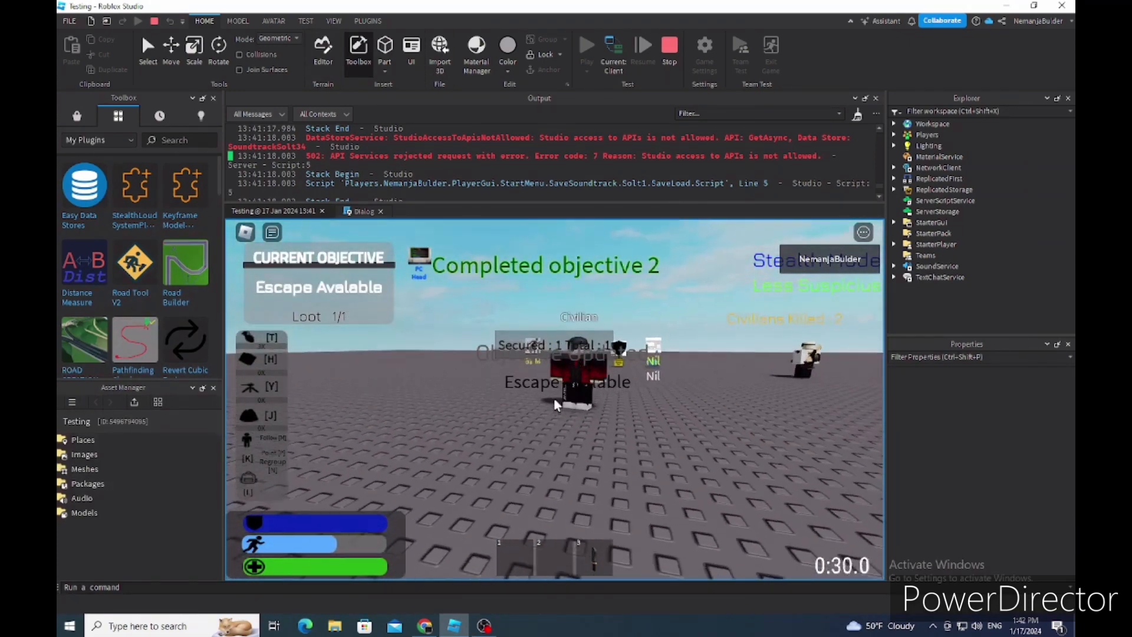
- Run to the escape point, trigger the escape to complete the mission, and stop the playtest
key("shift+w")
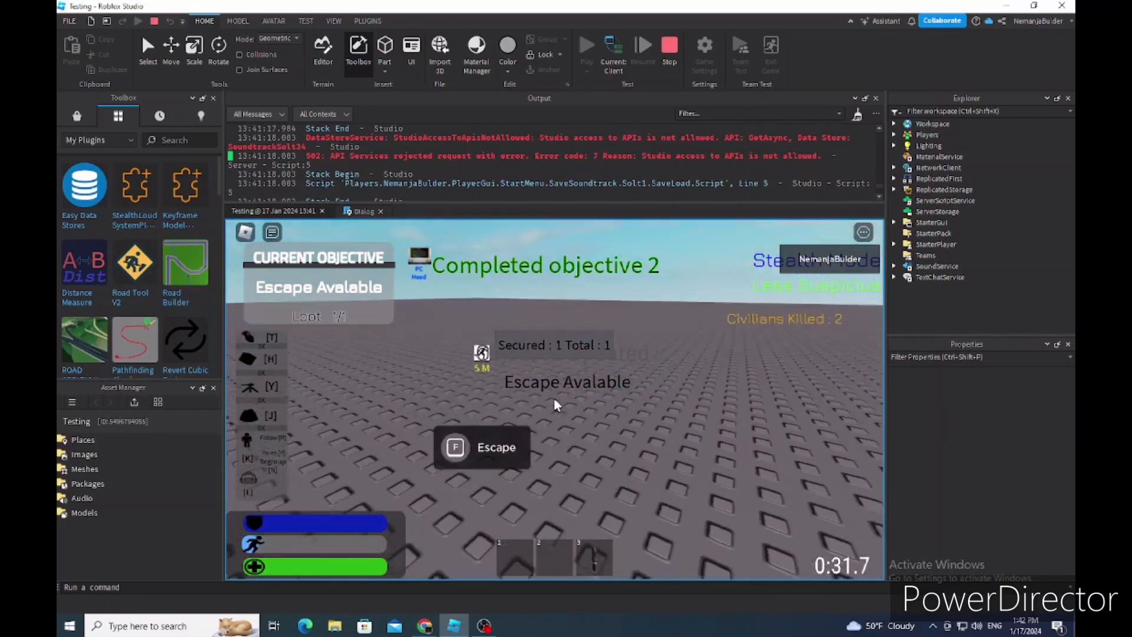
key("f")
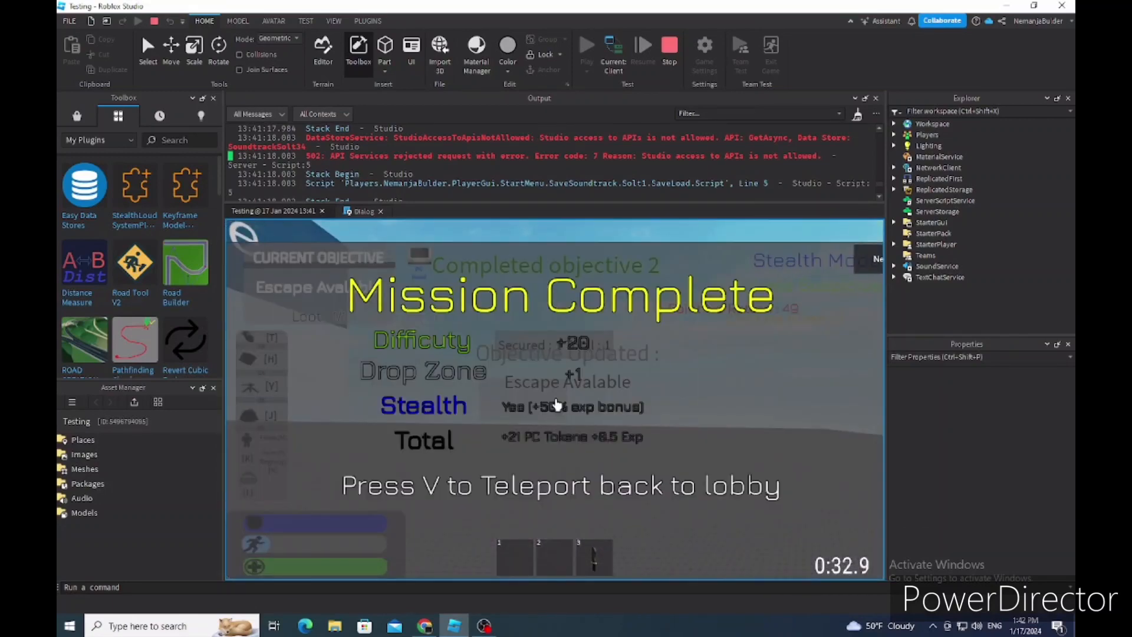
key("Escape")
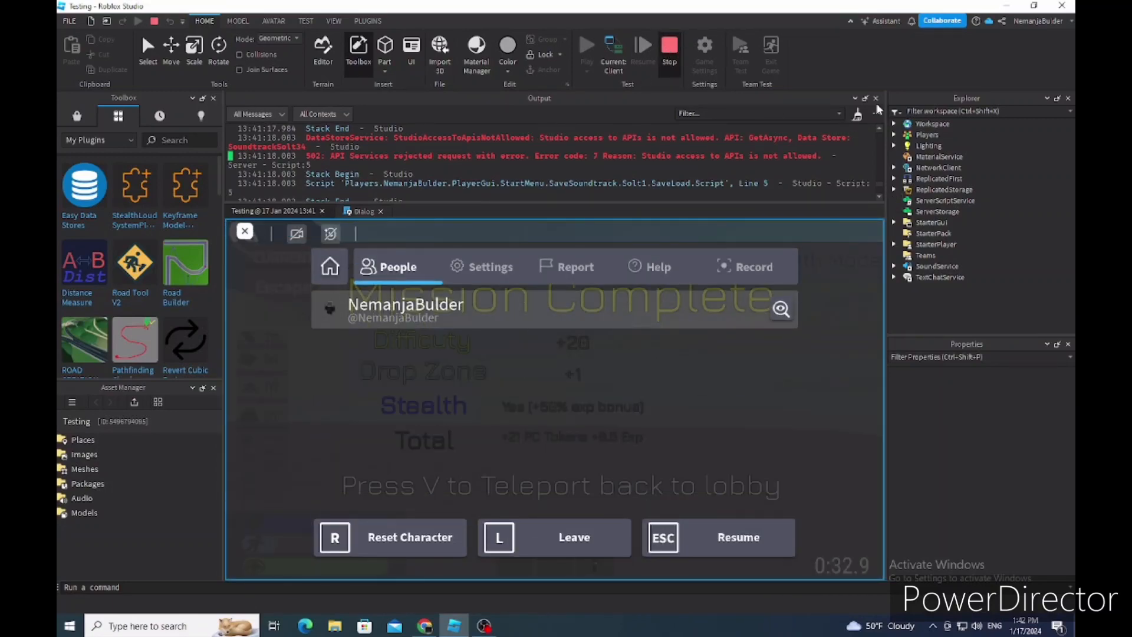
- Examine the LobbyPlaceID value in Workspace and the place list in the experience's Places folder
scroll(909, 143, "up", 3)
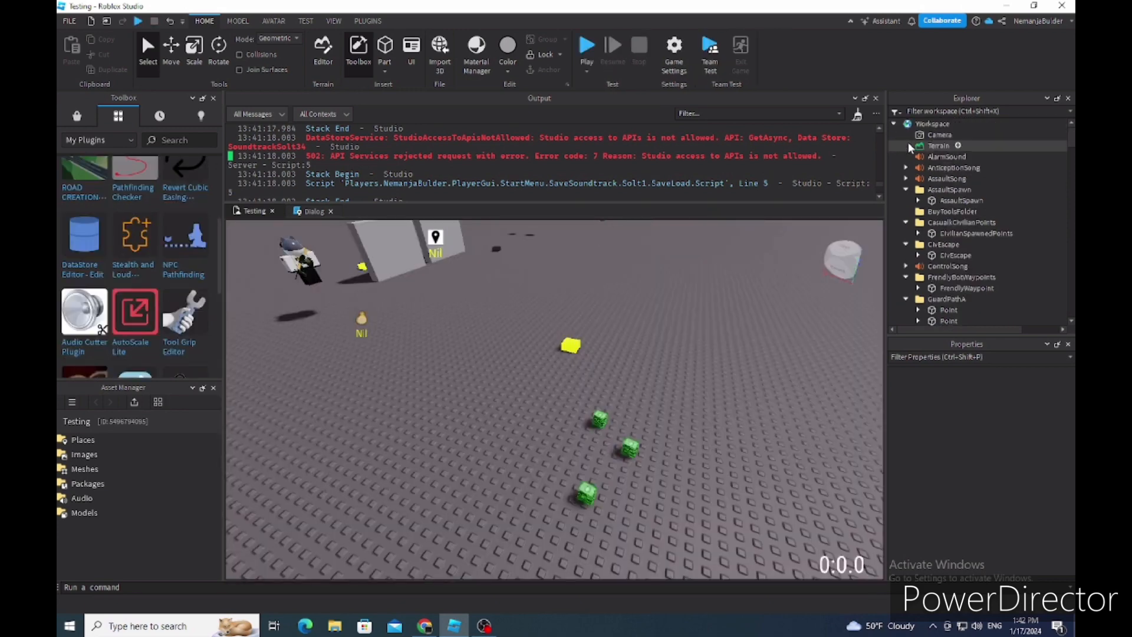
scroll(922, 183, "down", 10)
scroll(924, 187, "down", 3)
left_click(919, 218)
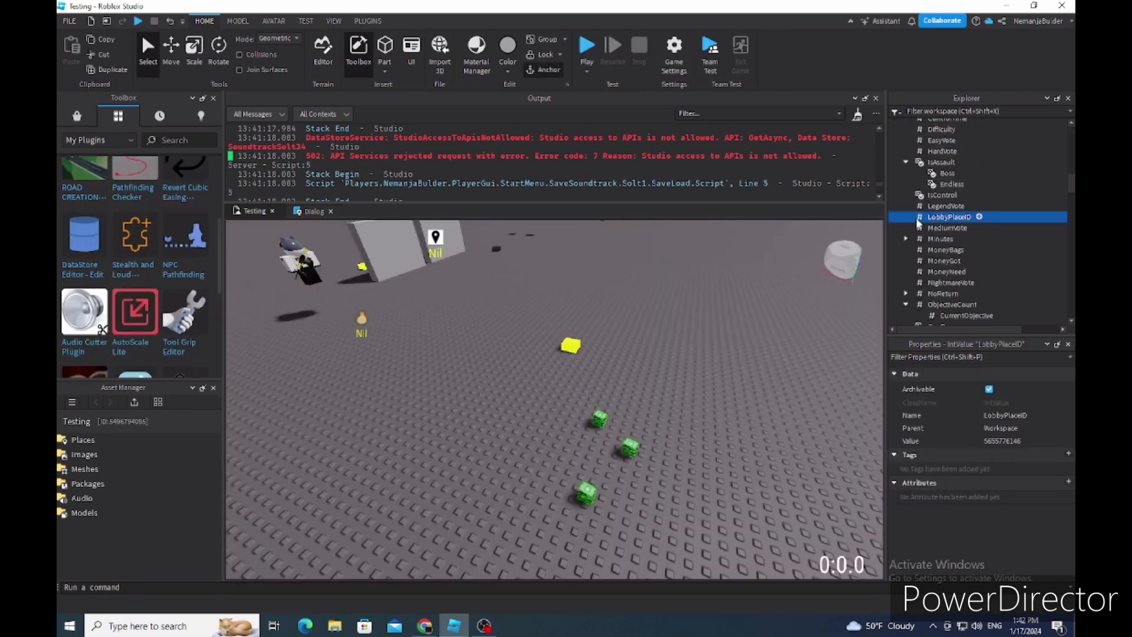
double_click(101, 439)
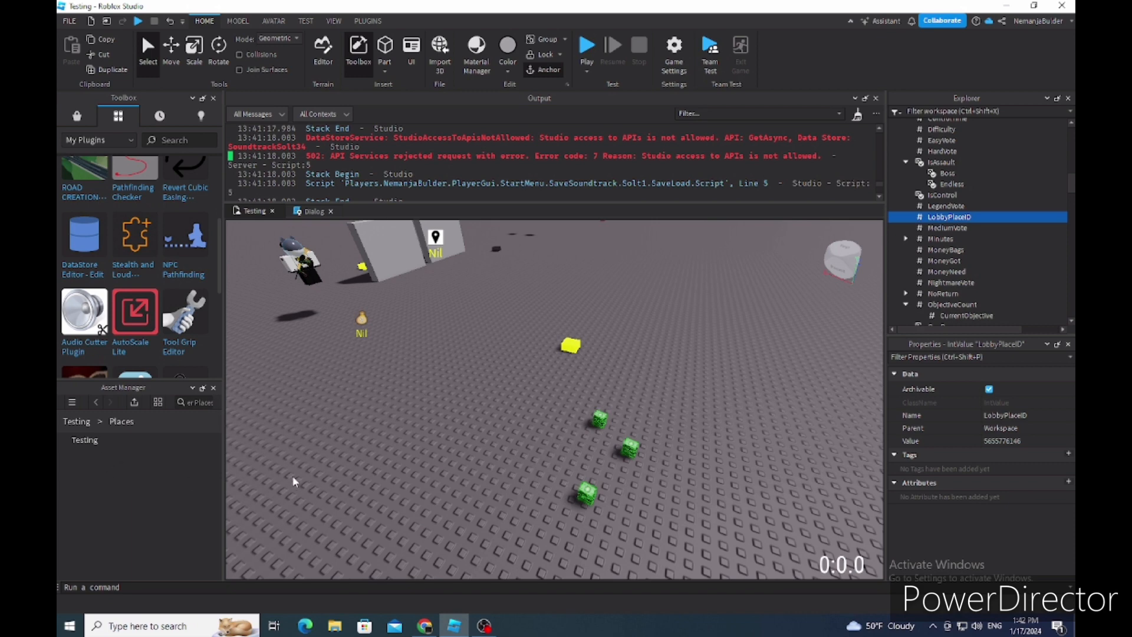
- Activate the Move tool and select the NEW LAPTOP COOLER model beside the caution box
left_click(557, 325)
right_click_drag(543, 326, 525, 325)
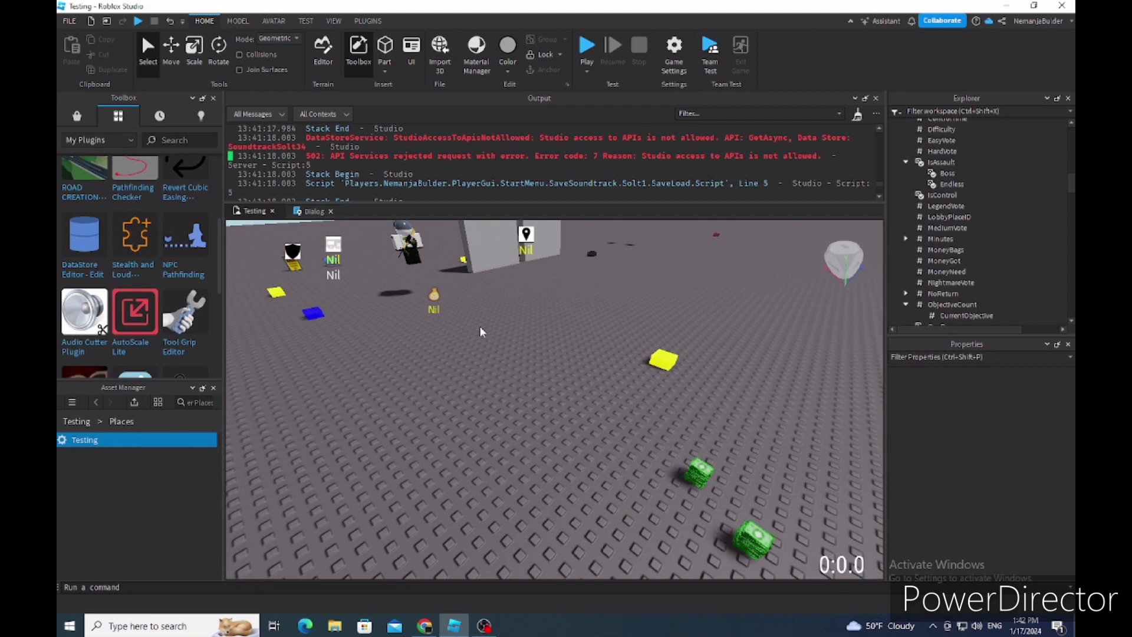
right_click_drag(480, 325, 678, 345)
key("w")
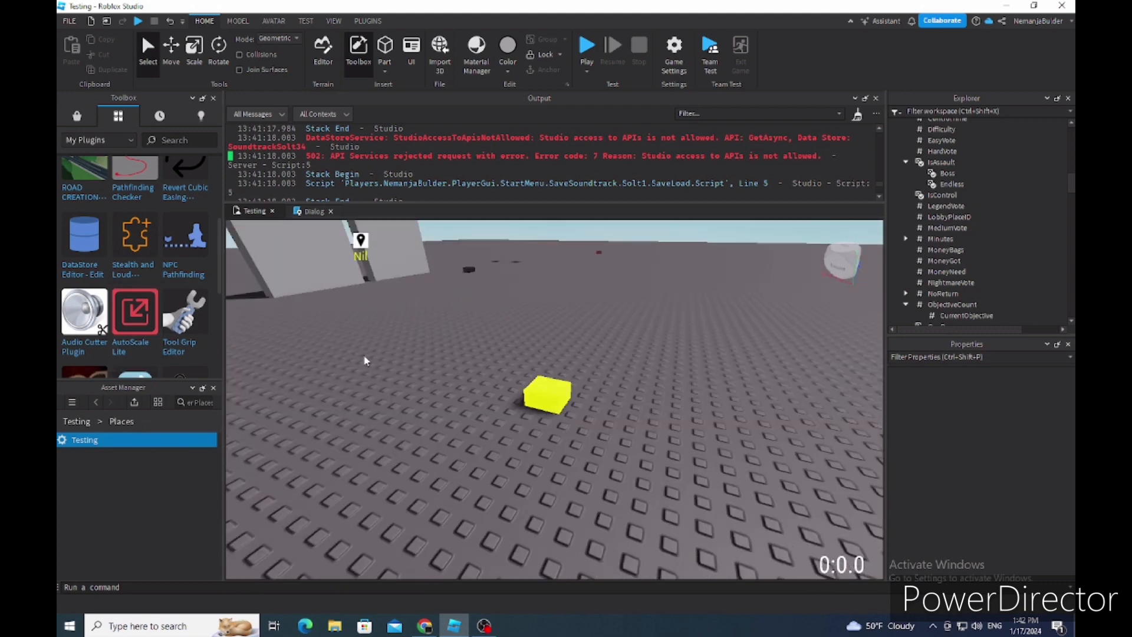
right_click_drag(364, 356, 362, 356)
scroll(362, 356, "down", 5)
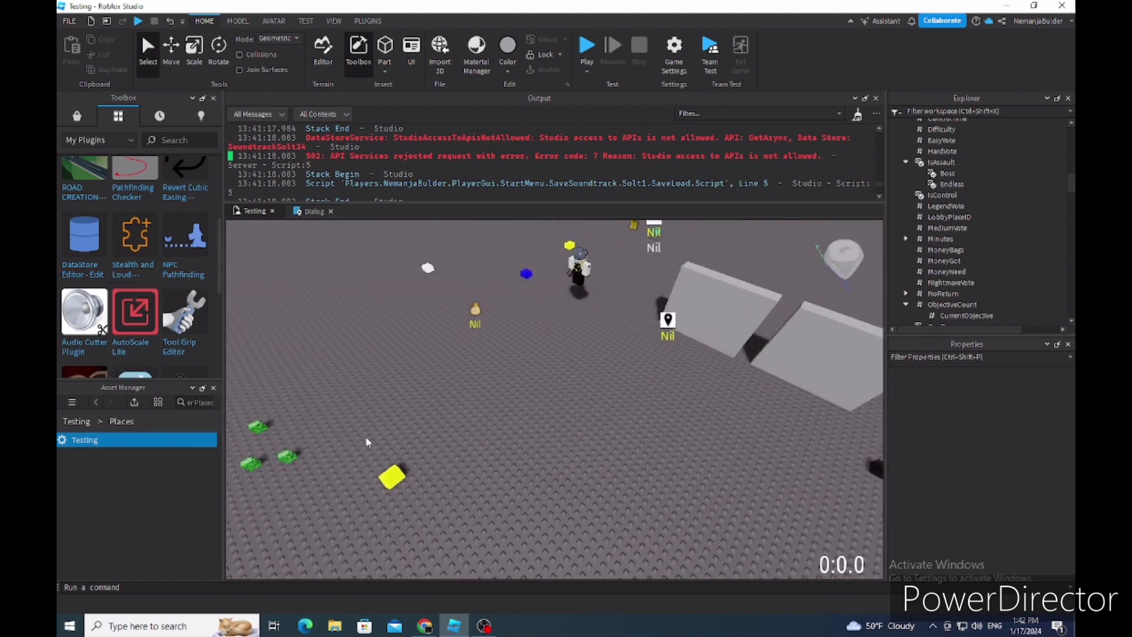
right_click_drag(366, 438, 115, 450)
right_click_drag(444, 344, 550, 335)
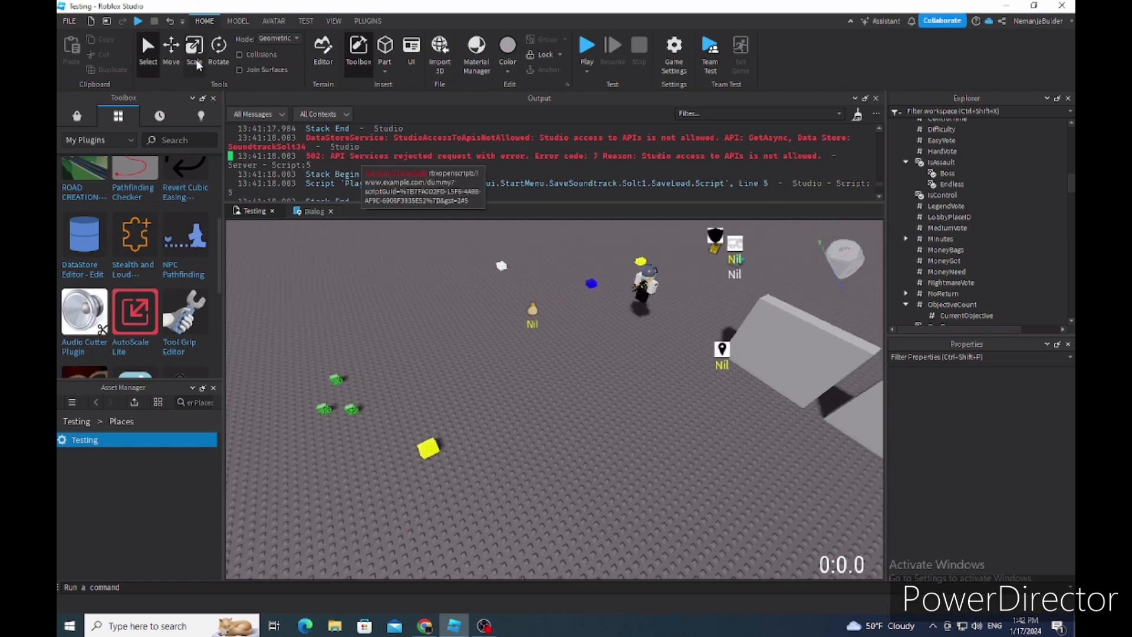
key("ctrl+2")
key("w")
right_click_drag(412, 228, 412, 229)
left_click(566, 336)
key("e")
key("w")
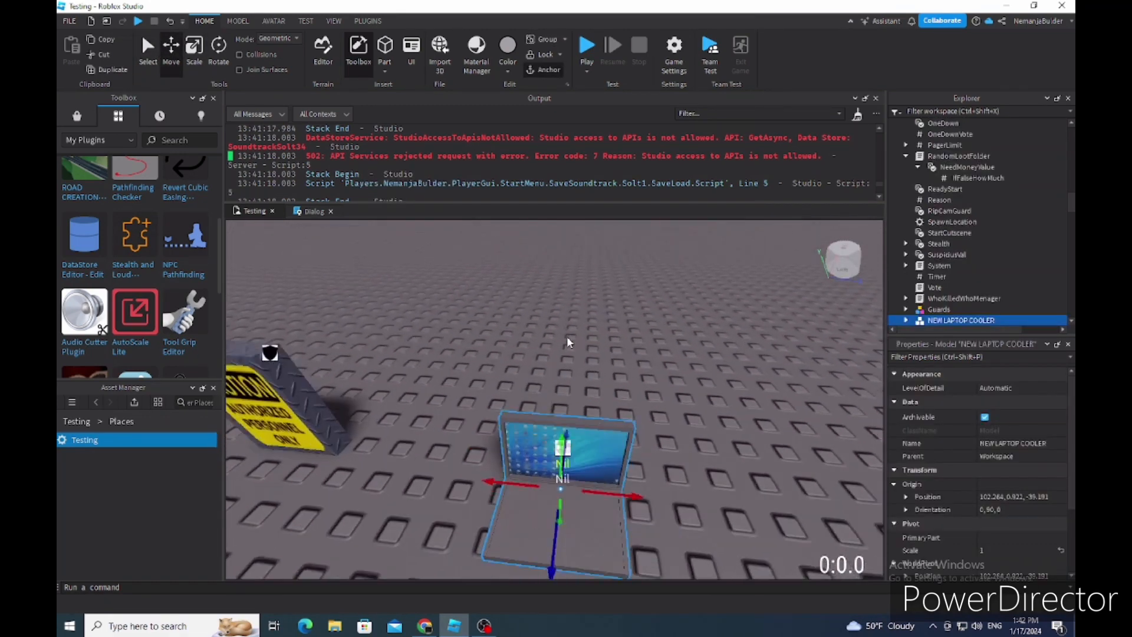
- Expand the laptop's PCHack part and examine its PowerFire1 and PowerFire2 object values
key("s")
scroll(924, 264, "down", 2)
left_click(915, 260)
scroll(914, 236, "down", 3)
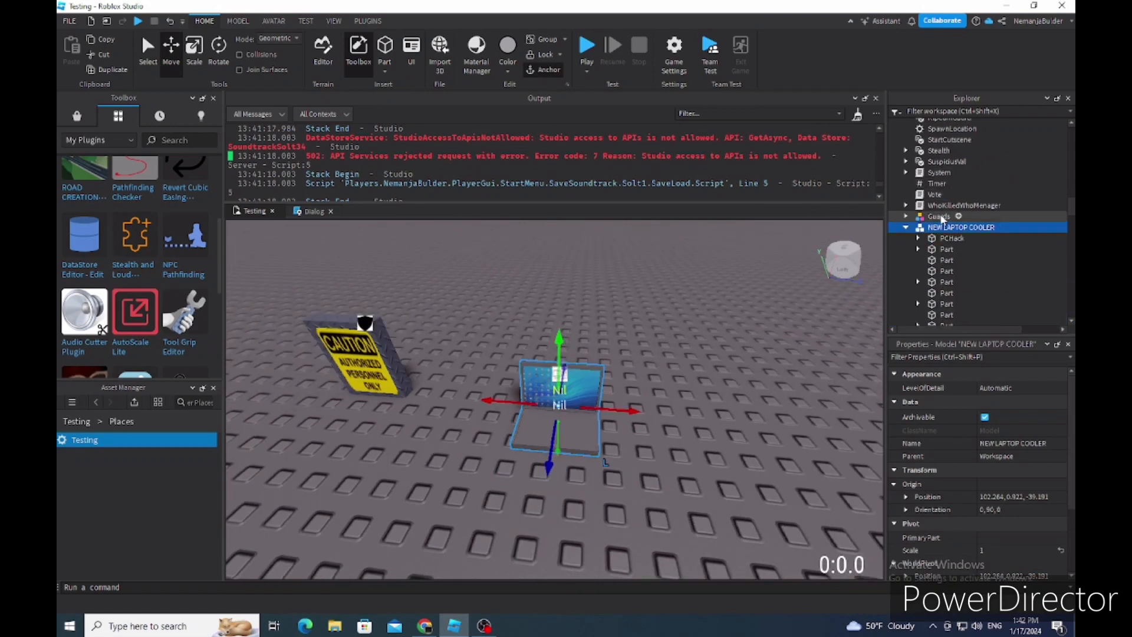
left_click(917, 177)
scroll(926, 177, "down", 3)
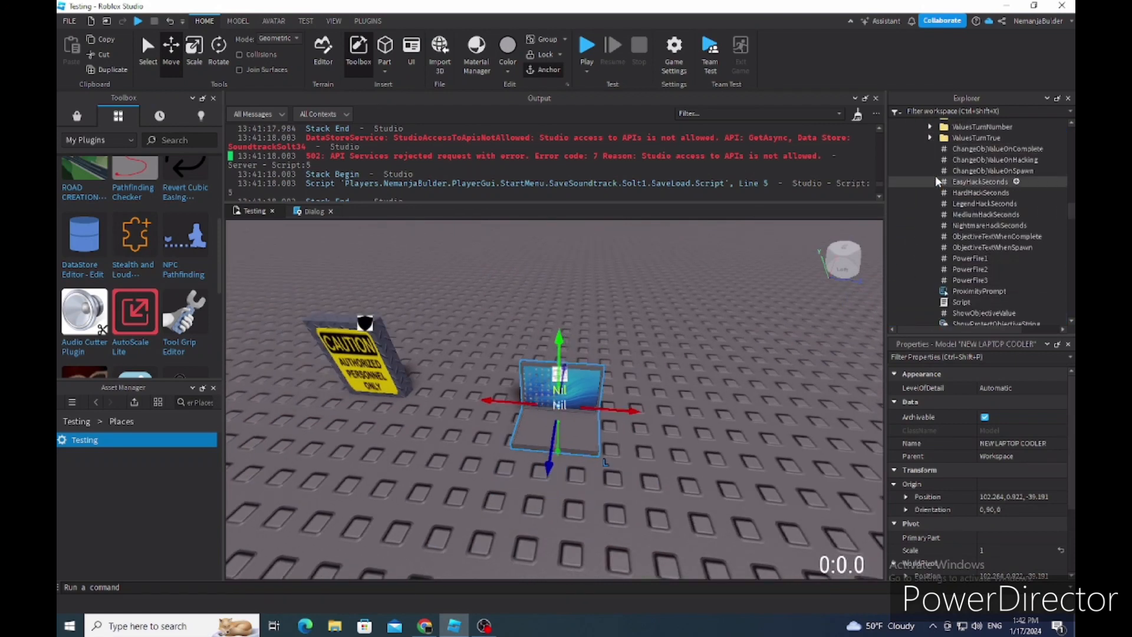
left_click(962, 259)
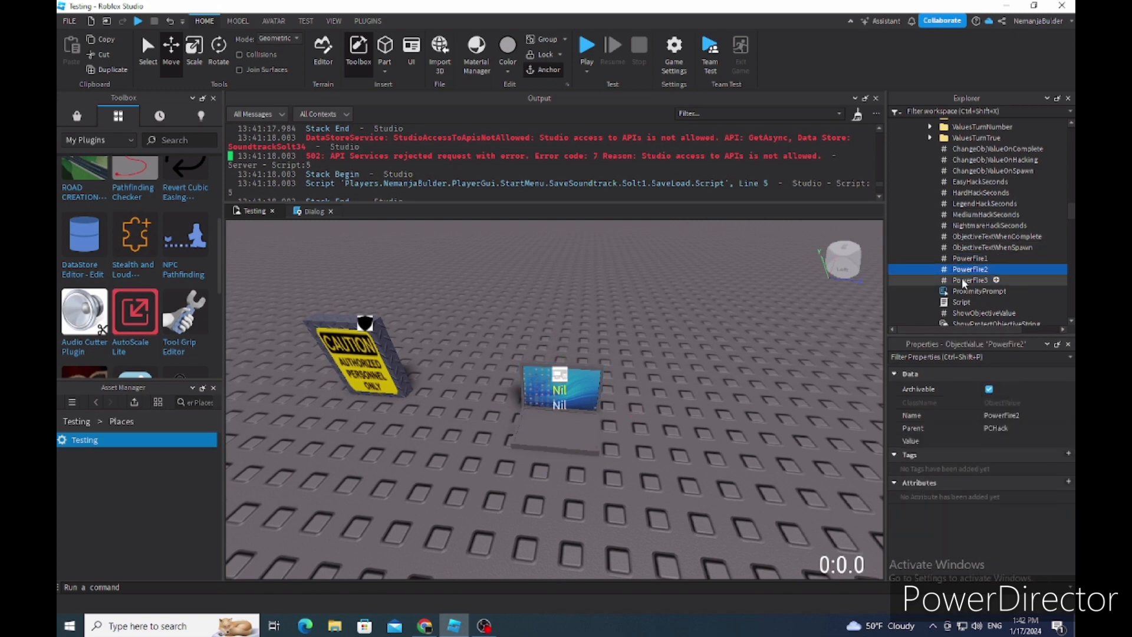
- Duplicate the PowerWire caution box and move the copy beside the original
right_click(361, 372)
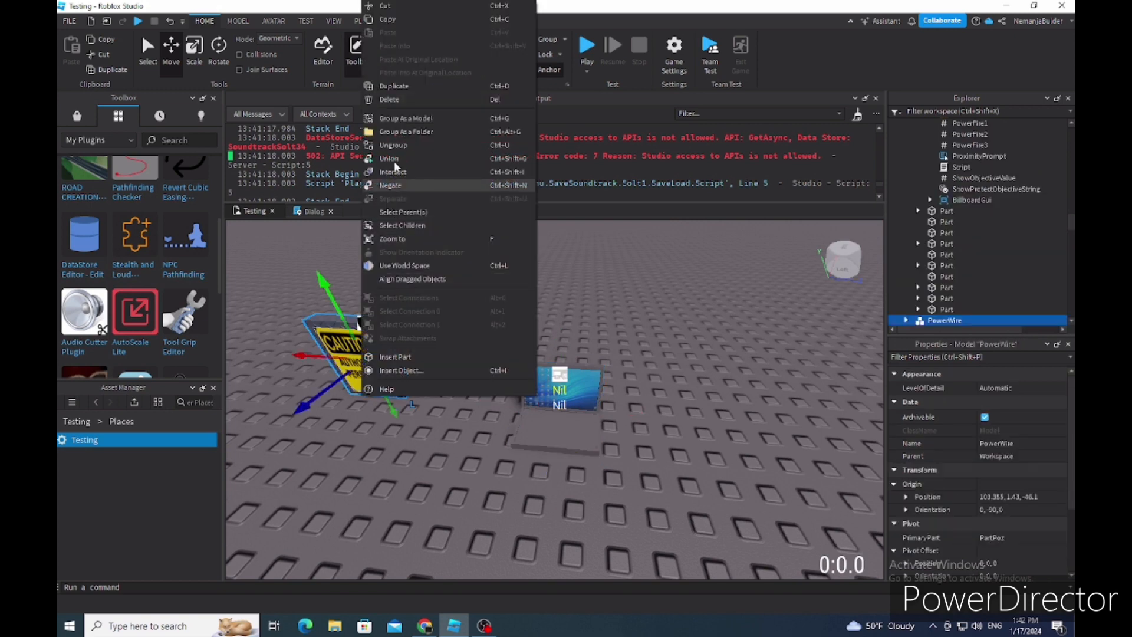
left_click(408, 83)
left_click_drag(569, 337, 478, 366)
right_click_drag(543, 376, 608, 401)
- Set the laptop's PowerFire1 value to the Part of the caution box nearest the laptop
left_click(614, 409)
scroll(925, 240, "down", 4)
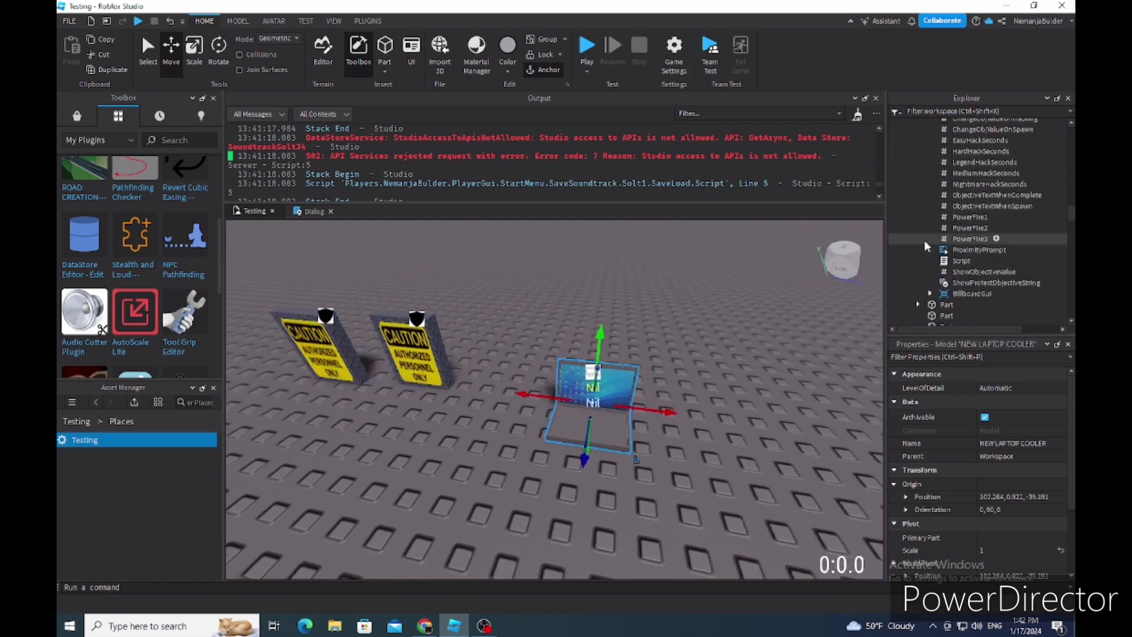
left_click(970, 186)
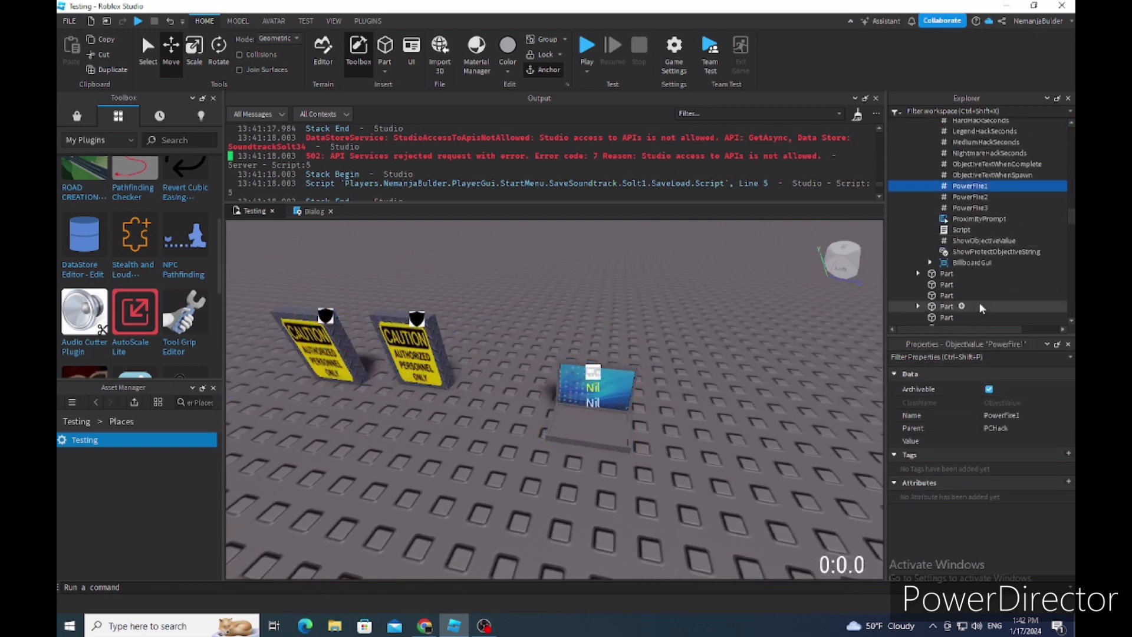
left_click(999, 441)
right_click_drag(782, 394, 806, 413)
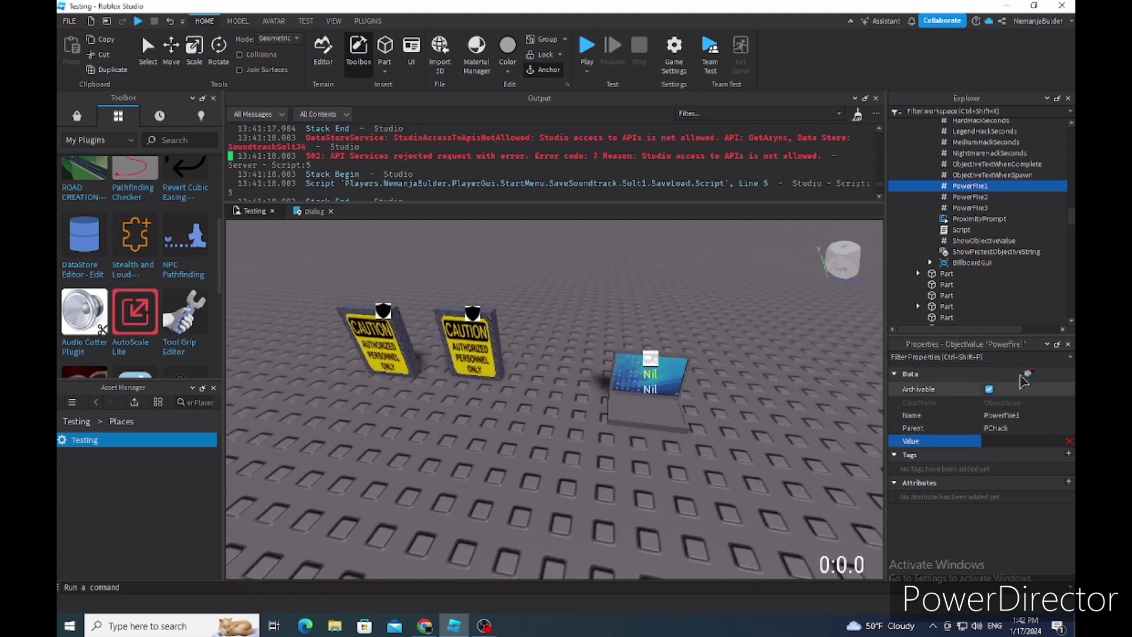
scroll(706, 280, "up", 4)
right_click_drag(706, 281, 701, 280)
scroll(706, 282, "down", 4)
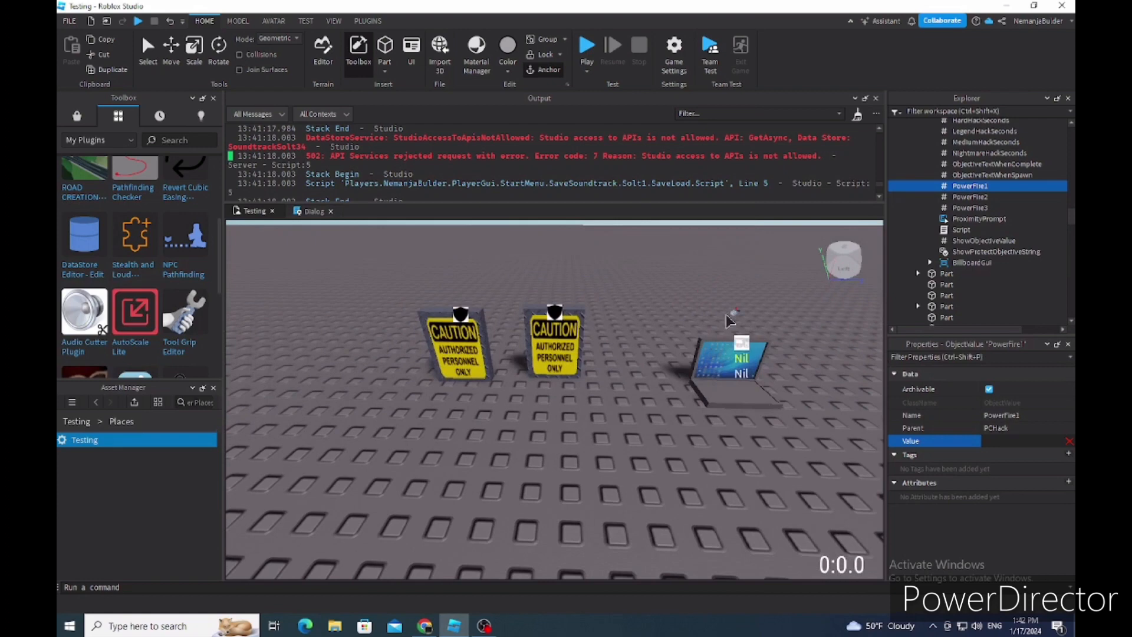
right_click_drag(731, 345, 731, 342)
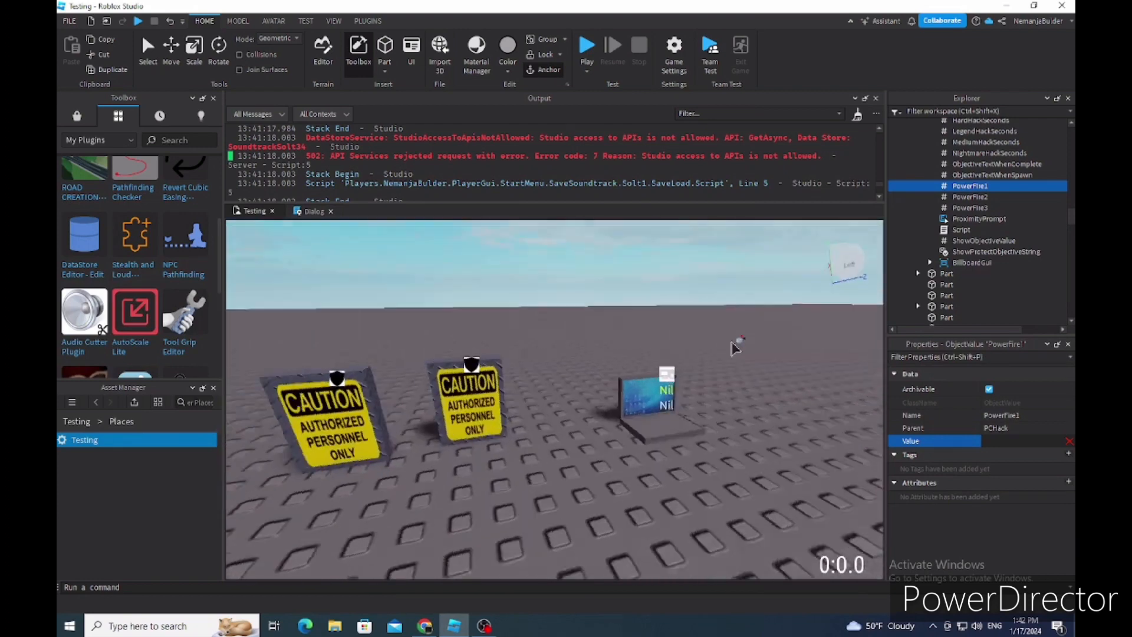
scroll(745, 345, "up", 4)
scroll(746, 344, "down", 4)
scroll(745, 344, "up", 5)
scroll(649, 355, "down", 5)
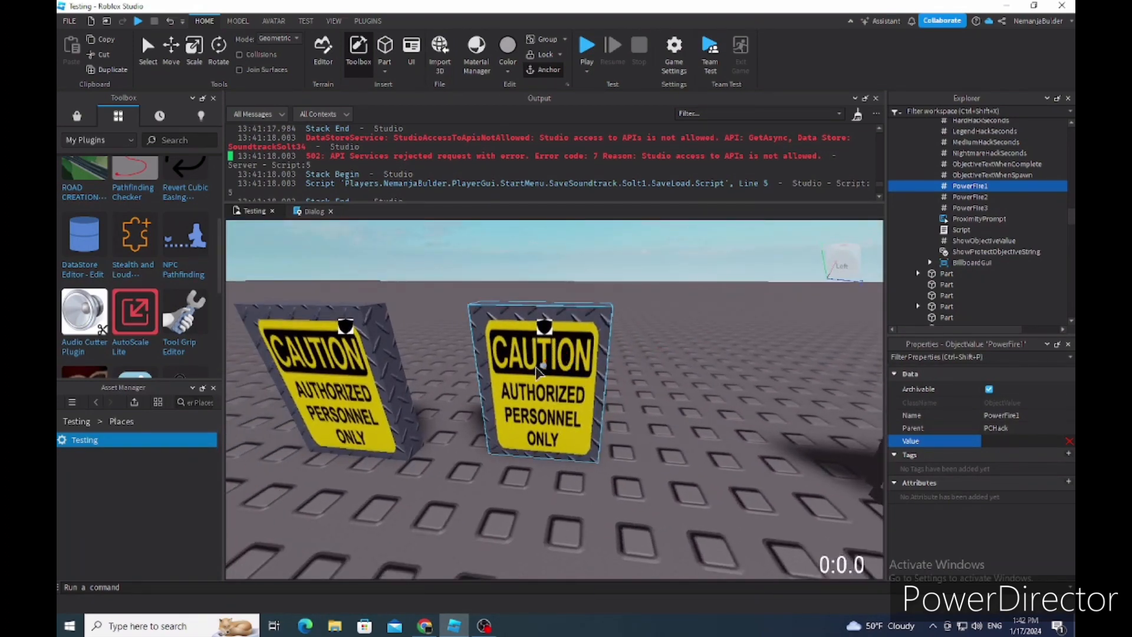
scroll(537, 371, "up", 3)
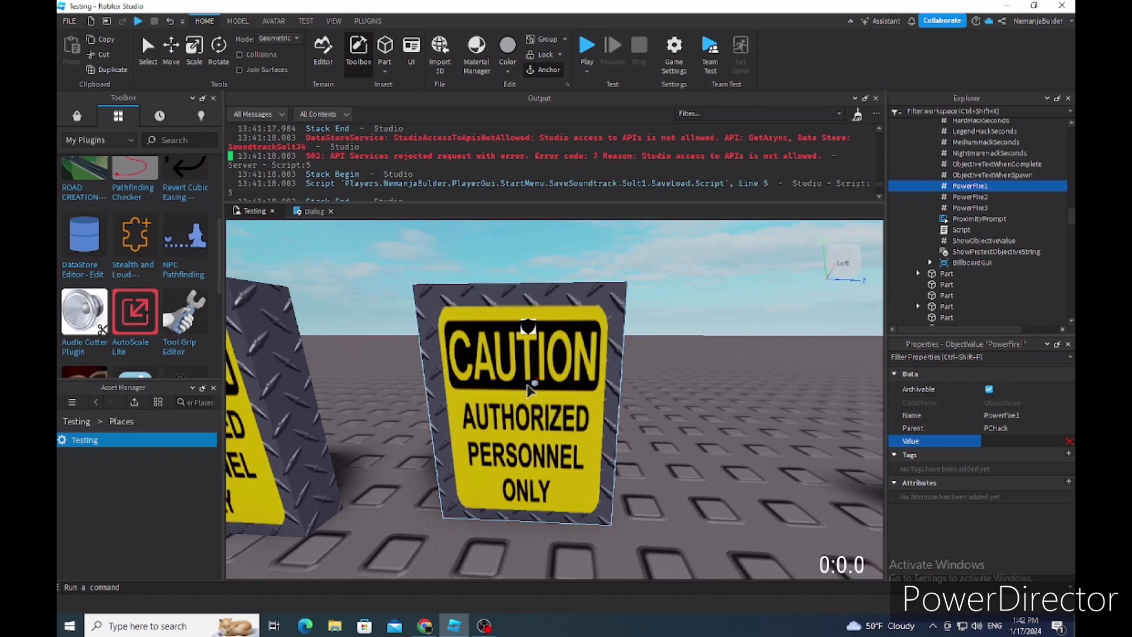
left_click(553, 399)
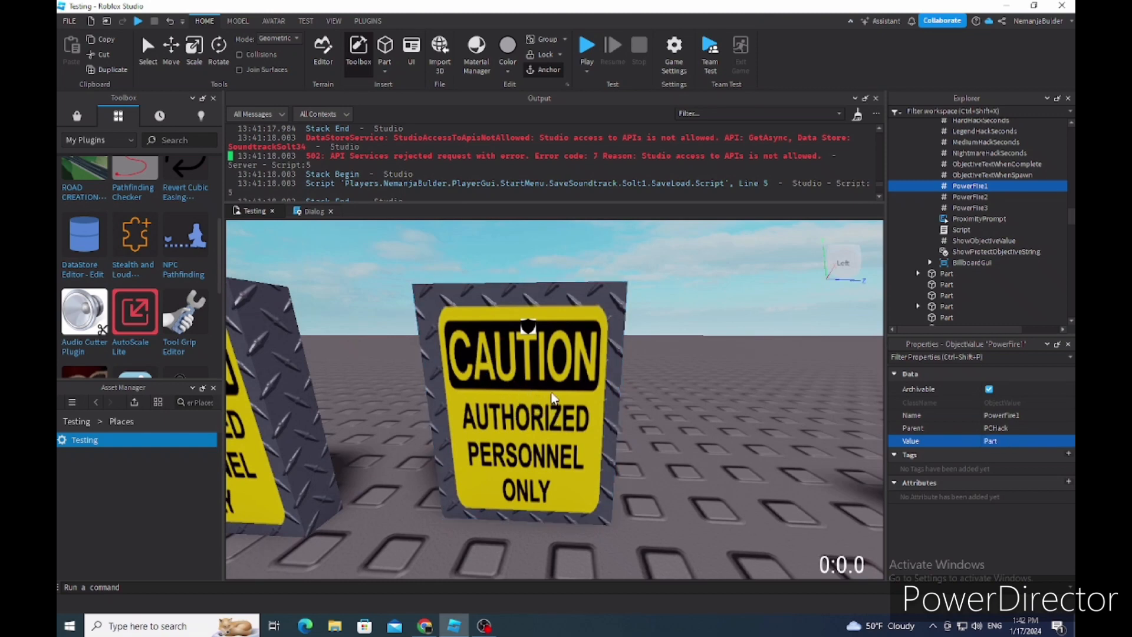
- Set the laptop's PowerFire2 value to the Part of the caution box farther from the laptop
right_click_drag(684, 341, 686, 345)
key("a")
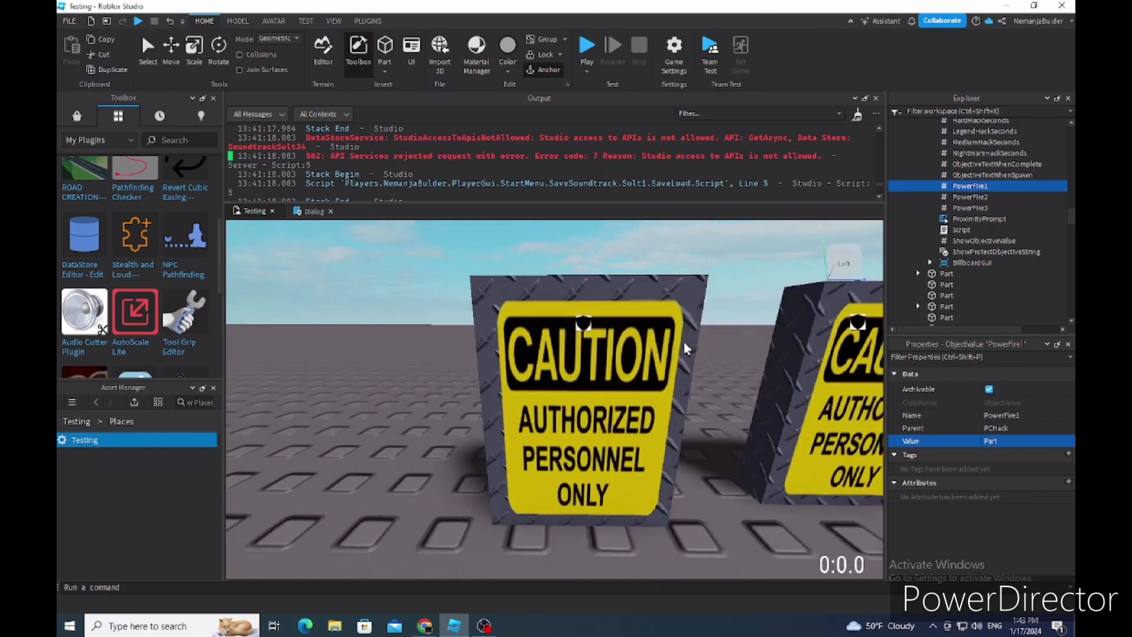
left_click(948, 198)
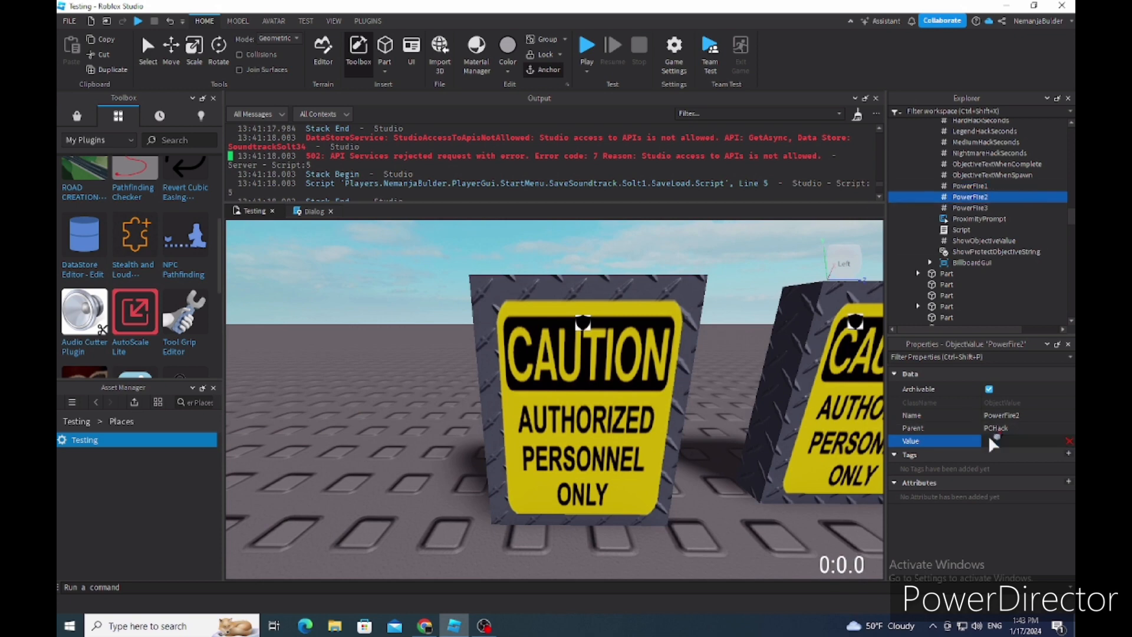
left_click(567, 386)
- Return to the laptop model and examine its PCHack settings, including the ObjToDestroy and ValuesTurnFalse folders
key("d")
right_click_drag(580, 394, 579, 390)
key("w")
key("a")
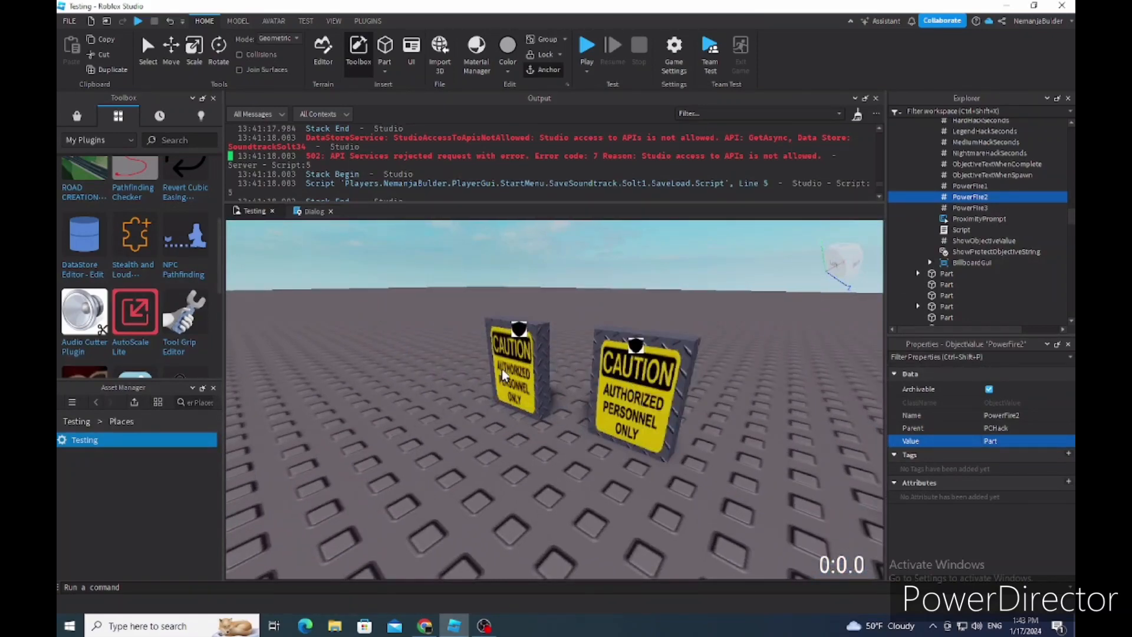
right_click_drag(502, 370, 502, 370)
right_click_drag(502, 449, 503, 449)
right_click_drag(658, 371, 716, 361)
key("d")
key("w")
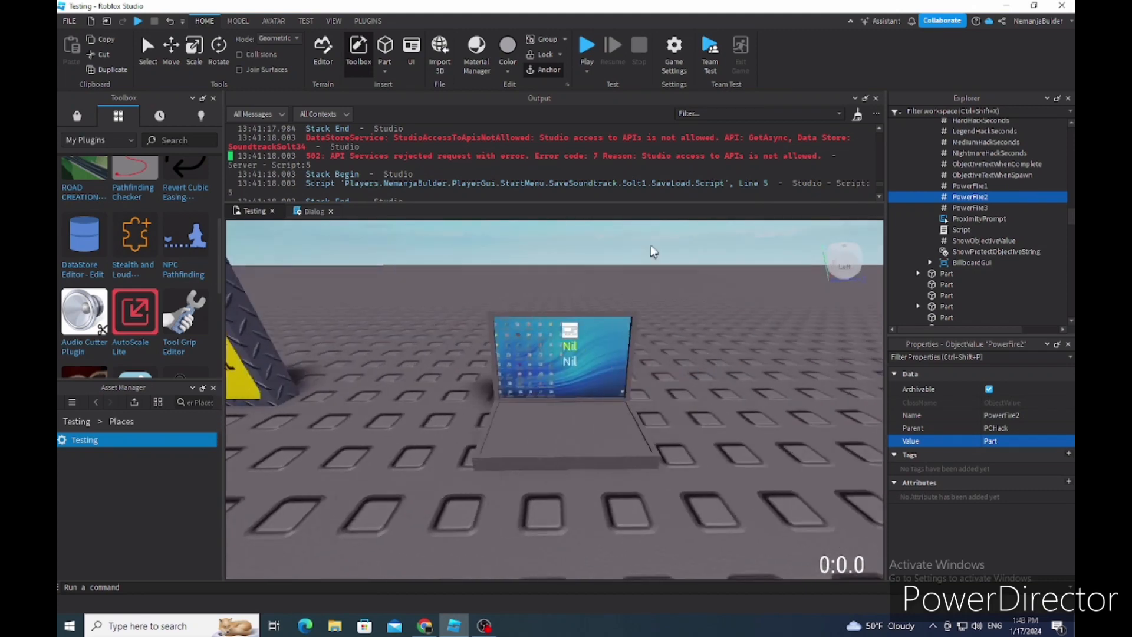
left_click(551, 378)
scroll(1006, 188, "up", 1)
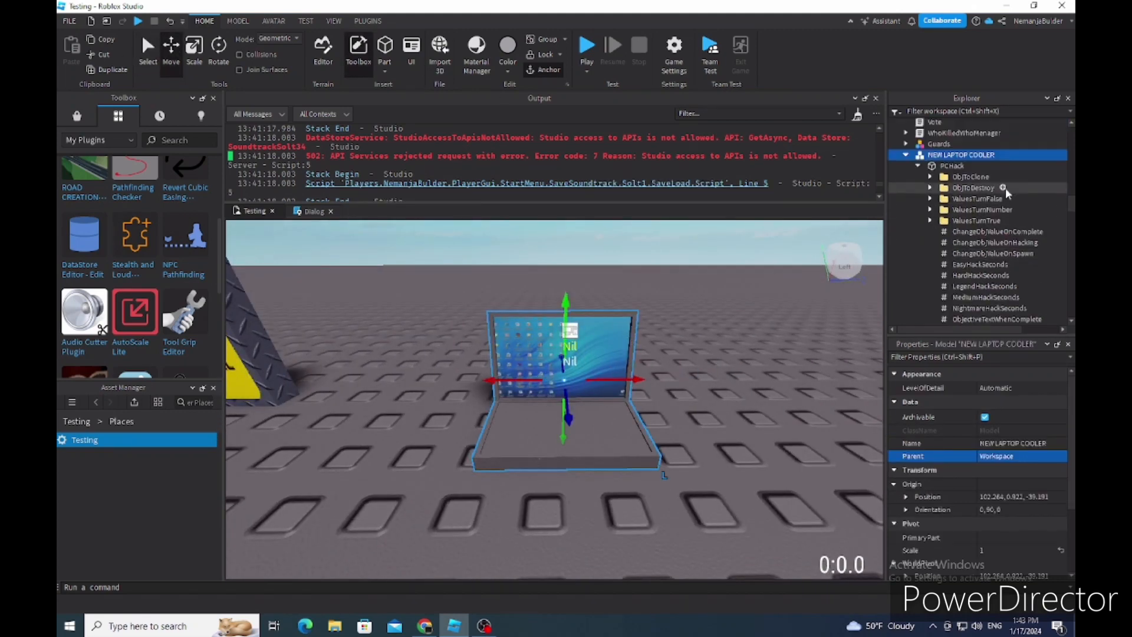
left_click(962, 178)
scroll(963, 195, "down", 1)
left_click(965, 168)
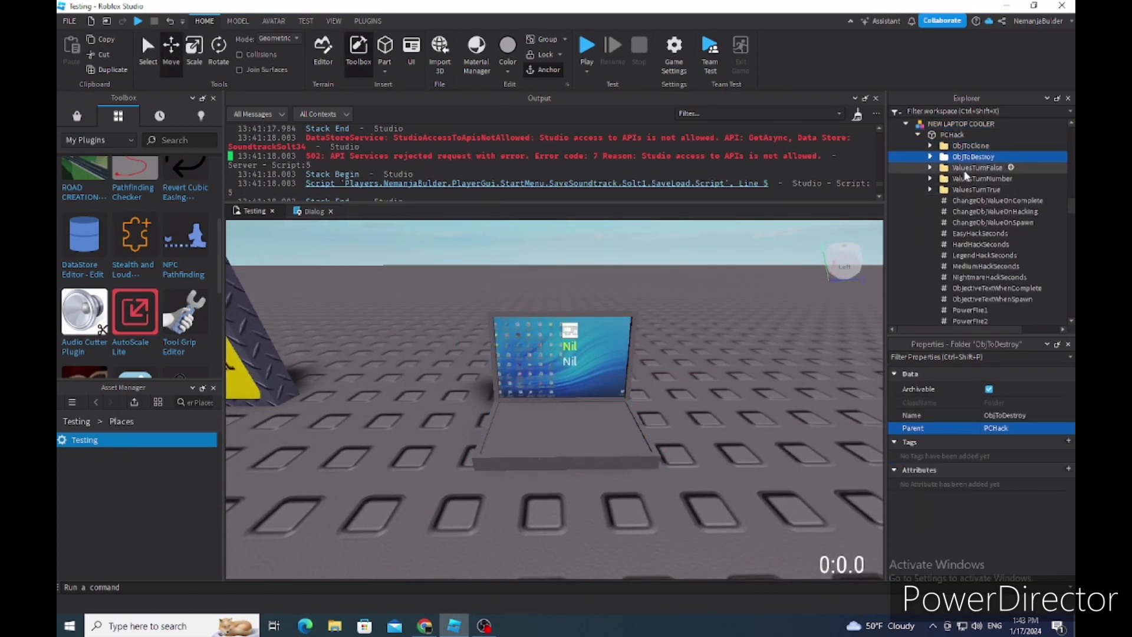
scroll(969, 272, "down", 3)
scroll(968, 272, "down", 1)
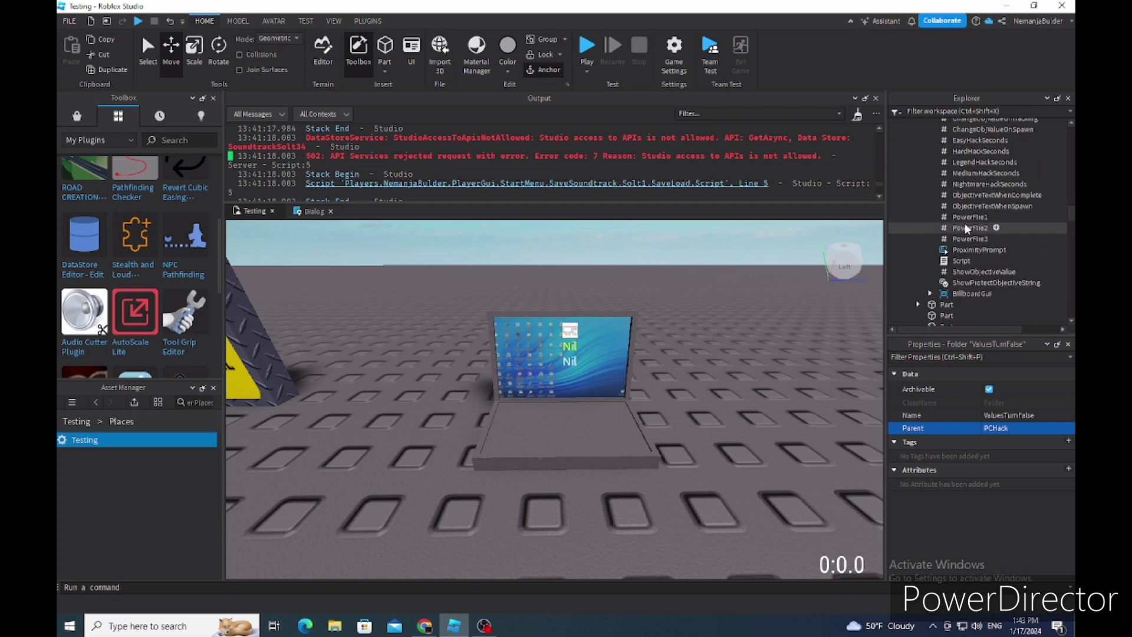
- Set the ShowObjectiveValue in the laptop's PCHack settings to 1
left_click(964, 272)
right_click_drag(574, 366, 572, 335)
key("f")
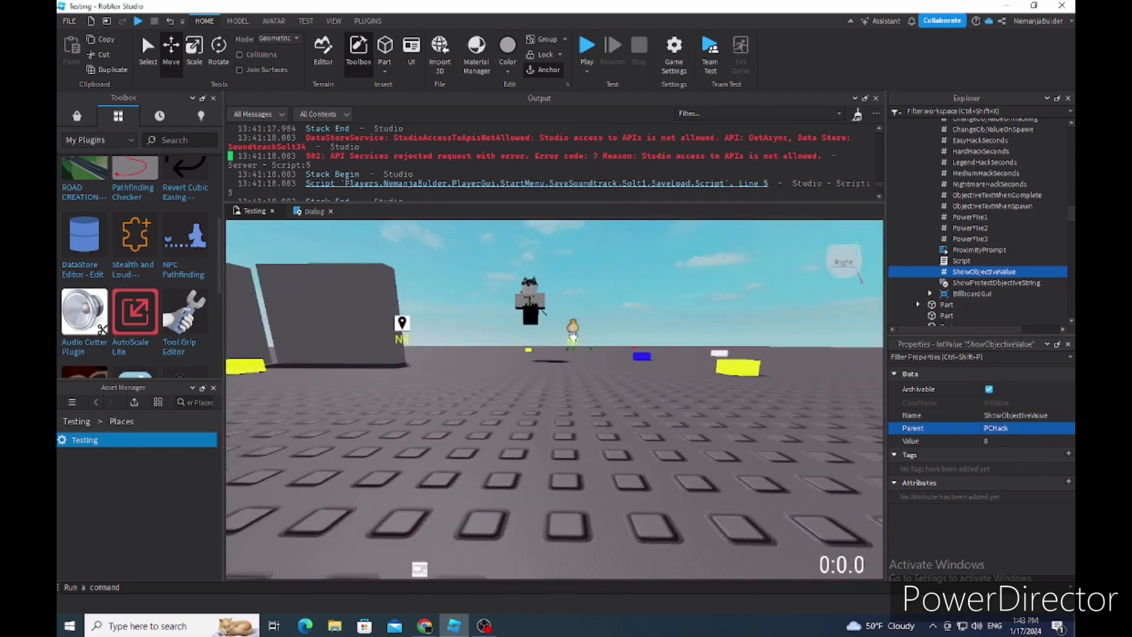
left_click(575, 341)
key("f")
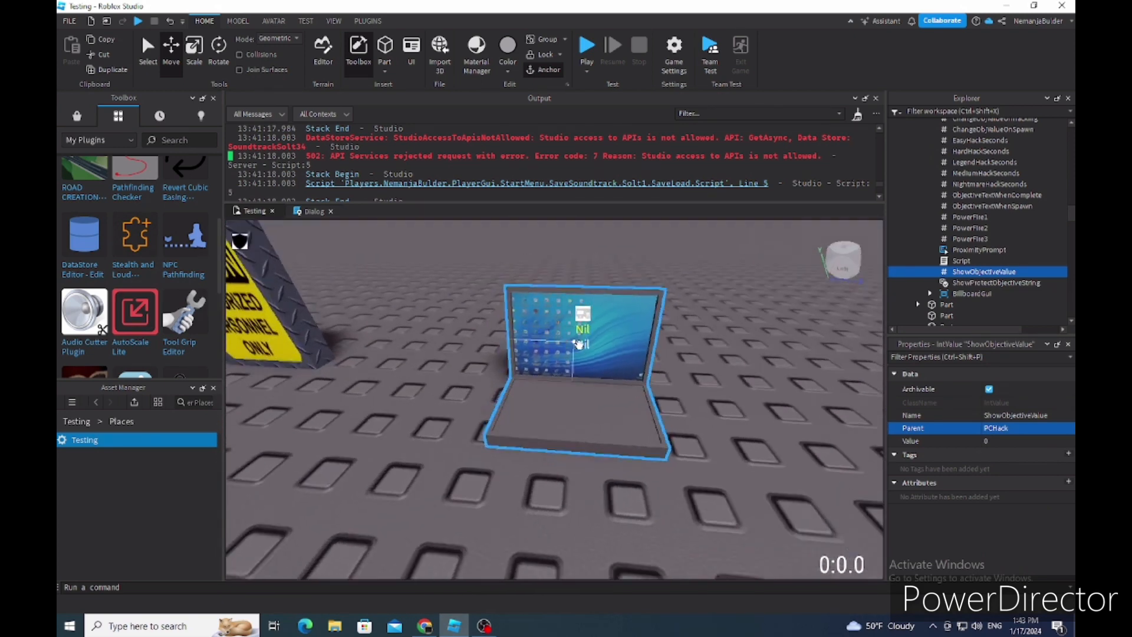
left_click(575, 395)
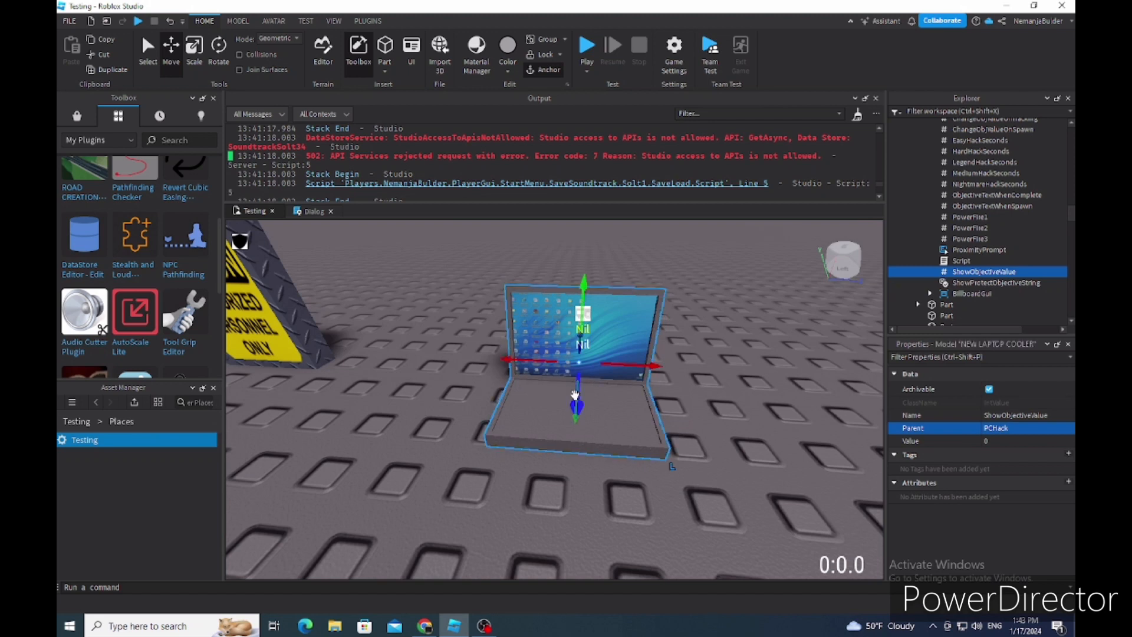
scroll(967, 218, "down", 5)
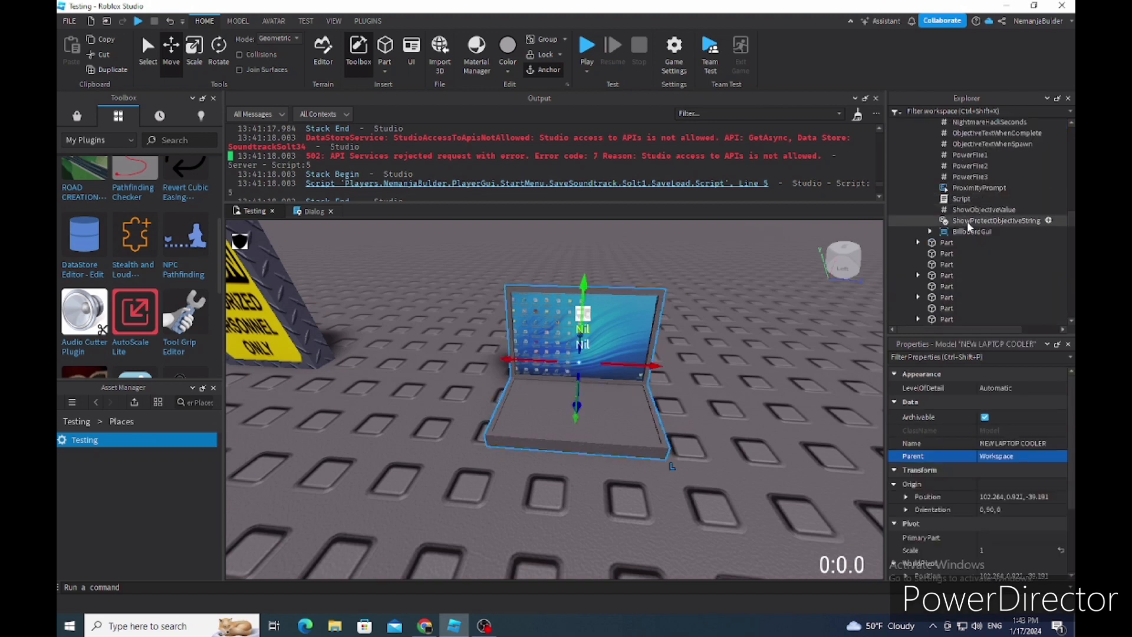
left_click(974, 210)
left_click(1003, 441)
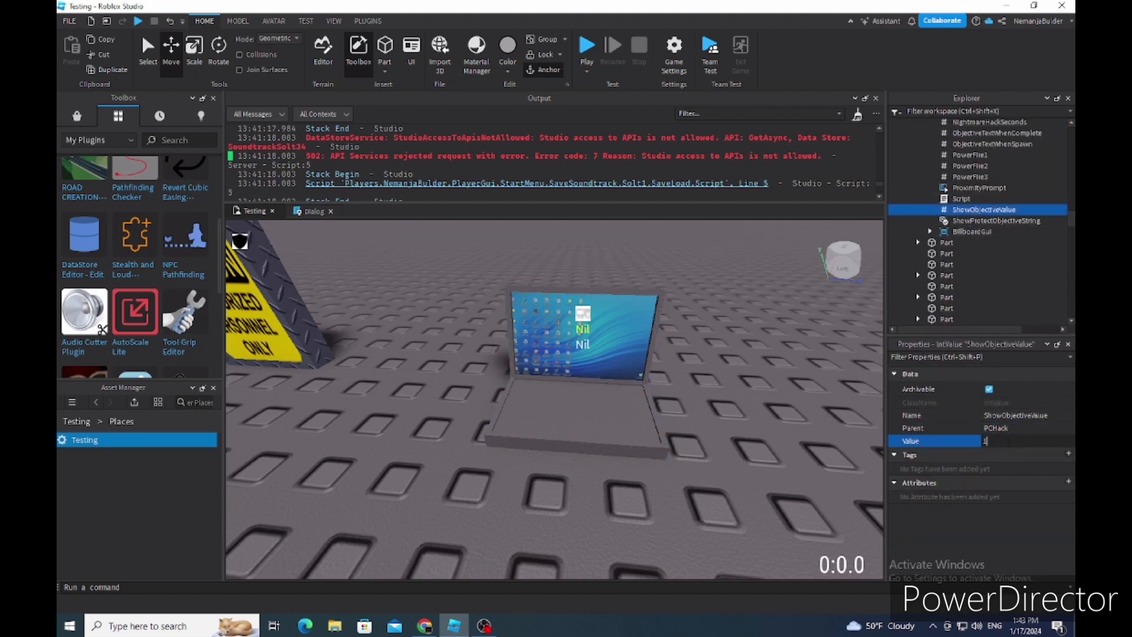
- Examine the placement of the laptop and the two caution boxes in the scene
scroll(600, 373, "down", 3)
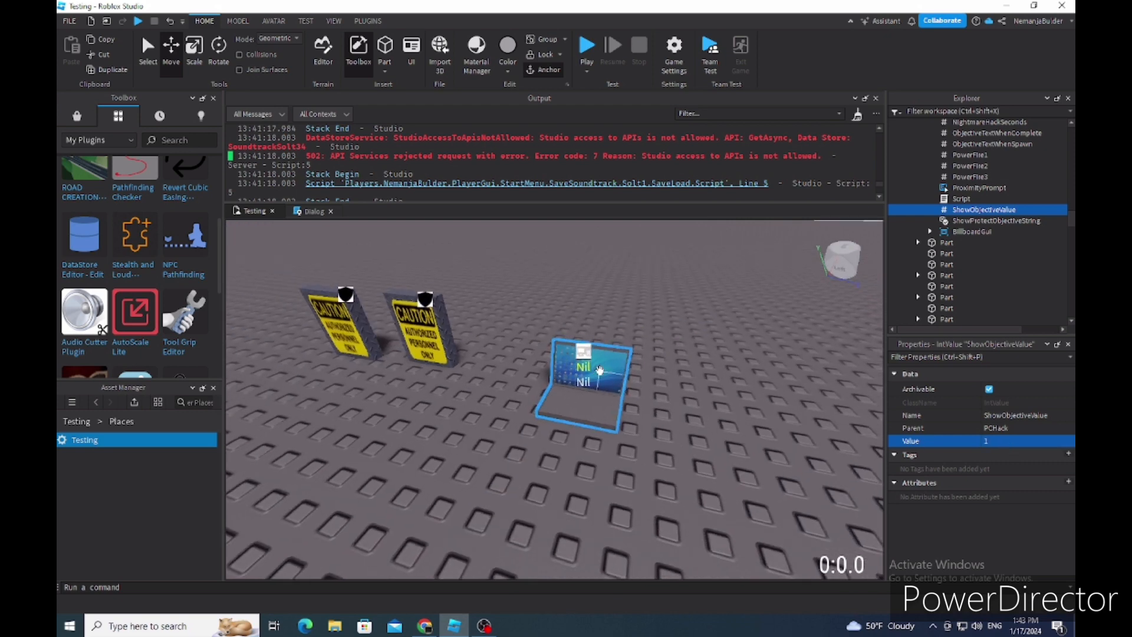
right_click_drag(601, 373, 625, 377)
scroll(601, 372, "down", 3)
left_click(616, 355)
scroll(616, 355, "up", 3)
scroll(616, 355, "up", 2)
right_click_drag(535, 308, 536, 295)
mouse_move(529, 453)
right_mouse_down()
mouse_move(501, 453)
mouse_move(567, 457)
mouse_move(535, 459)
right_mouse_up()
scroll(529, 453, "down", 5)
scroll(535, 456, "down", 5)
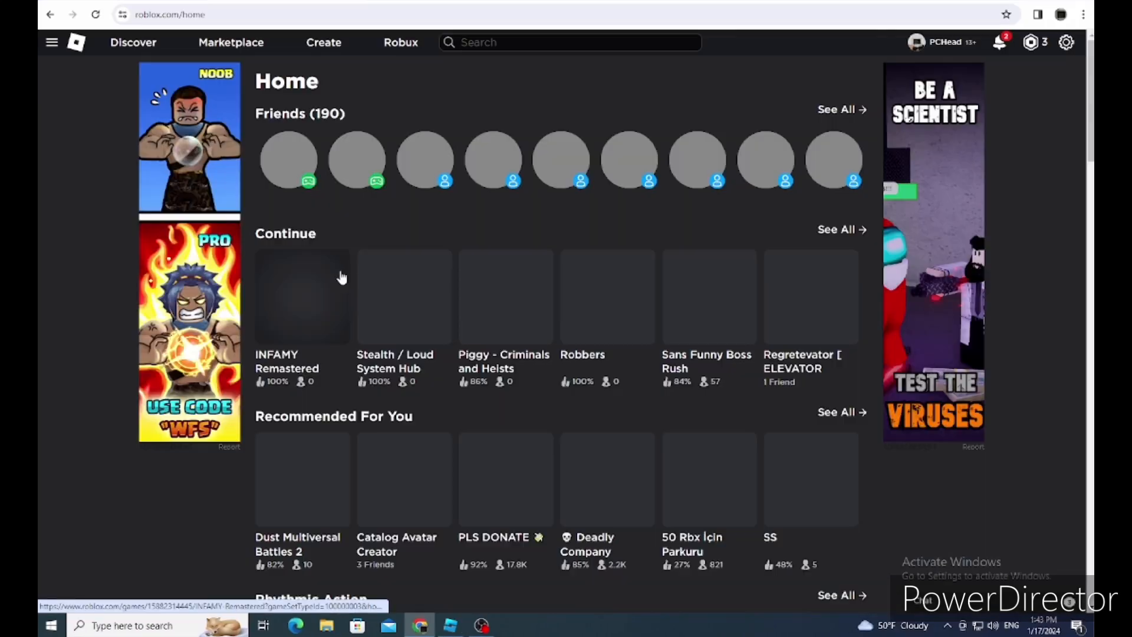
- In the Chrome browser, open the Stealth / Loud System Hub (Testing) game page and read its description, including the data deletion warning
left_click(394, 303)
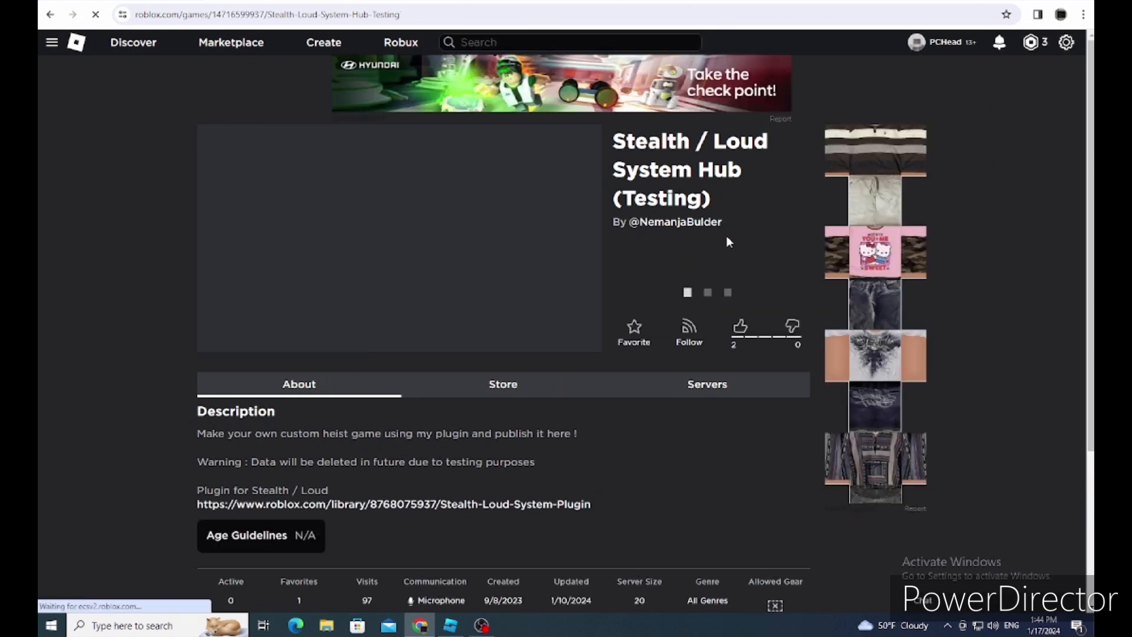
scroll(416, 454, "down", 1)
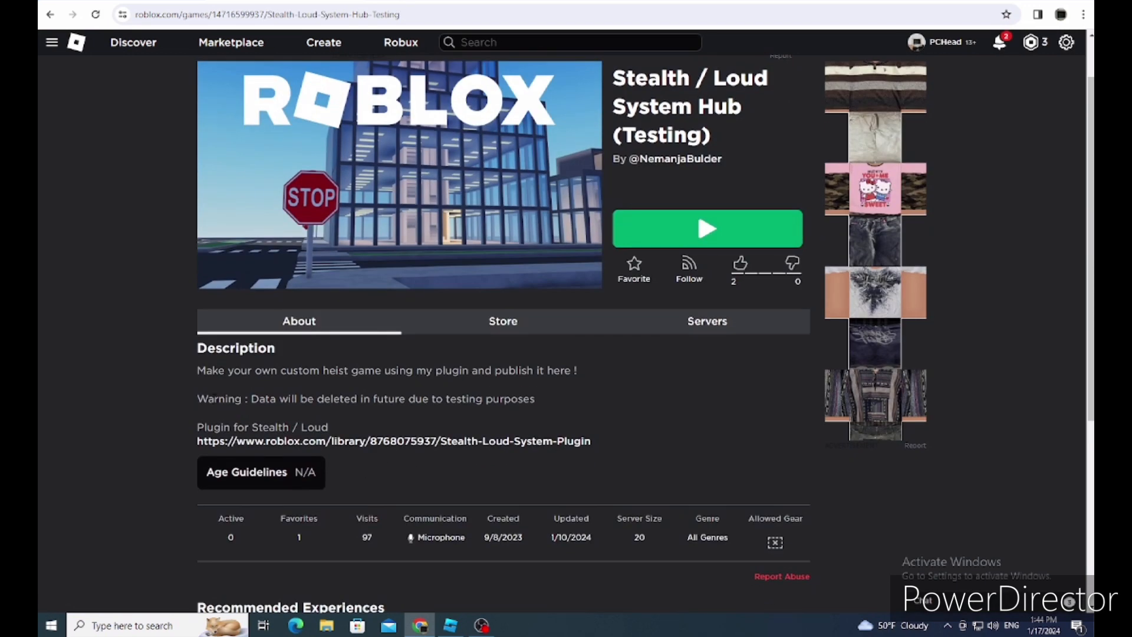
left_click_drag(235, 400, 423, 400)
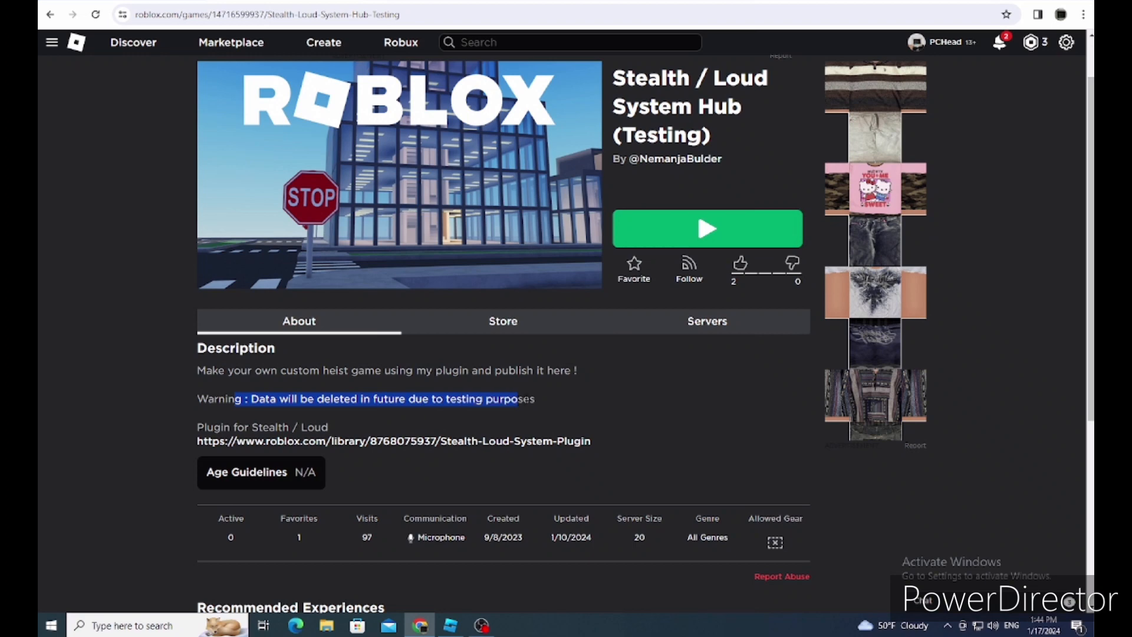
left_click(572, 389)
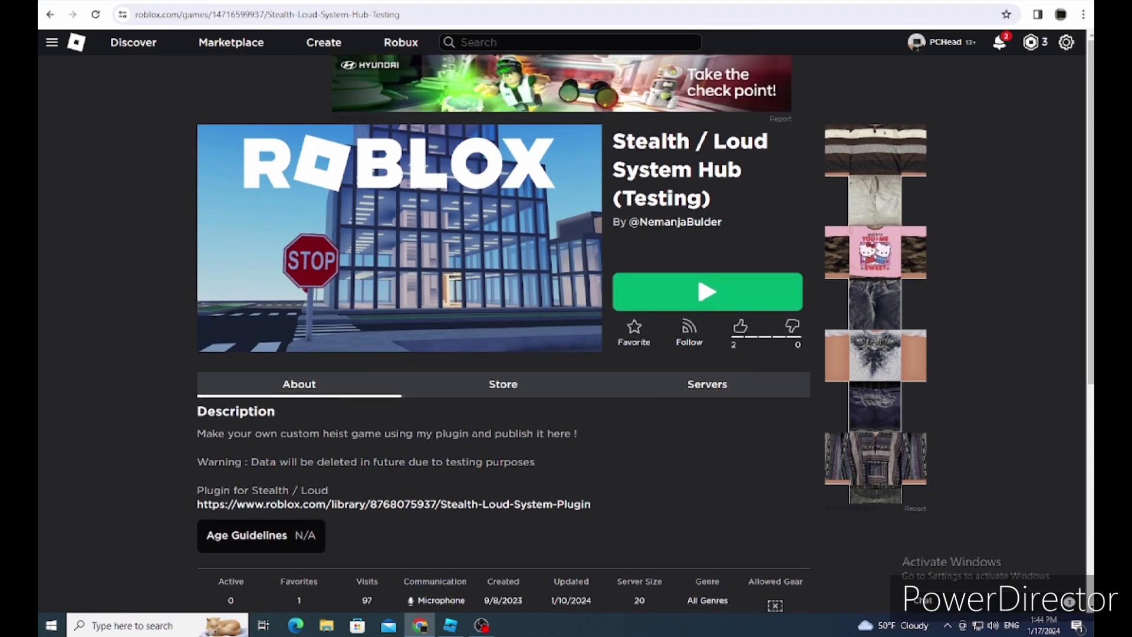